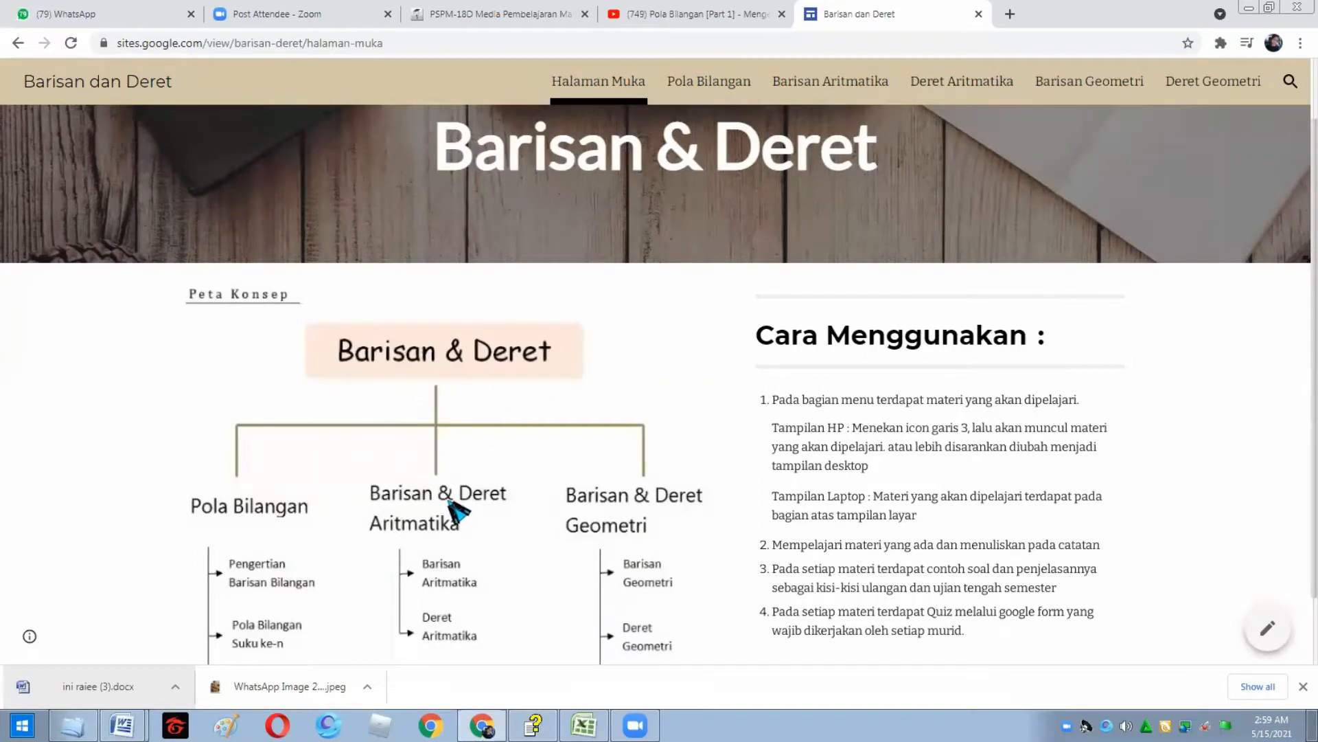
- Review the Peta Konsep diagram and the Cara Menggunakan instructions on the Halaman Muka page
{"action": "scroll", "coordinate": [456, 506], "scroll_direction": "down", "scroll_amount": 1}
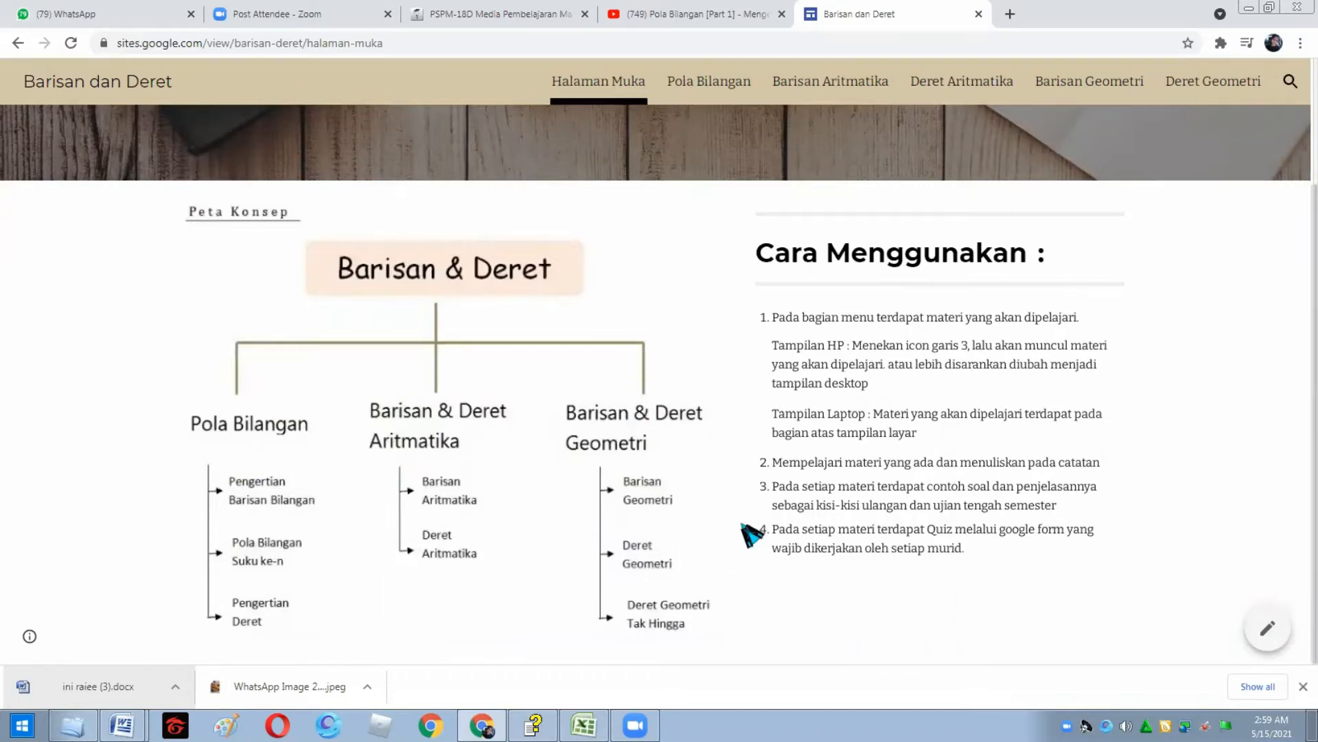
{"action": "scroll", "coordinate": [789, 138], "scroll_direction": "up", "scroll_amount": 3}
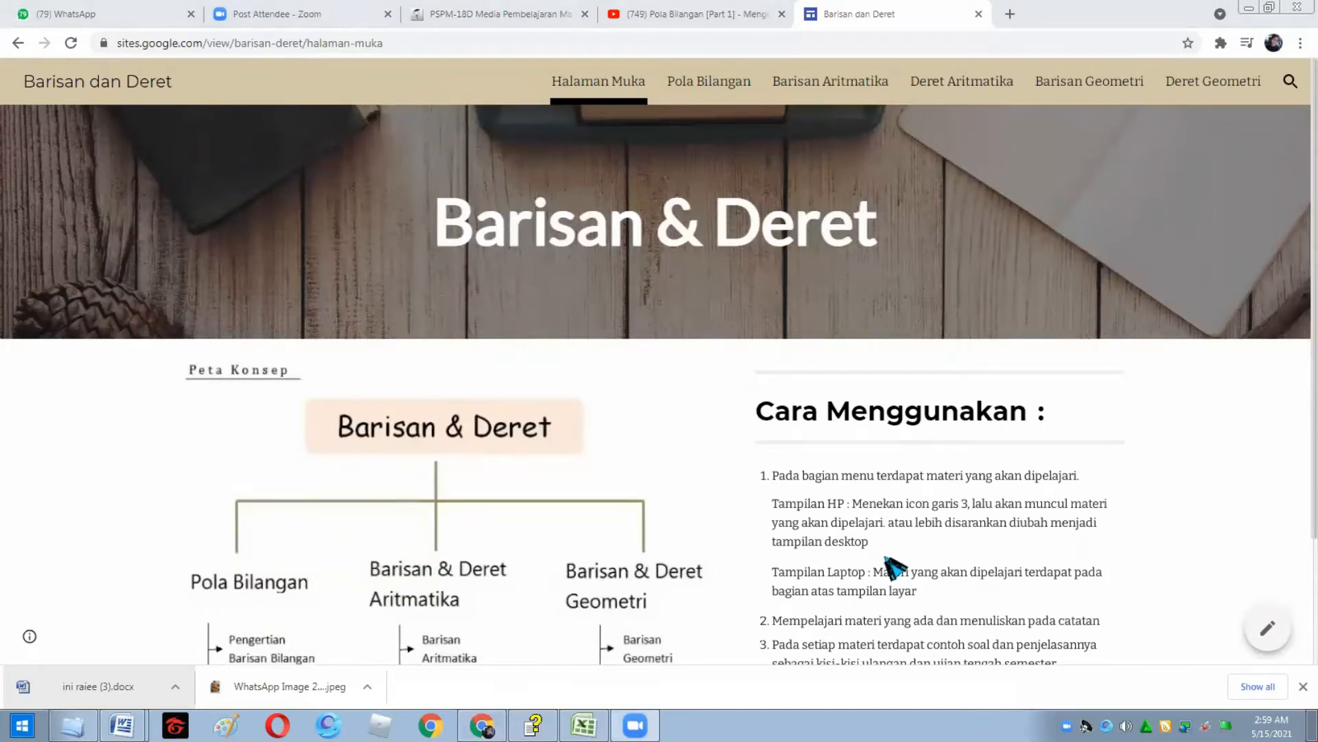
{"action": "scroll", "coordinate": [1215, 505], "scroll_direction": "down", "scroll_amount": 1}
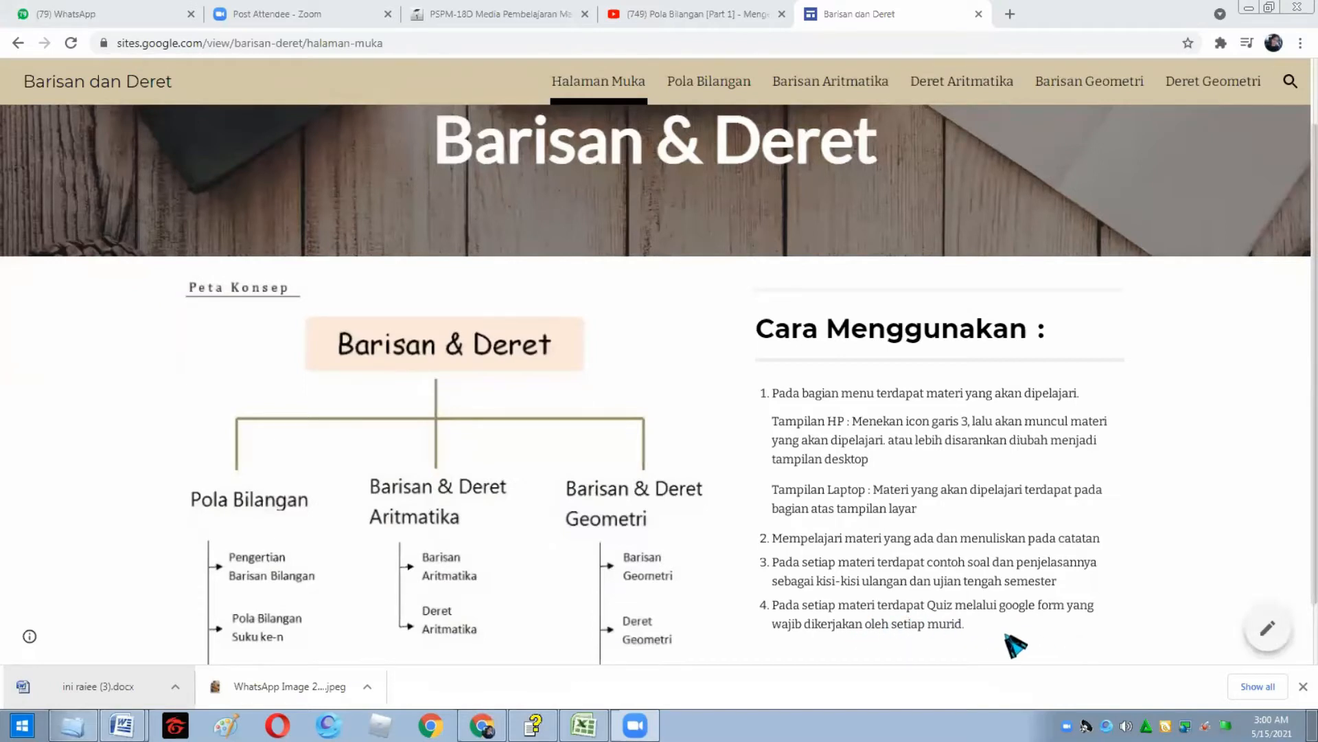
- Open the Pola Bilangan page and look over its Catatan, video, Contoh Soal and Quiz sections
{"action": "left_click", "coordinate": [707, 83]}
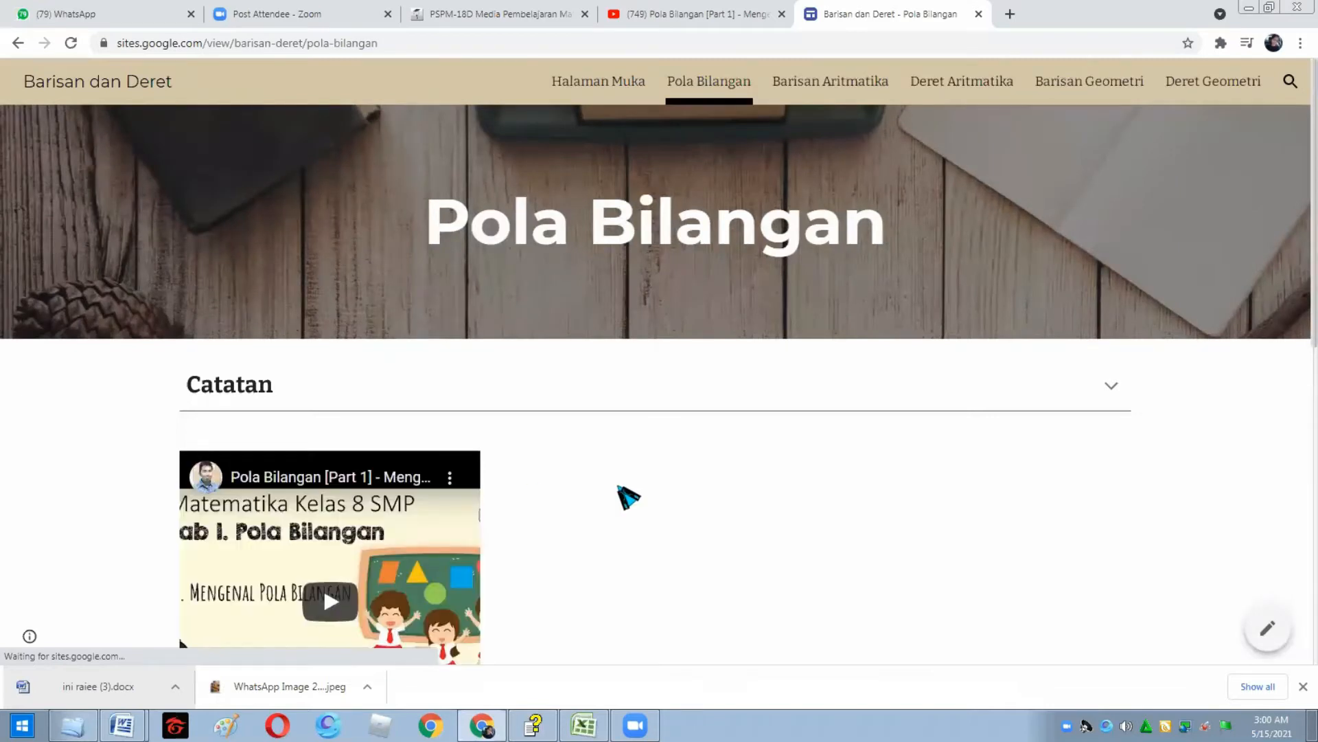
{"action": "scroll", "coordinate": [622, 491], "scroll_direction": "down", "scroll_amount": 1}
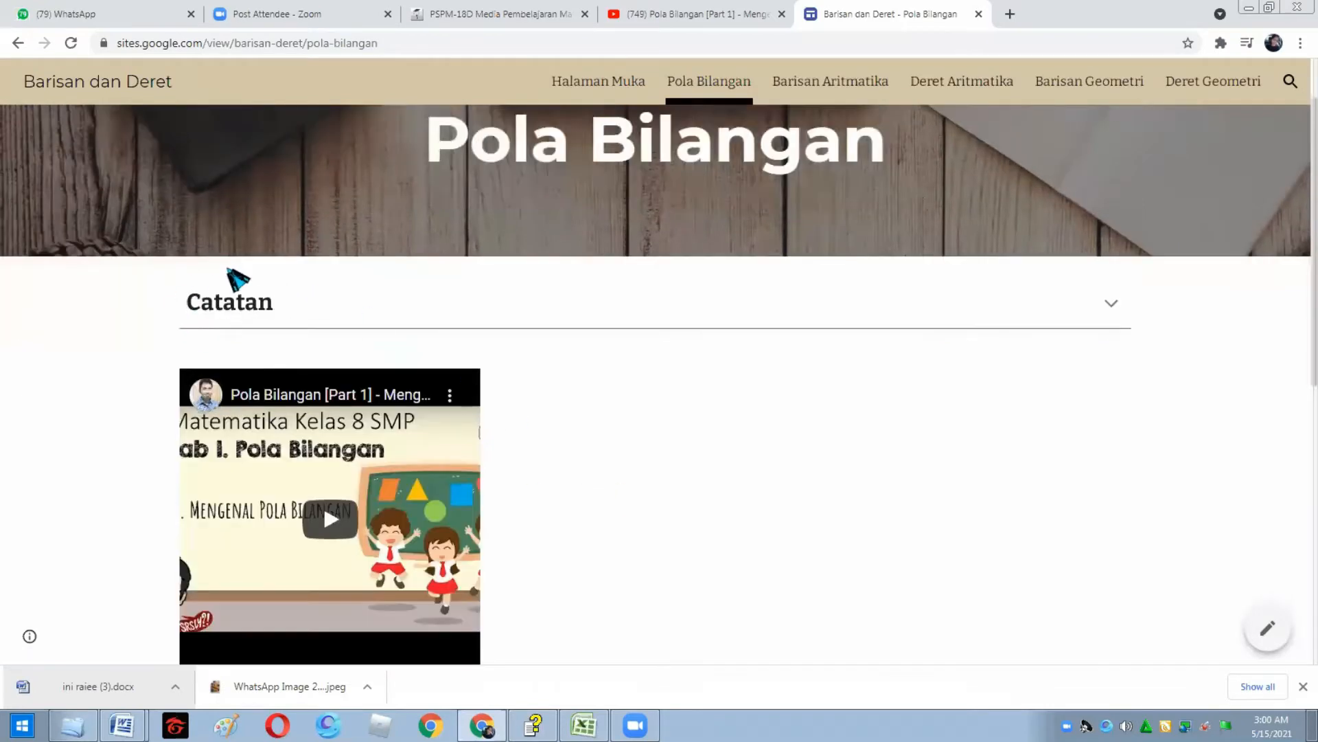
{"action": "scroll", "coordinate": [309, 425], "scroll_direction": "down", "scroll_amount": 3}
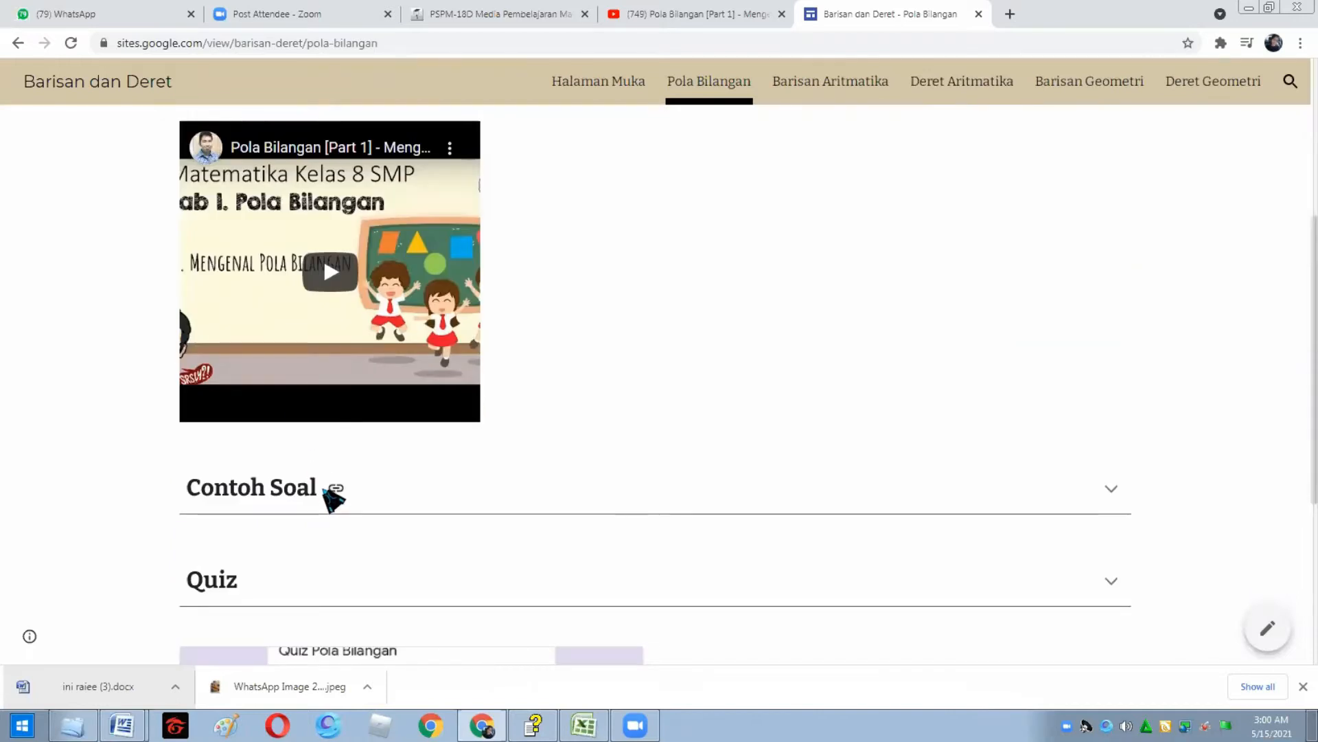
{"action": "scroll", "coordinate": [330, 494], "scroll_direction": "down", "scroll_amount": 2}
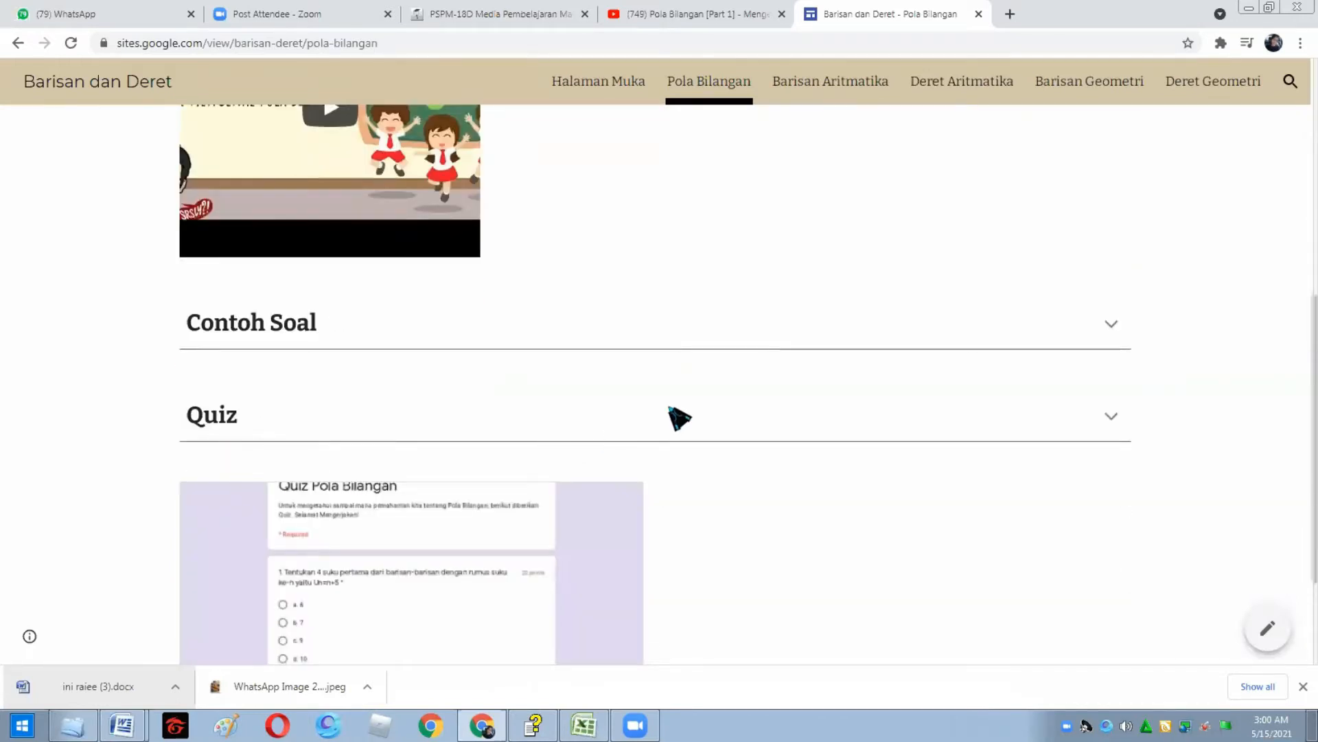
{"action": "scroll", "coordinate": [677, 414], "scroll_direction": "up", "scroll_amount": 5}
- Expand the Catatan section of the Pola Bilangan page and read the notes through to Pengertian Deret
{"action": "left_click", "coordinate": [1114, 306]}
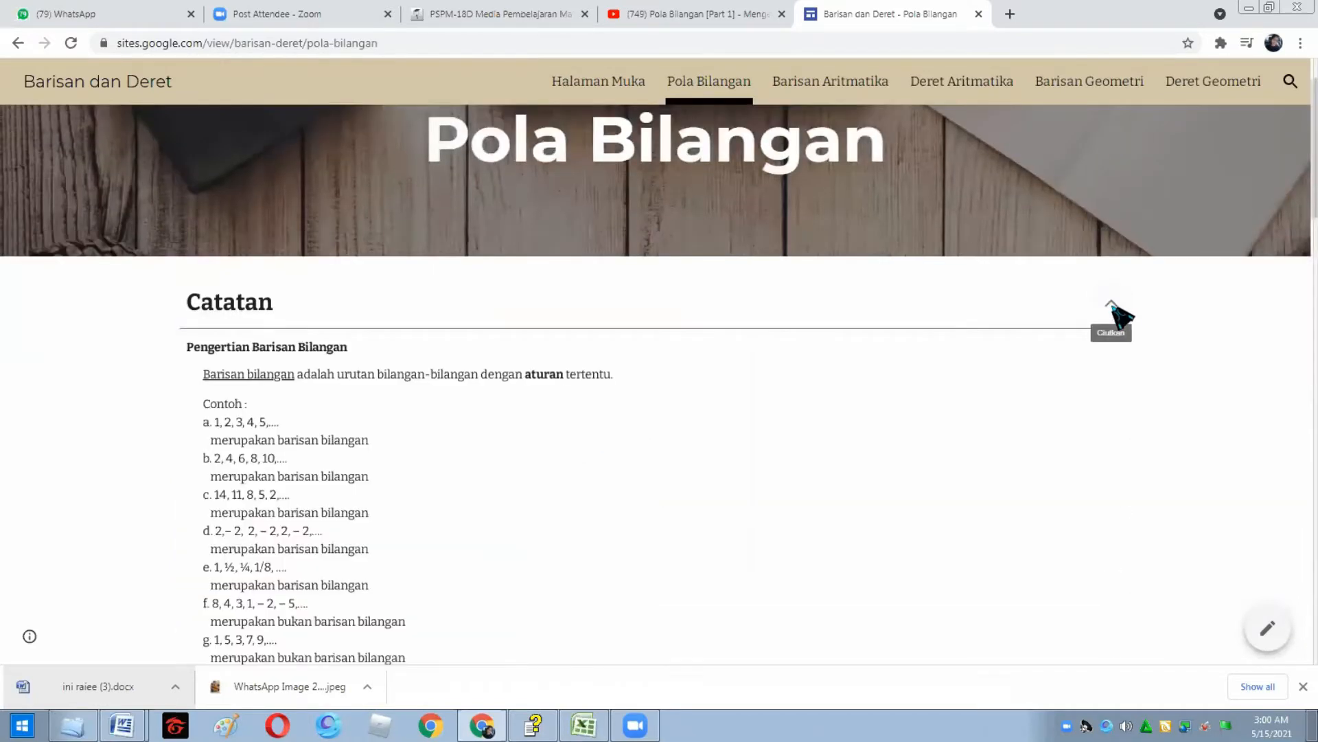
{"action": "left_click", "coordinate": [1113, 307]}
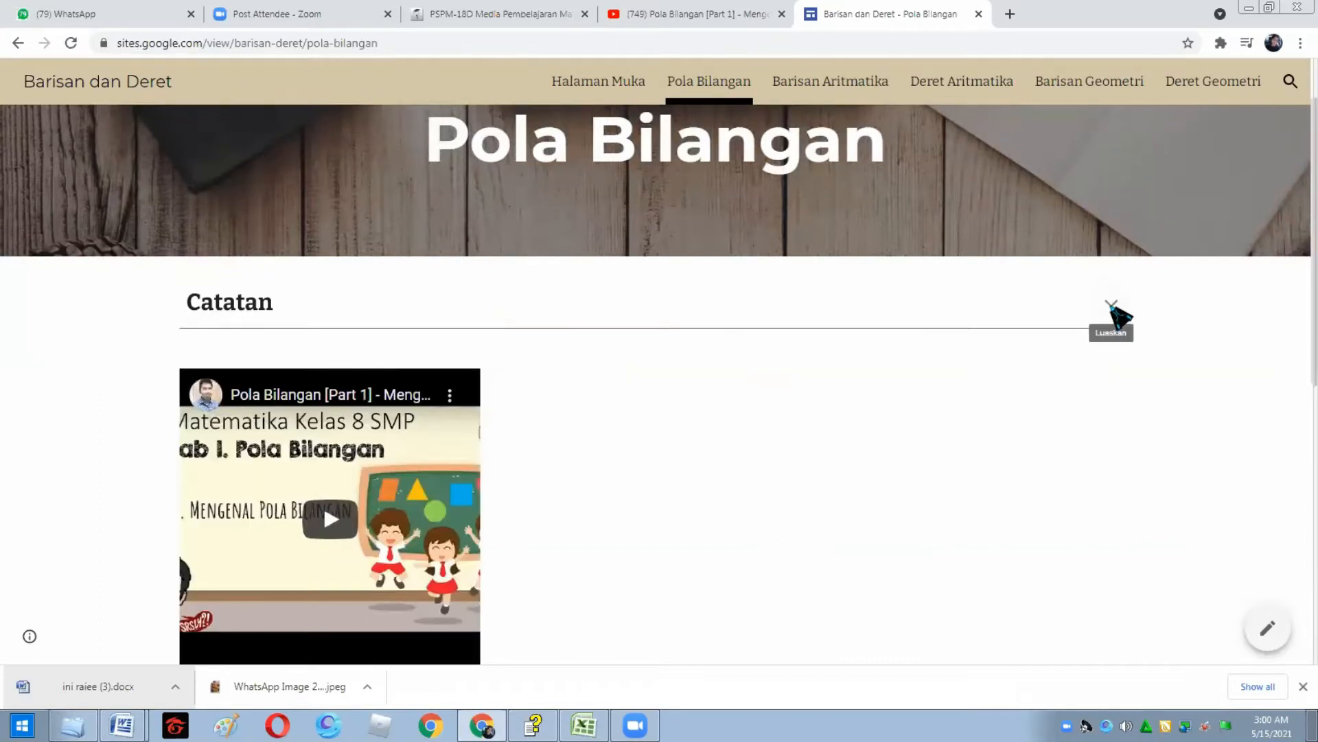
{"action": "left_click", "coordinate": [1114, 309]}
{"action": "scroll", "coordinate": [479, 449], "scroll_direction": "down", "scroll_amount": 1}
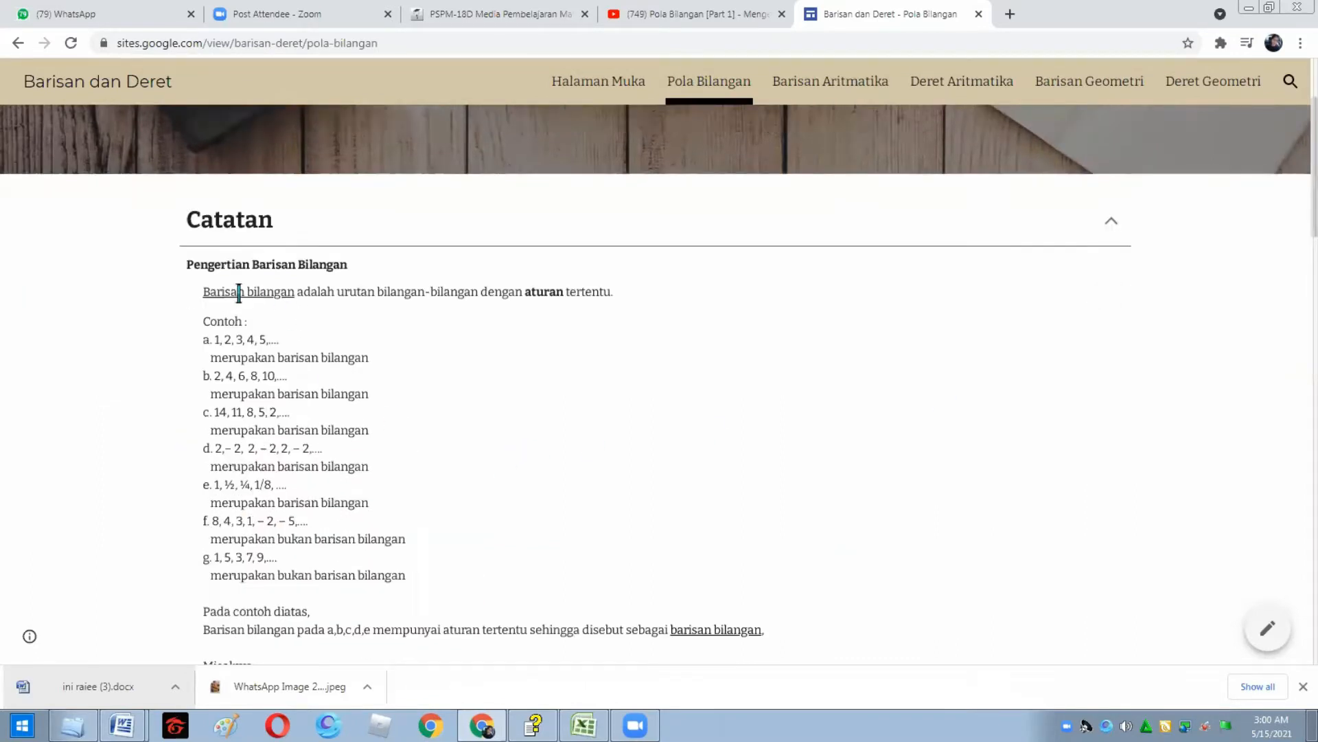
{"action": "scroll", "coordinate": [416, 492], "scroll_direction": "down", "scroll_amount": 4}
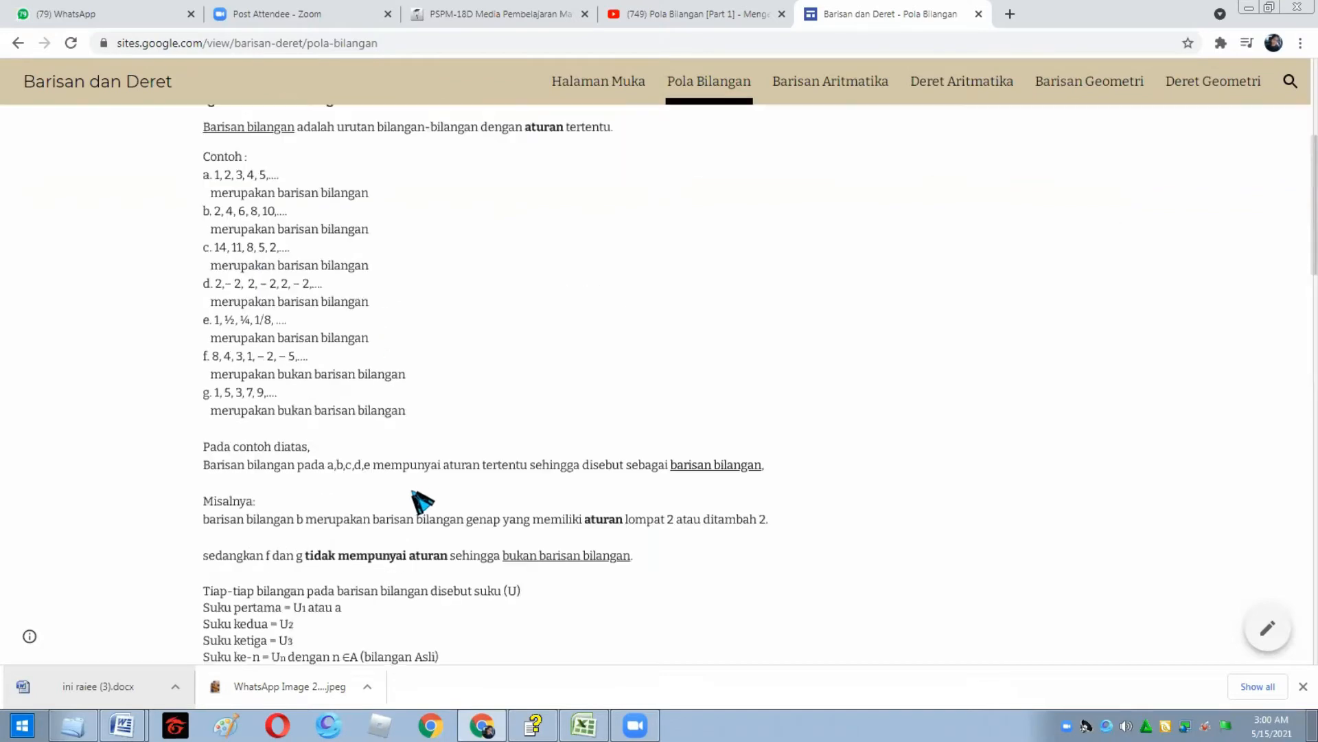
{"action": "scroll", "coordinate": [298, 540], "scroll_direction": "down", "scroll_amount": 1}
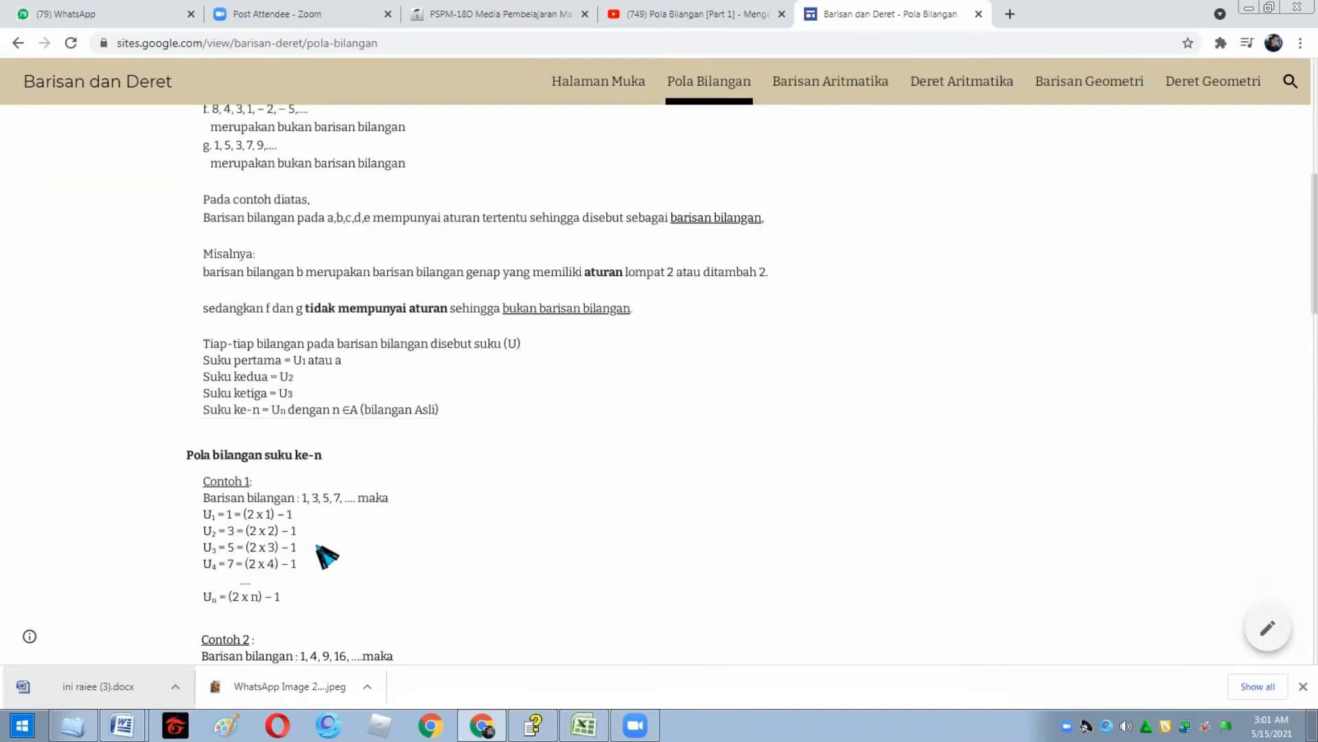
{"action": "scroll", "coordinate": [327, 557], "scroll_direction": "down", "scroll_amount": 2}
{"action": "scroll", "coordinate": [322, 546], "scroll_direction": "down", "scroll_amount": 6}
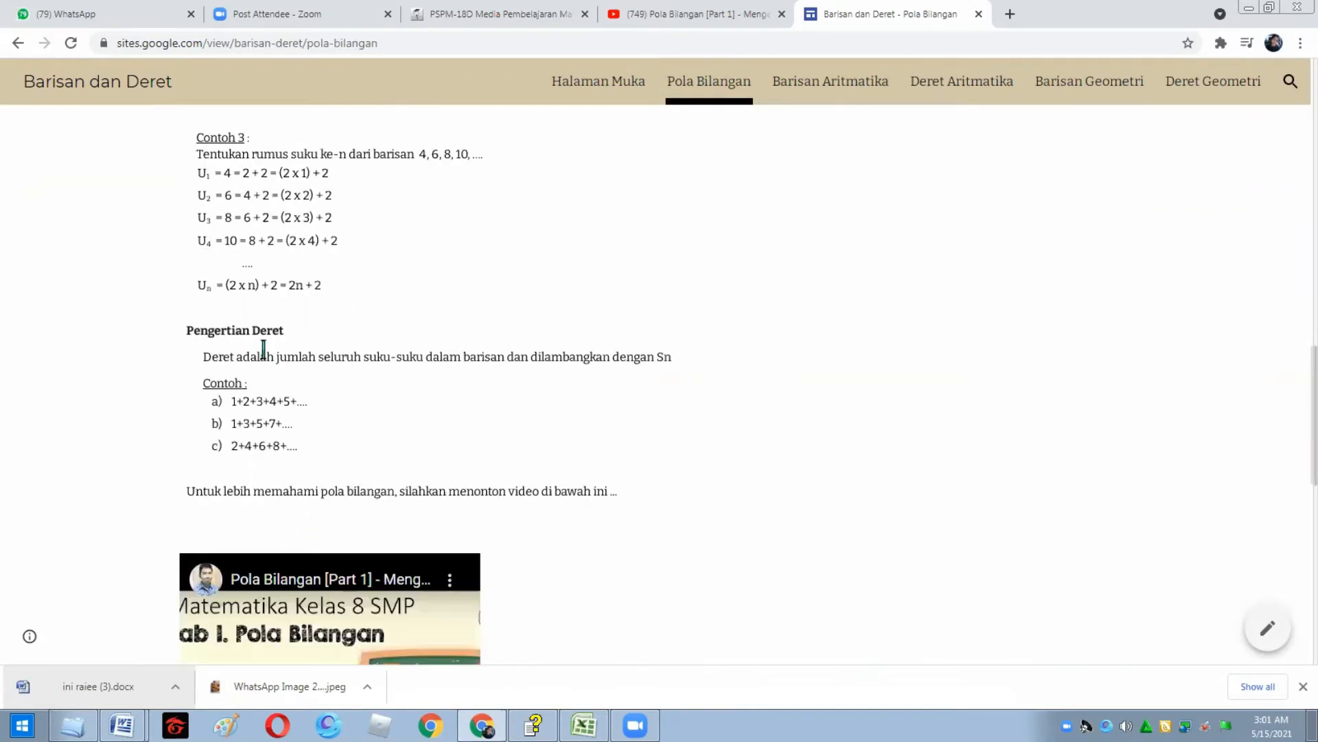
- Play the embedded Pola Bilangan [Part 1] video below the notes briefly, and pause it
{"action": "scroll", "coordinate": [300, 497], "scroll_direction": "down", "scroll_amount": 4}
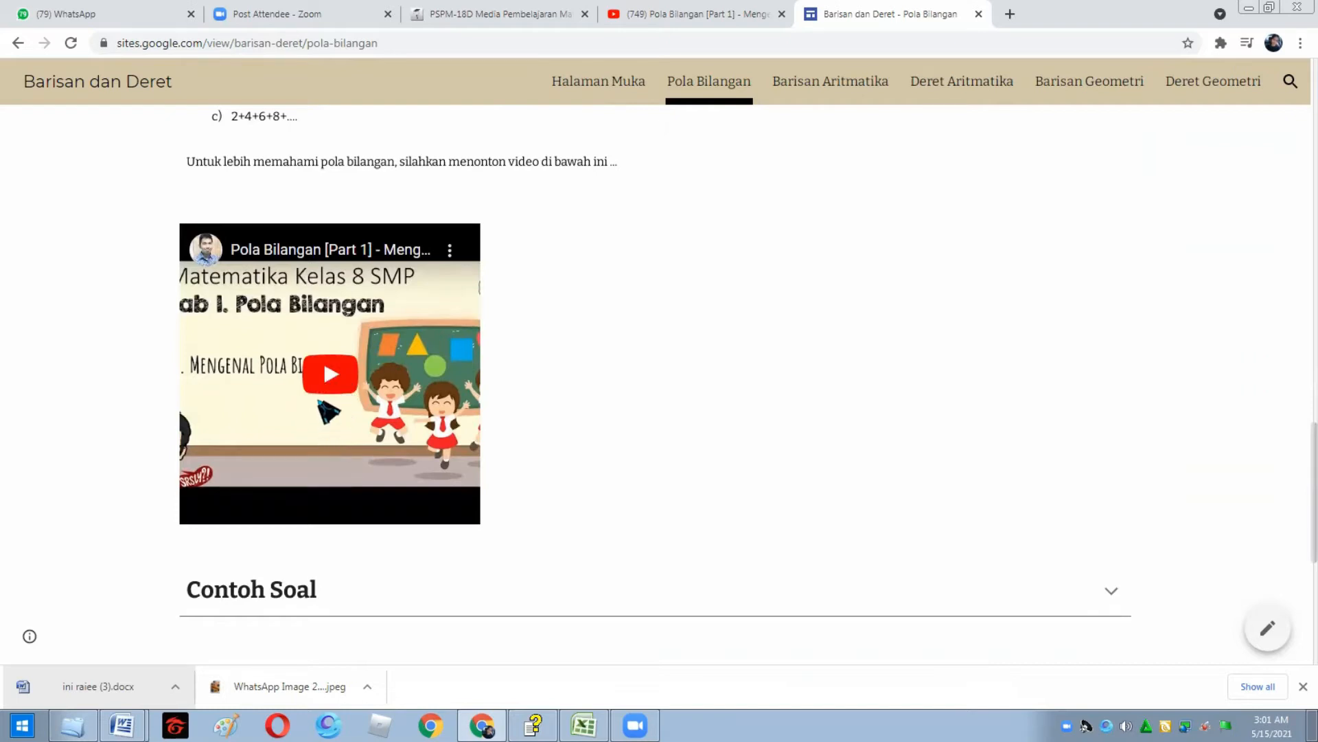
{"action": "left_click", "coordinate": [328, 374]}
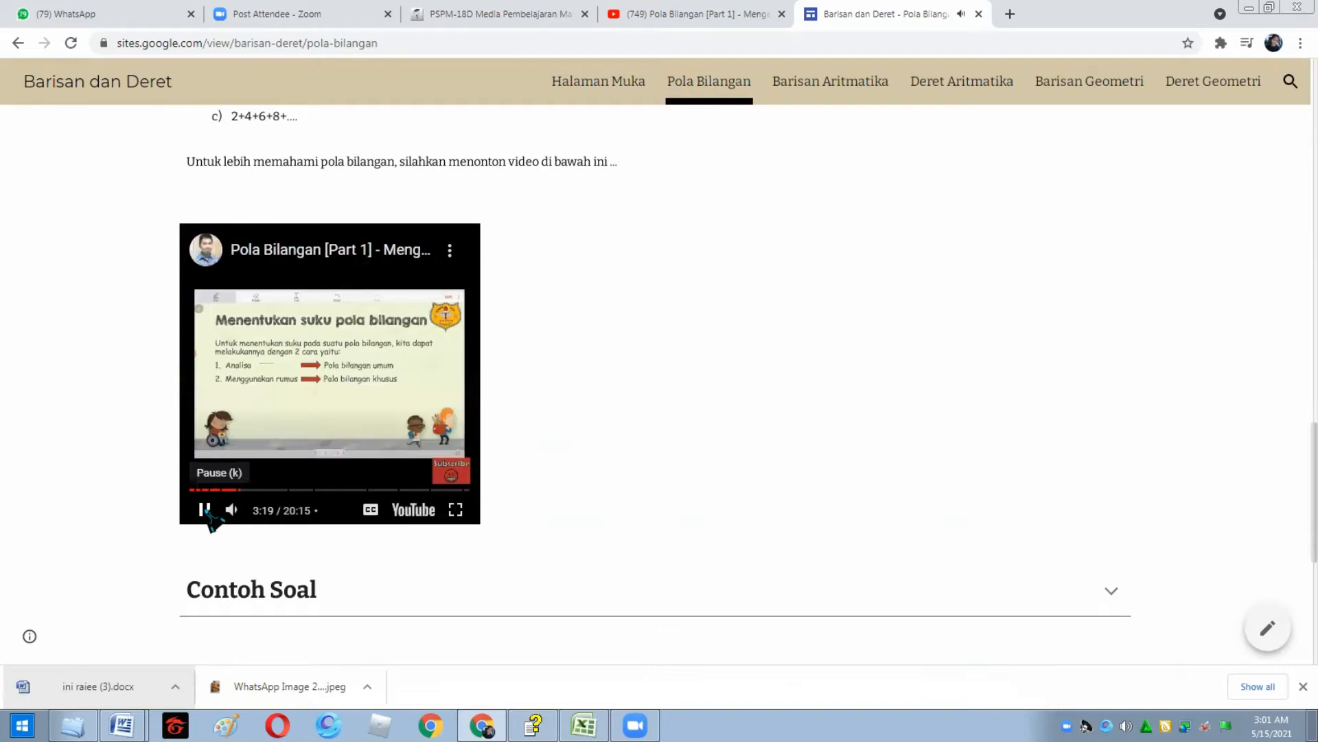
{"action": "left_click", "coordinate": [206, 509]}
- Expand the Contoh Soal section on the Pola Bilangan page, review the worked examples, and collapse it again
{"action": "scroll", "coordinate": [337, 454], "scroll_direction": "down", "scroll_amount": 2}
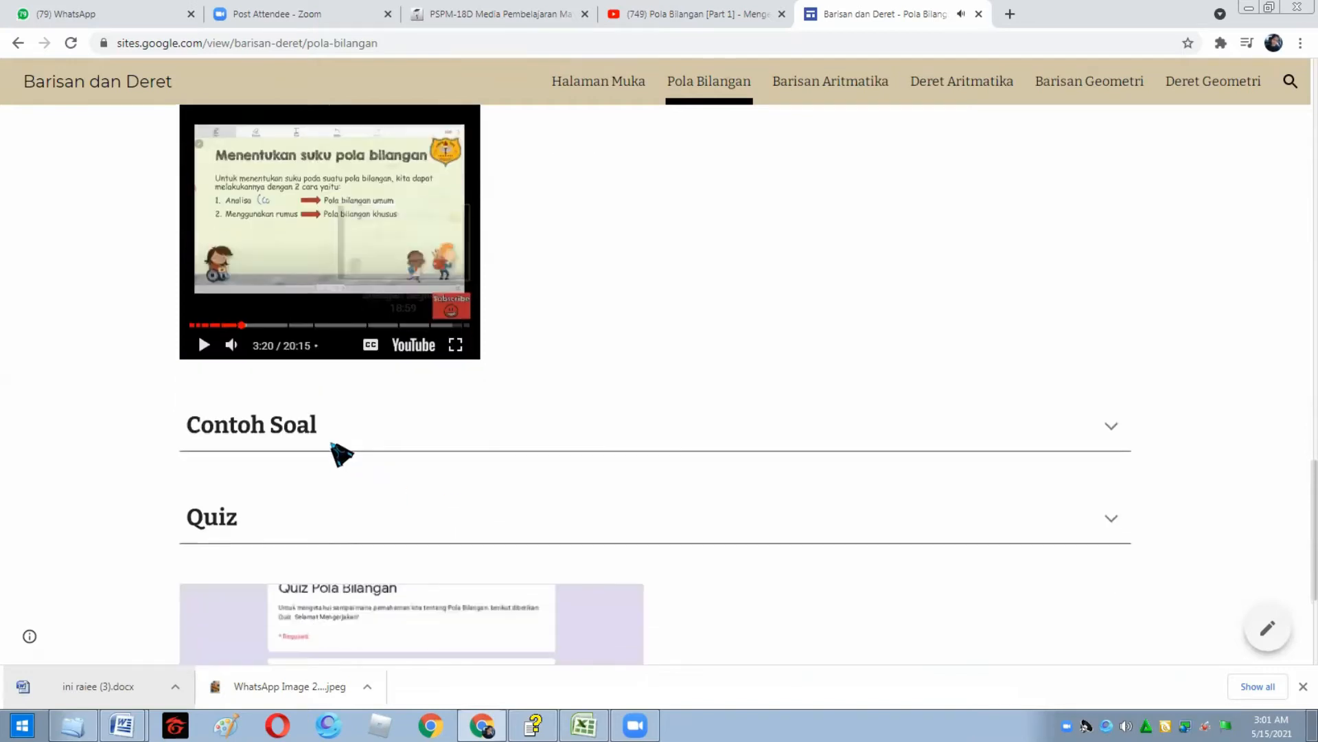
{"action": "left_click", "coordinate": [334, 435]}
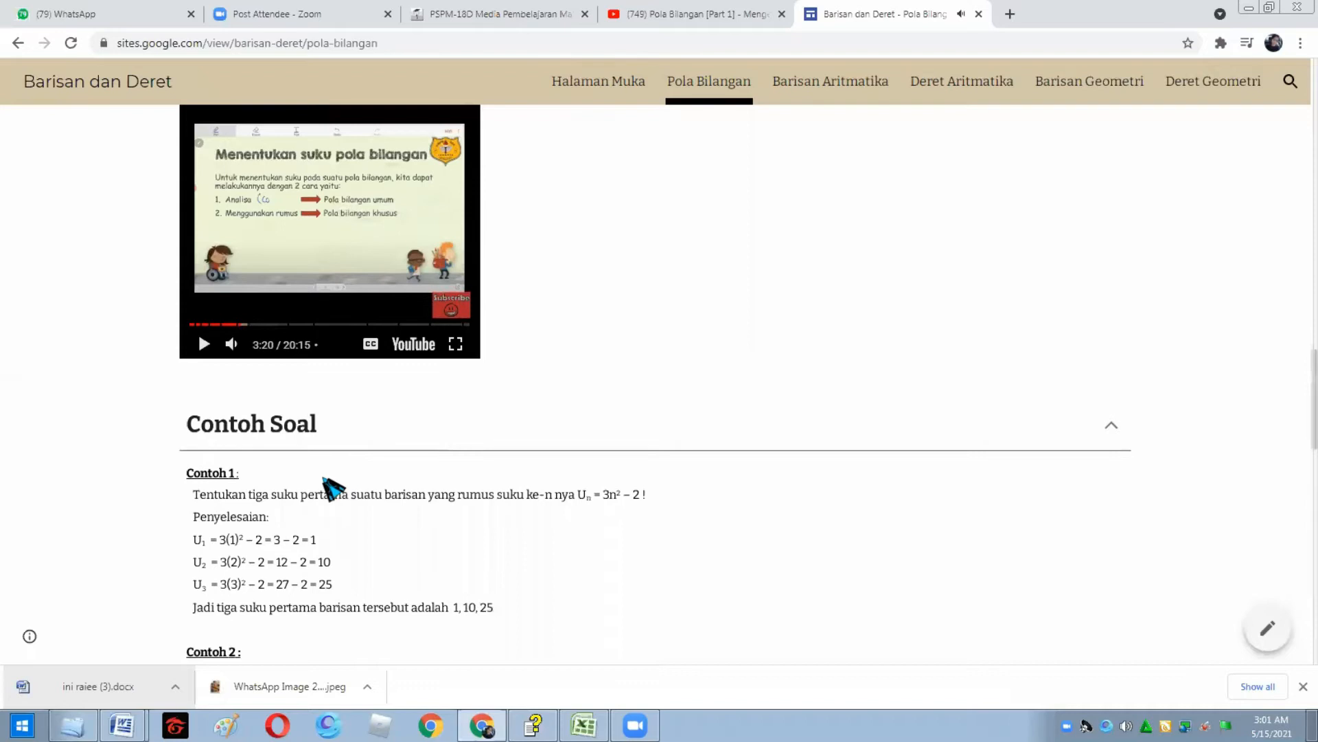
{"action": "scroll", "coordinate": [331, 484], "scroll_direction": "down", "scroll_amount": 10}
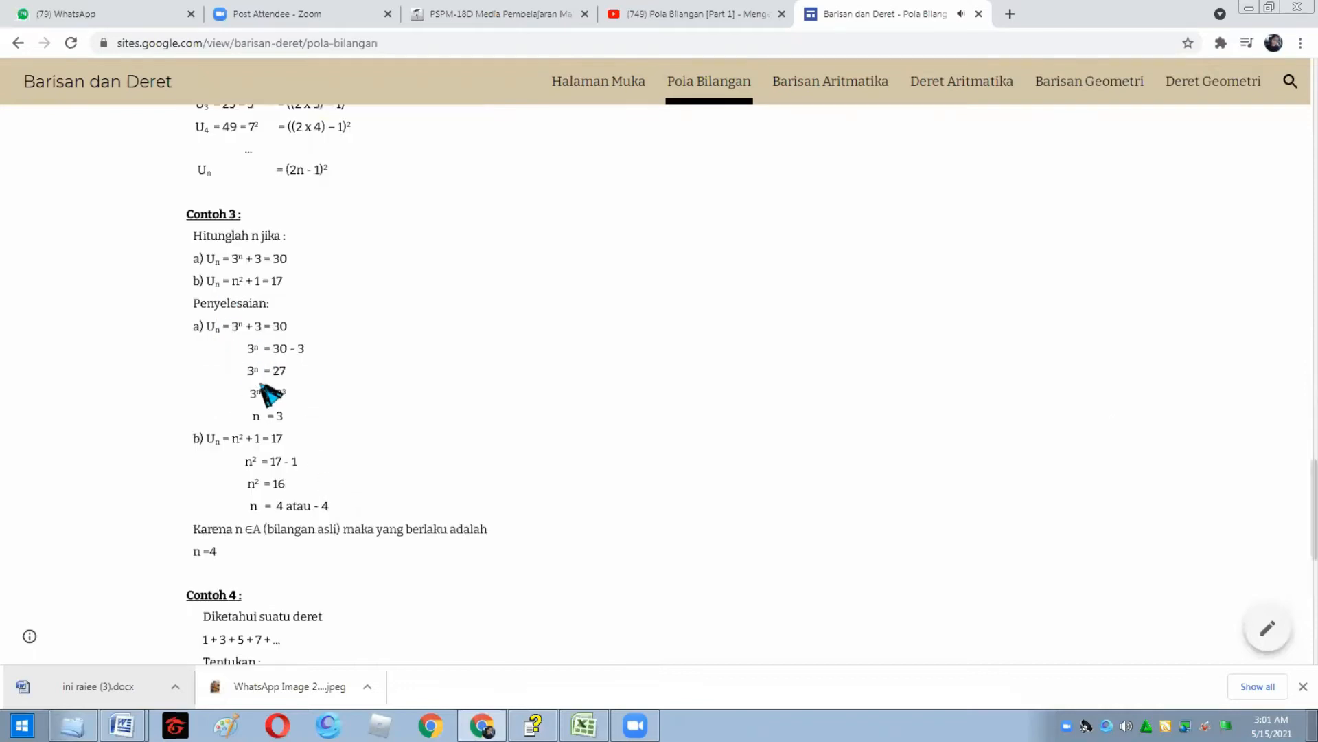
{"action": "scroll", "coordinate": [384, 420], "scroll_direction": "up", "scroll_amount": 5}
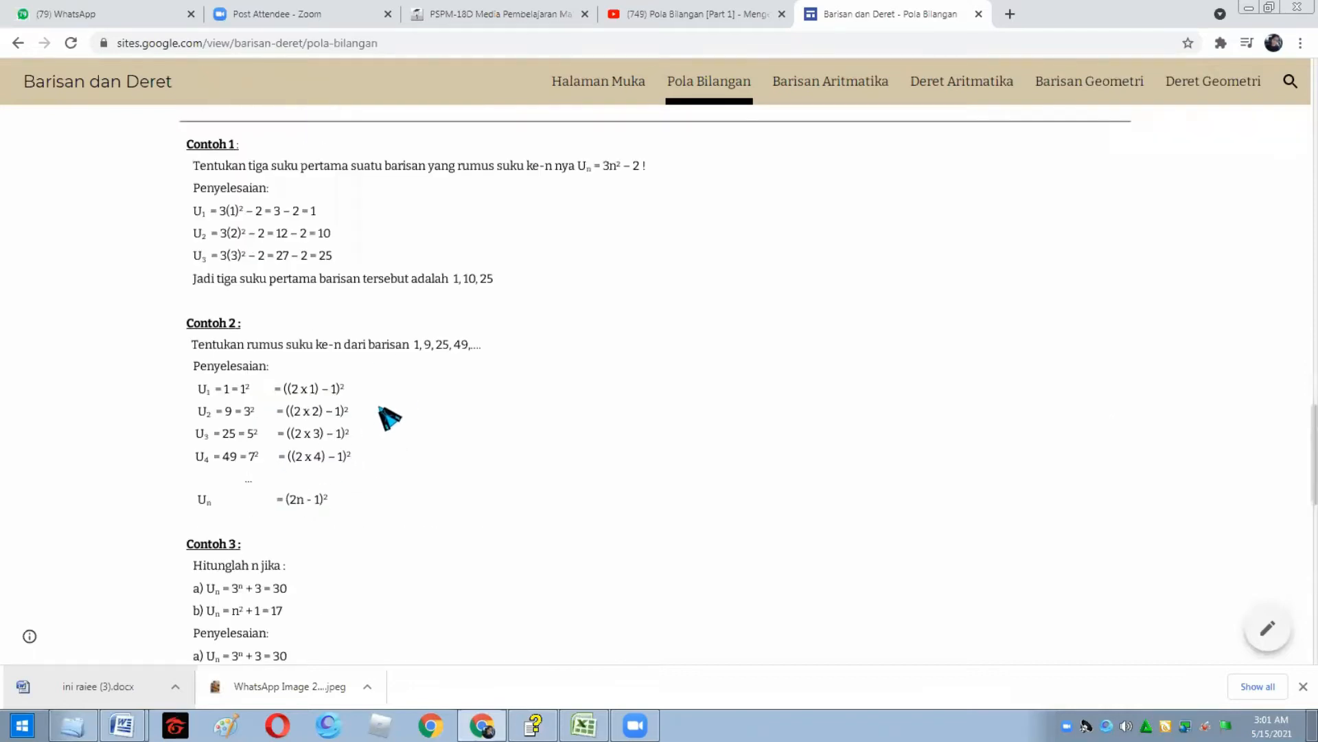
{"action": "scroll", "coordinate": [367, 349], "scroll_direction": "up", "scroll_amount": 4}
{"action": "left_click", "coordinate": [370, 352]}
- Examine the Quiz Pola Bilangan form card beneath the Quiz heading and return to the Pengertian Deret notes
{"action": "scroll", "coordinate": [441, 409], "scroll_direction": "down", "scroll_amount": 2}
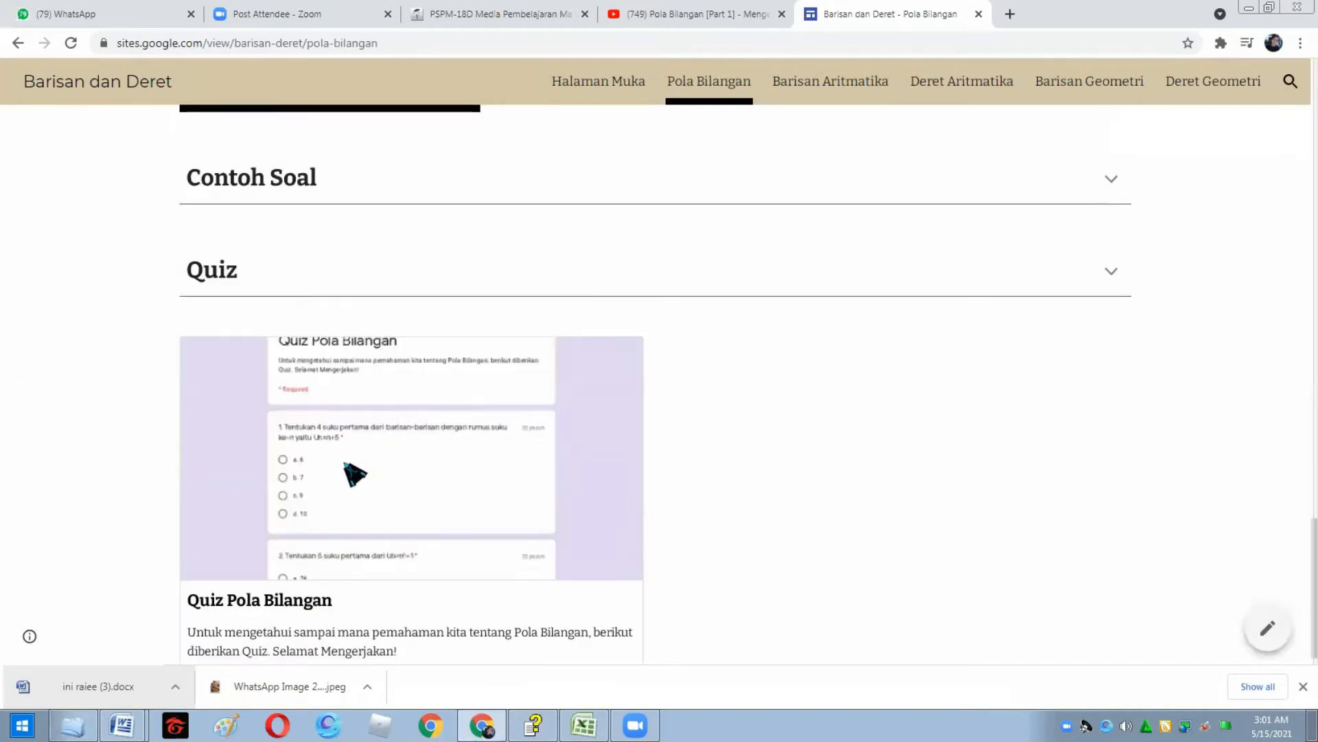
{"action": "scroll", "coordinate": [309, 516], "scroll_direction": "down", "scroll_amount": 1}
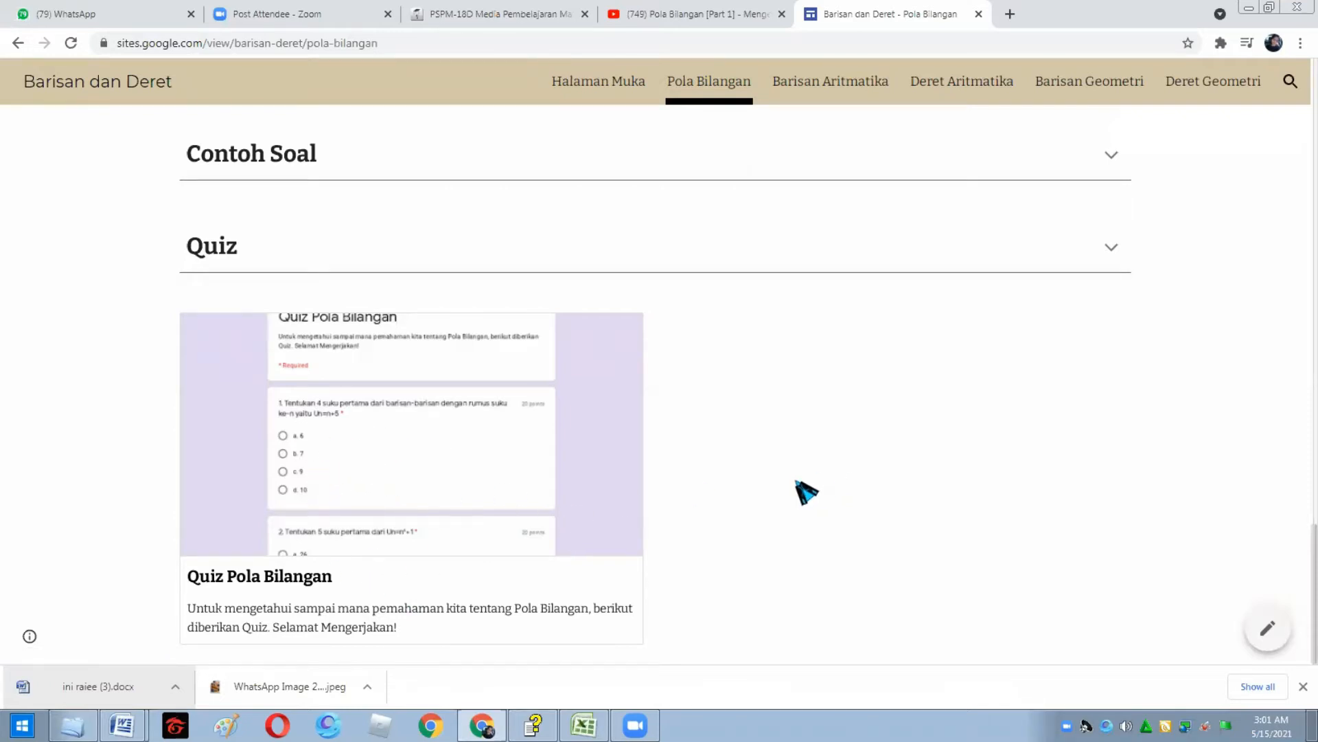
{"action": "scroll", "coordinate": [803, 492], "scroll_direction": "up", "scroll_amount": 7}
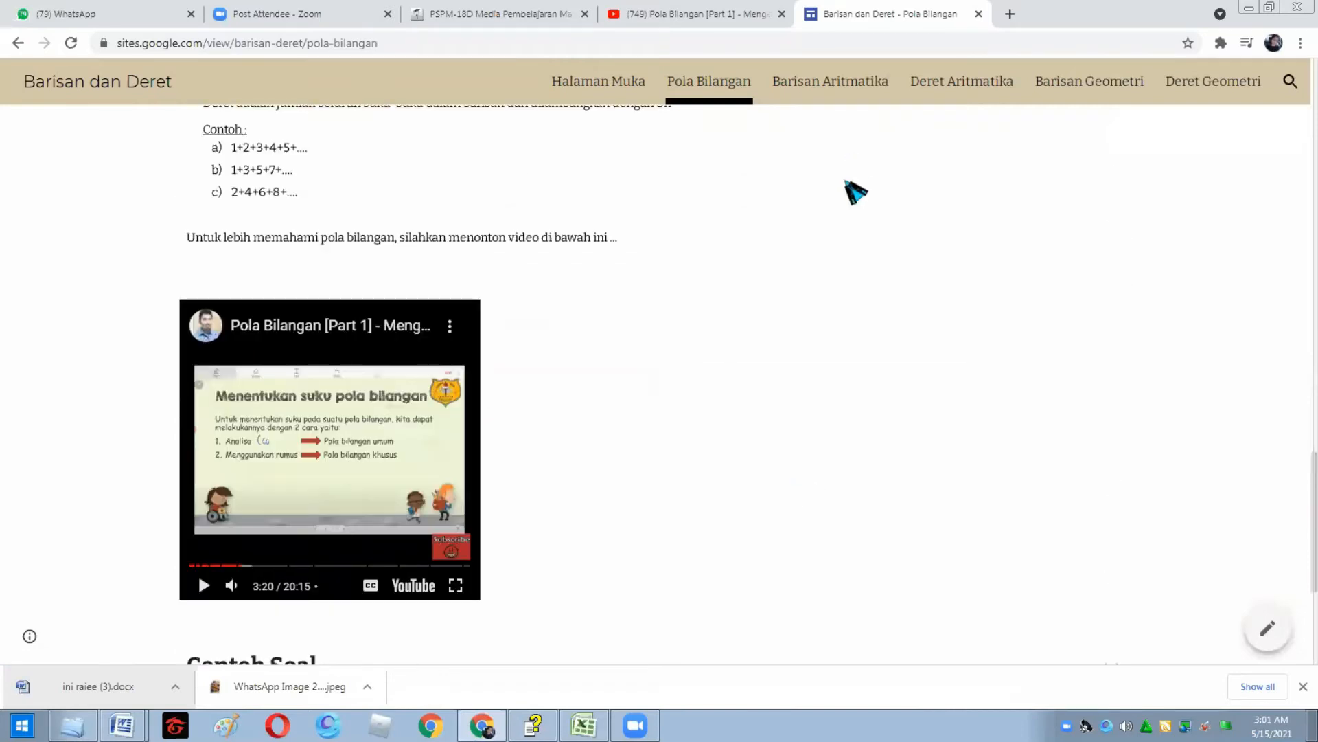
{"action": "scroll", "coordinate": [848, 217], "scroll_direction": "up", "scroll_amount": 2}
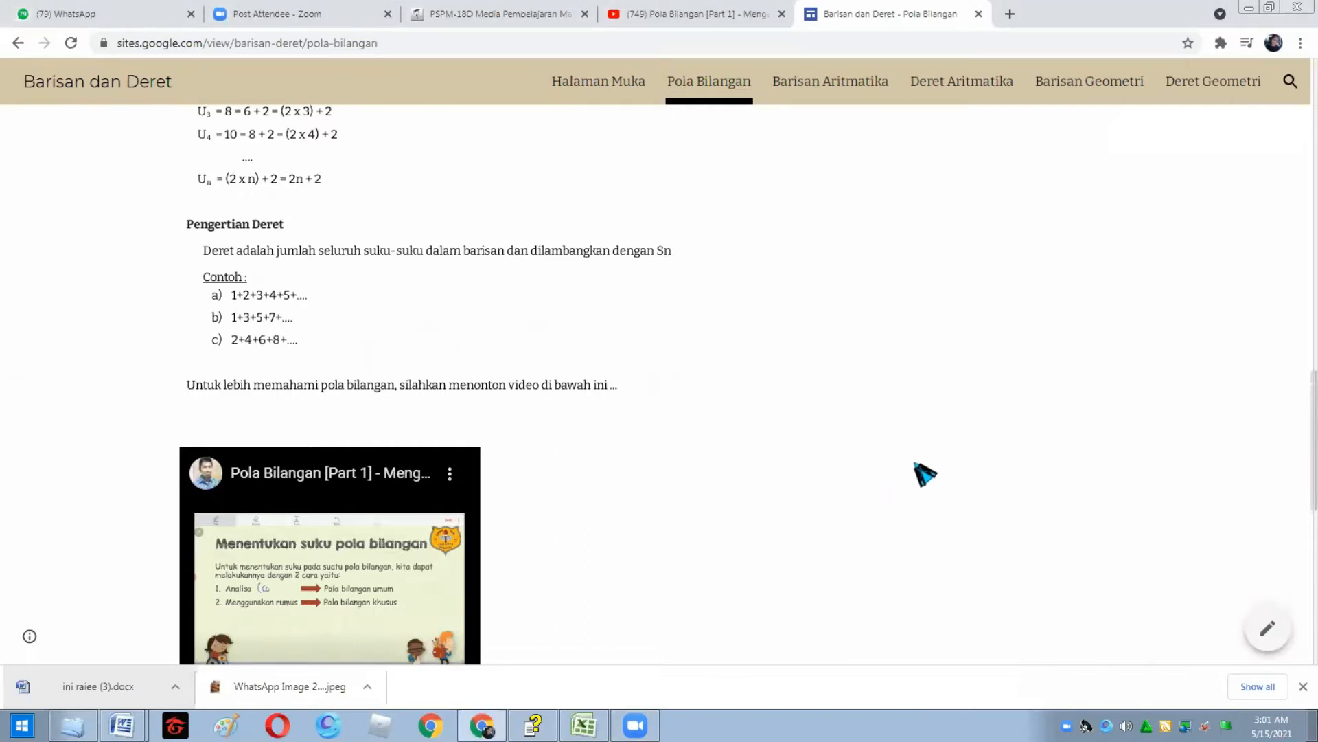
- Open the Barisan Aritmatika page and look over its sections down to the quiz card
{"action": "left_click", "coordinate": [810, 88]}
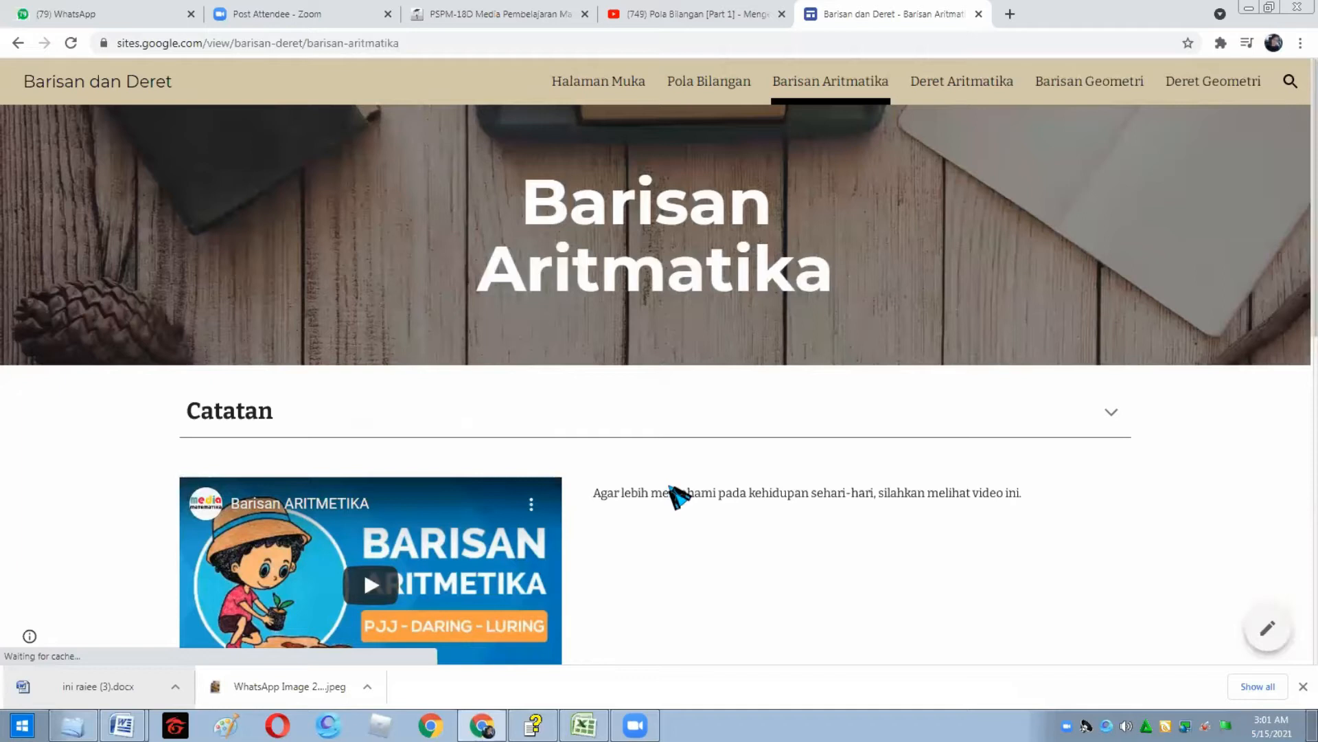
{"action": "scroll", "coordinate": [678, 496], "scroll_direction": "down", "scroll_amount": 2}
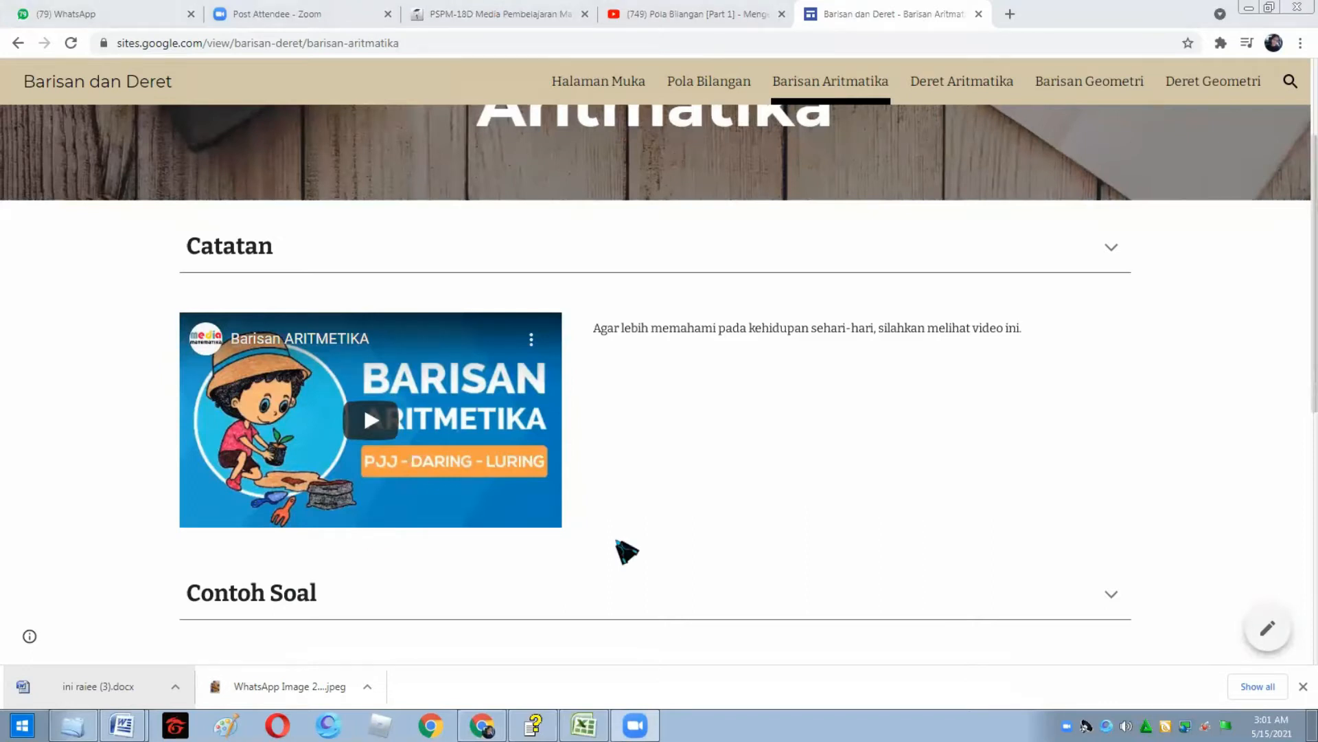
{"action": "scroll", "coordinate": [329, 508], "scroll_direction": "down", "scroll_amount": 7}
{"action": "scroll", "coordinate": [726, 494], "scroll_direction": "up", "scroll_amount": 5}
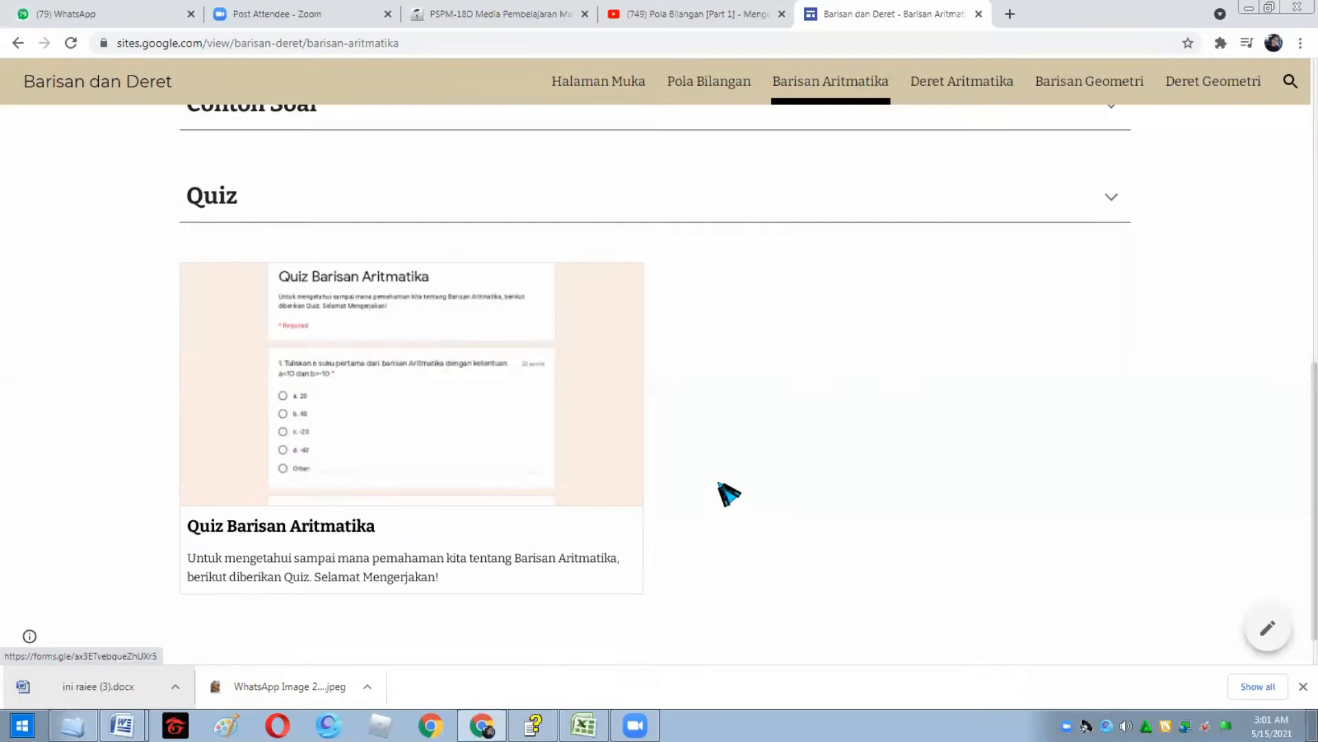
{"action": "scroll", "coordinate": [728, 494], "scroll_direction": "up", "scroll_amount": 10}
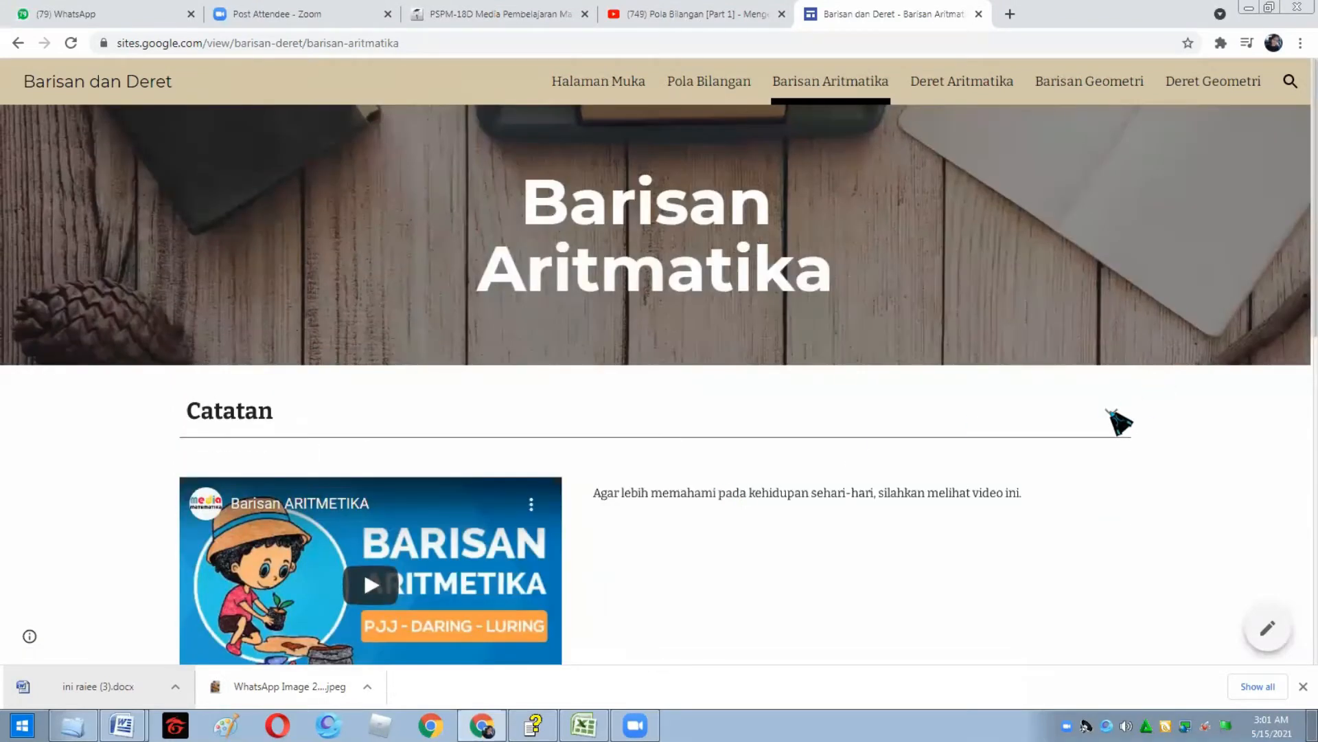
- Expand the Catatan section of the Barisan Aritmatika page and read down to the nth-term formula and its legend
{"action": "left_click", "coordinate": [1111, 412]}
{"action": "scroll", "coordinate": [201, 374], "scroll_direction": "down", "scroll_amount": 1}
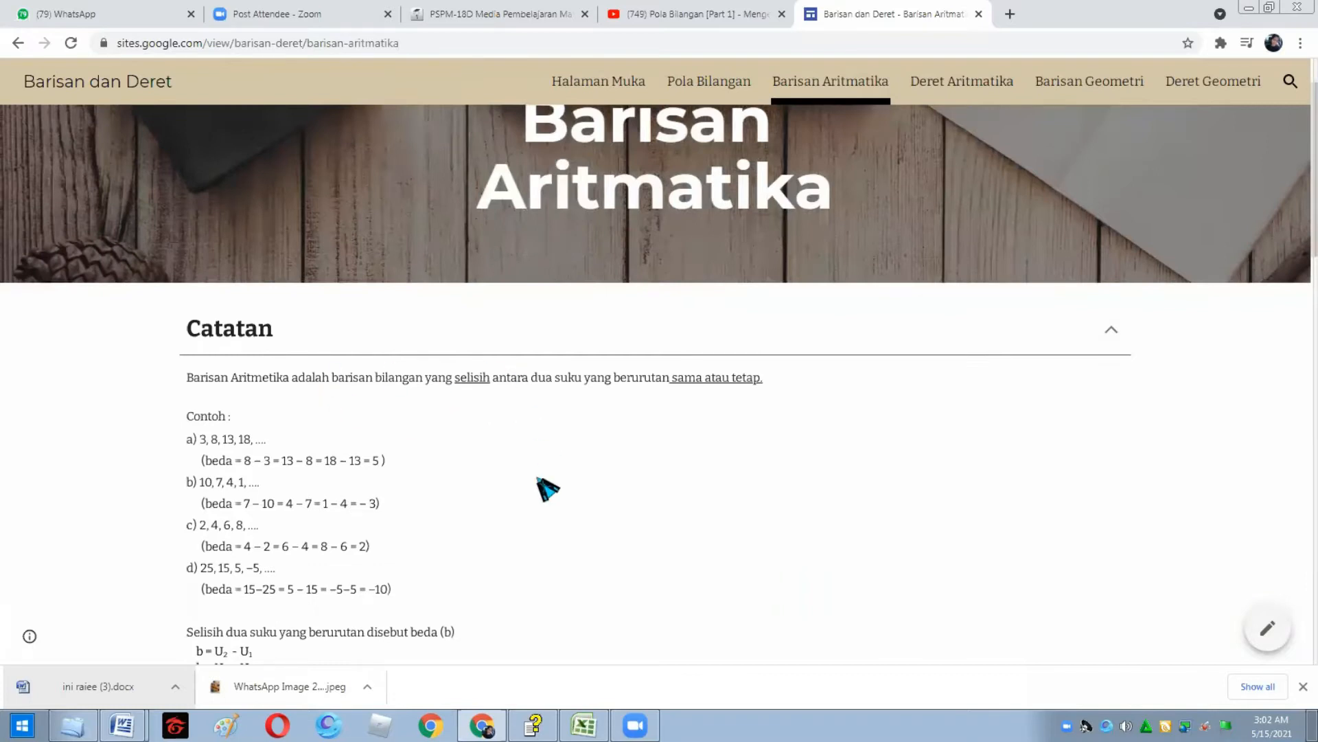
{"action": "scroll", "coordinate": [547, 489], "scroll_direction": "down", "scroll_amount": 3}
{"action": "scroll", "coordinate": [348, 529], "scroll_direction": "down", "scroll_amount": 2}
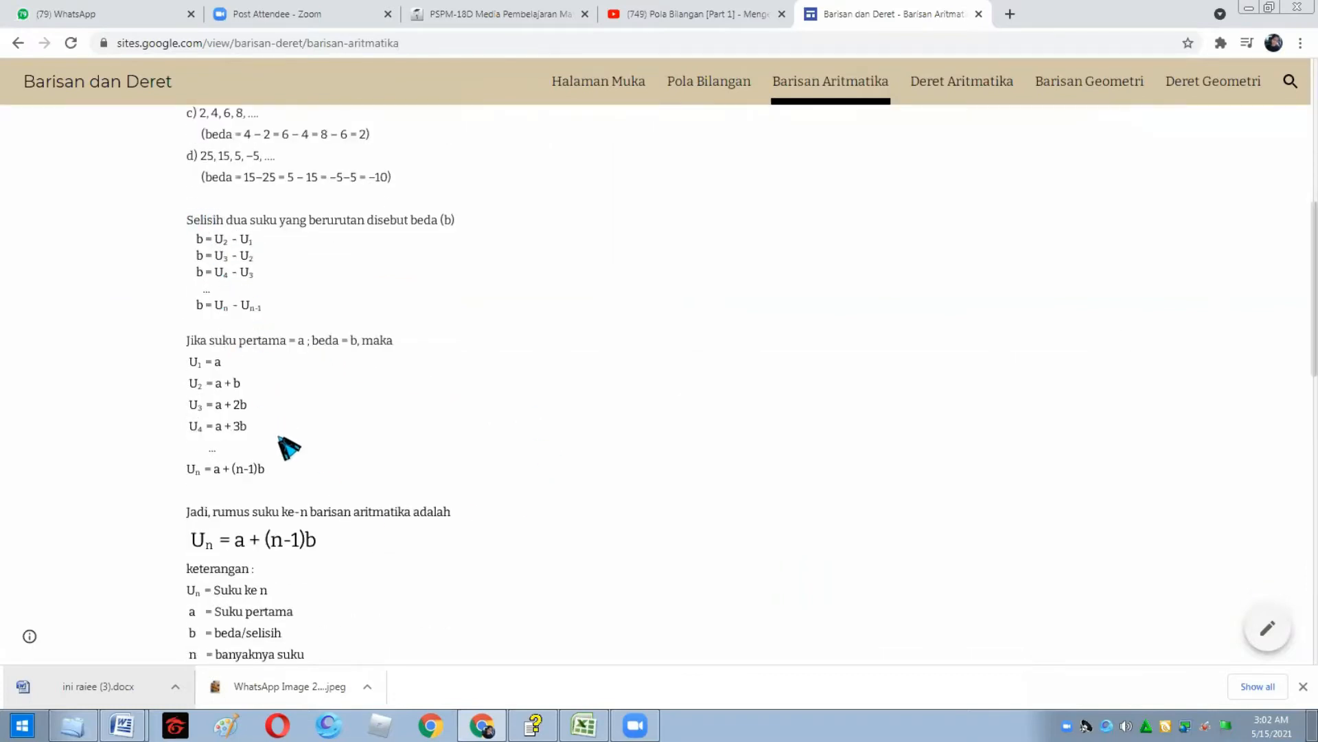
{"action": "scroll", "coordinate": [286, 444], "scroll_direction": "down", "scroll_amount": 2}
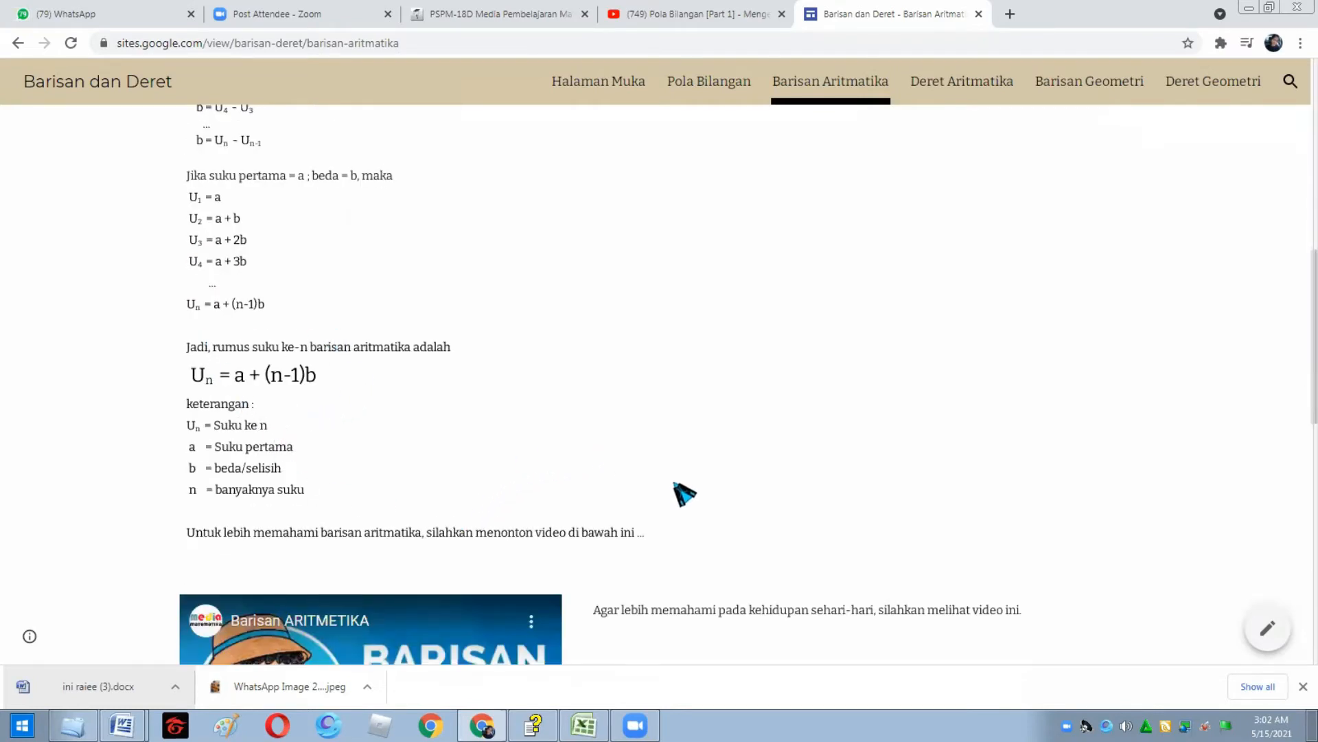
- Play the embedded Barisan ARITMETIKA video for a few seconds and pause it
{"action": "scroll", "coordinate": [678, 491], "scroll_direction": "down", "scroll_amount": 3}
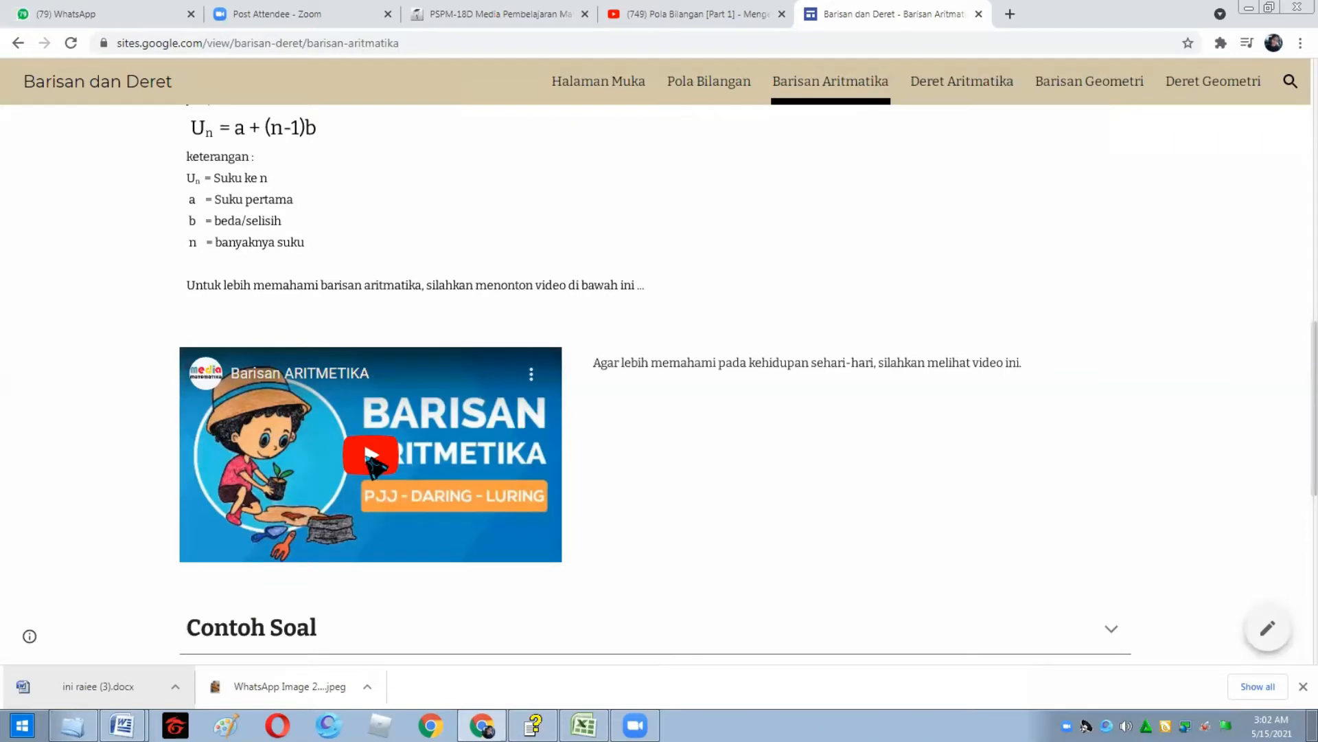
{"action": "left_click", "coordinate": [371, 456]}
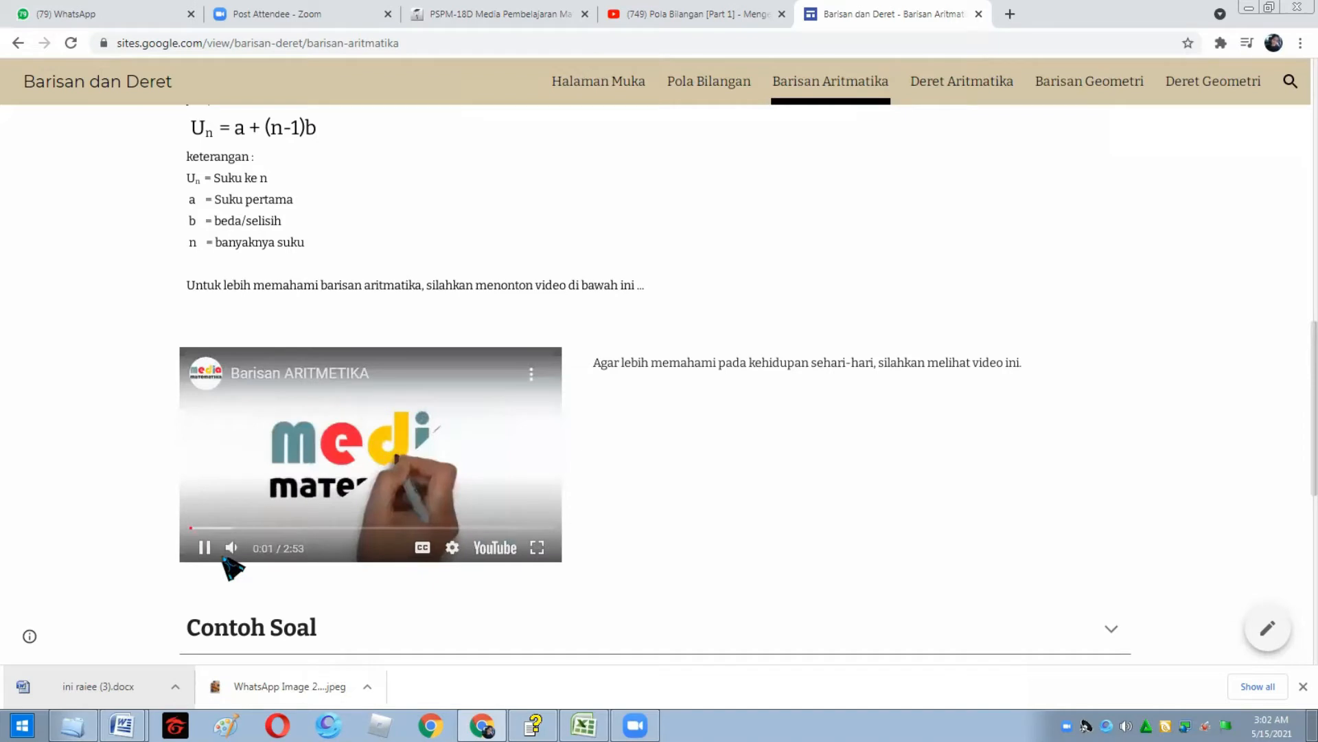
{"action": "left_click", "coordinate": [205, 547]}
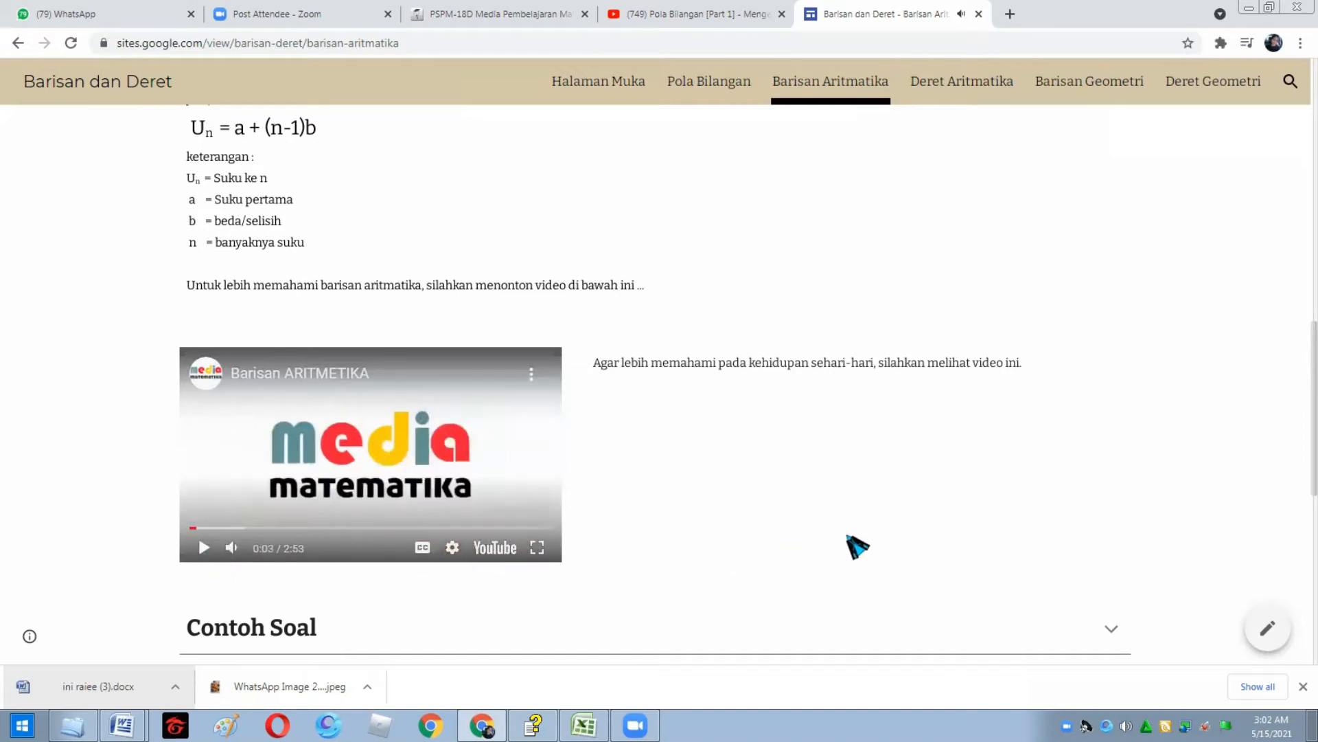
- Expand the Contoh Soal section on the Barisan Aritmatika page and view its first worked example
{"action": "scroll", "coordinate": [368, 533], "scroll_direction": "down", "scroll_amount": 2}
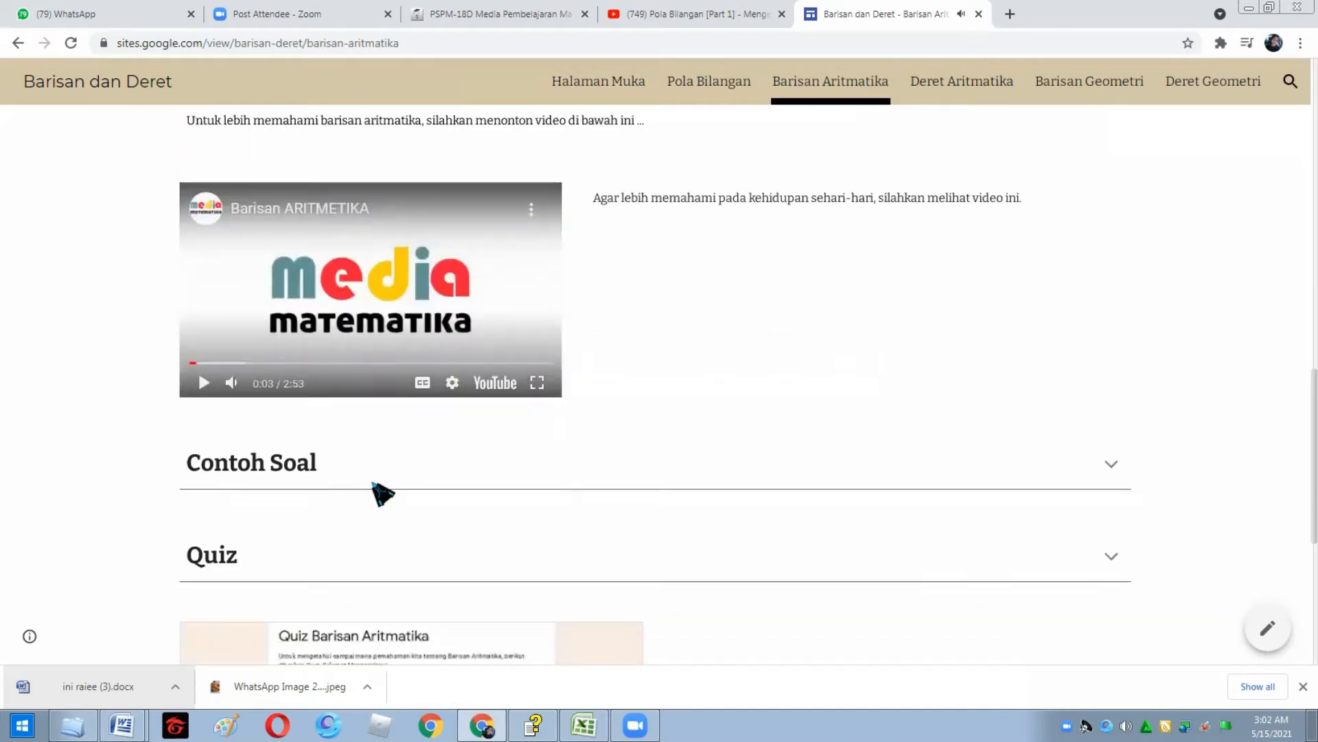
{"action": "left_click", "coordinate": [441, 481]}
{"action": "scroll", "coordinate": [323, 568], "scroll_direction": "down", "scroll_amount": 2}
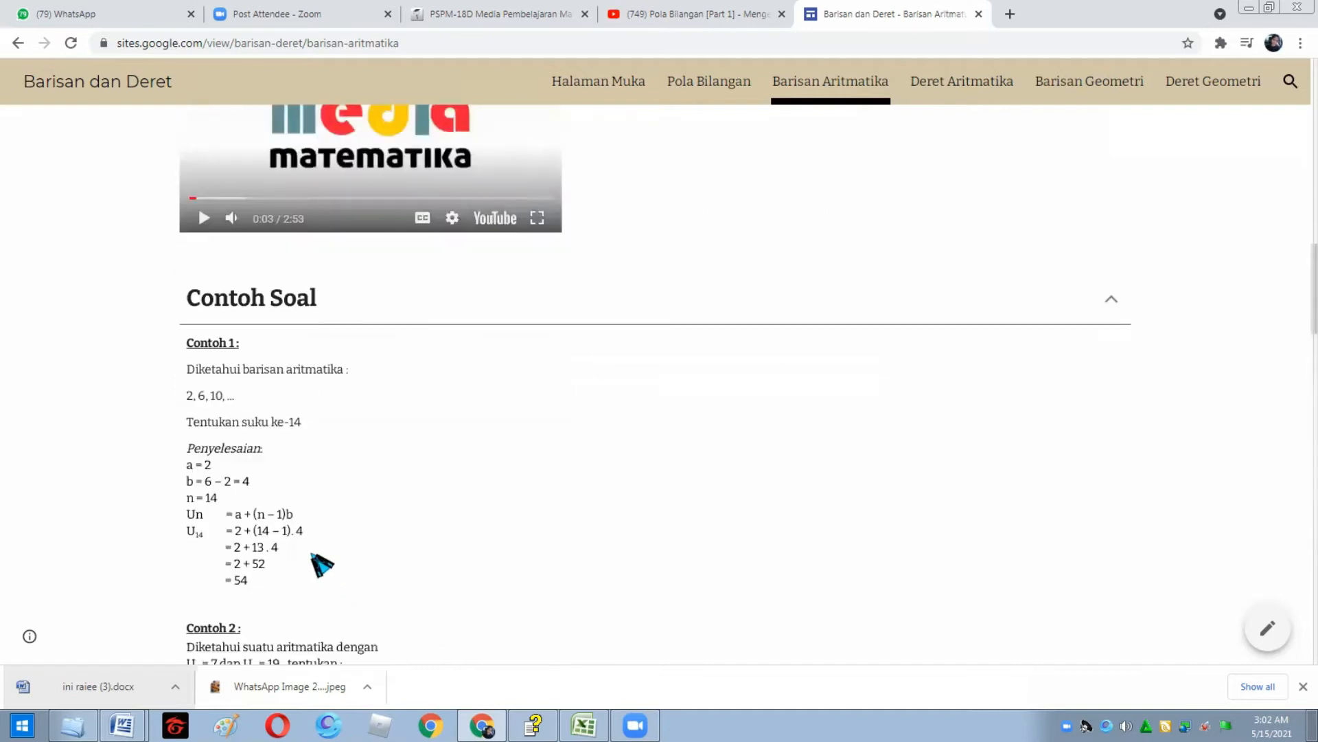
- Read through the remaining worked examples on the Barisan Aritmatika page, down to the Quiz Barisan Aritmatika card
{"action": "scroll", "coordinate": [322, 564], "scroll_direction": "down", "scroll_amount": 6}
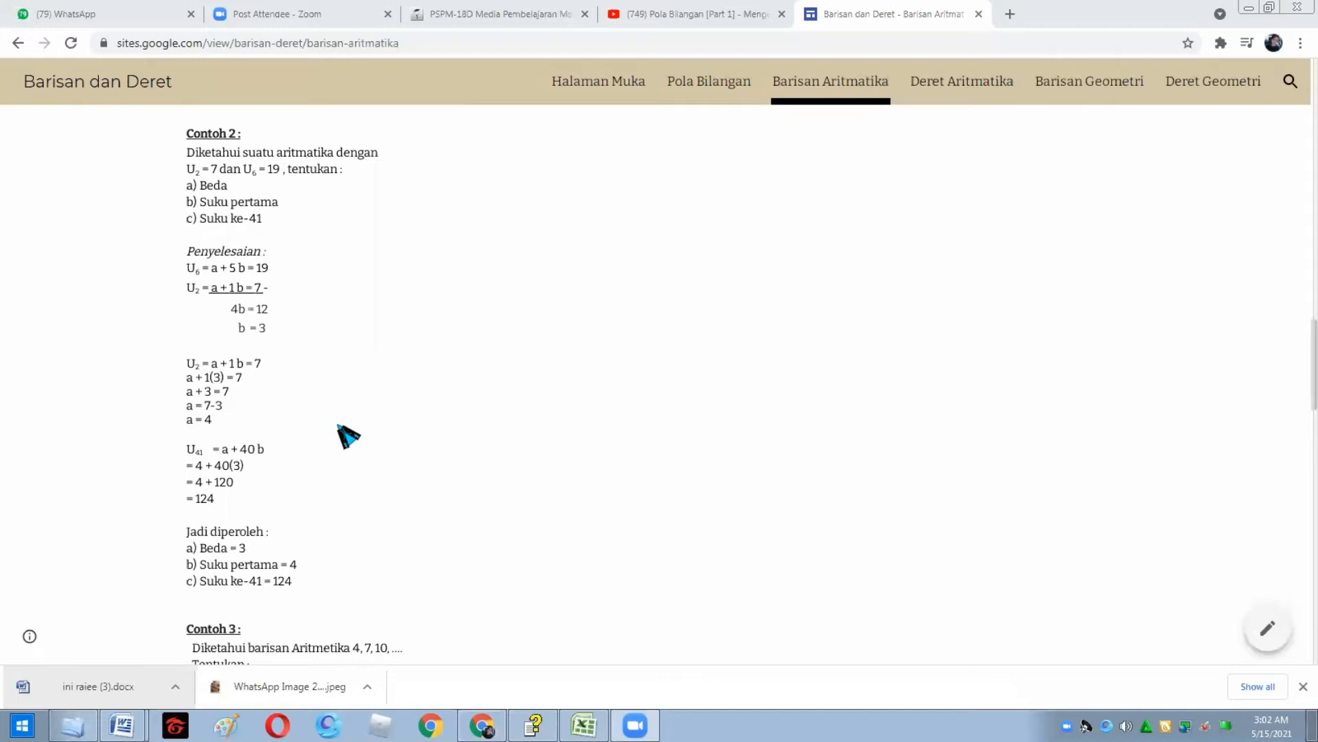
{"action": "scroll", "coordinate": [471, 433], "scroll_direction": "down", "scroll_amount": 7}
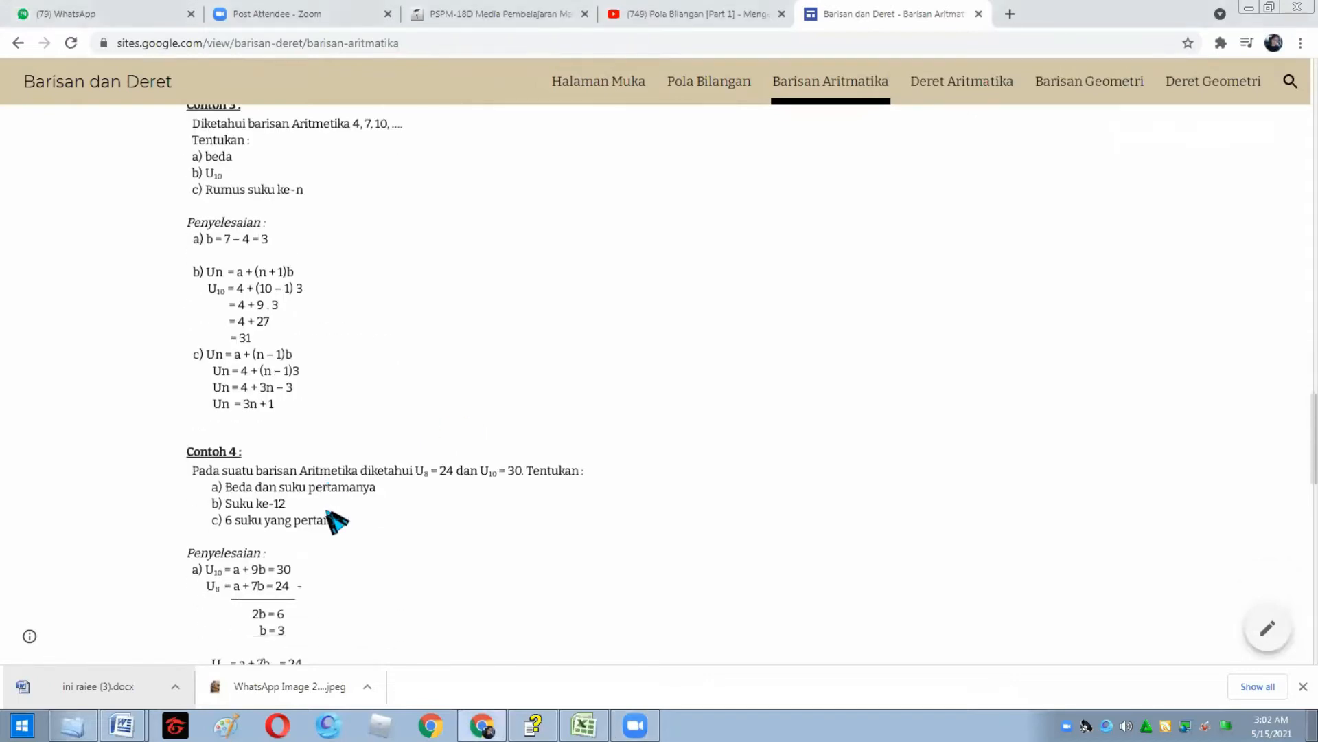
{"action": "scroll", "coordinate": [337, 522], "scroll_direction": "down", "scroll_amount": 3}
{"action": "scroll", "coordinate": [318, 513], "scroll_direction": "down", "scroll_amount": 7}
{"action": "scroll", "coordinate": [315, 481], "scroll_direction": "down", "scroll_amount": 2}
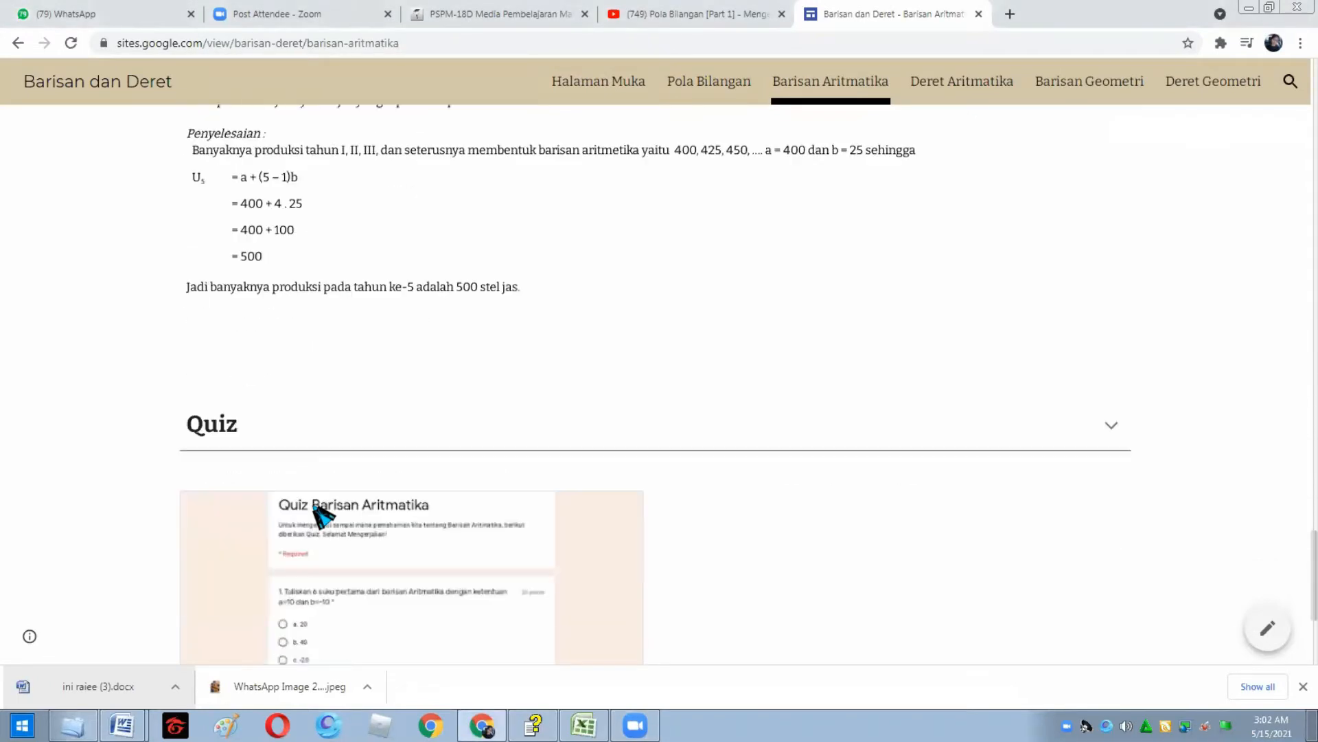
{"action": "scroll", "coordinate": [632, 412], "scroll_direction": "down", "scroll_amount": 2}
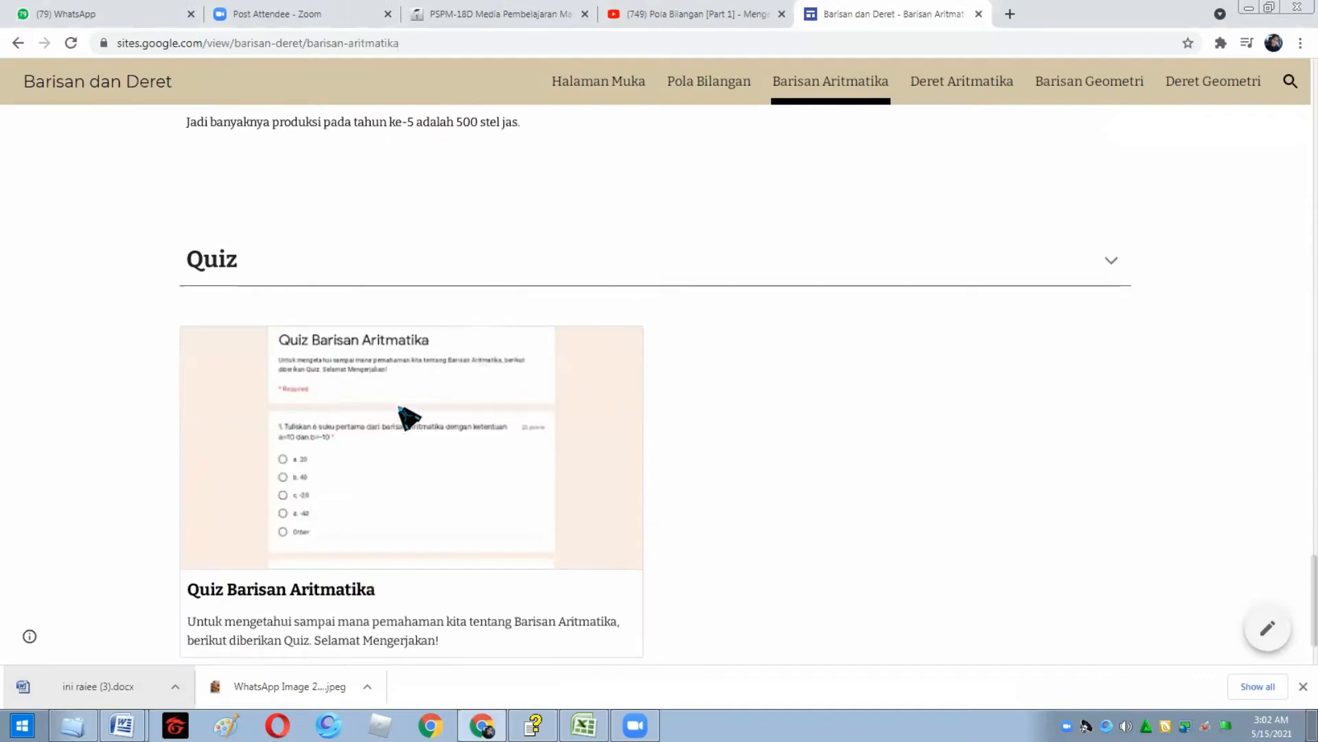
{"action": "scroll", "coordinate": [364, 522], "scroll_direction": "down", "scroll_amount": 2}
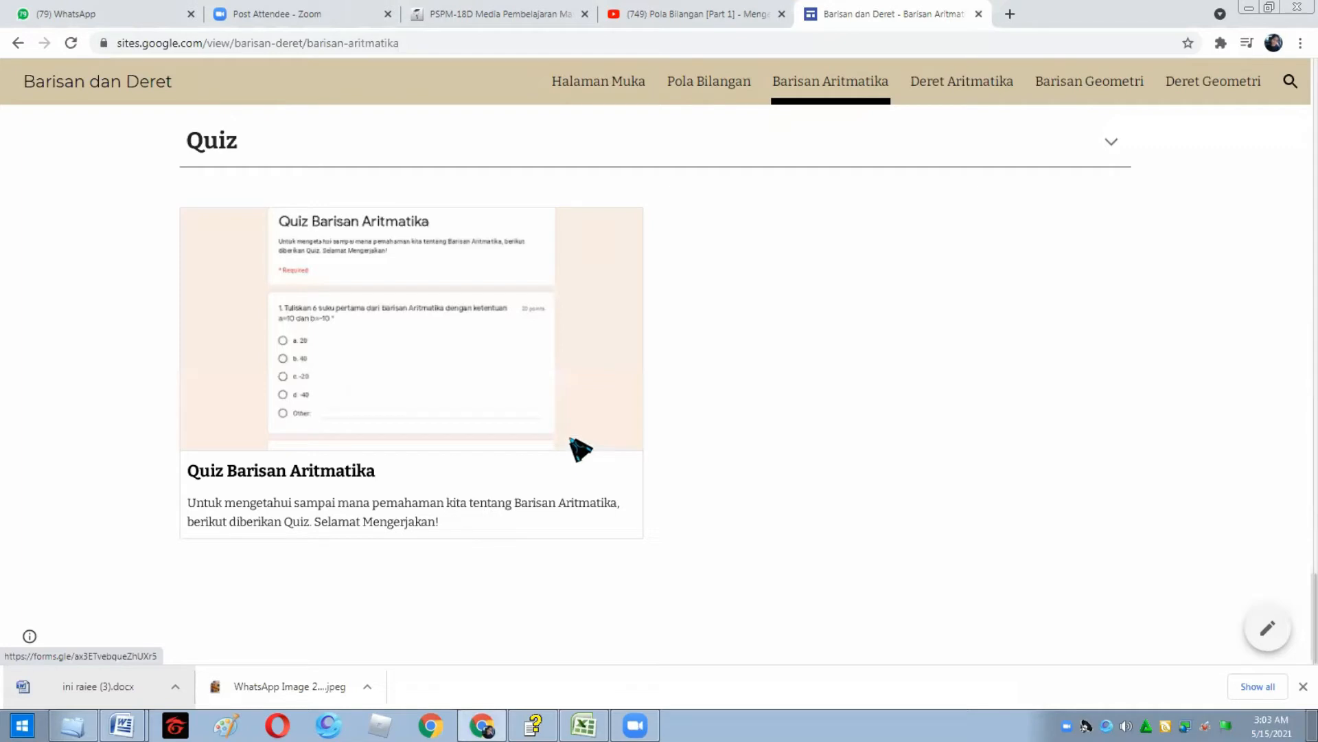
- Open the Deret Aritmatika page, look over its formula table and quiz card, and go back to Halaman Muka
{"action": "scroll", "coordinate": [727, 447], "scroll_direction": "up", "scroll_amount": 10}
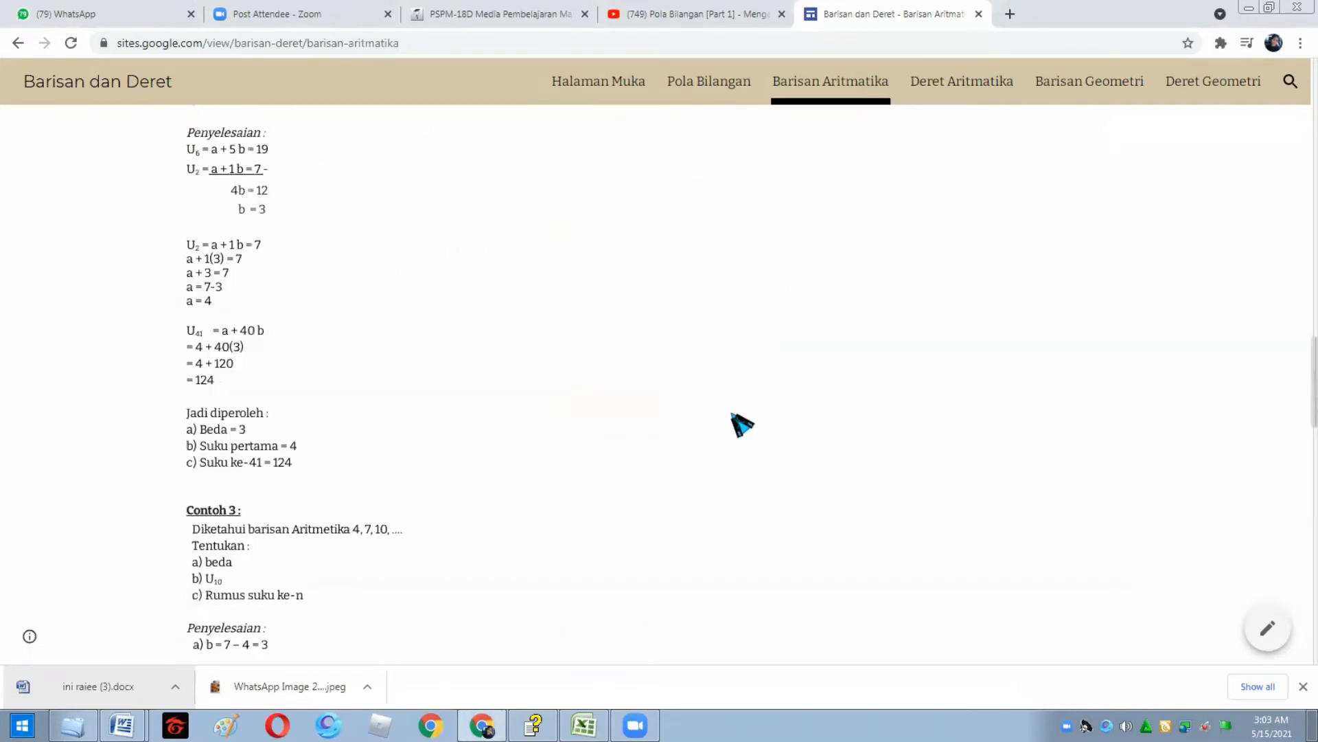
{"action": "scroll", "coordinate": [742, 424], "scroll_direction": "up", "scroll_amount": 5}
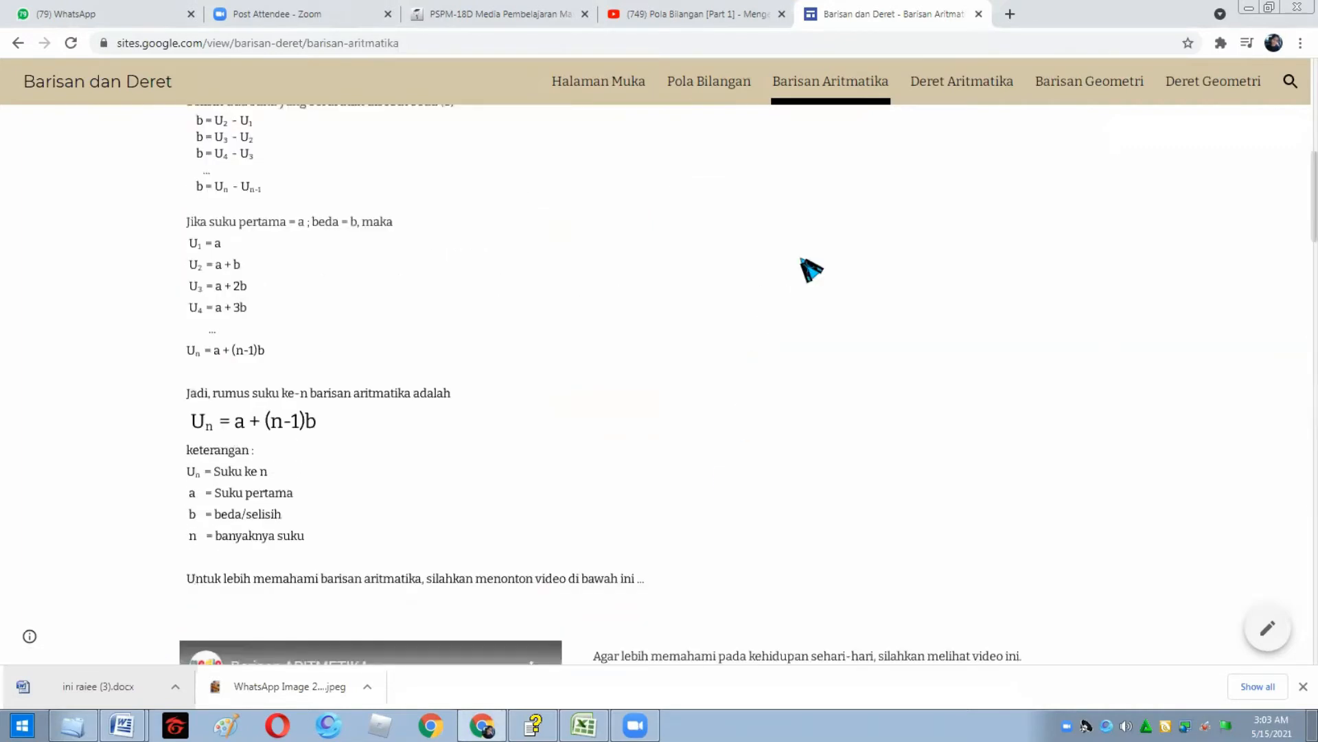
{"action": "left_click", "coordinate": [955, 84]}
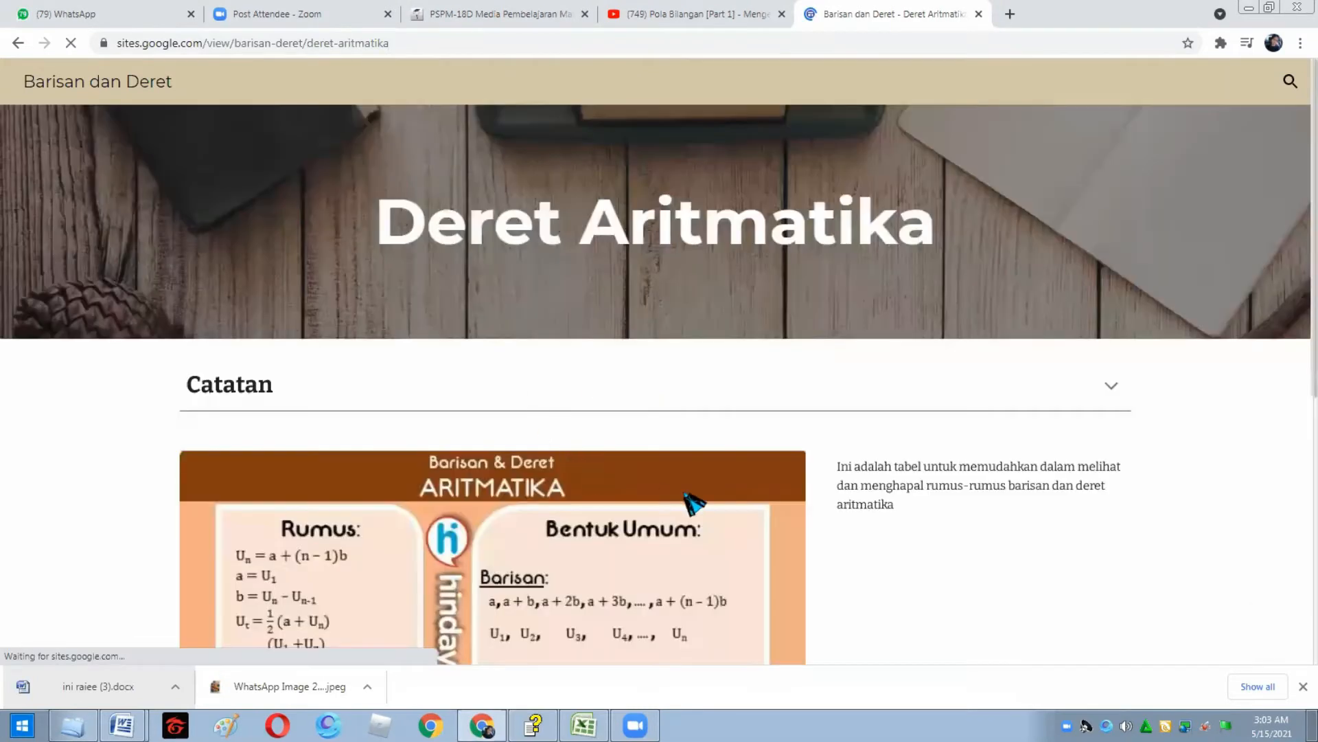
{"action": "scroll", "coordinate": [903, 505], "scroll_direction": "down", "scroll_amount": 1}
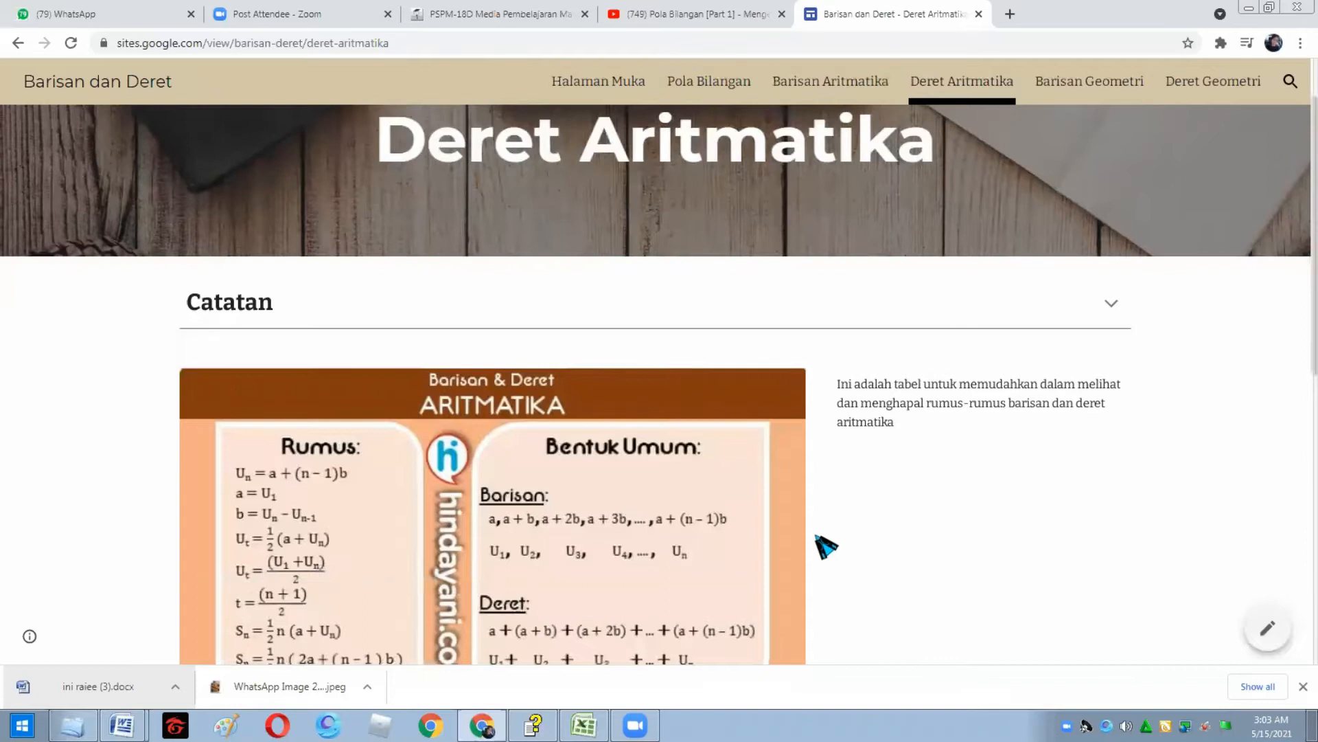
{"action": "scroll", "coordinate": [827, 548], "scroll_direction": "down", "scroll_amount": 2}
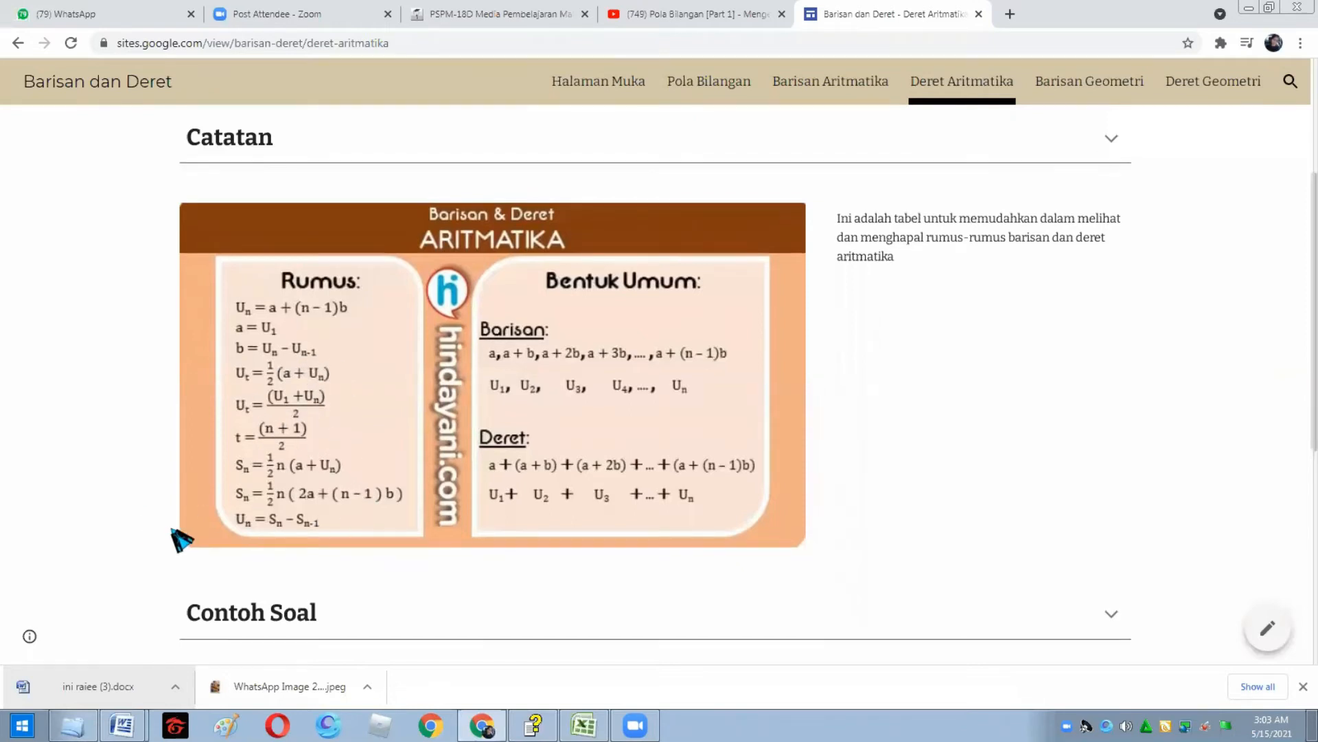
{"action": "scroll", "coordinate": [180, 539], "scroll_direction": "down", "scroll_amount": 3}
{"action": "scroll", "coordinate": [424, 542], "scroll_direction": "down", "scroll_amount": 2}
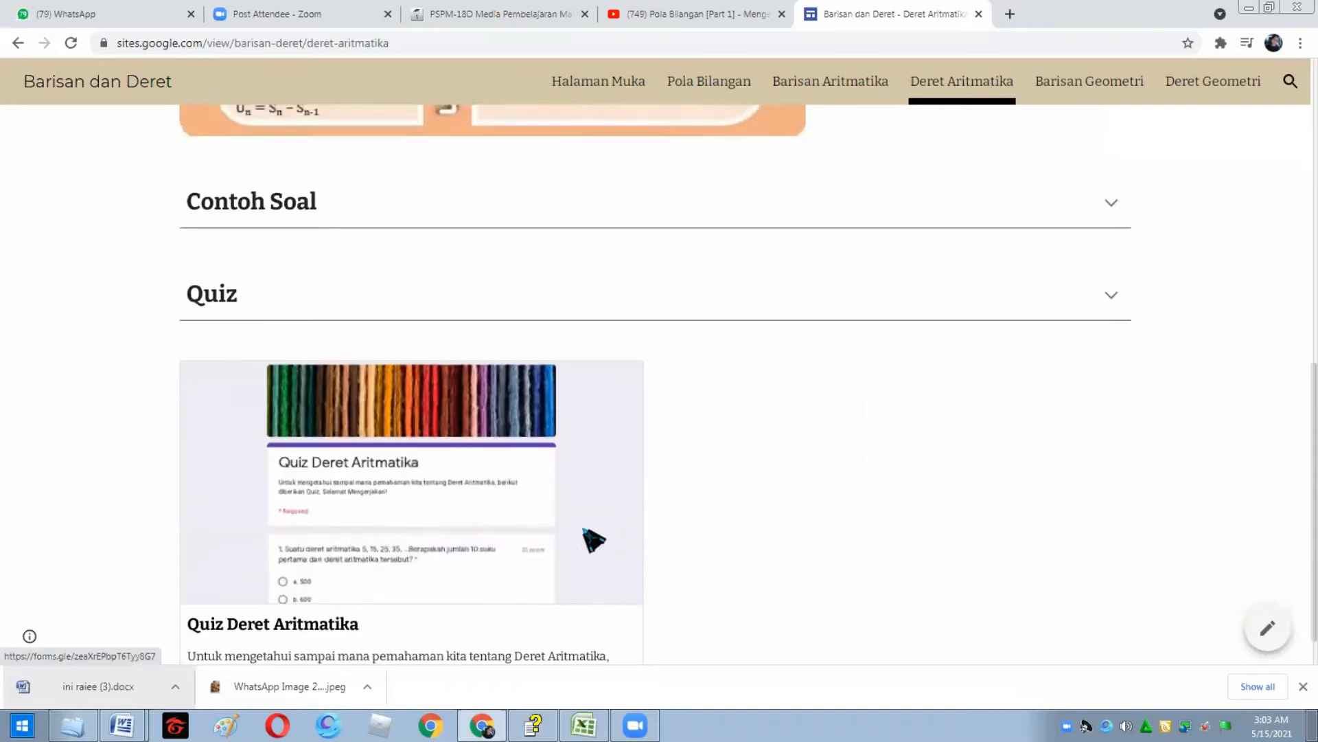
{"action": "scroll", "coordinate": [902, 485], "scroll_direction": "up", "scroll_amount": 8}
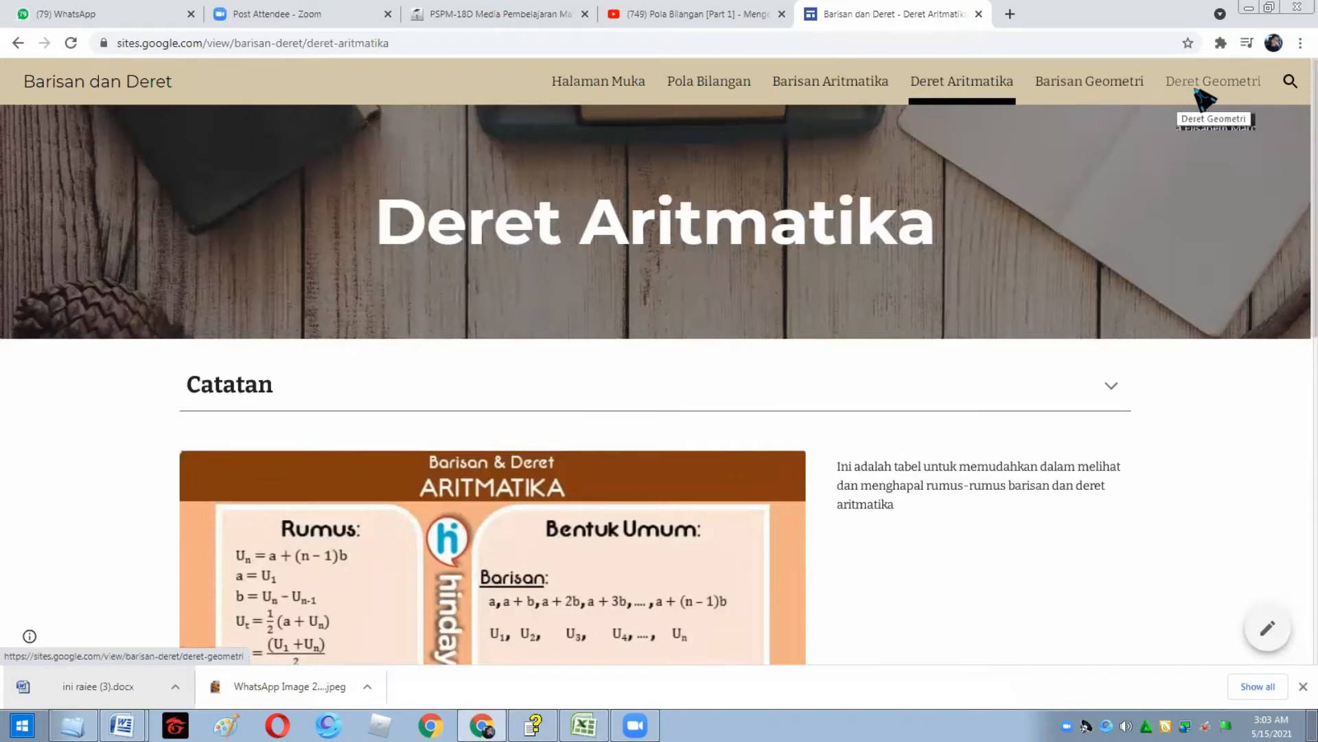
{"action": "left_click", "coordinate": [609, 93]}
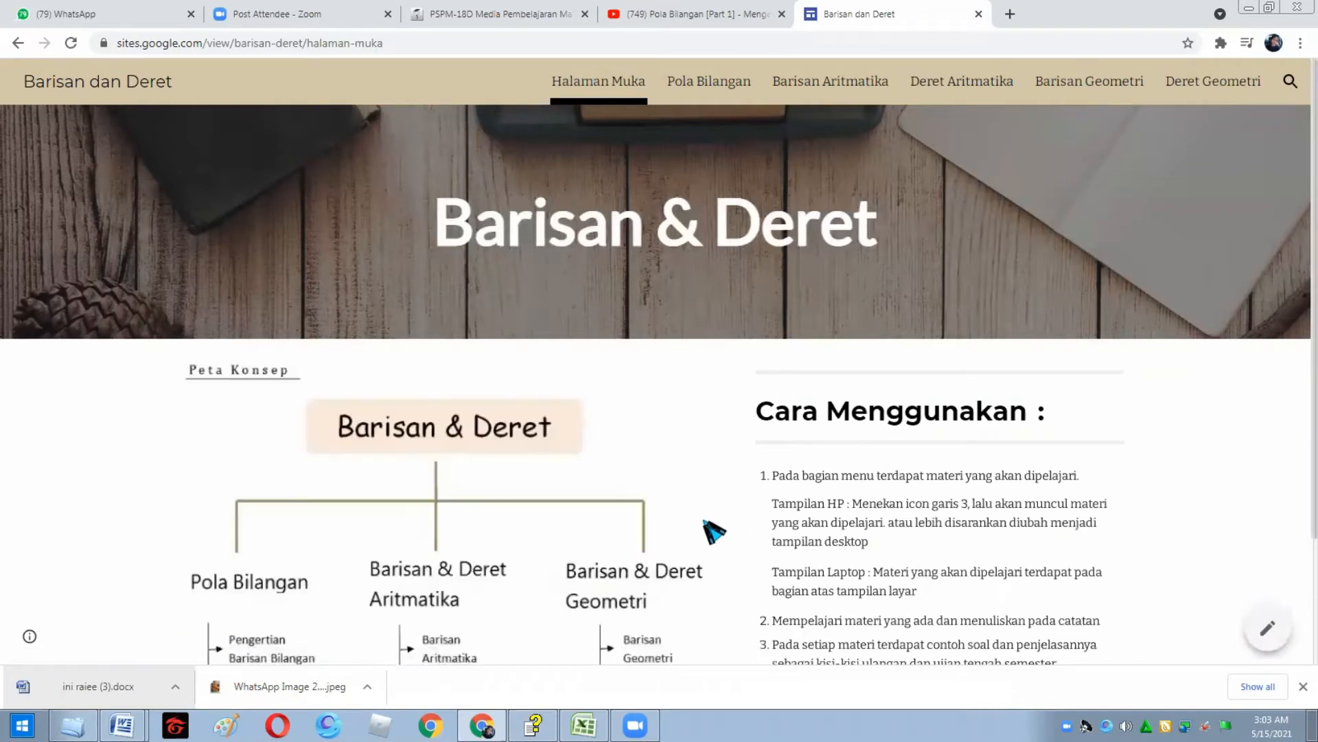
- Find Google Sites through a web search for "google site" in a new browser tab, open it, and briefly revisit the published Barisan & Deret home page
{"action": "left_click", "coordinate": [1009, 15]}
{"action": "left_click", "coordinate": [970, 43]}
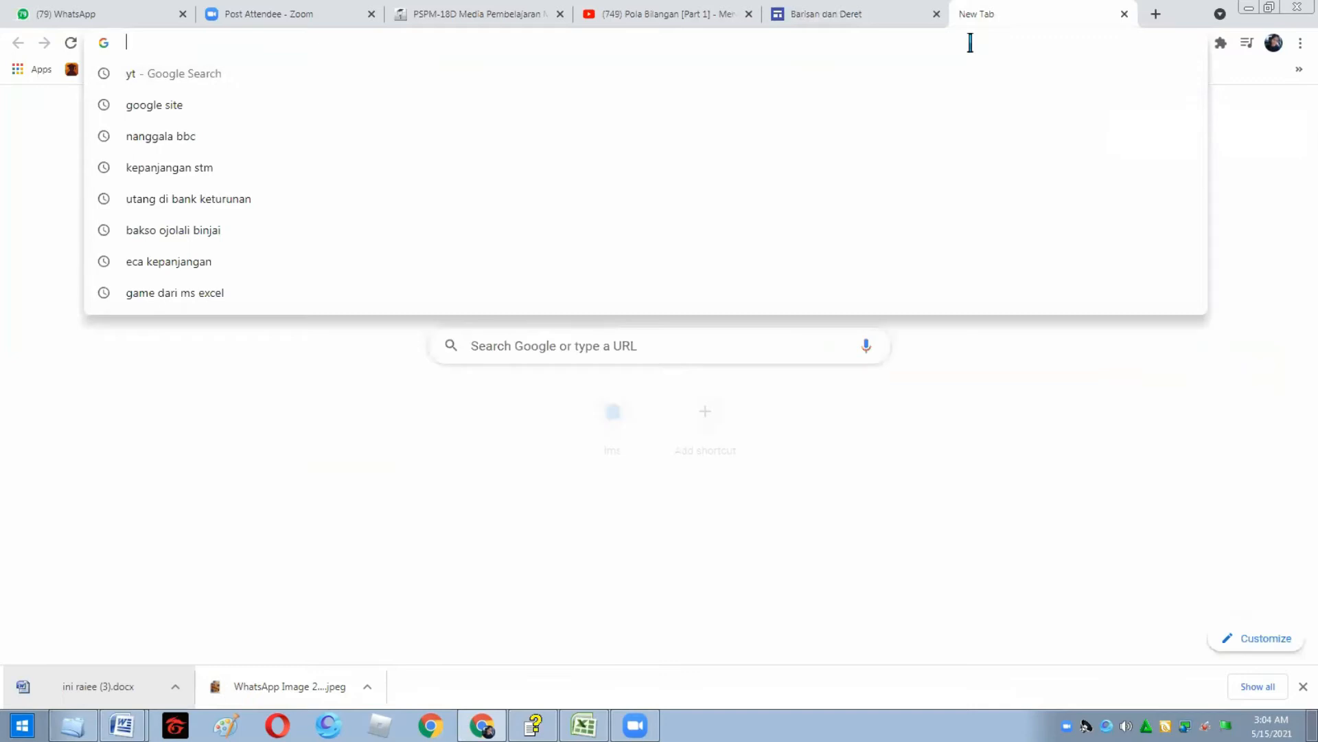
{"action": "type", "text": "go"}
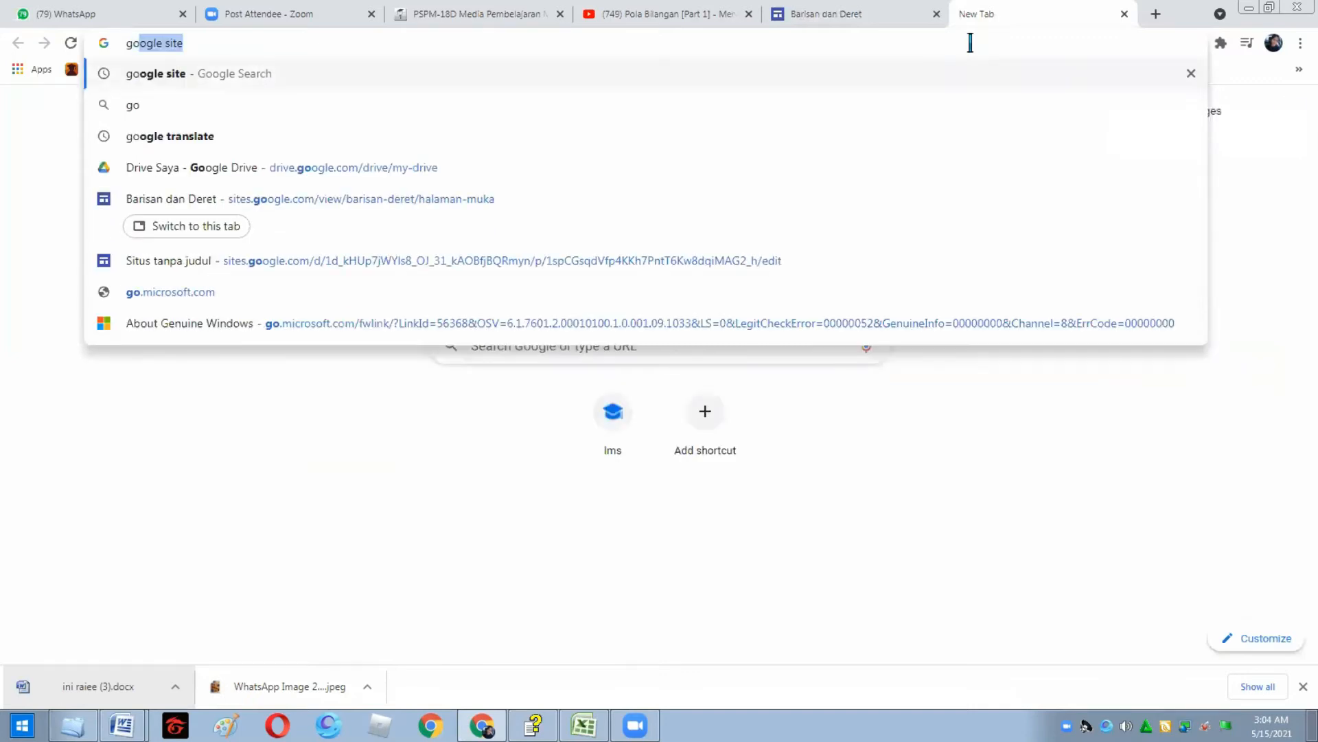
{"action": "type", "text": "ogle"}
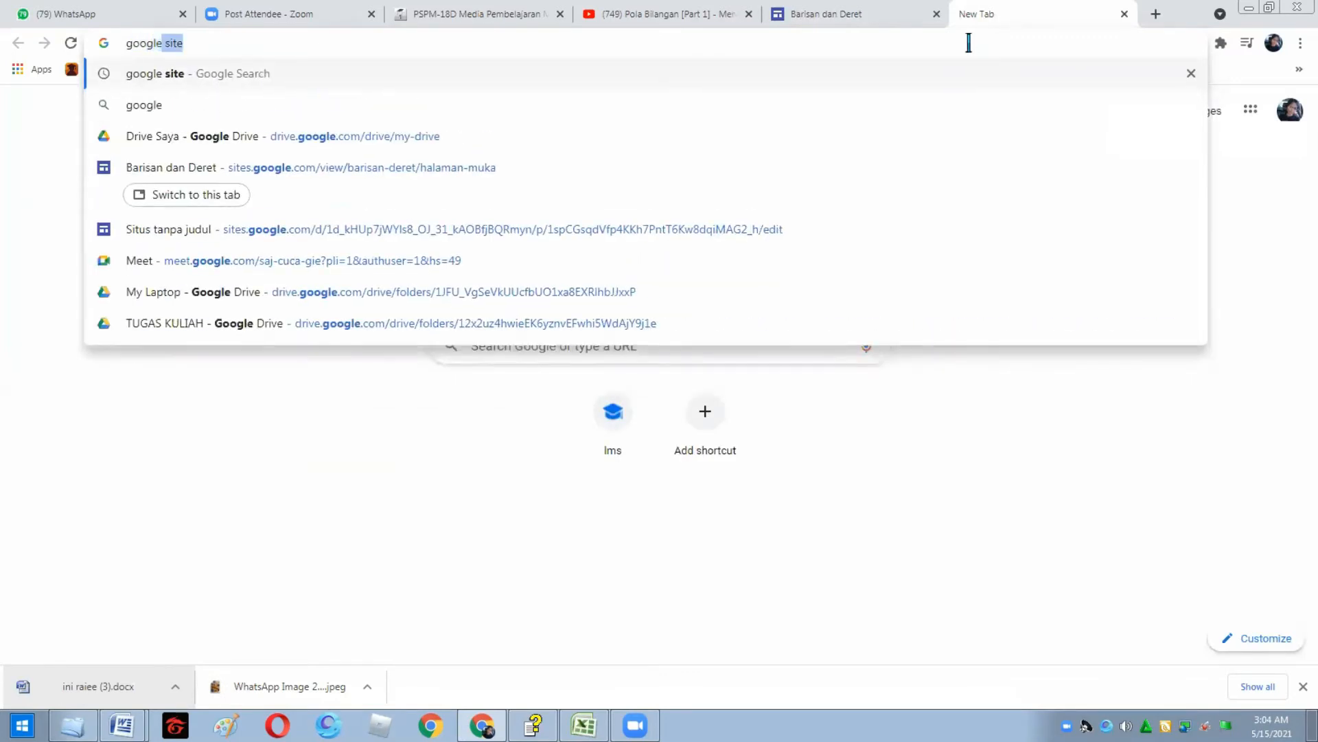
{"action": "left_click", "coordinate": [232, 77]}
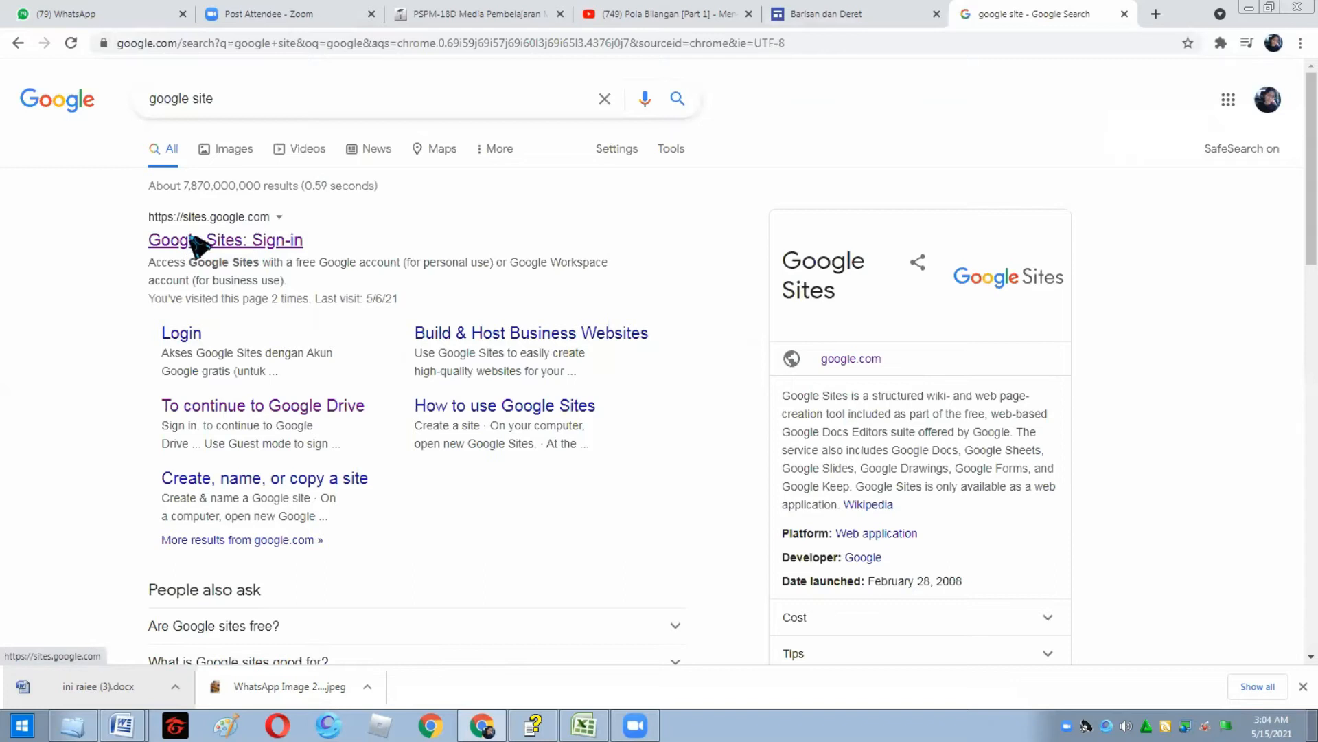
{"action": "left_click", "coordinate": [252, 257]}
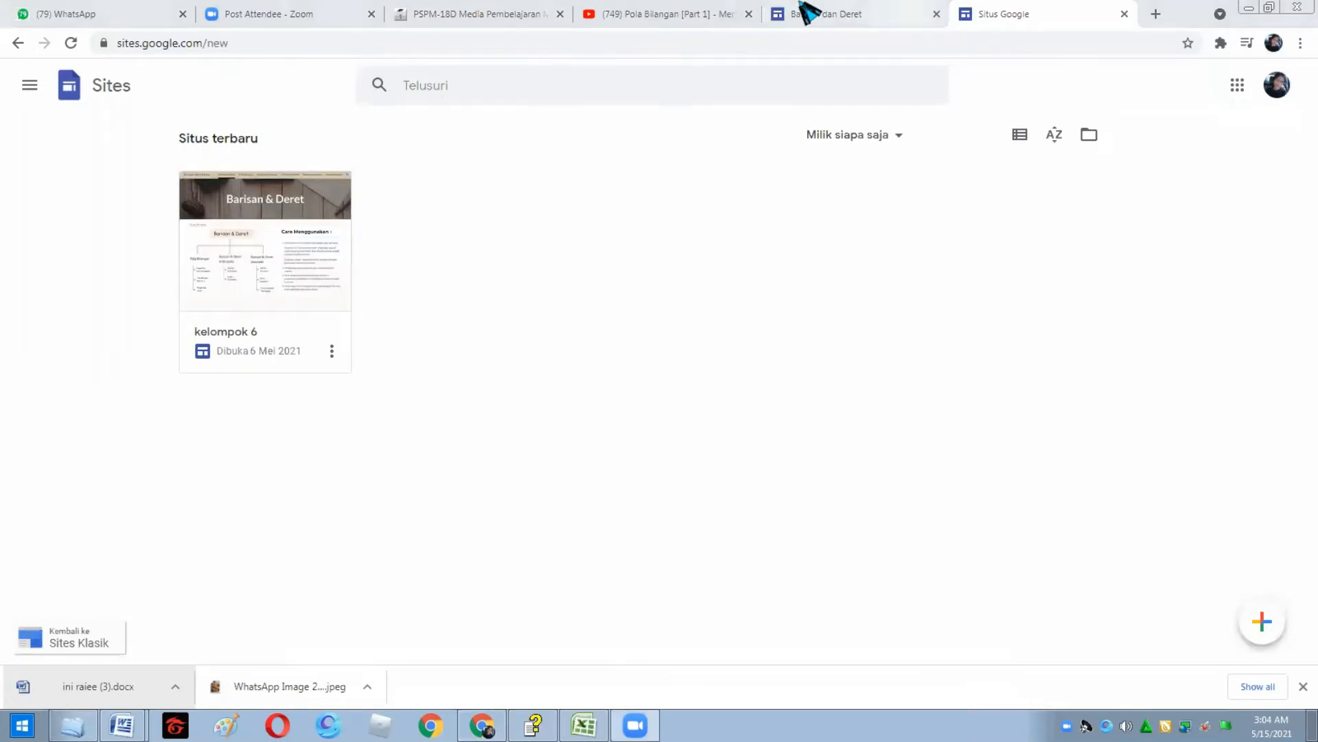
{"action": "left_click", "coordinate": [816, 17]}
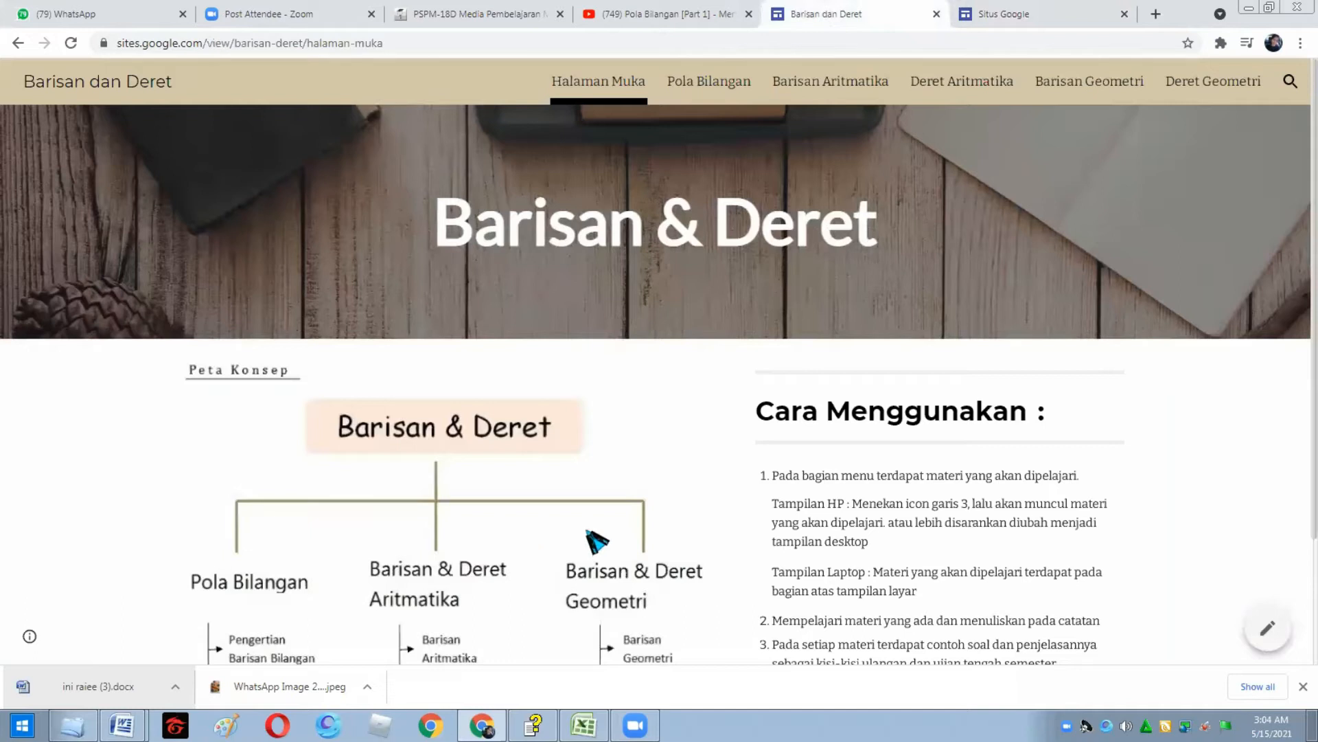
{"action": "left_click", "coordinate": [1030, 14]}
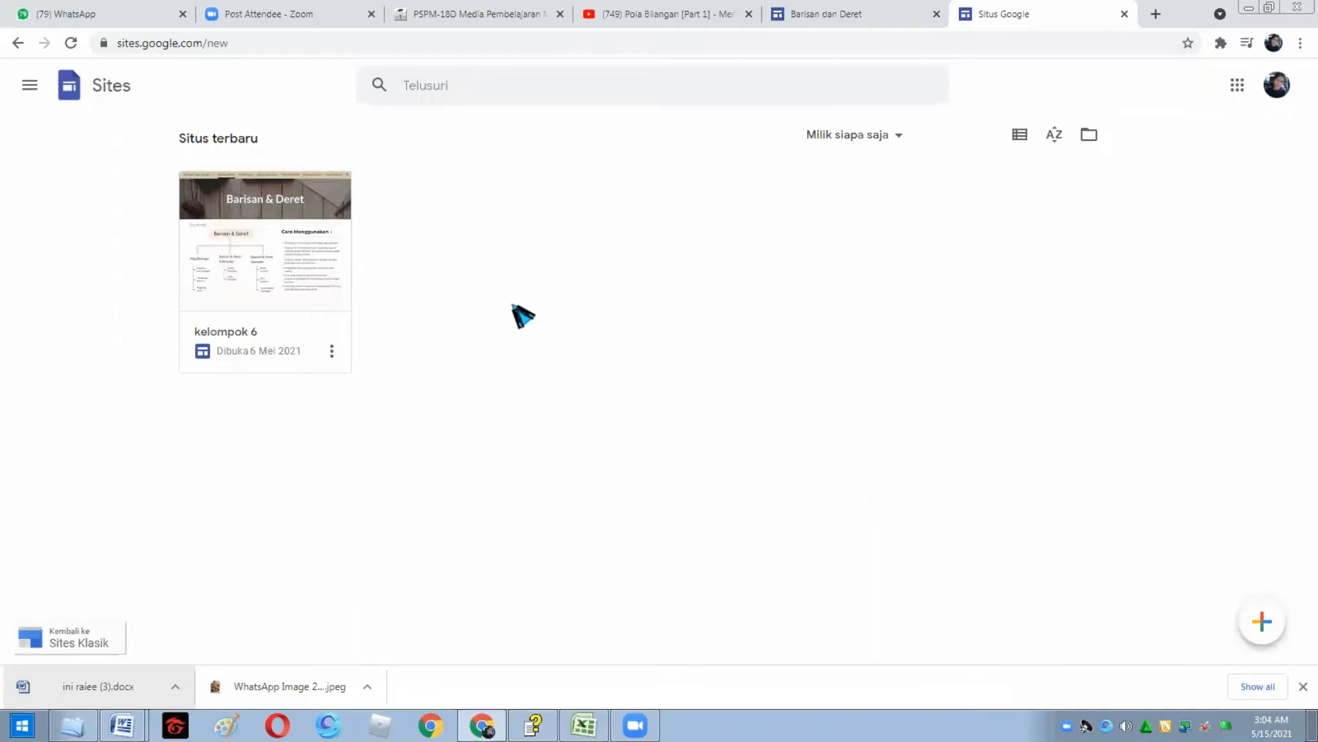
- Create a new blank site and name it "belajarbareng"
{"action": "left_click", "coordinate": [1263, 626]}
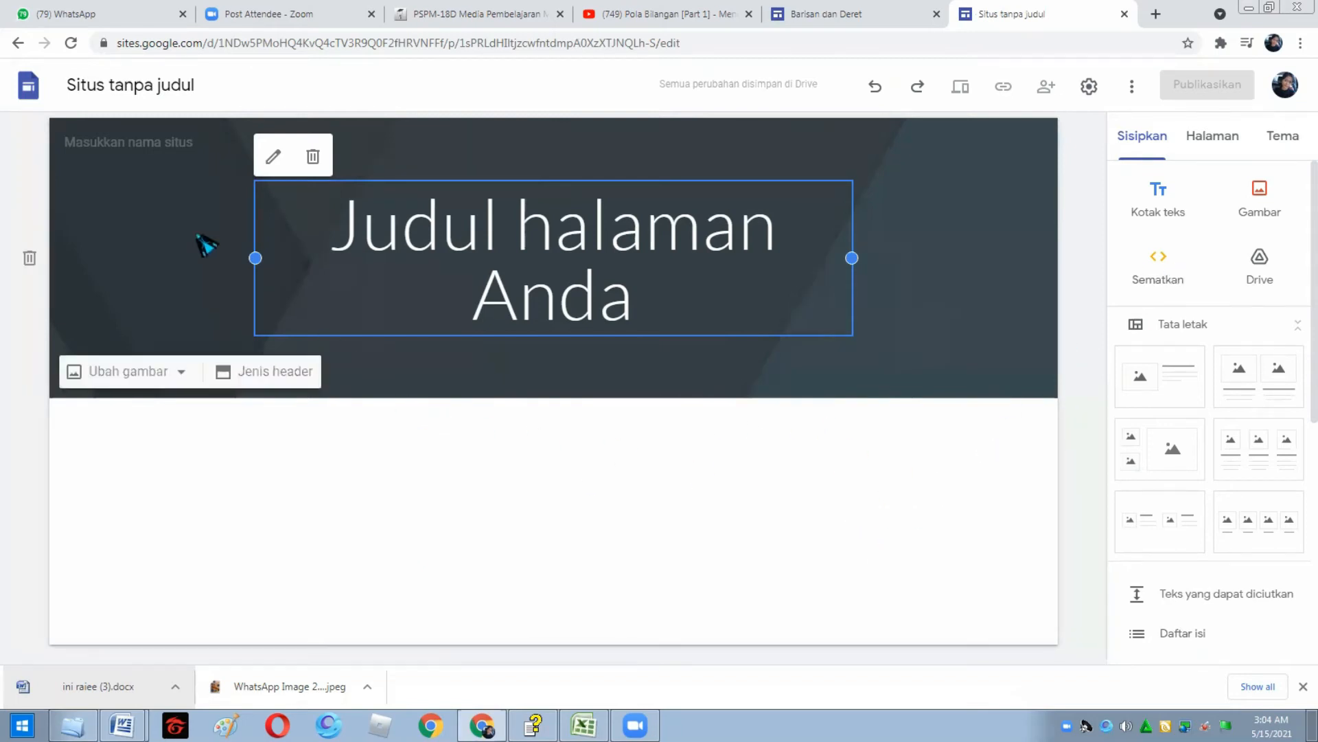
{"action": "left_click", "coordinate": [137, 86]}
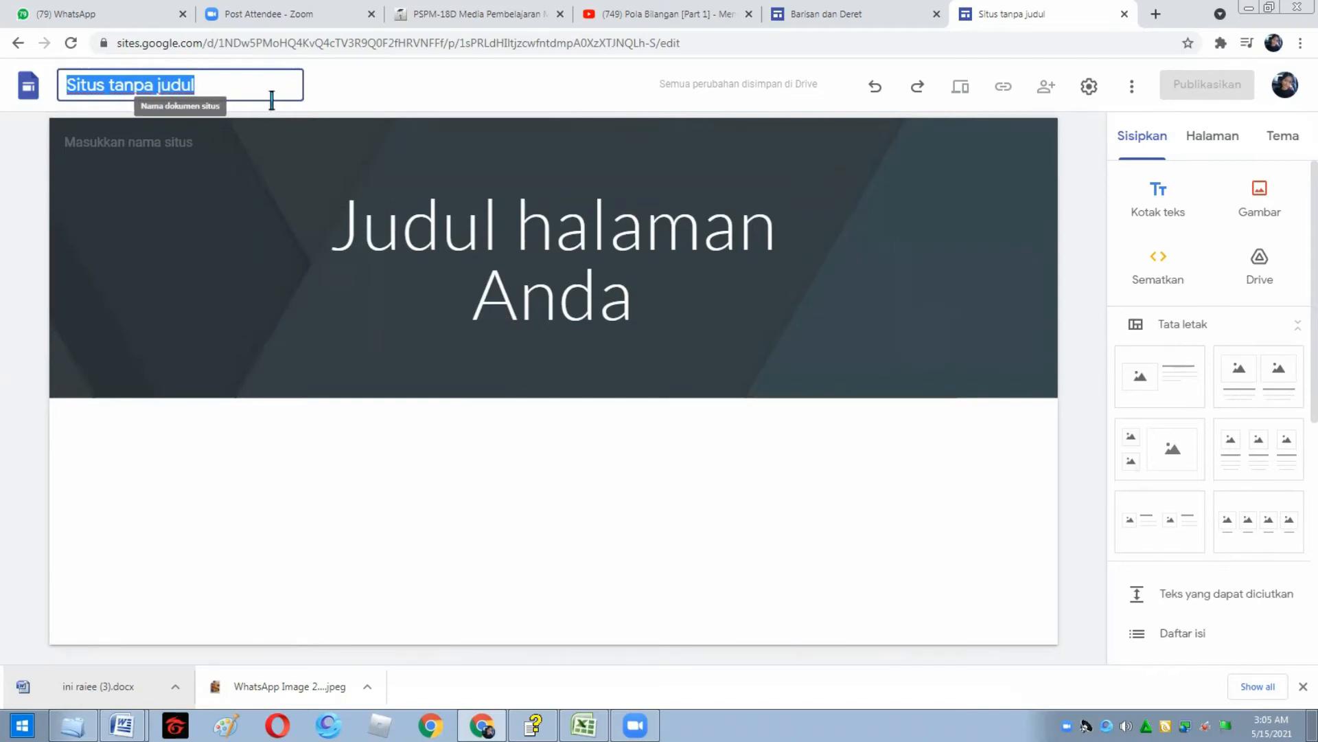
{"action": "type", "text": "belajarbareng"}
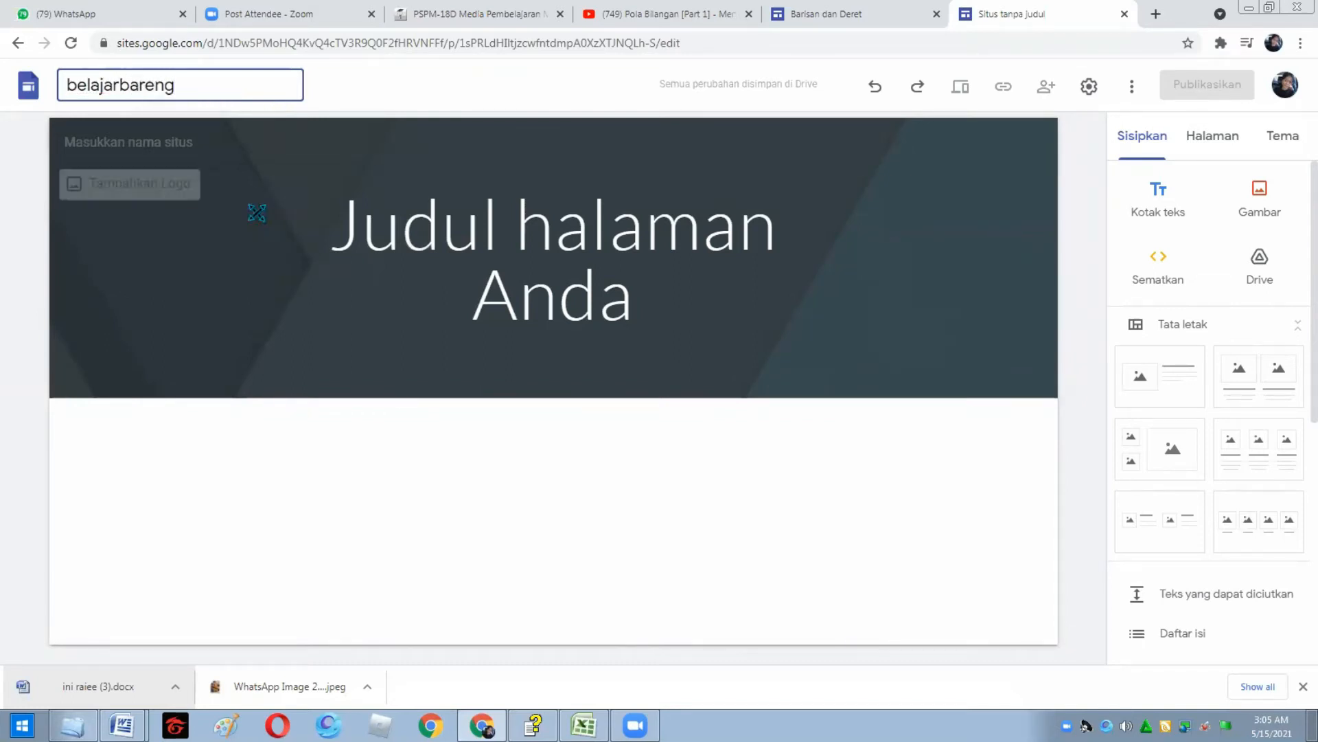
{"action": "left_click", "coordinate": [195, 250]}
- Replace the placeholder page title with "Barisan dan Deret" and set its font to Caveat Semi Tebal
{"action": "left_click_drag", "start_coordinate": [636, 305], "coordinate": [332, 238]}
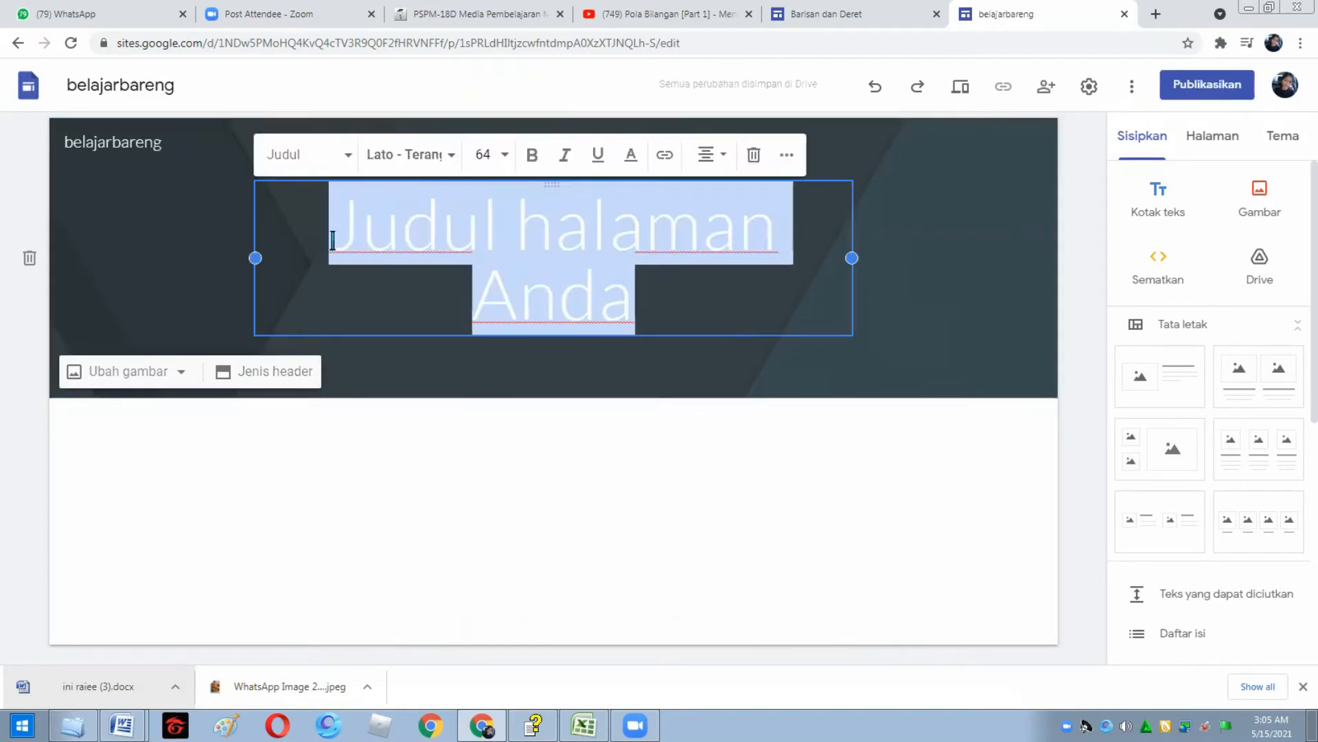
{"action": "type", "text": "Barisan dan Deret"}
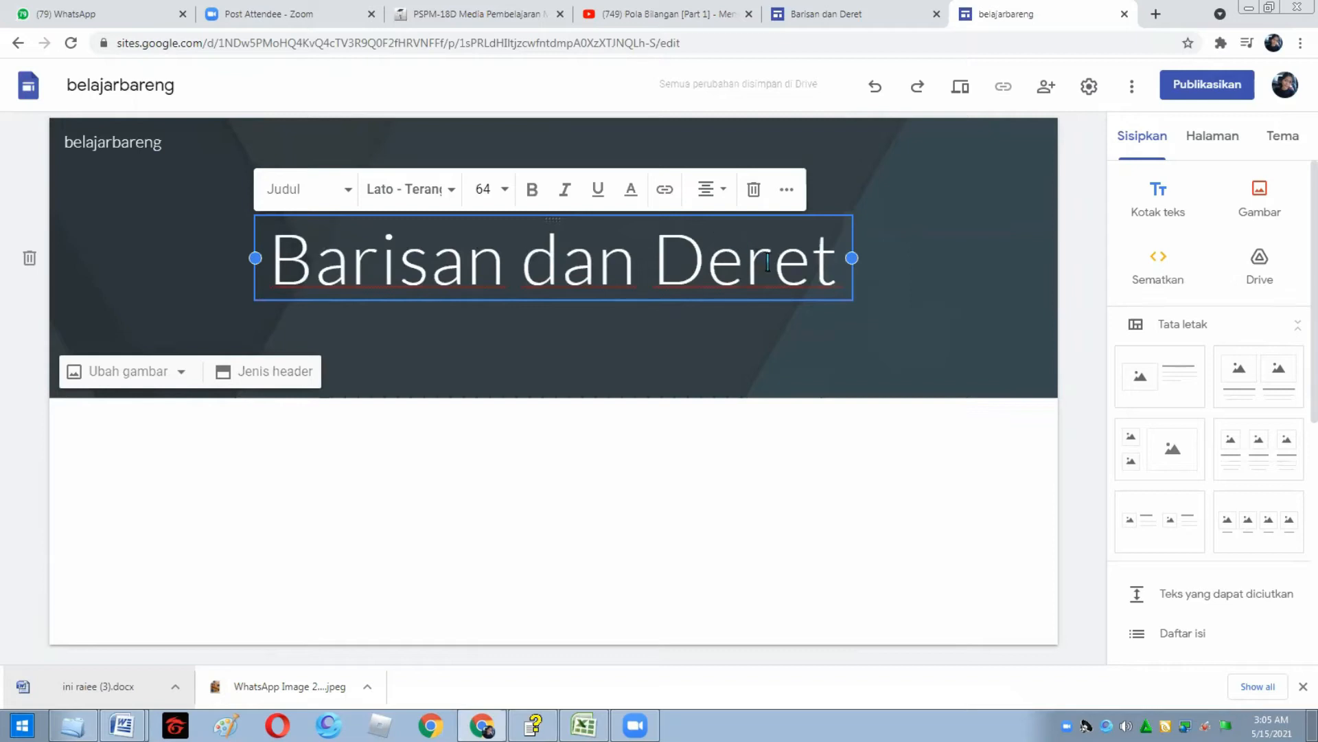
{"action": "left_click_drag", "start_coordinate": [837, 272], "coordinate": [269, 257]}
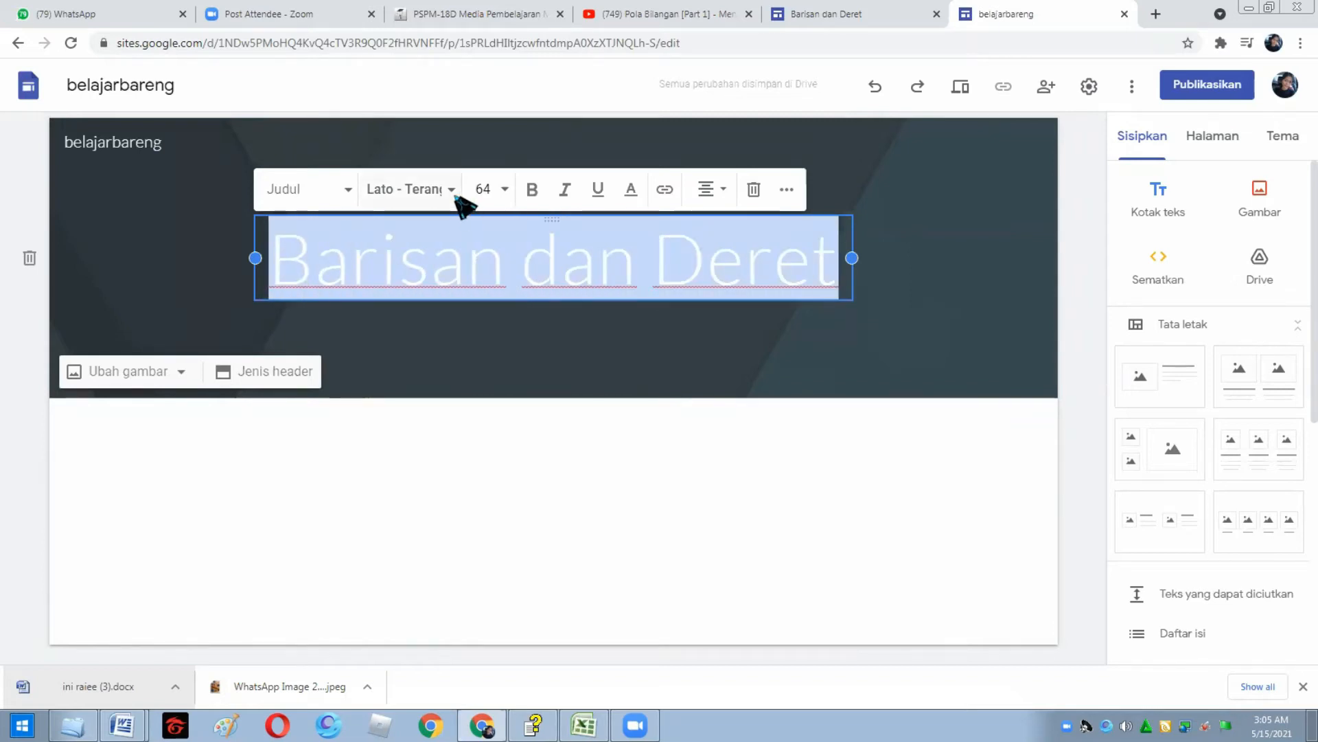
{"action": "left_click", "coordinate": [405, 193]}
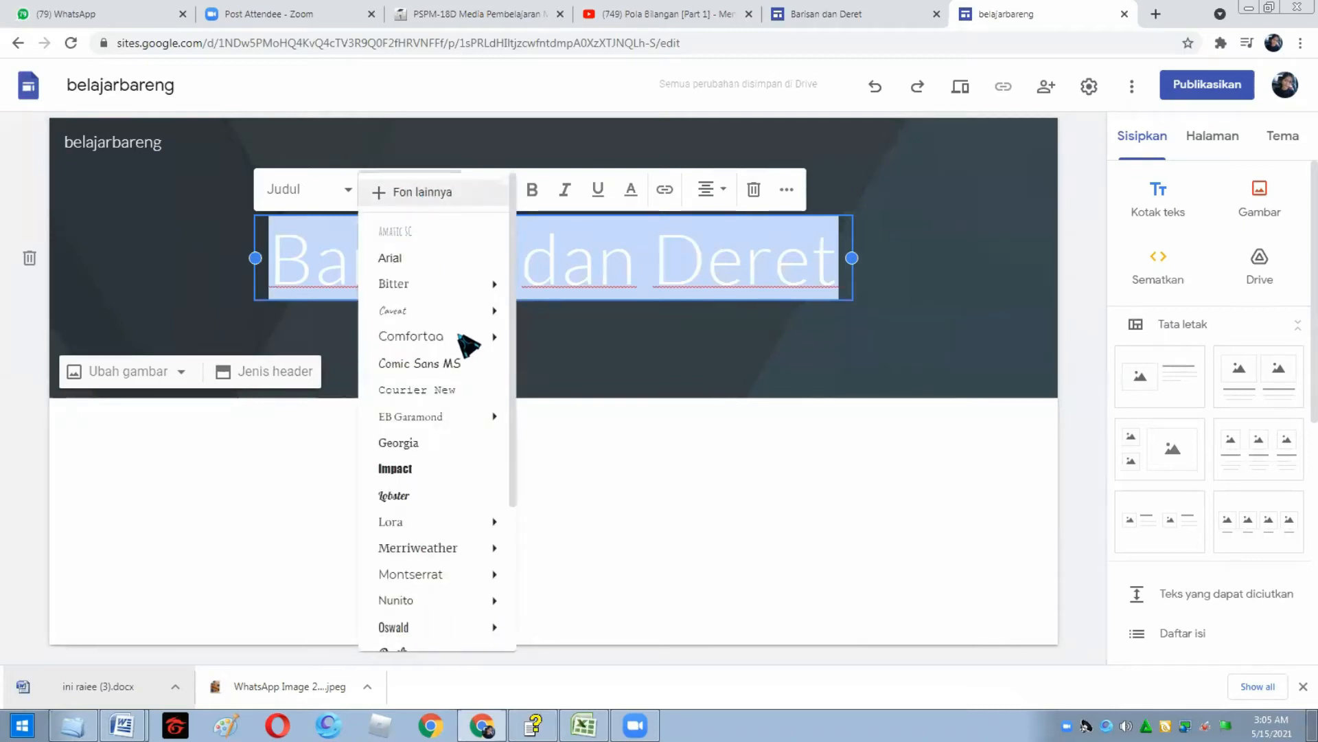
{"action": "mouse_move", "coordinate": [451, 311]}
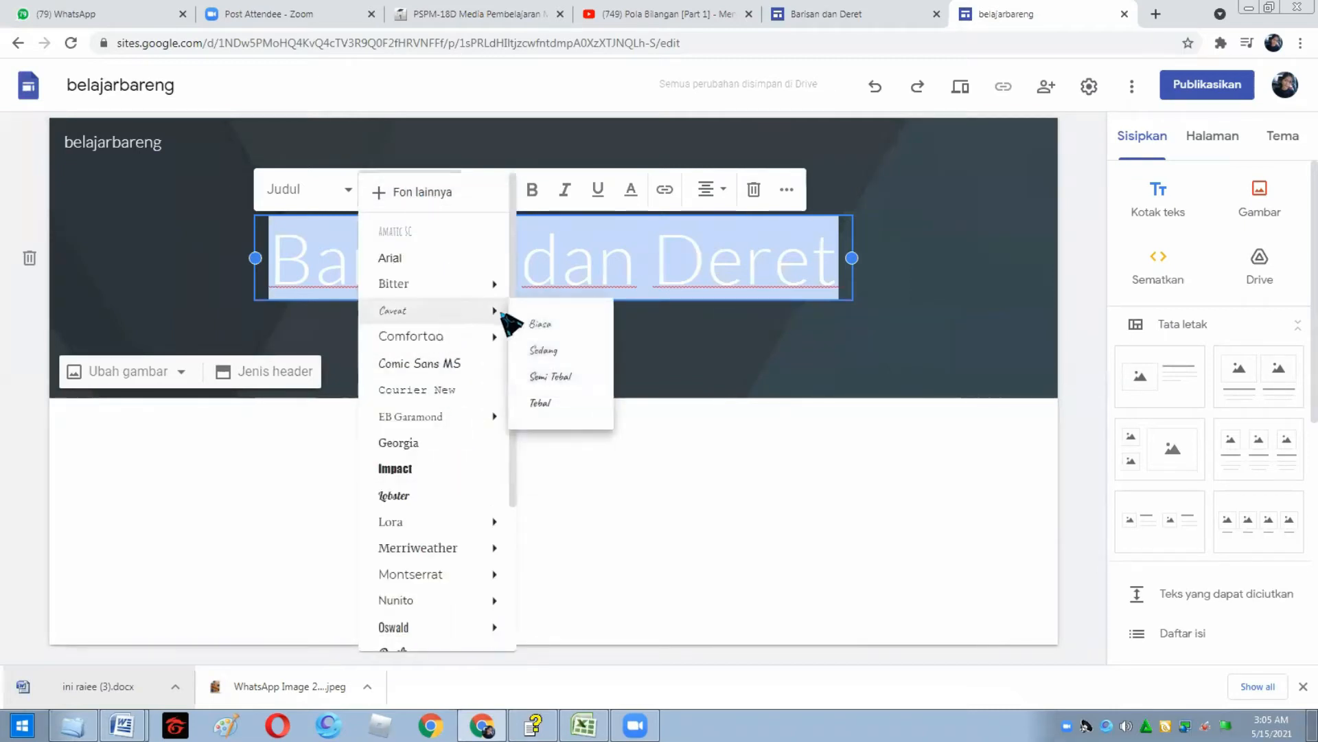
{"action": "left_click", "coordinate": [555, 379]}
{"action": "left_click", "coordinate": [596, 352]}
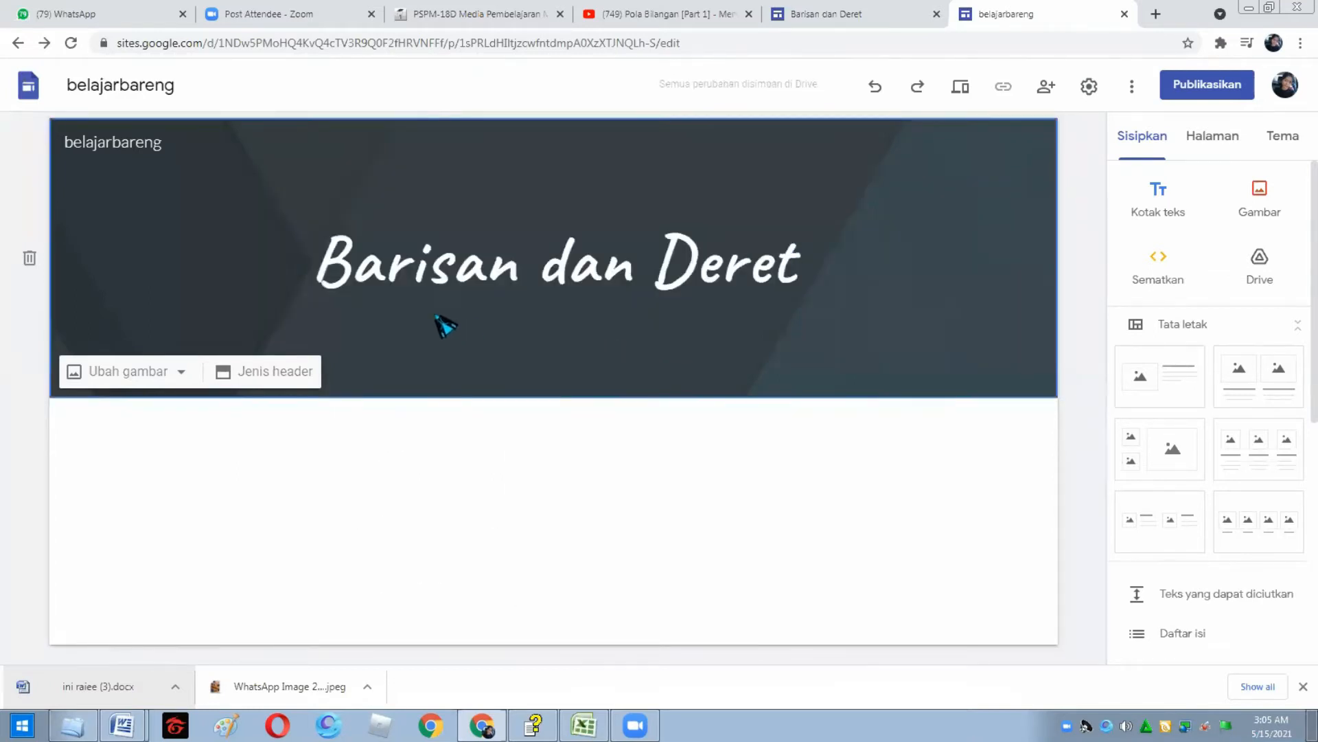
- Change the text colour of the Barisan dan Deret page title to orange
{"action": "left_click_drag", "start_coordinate": [807, 256], "coordinate": [322, 256]}
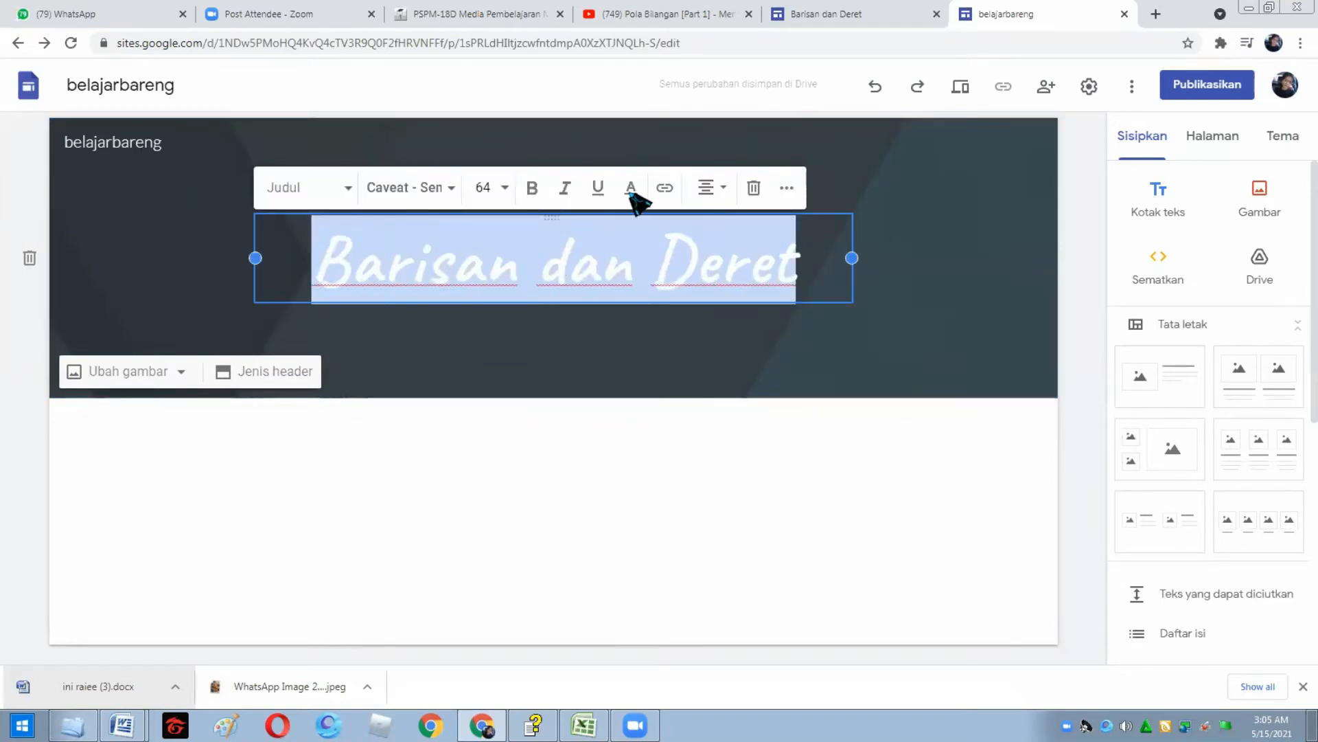
{"action": "left_click", "coordinate": [631, 190]}
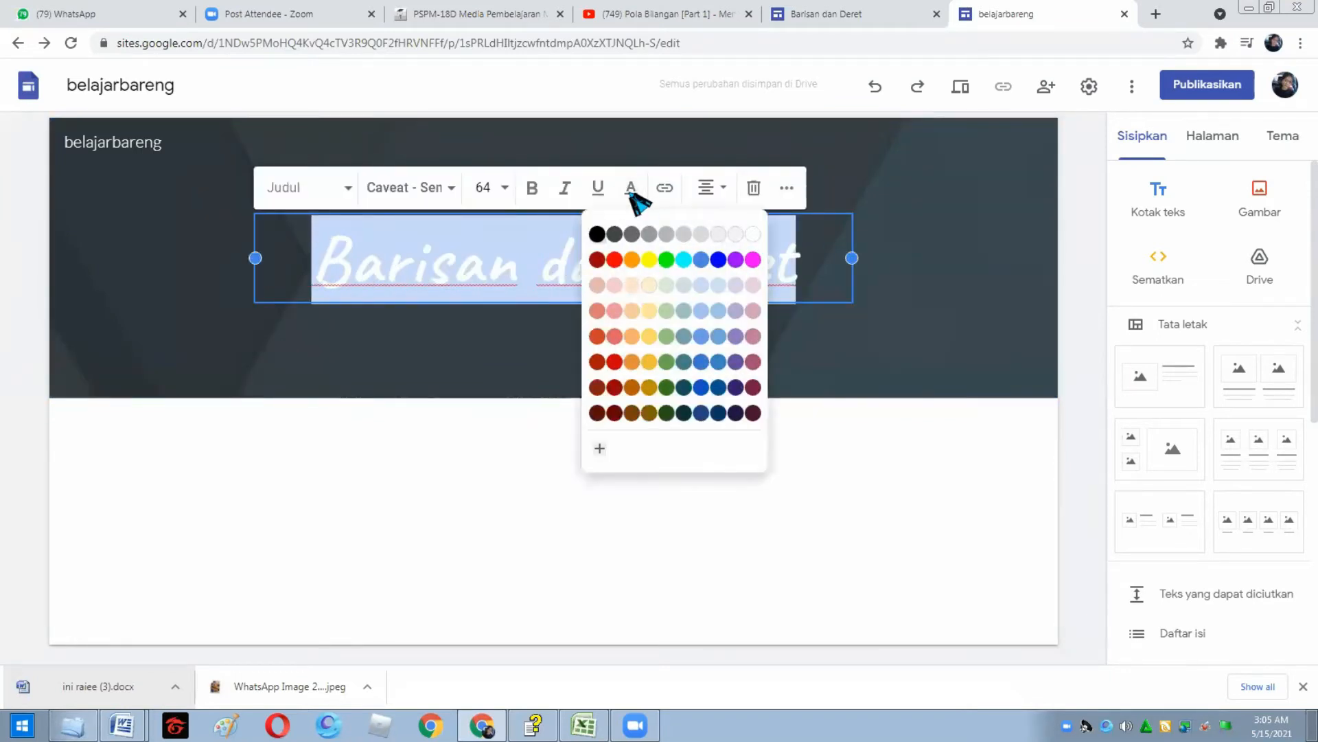
{"action": "left_click", "coordinate": [632, 259]}
{"action": "left_click", "coordinate": [555, 344]}
{"action": "left_click", "coordinate": [584, 268]}
- Set the text colour of the Barisan dan Deret page title to white
{"action": "left_click_drag", "start_coordinate": [837, 271], "coordinate": [327, 271]}
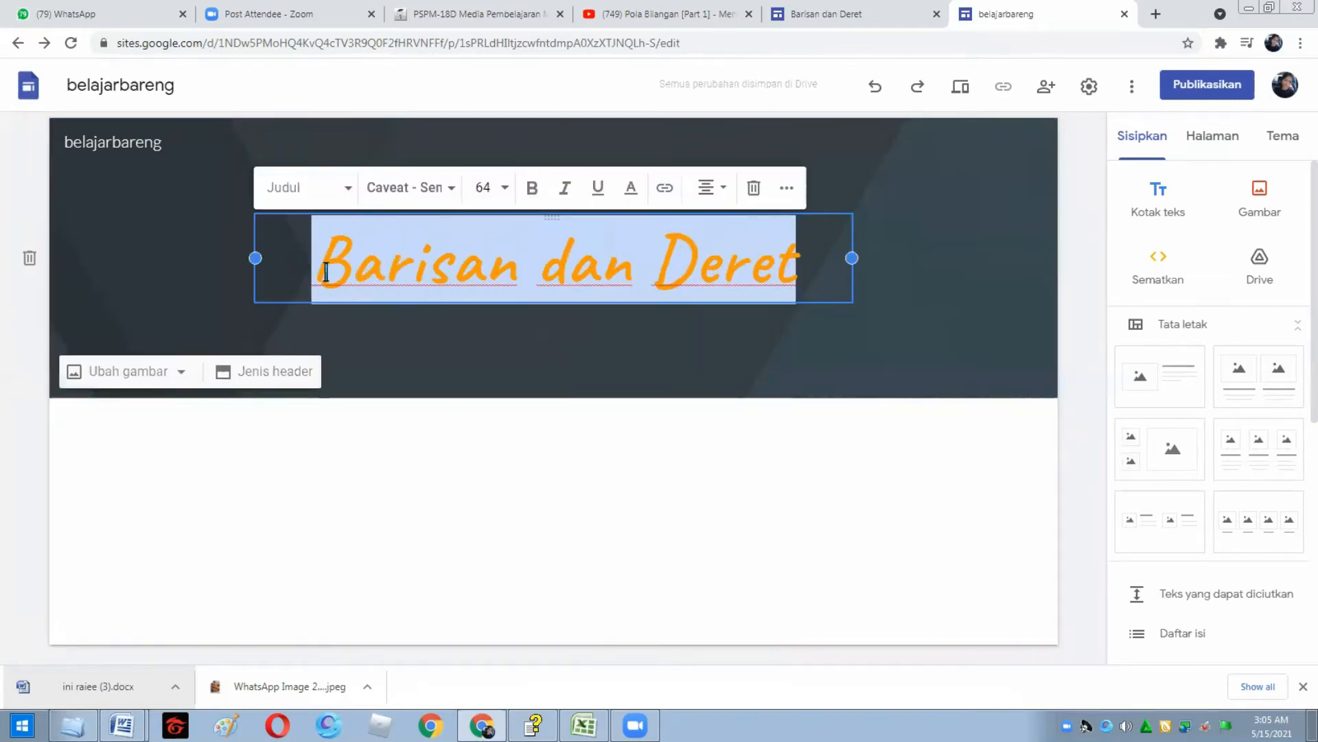
{"action": "left_click", "coordinate": [632, 192]}
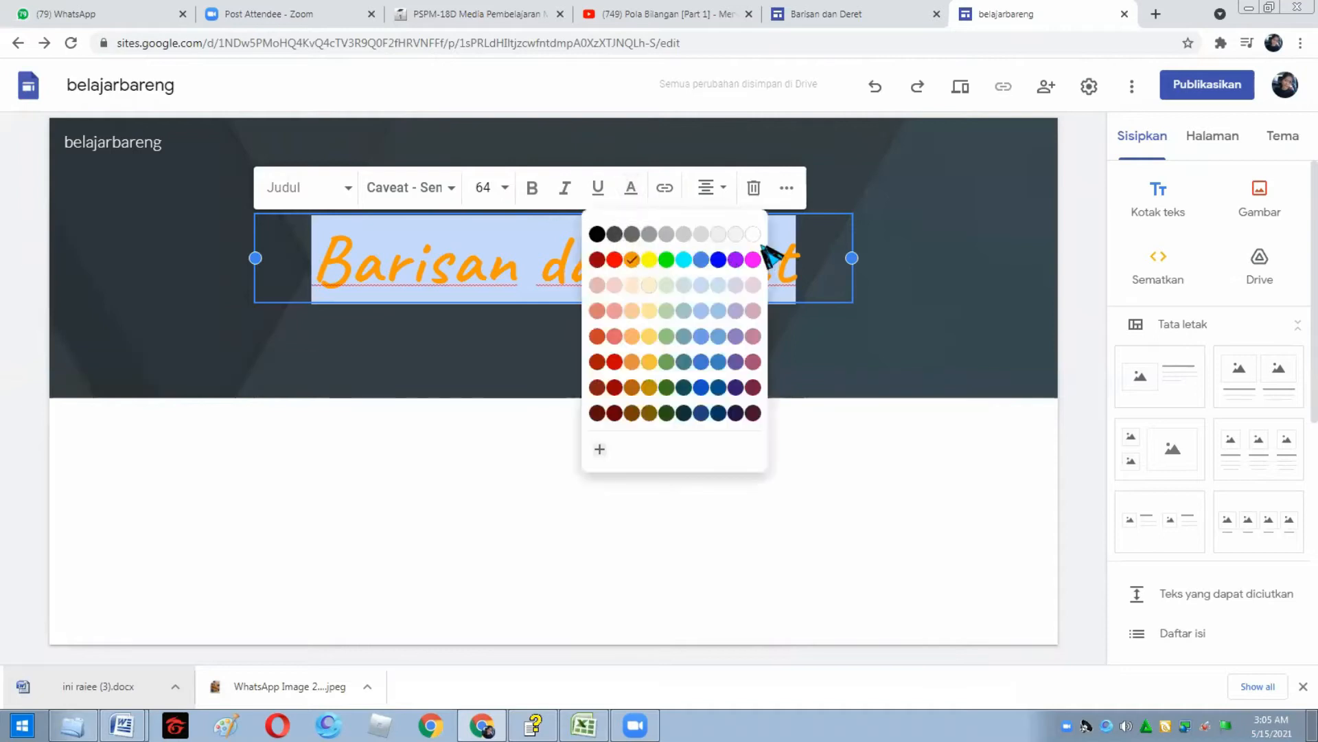
{"action": "left_click", "coordinate": [753, 235]}
{"action": "left_click", "coordinate": [739, 348]}
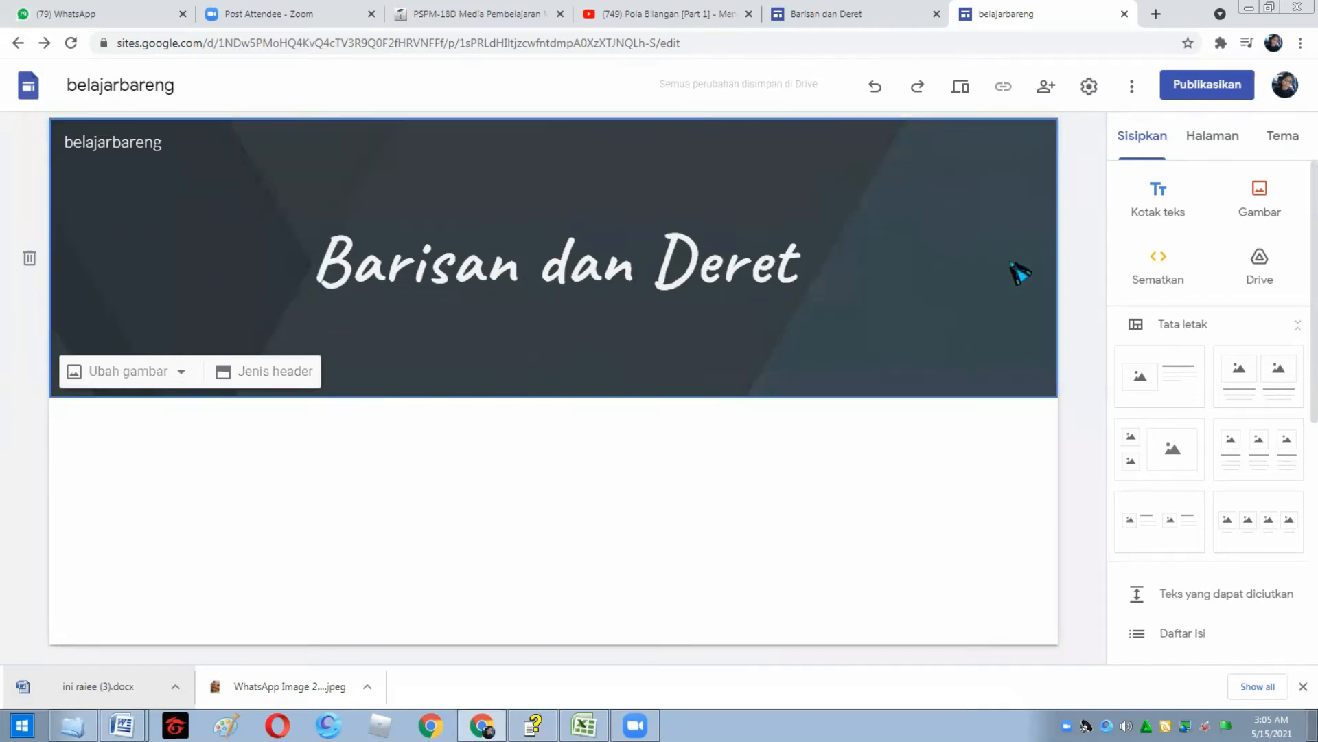
- Try the Aristoteles theme on the site and apply the Diplomat theme instead
{"action": "left_click", "coordinate": [1291, 140]}
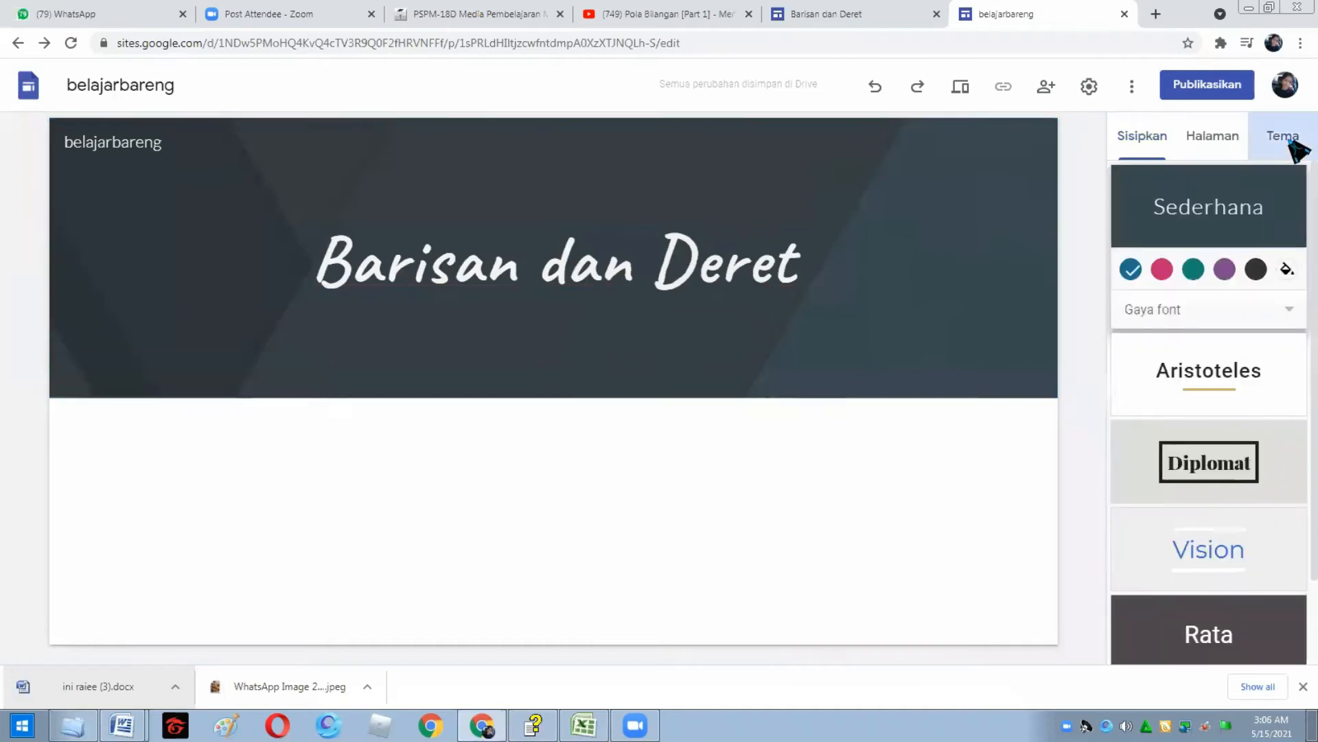
{"action": "scroll", "coordinate": [1236, 402], "scroll_direction": "down", "scroll_amount": 2}
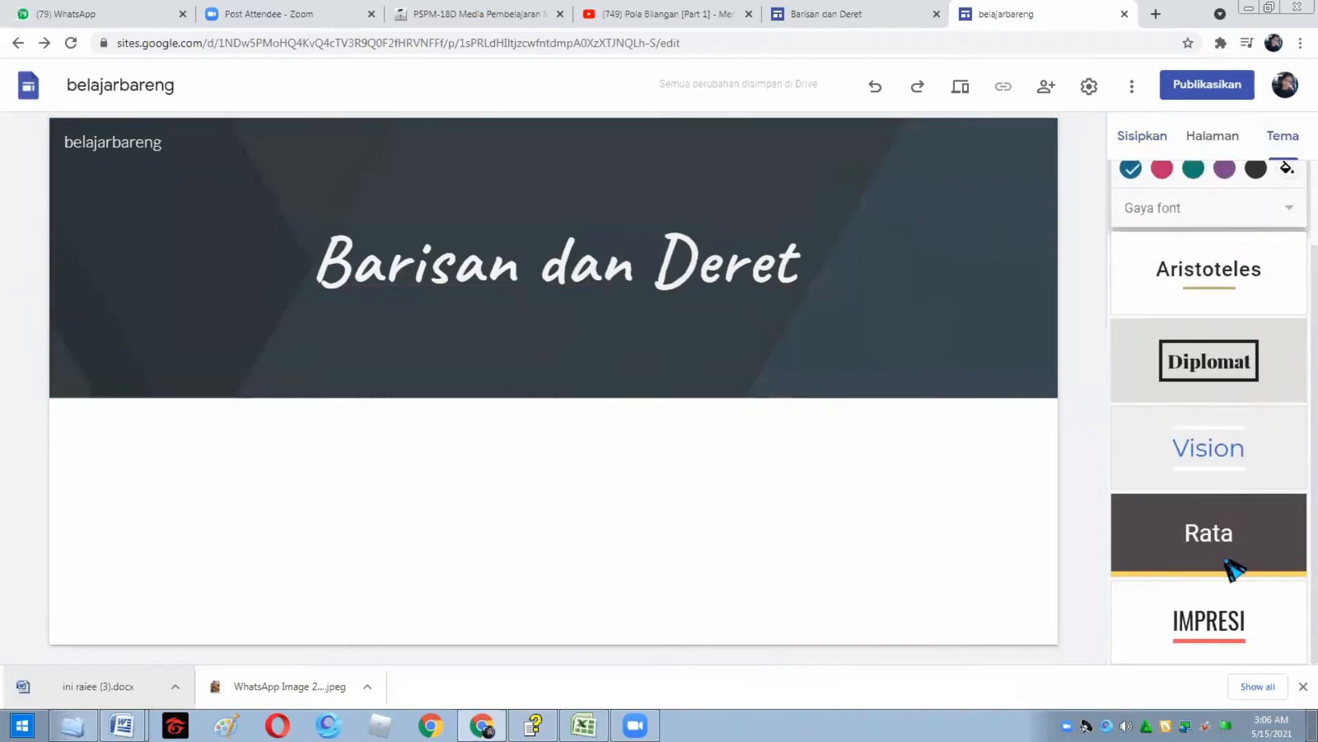
{"action": "scroll", "coordinate": [1223, 446], "scroll_direction": "up", "scroll_amount": 2}
{"action": "scroll", "coordinate": [1240, 546], "scroll_direction": "down", "scroll_amount": 2}
{"action": "scroll", "coordinate": [1252, 548], "scroll_direction": "up", "scroll_amount": 2}
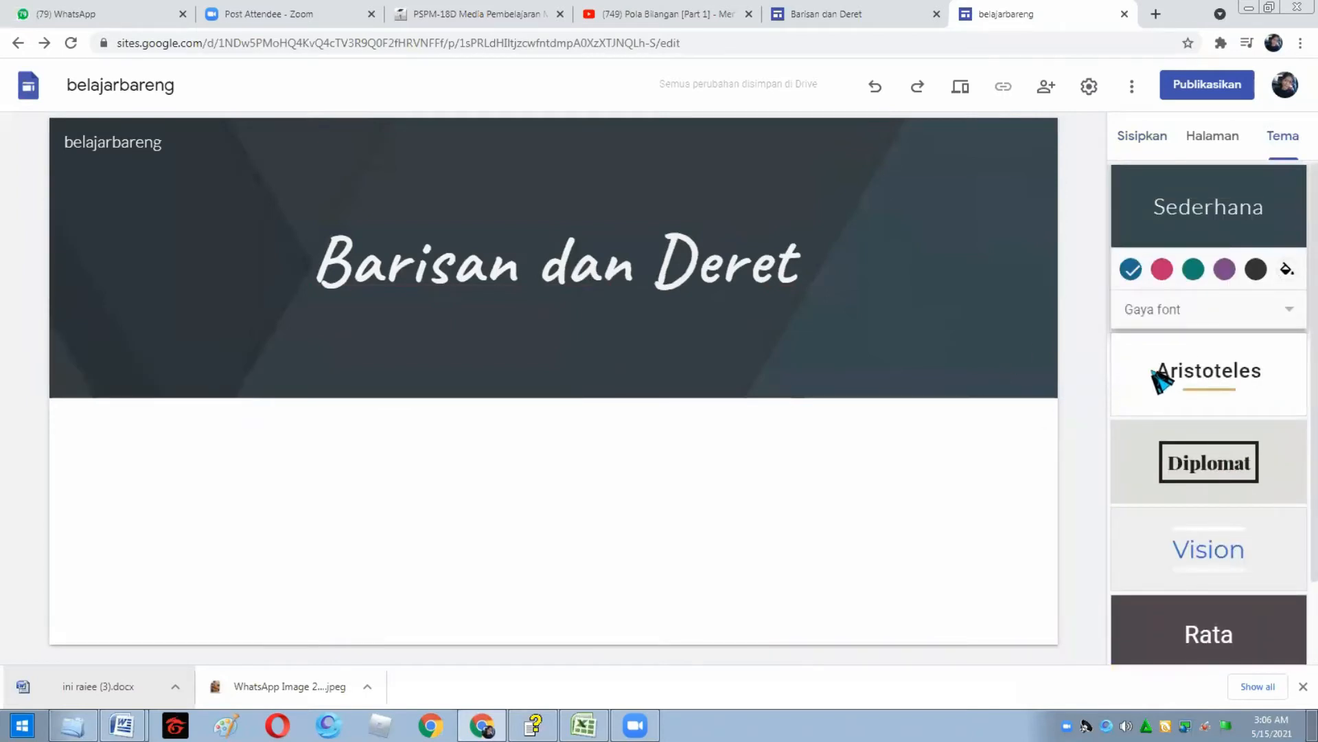
{"action": "left_click", "coordinate": [1222, 376]}
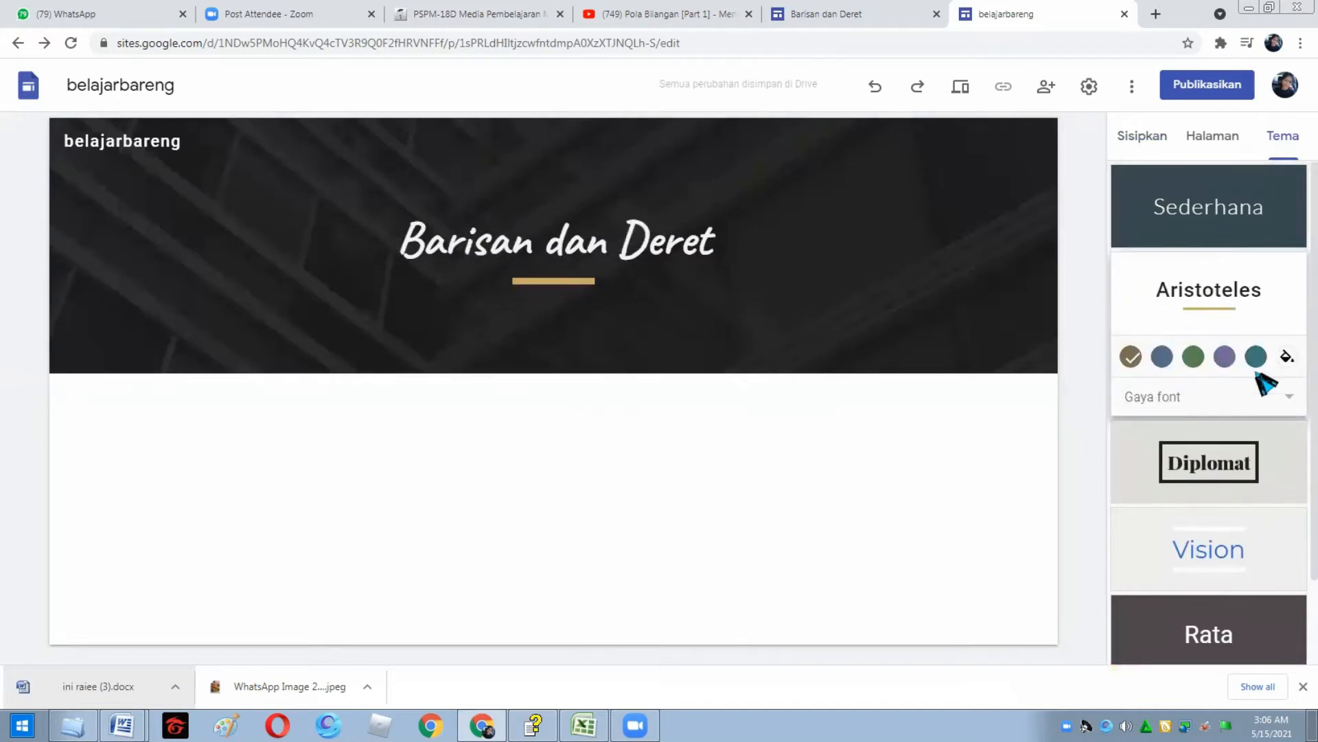
{"action": "left_click", "coordinate": [1239, 480]}
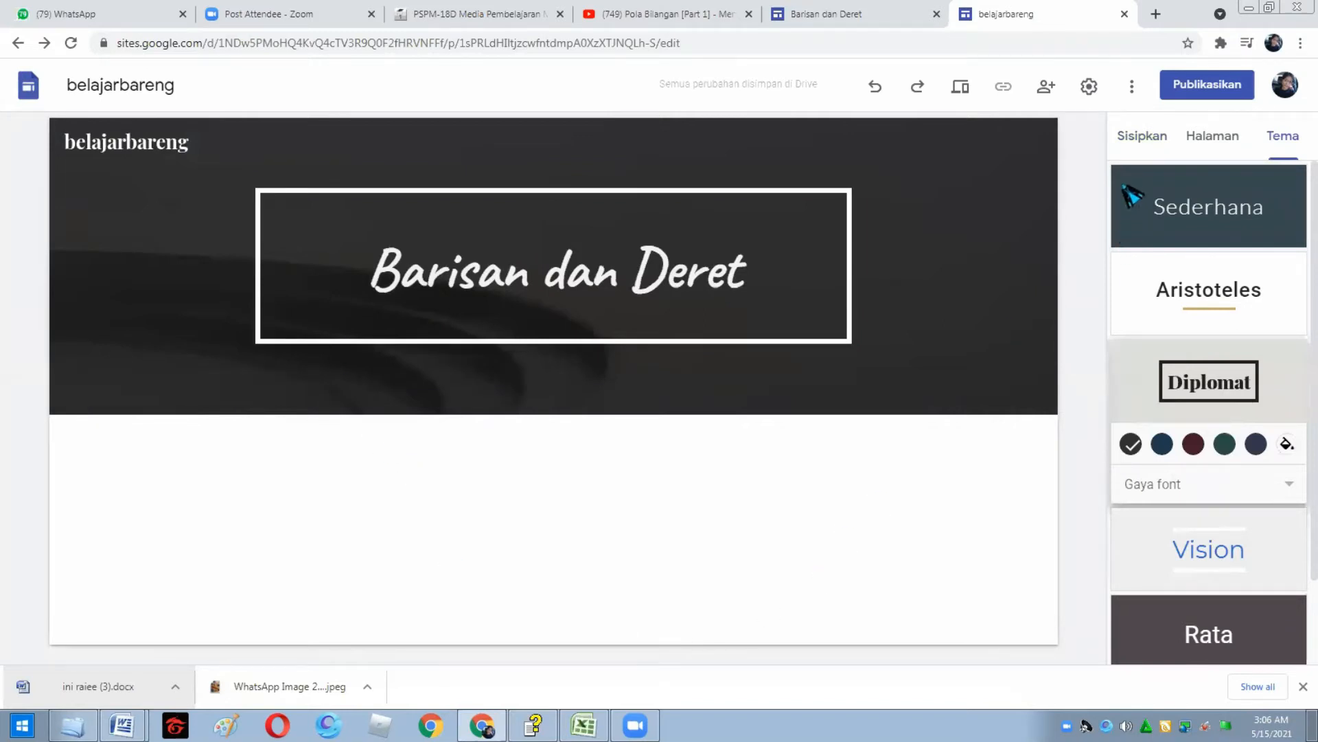
- Check the concept map on the Barisan dan Deret home page and insert a layout with one image beside text below the belajarbareng header
{"action": "left_click", "coordinate": [1144, 141]}
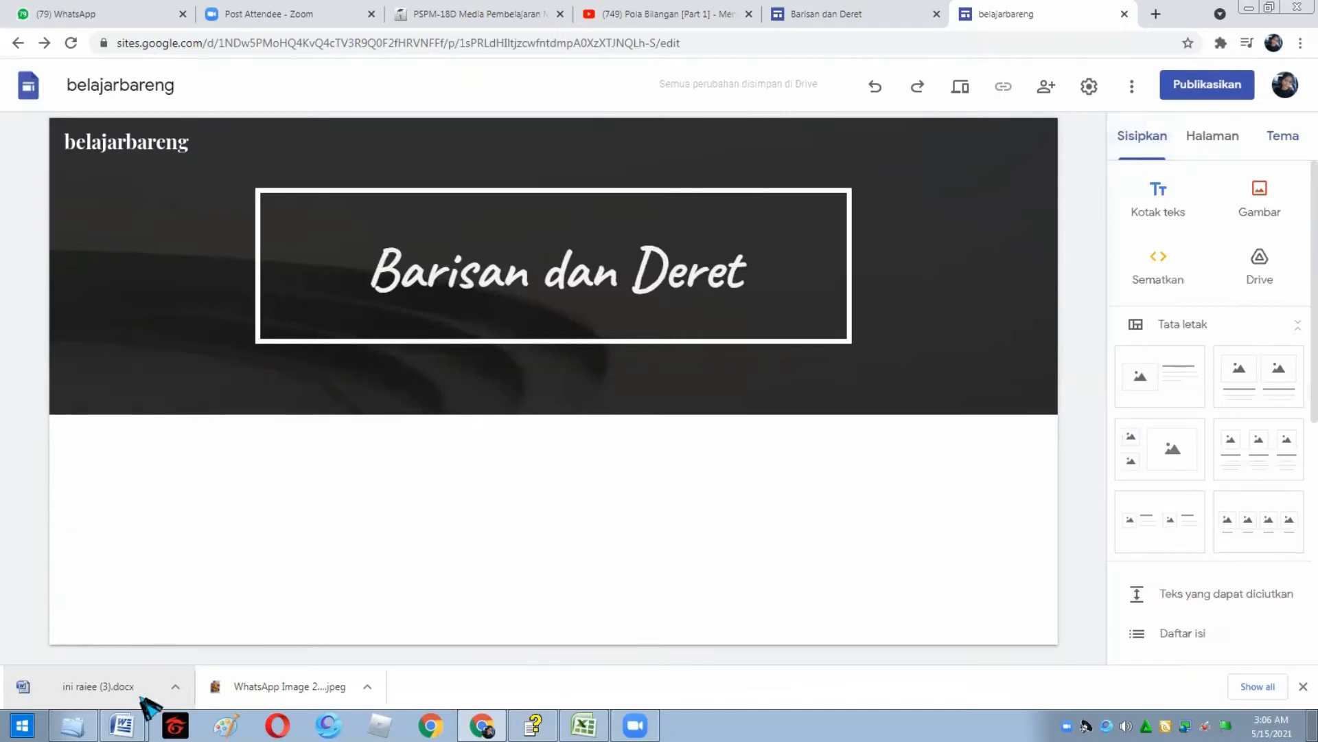
{"action": "left_click", "coordinate": [870, 14]}
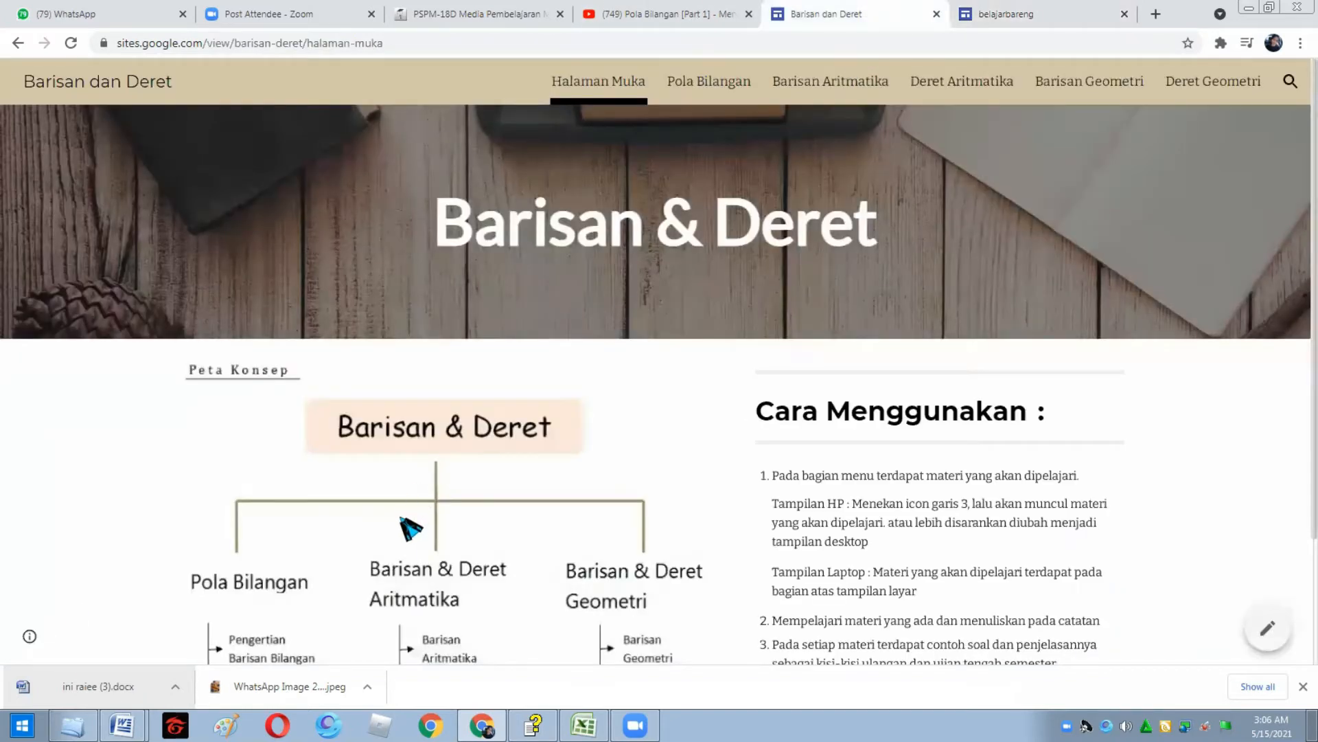
{"action": "scroll", "coordinate": [433, 494], "scroll_direction": "down", "scroll_amount": 2}
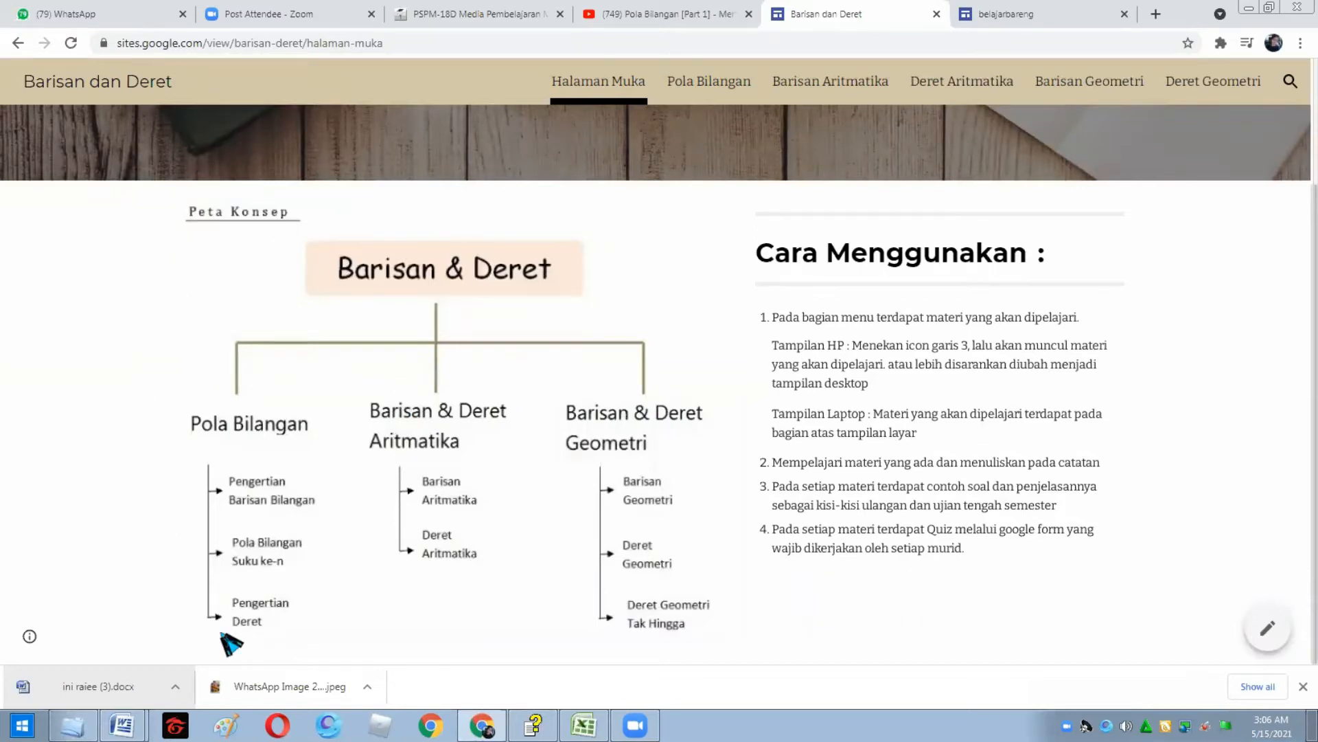
{"action": "left_click", "coordinate": [1050, 15]}
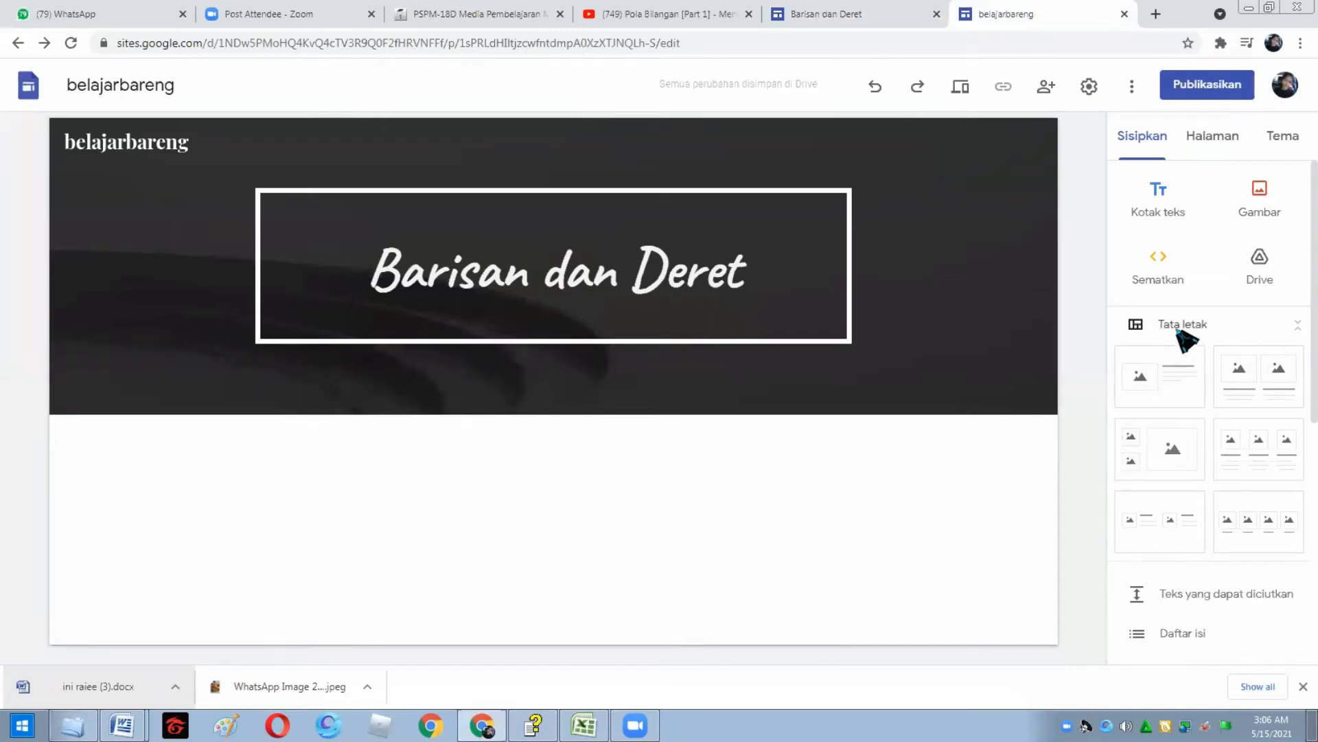
{"action": "left_click", "coordinate": [1167, 393]}
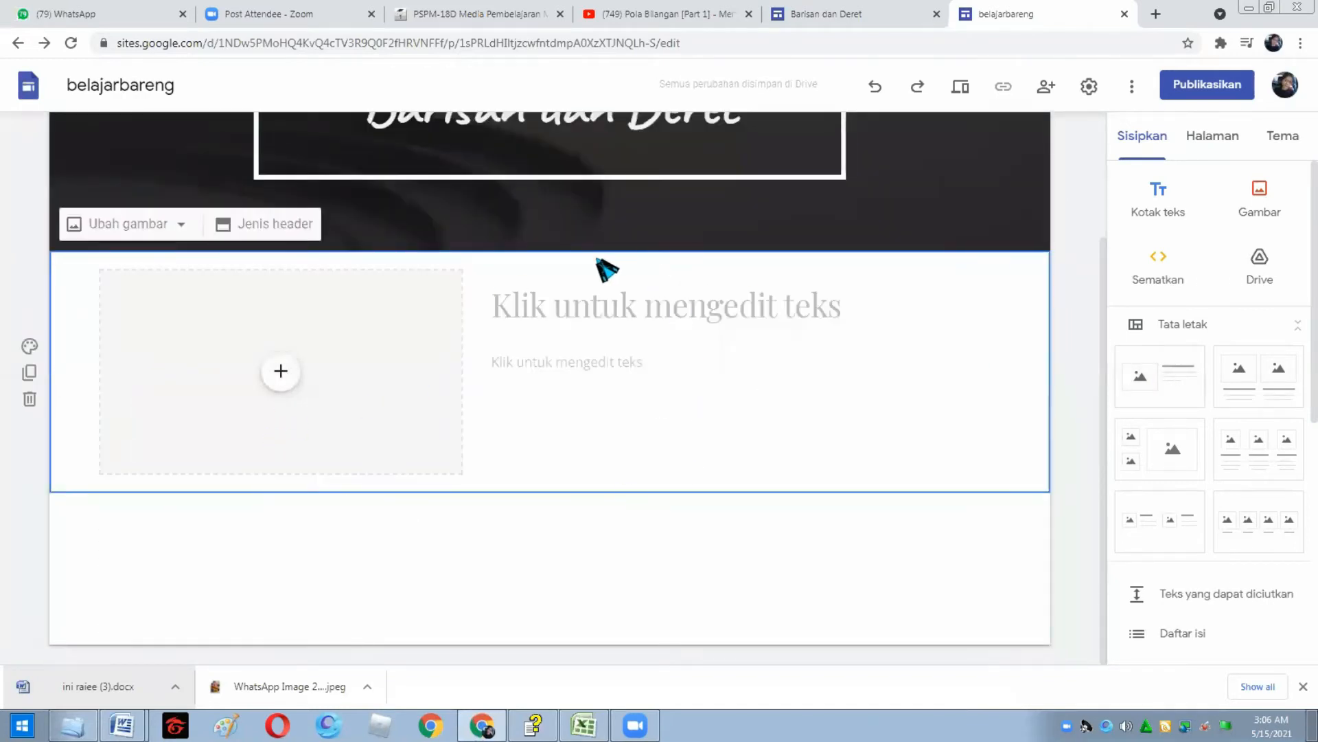
- Upload the concept map image "WhatsApp Image 2021-05-07 at 12.50.06 AM" from Downloads into the layout's image placeholder
{"action": "left_click", "coordinate": [281, 379]}
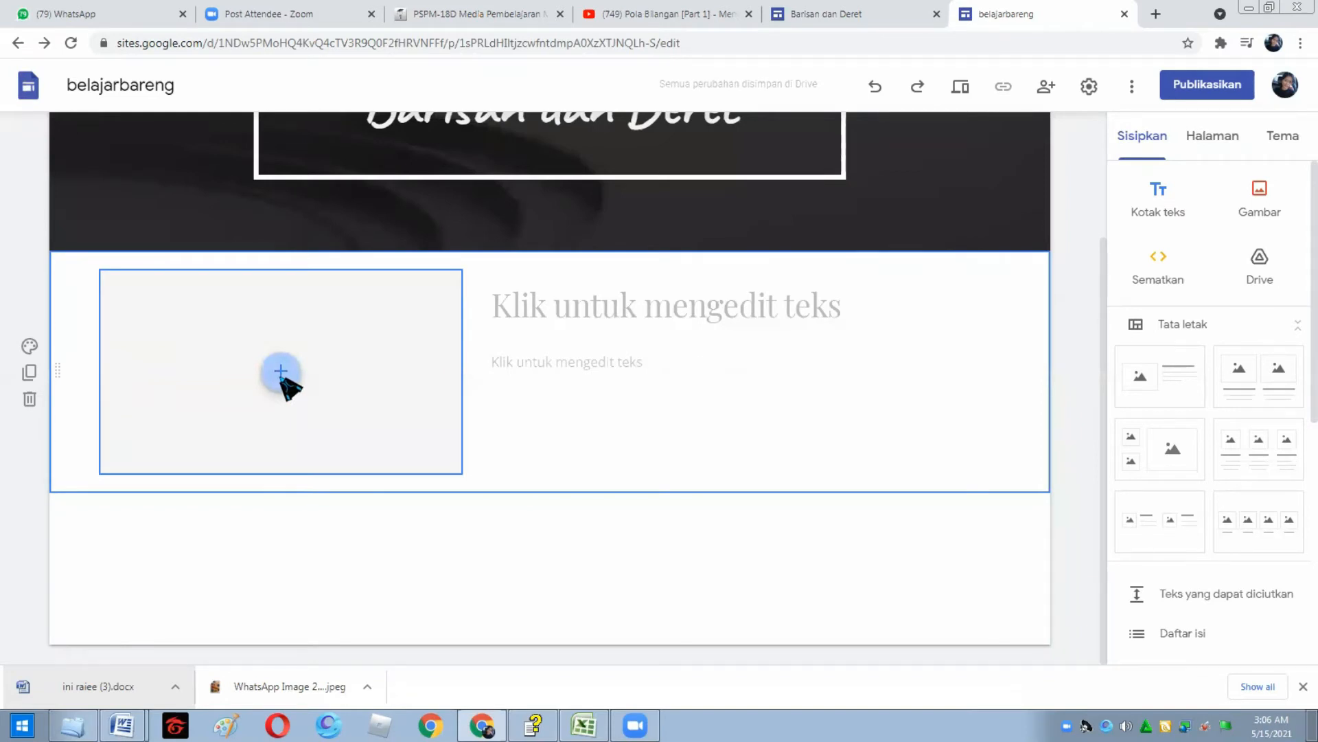
{"action": "left_click", "coordinate": [282, 374]}
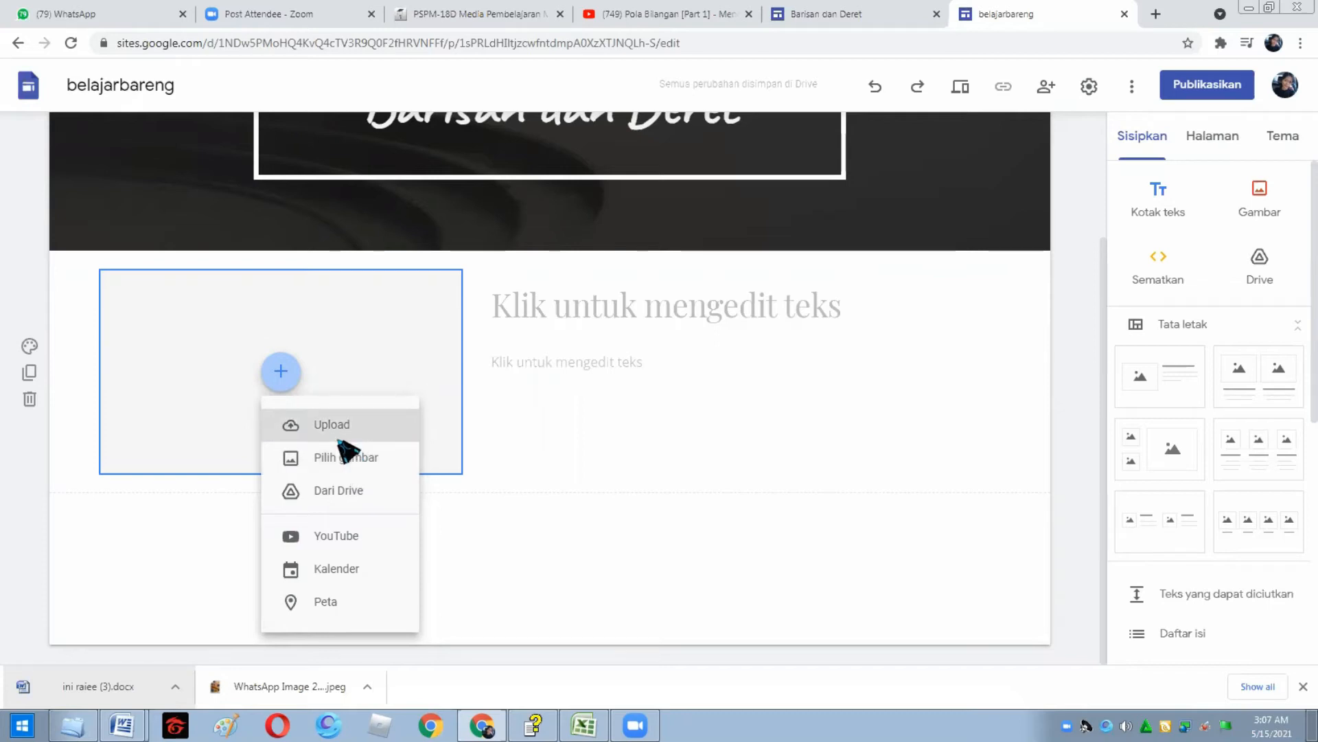
{"action": "left_click", "coordinate": [309, 427]}
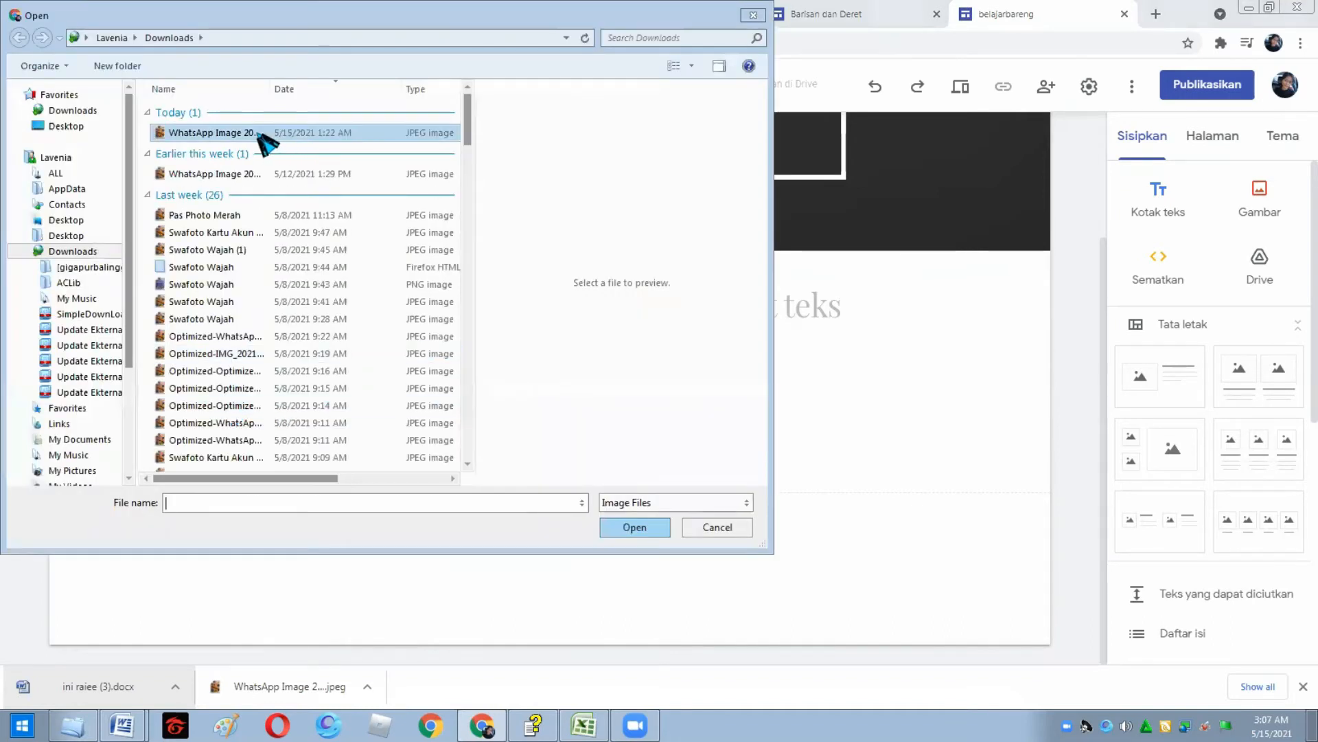
{"action": "left_click", "coordinate": [313, 135]}
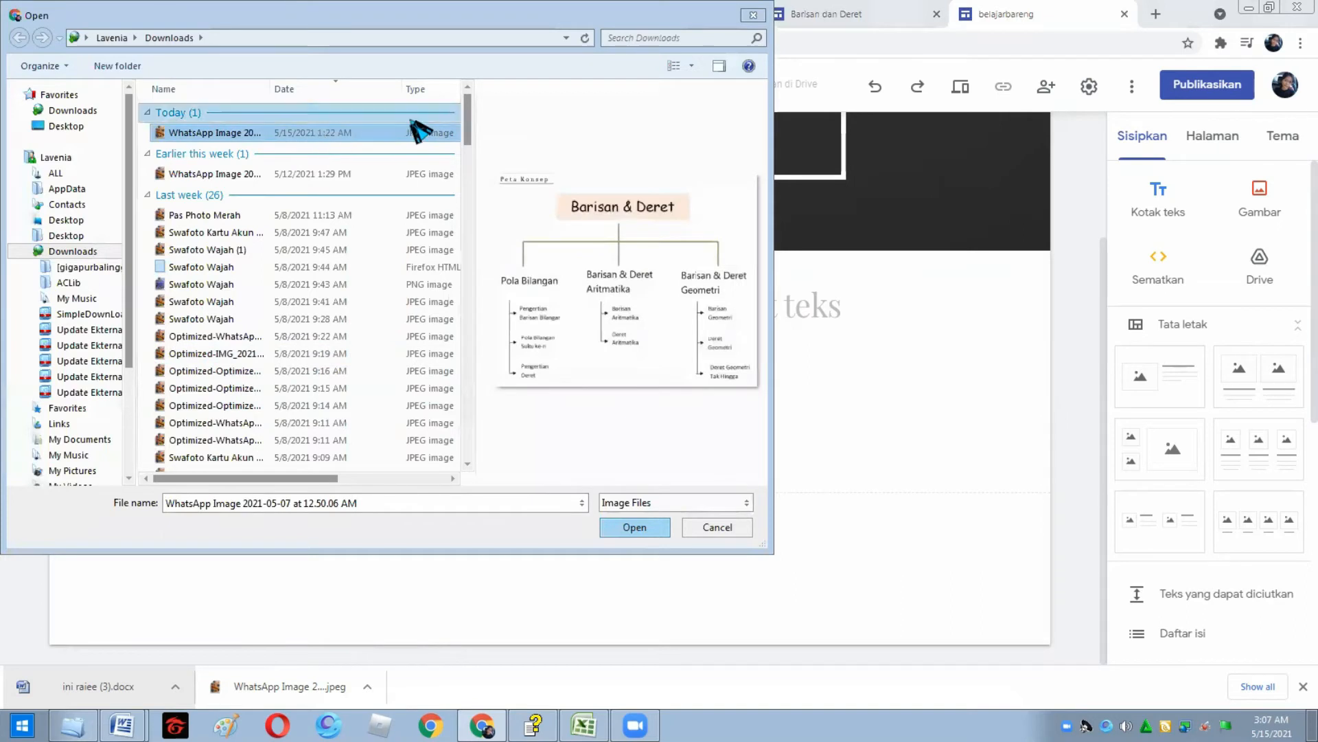
{"action": "left_click", "coordinate": [639, 528]}
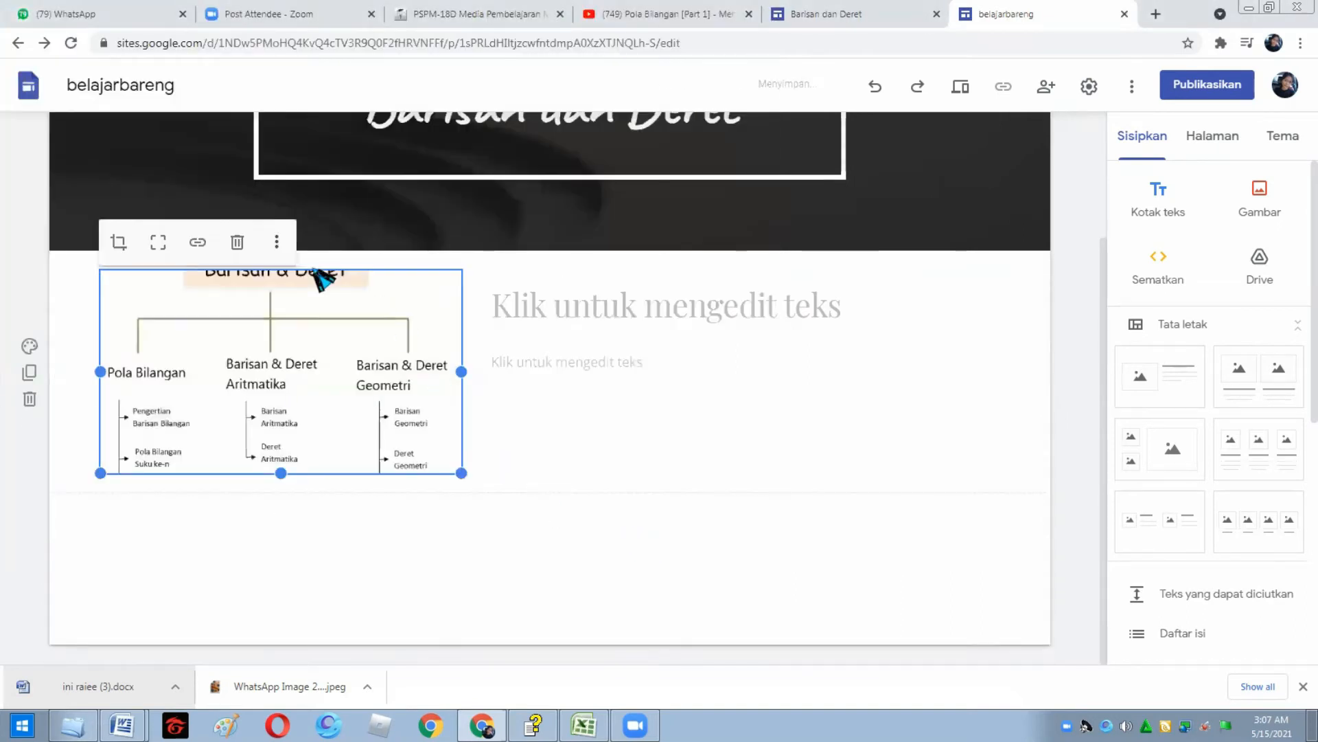
- Enlarge the concept map image in height and width until the whole diagram fits inside its frame
{"action": "left_click_drag", "start_coordinate": [462, 474], "coordinate": [486, 597]}
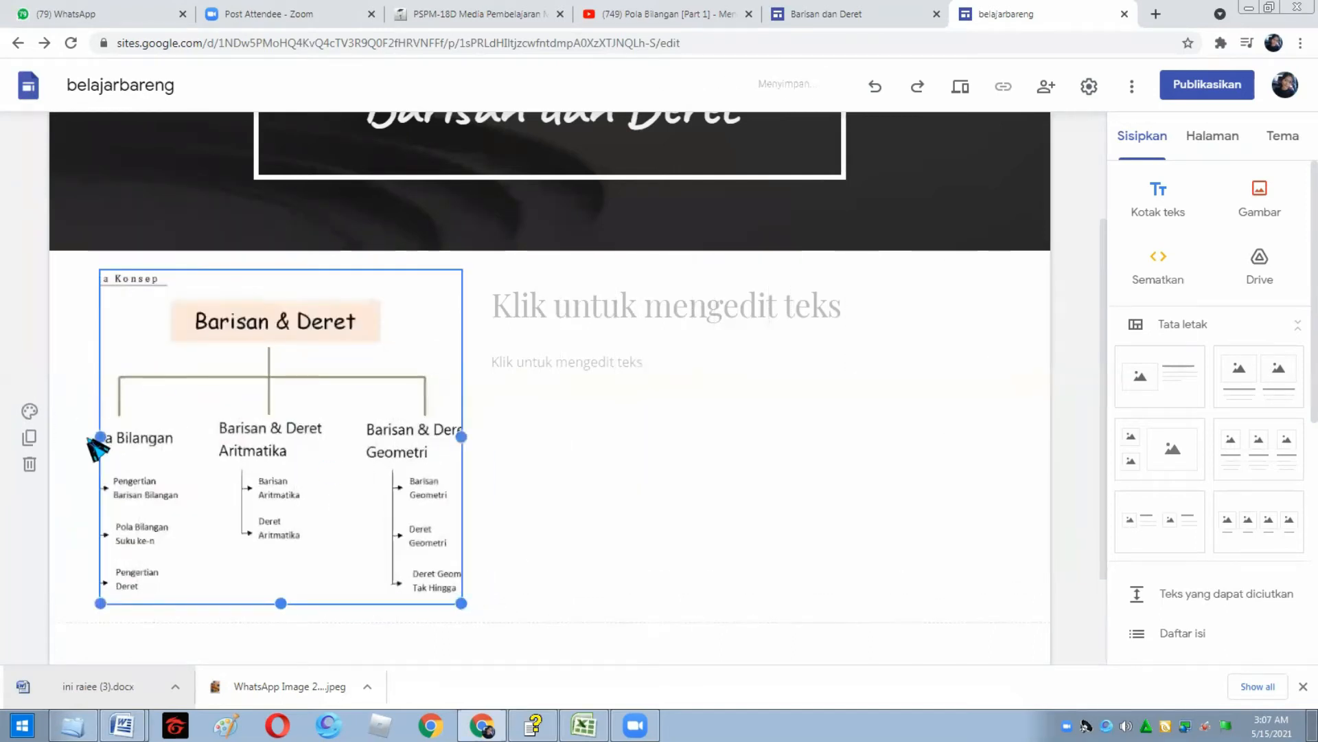
{"action": "left_click_drag", "start_coordinate": [100, 437], "coordinate": [65, 442]}
{"action": "left_click_drag", "start_coordinate": [463, 434], "coordinate": [508, 446]}
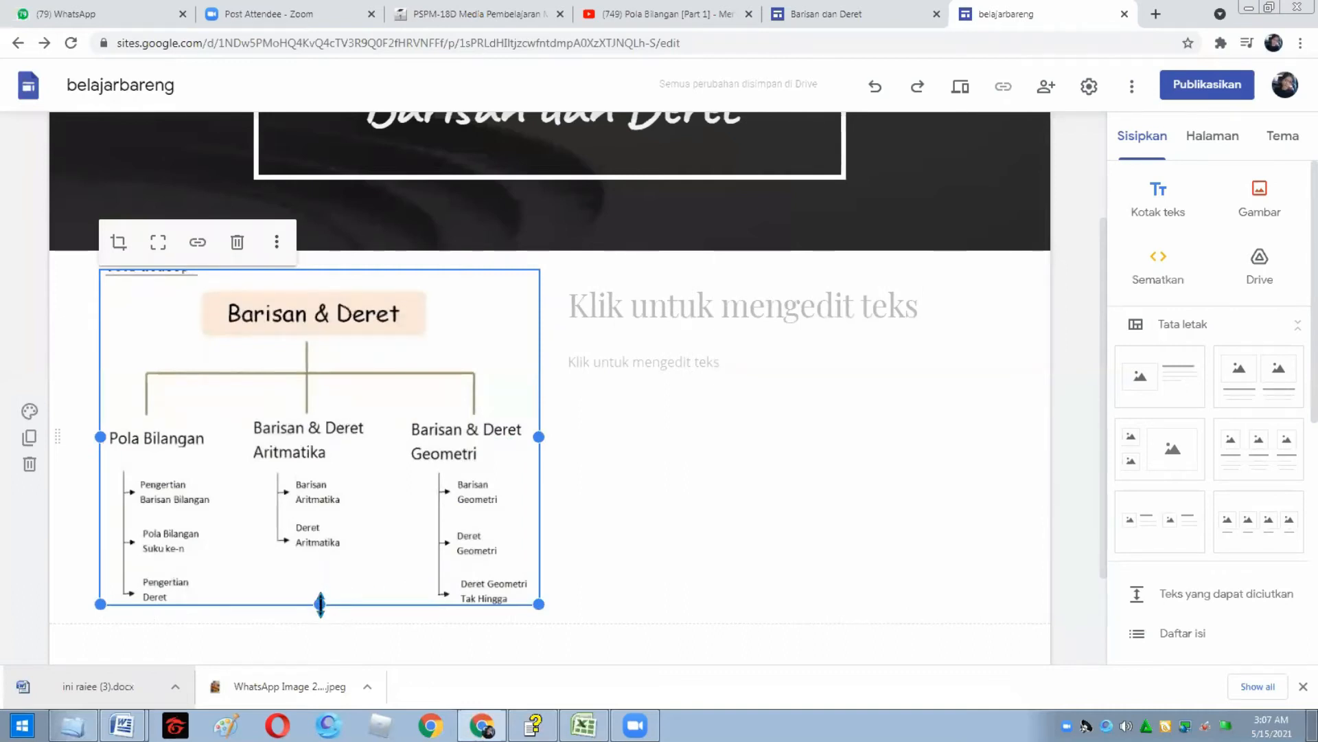
{"action": "left_click_drag", "start_coordinate": [321, 641], "coordinate": [318, 627]}
{"action": "left_click", "coordinate": [705, 533]}
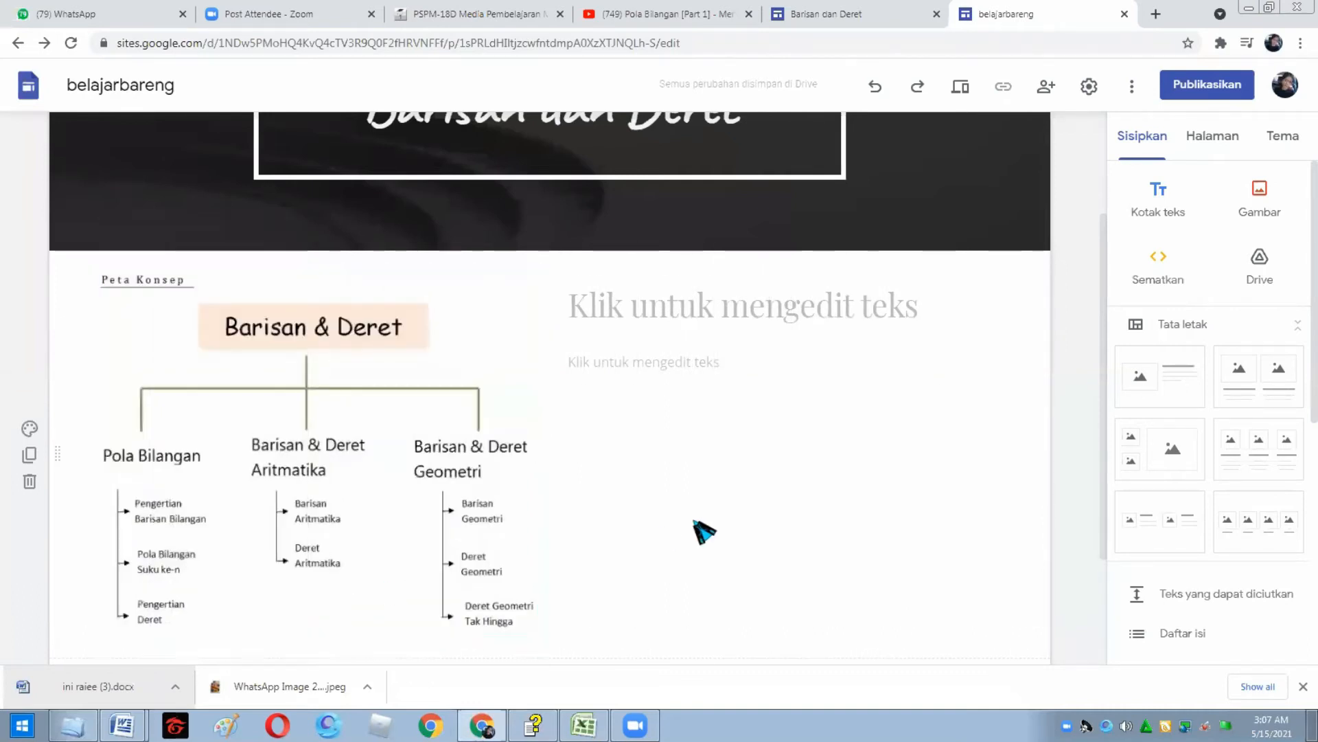
- Enter "Cara Menggunakan :" as the heading beside the concept map
{"action": "left_click", "coordinate": [721, 313]}
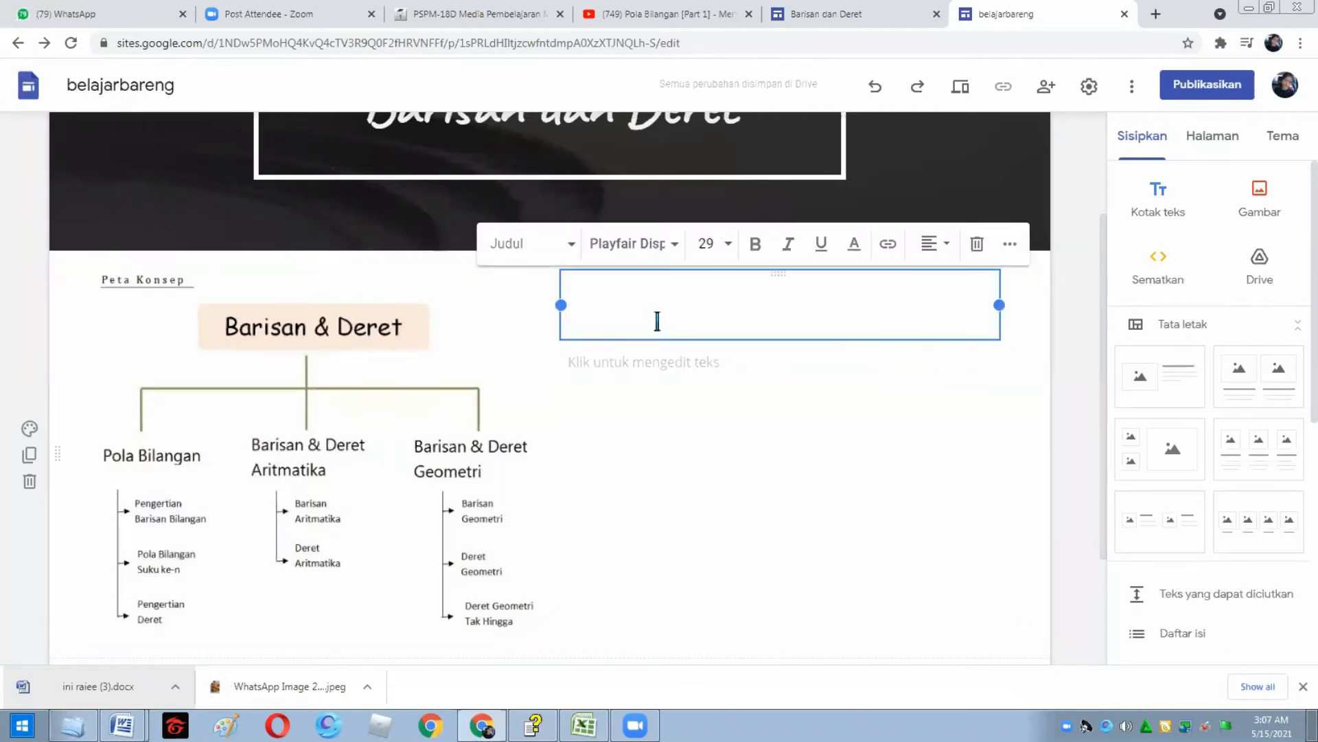
{"action": "type", "text": "Car"}
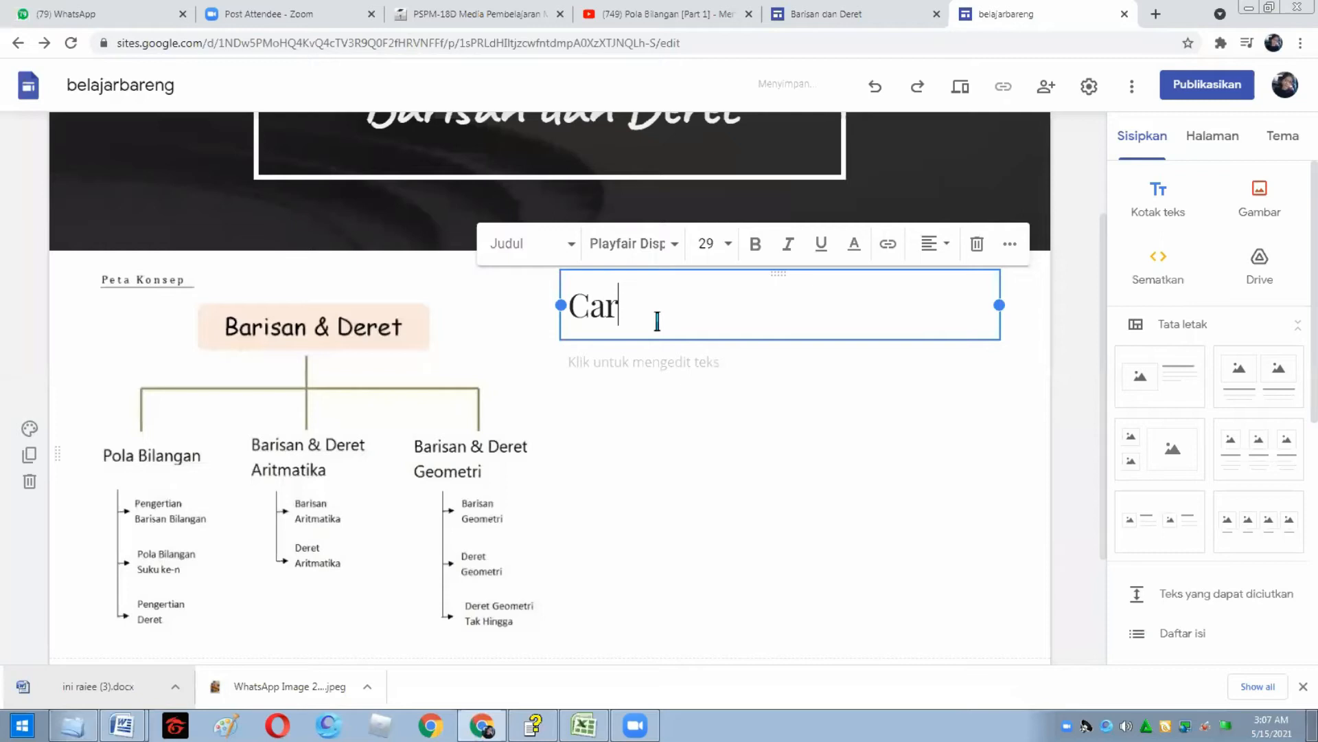
{"action": "type", "text": "a Mem"}
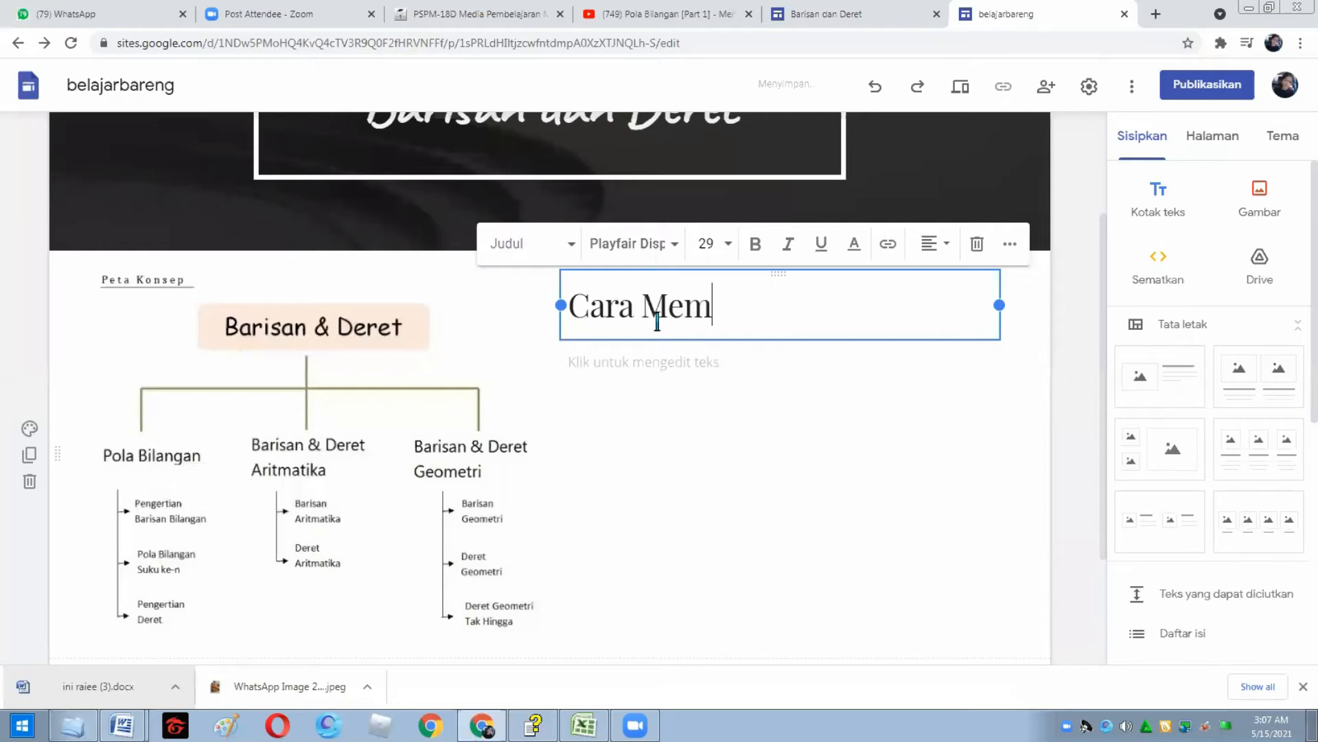
{"action": "key", "text": "BackSpace"}
{"action": "type", "text": "nggu"}
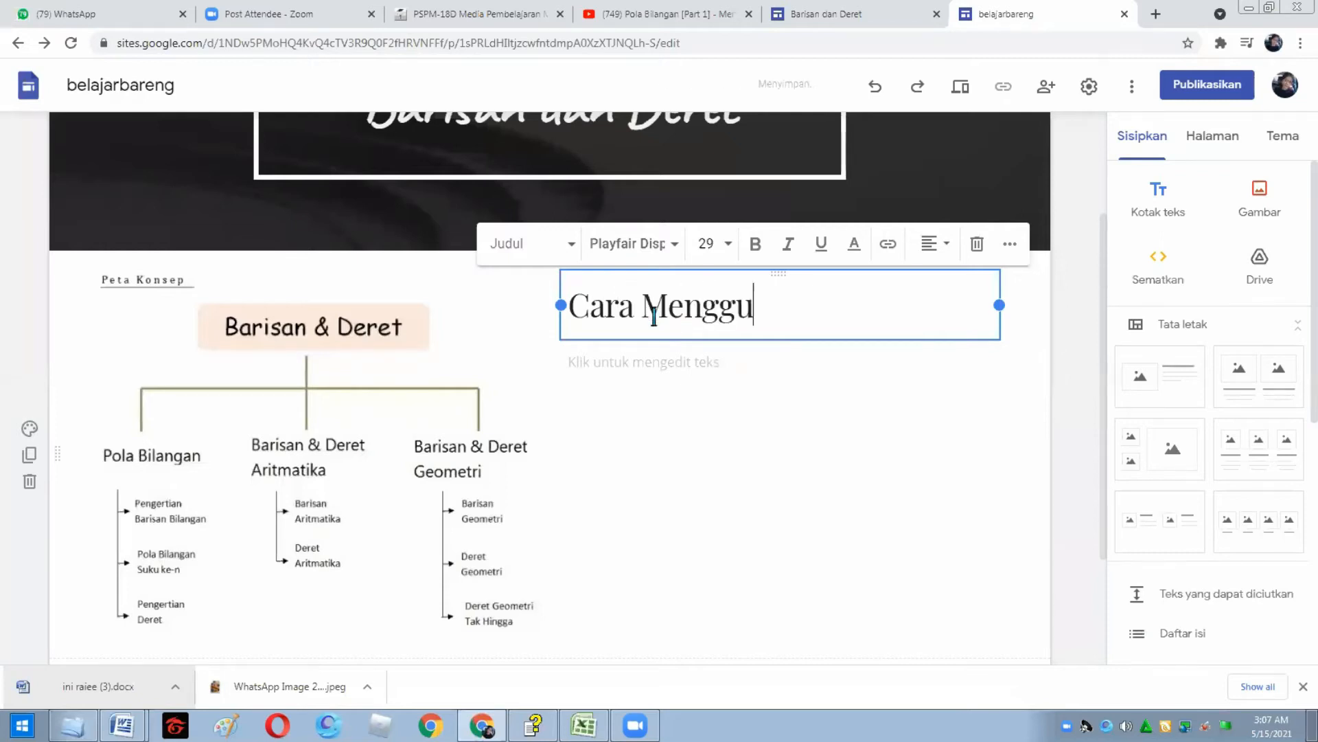
{"action": "type", "text": "nakan :"}
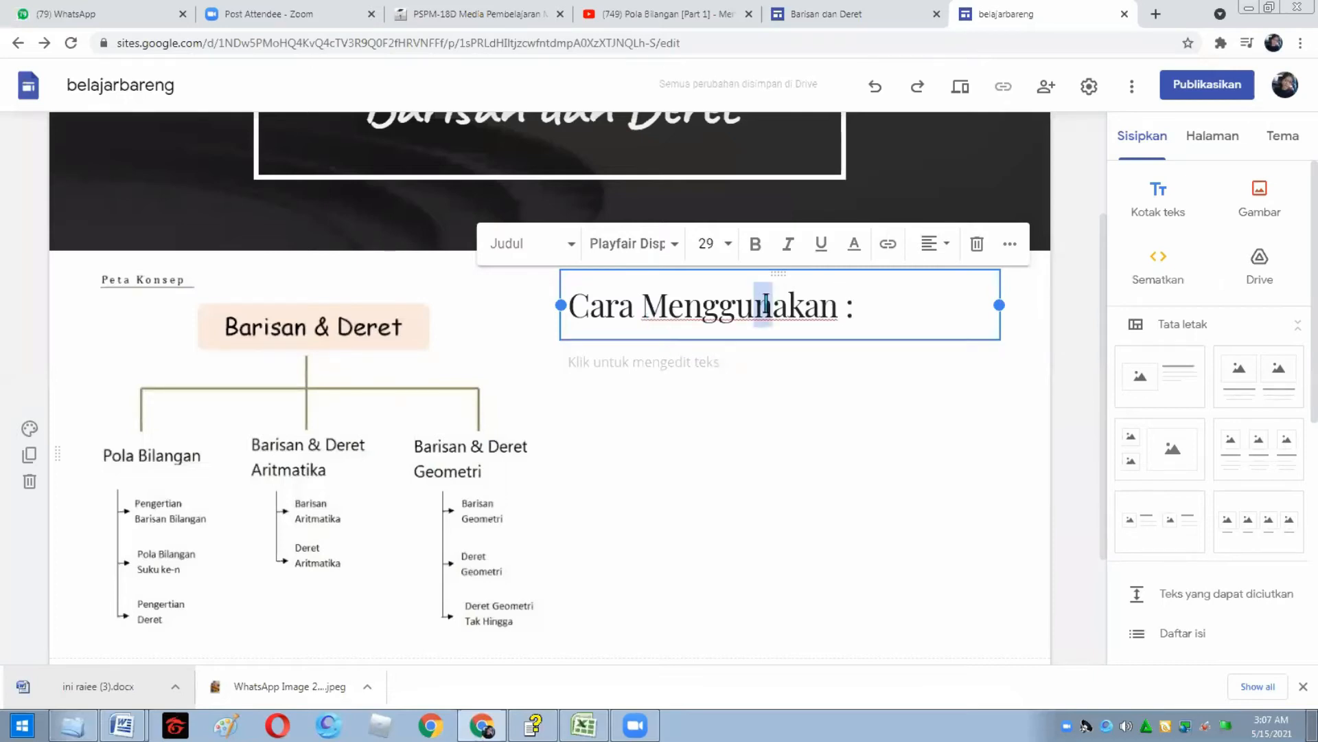
- Set the font of the "Cara Menggunakan :" heading to Courier New
{"action": "left_click_drag", "start_coordinate": [867, 303], "coordinate": [584, 284]}
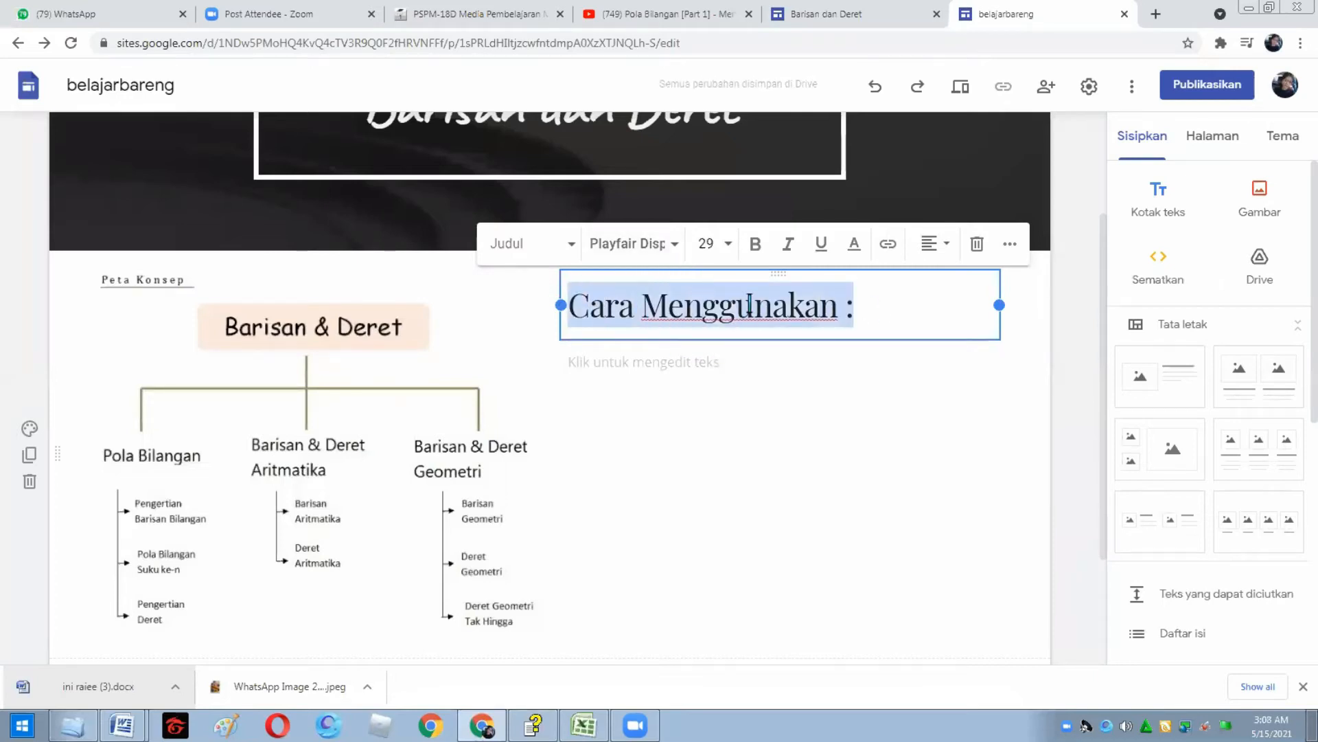
{"action": "left_click", "coordinate": [676, 243]}
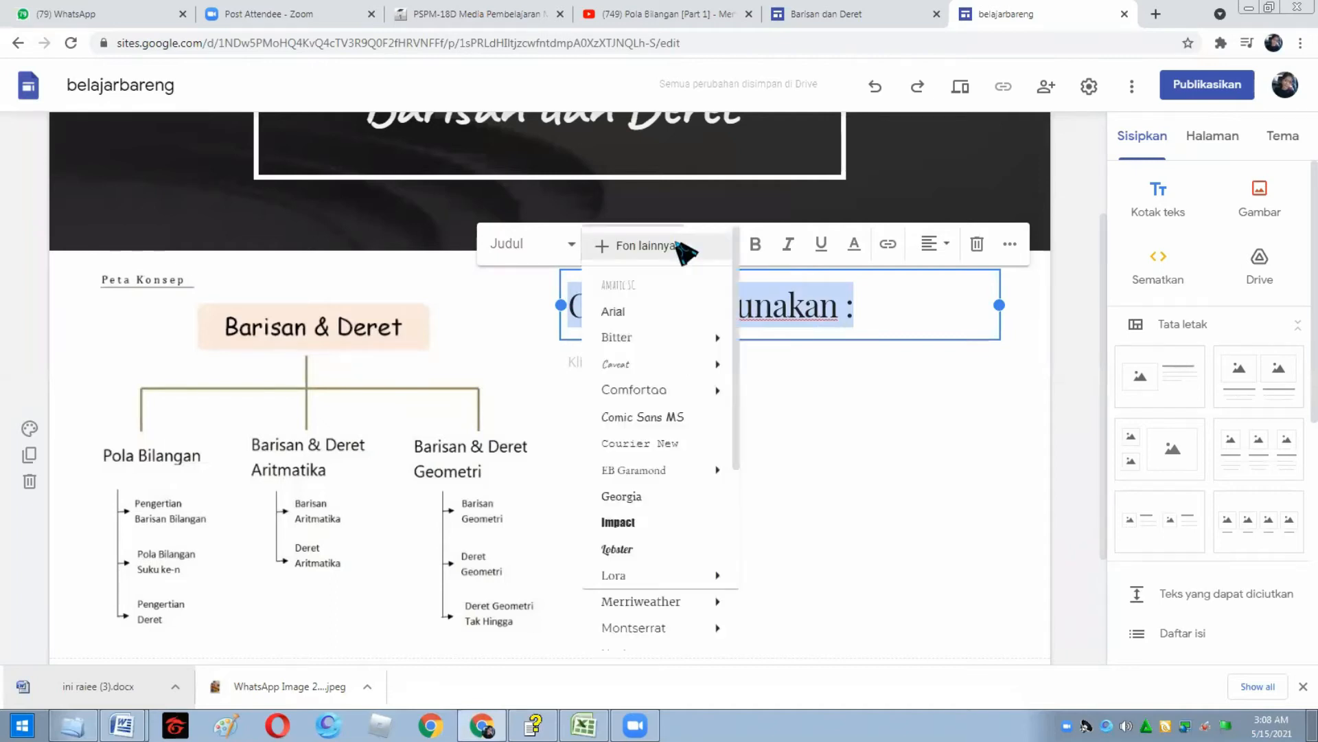
{"action": "left_click", "coordinate": [651, 444]}
- Start a numbered list under the heading and paste instruction 1, with its HP and Laptop notes, from the Barisan dan Deret site
{"action": "left_click", "coordinate": [643, 365]}
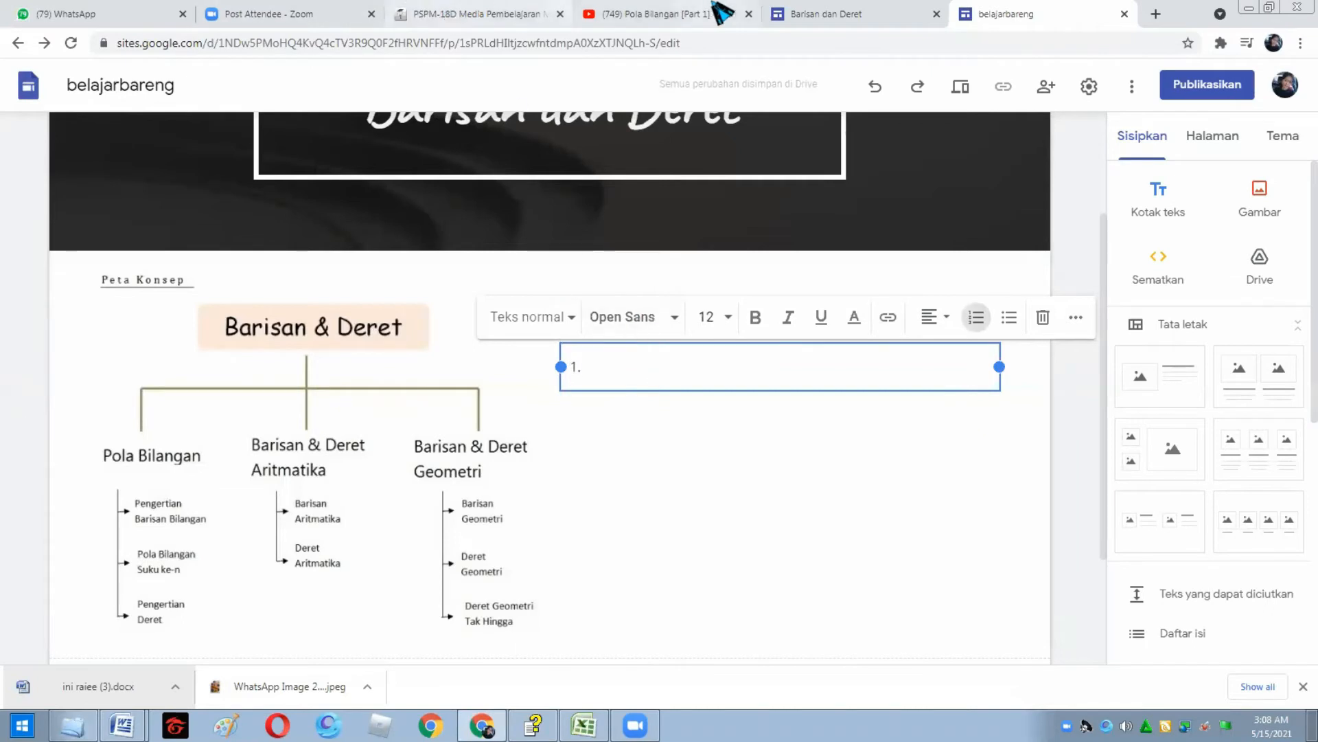
{"action": "left_click", "coordinate": [814, 8]}
{"action": "left_click_drag", "start_coordinate": [772, 316], "coordinate": [916, 431]}
{"action": "key", "text": "ctrl+c"}
{"action": "left_click", "coordinate": [1066, 8]}
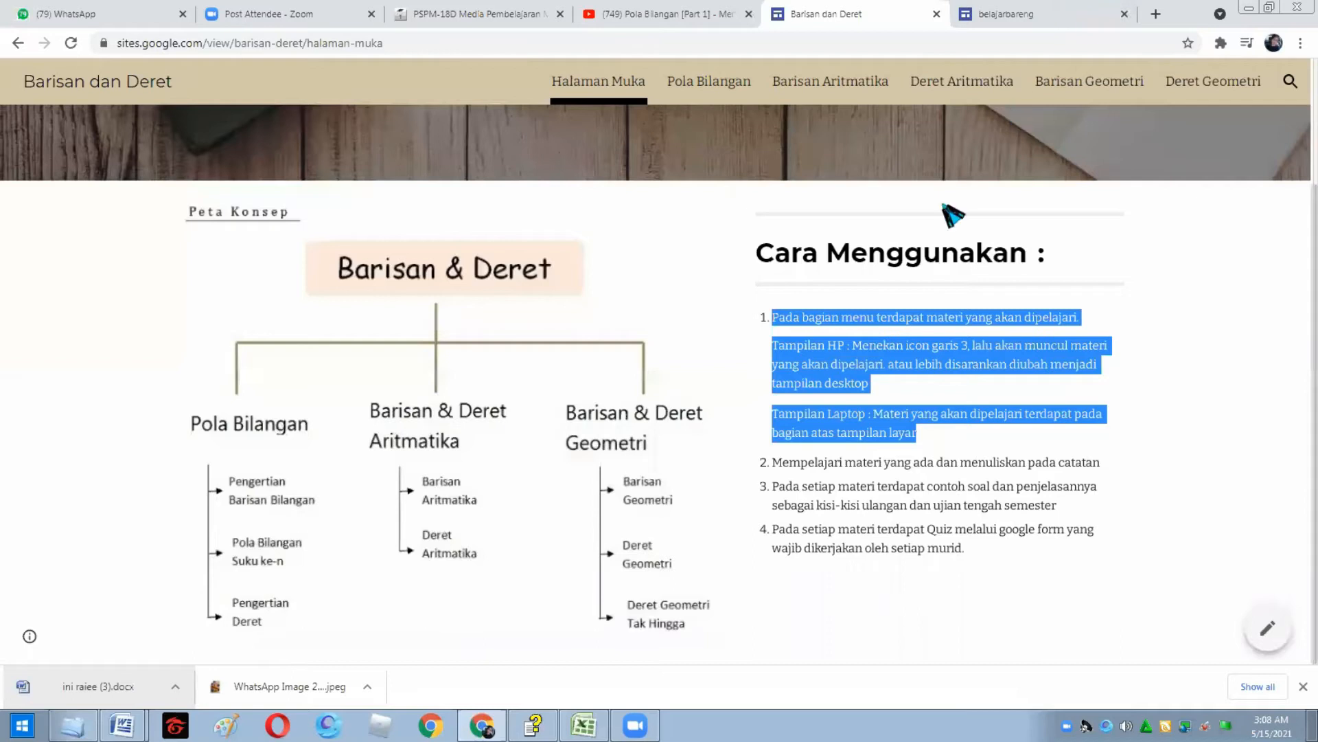
{"action": "key", "text": "ctrl+v"}
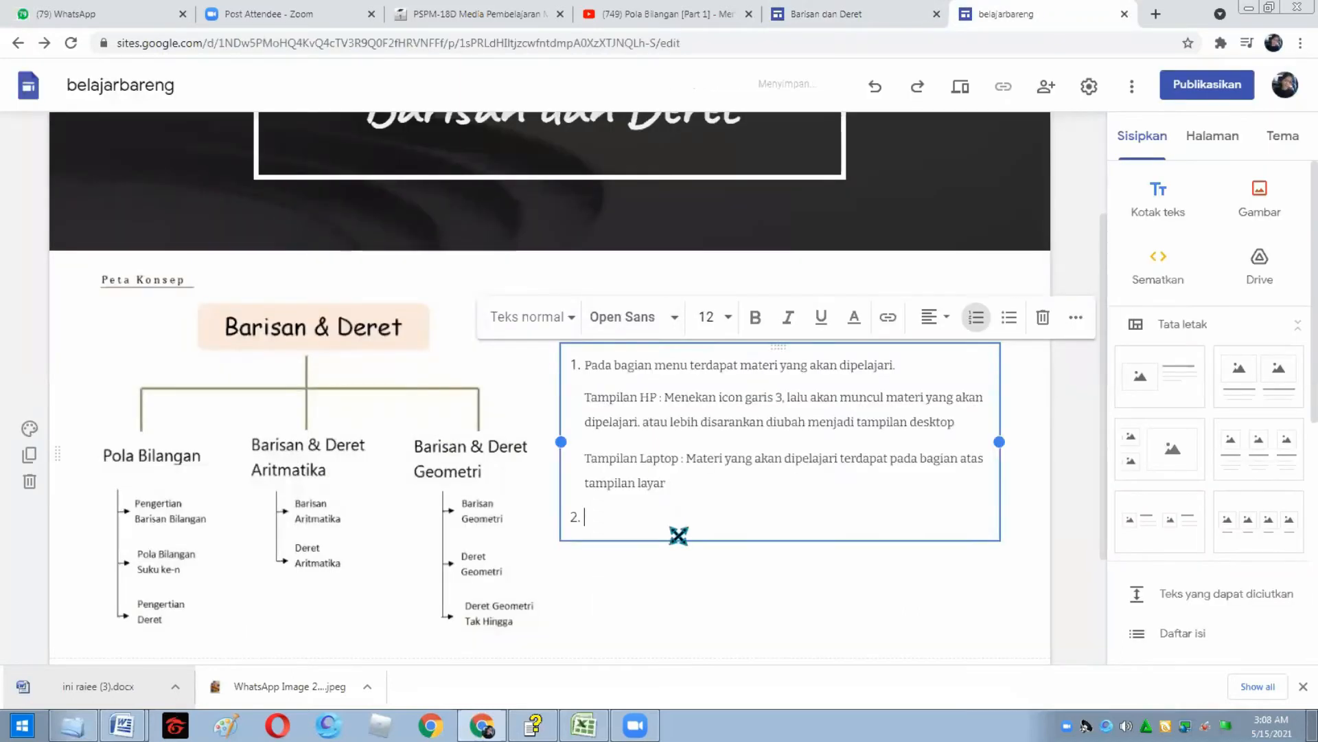
- Copy instructions 2 to 4 from the Barisan dan Deret site and paste them as the remaining items of the numbered list
{"action": "key", "text": "ctrl+shift+Tab"}
{"action": "left_click_drag", "start_coordinate": [774, 463], "coordinate": [1006, 545]}
{"action": "key", "text": "ctrl+c"}
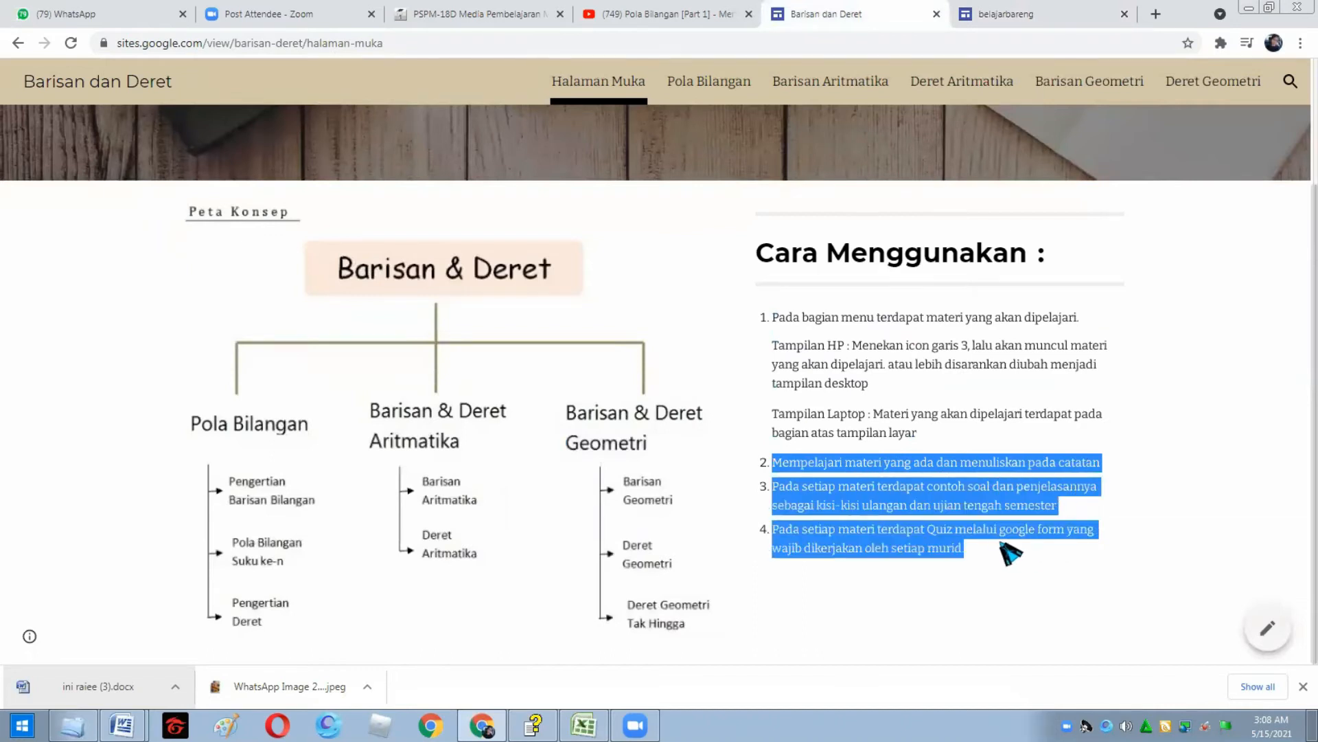
{"action": "left_click", "coordinate": [1058, 15]}
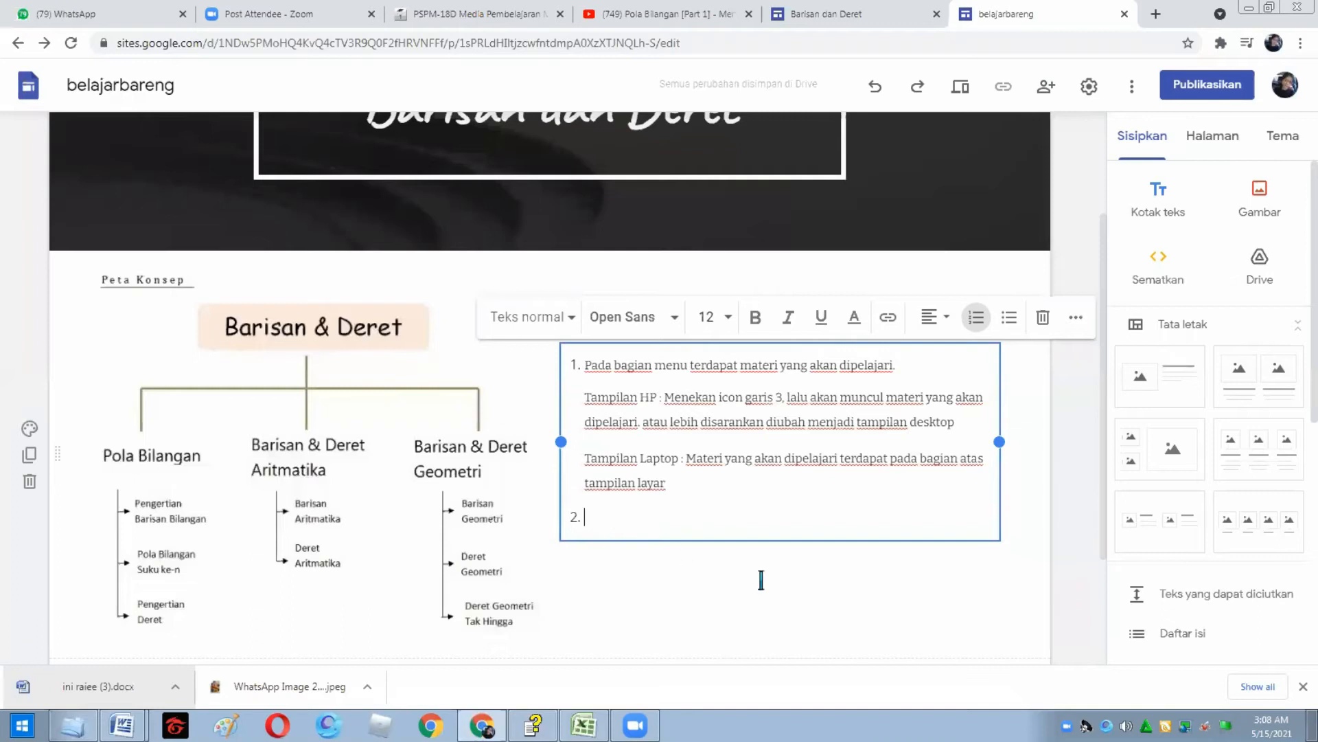
{"action": "key", "text": "ctrl+v"}
{"action": "key", "text": "BackSpace"}
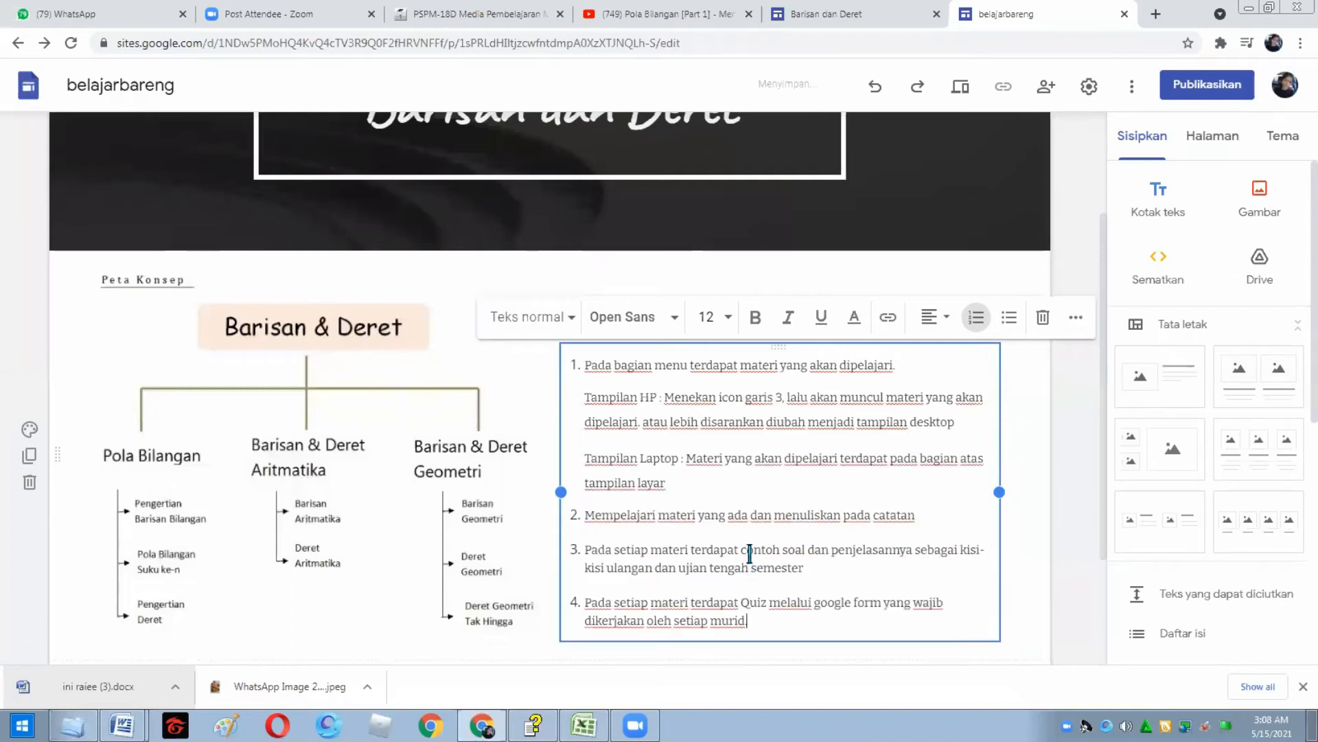
{"action": "left_click", "coordinate": [1034, 425]}
{"action": "scroll", "coordinate": [985, 533], "scroll_direction": "up", "scroll_amount": 3}
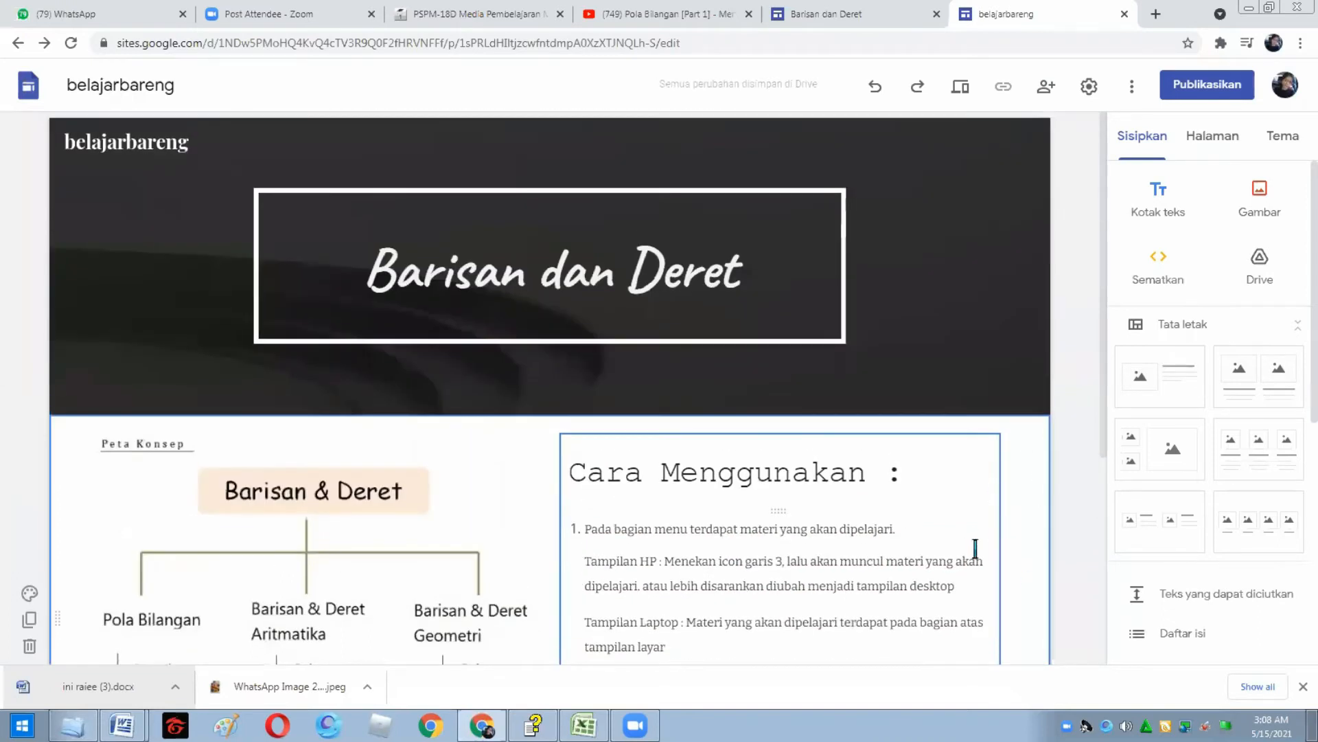
{"action": "scroll", "coordinate": [974, 549], "scroll_direction": "down", "scroll_amount": 1}
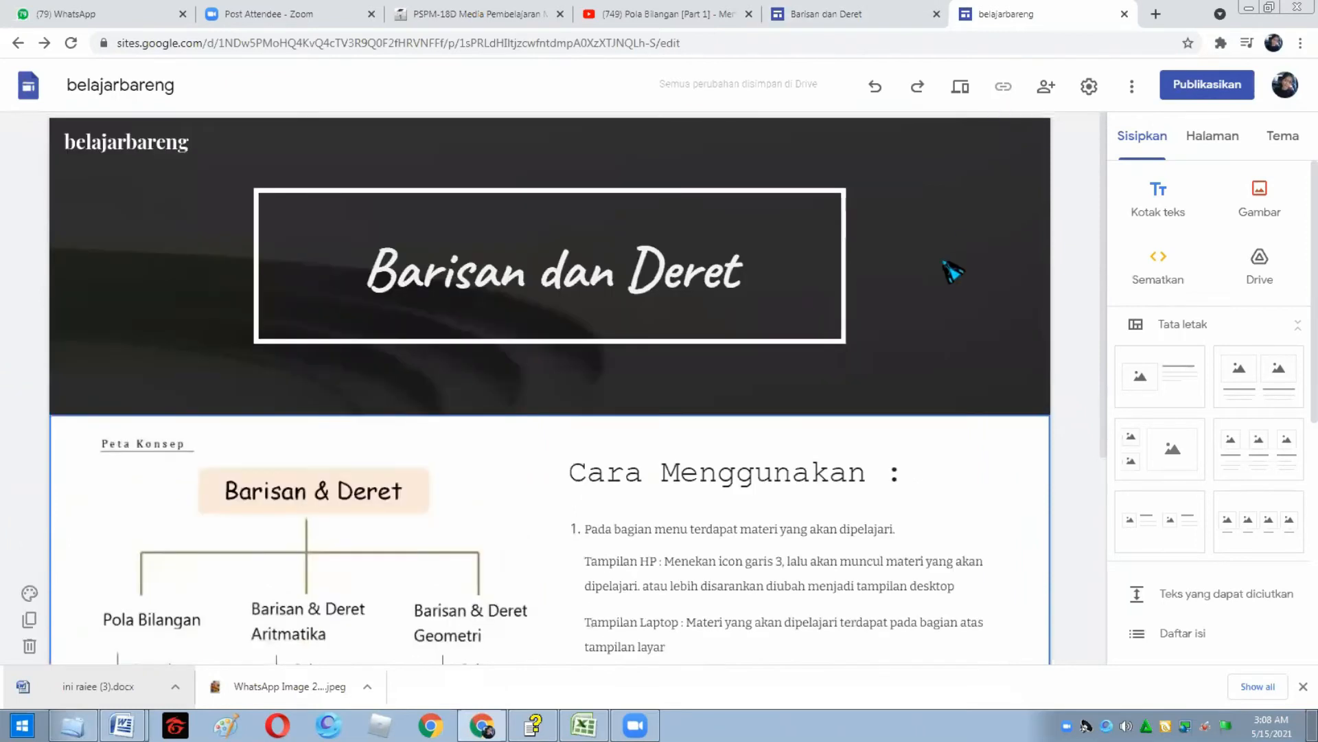
{"action": "left_click", "coordinate": [800, 14]}
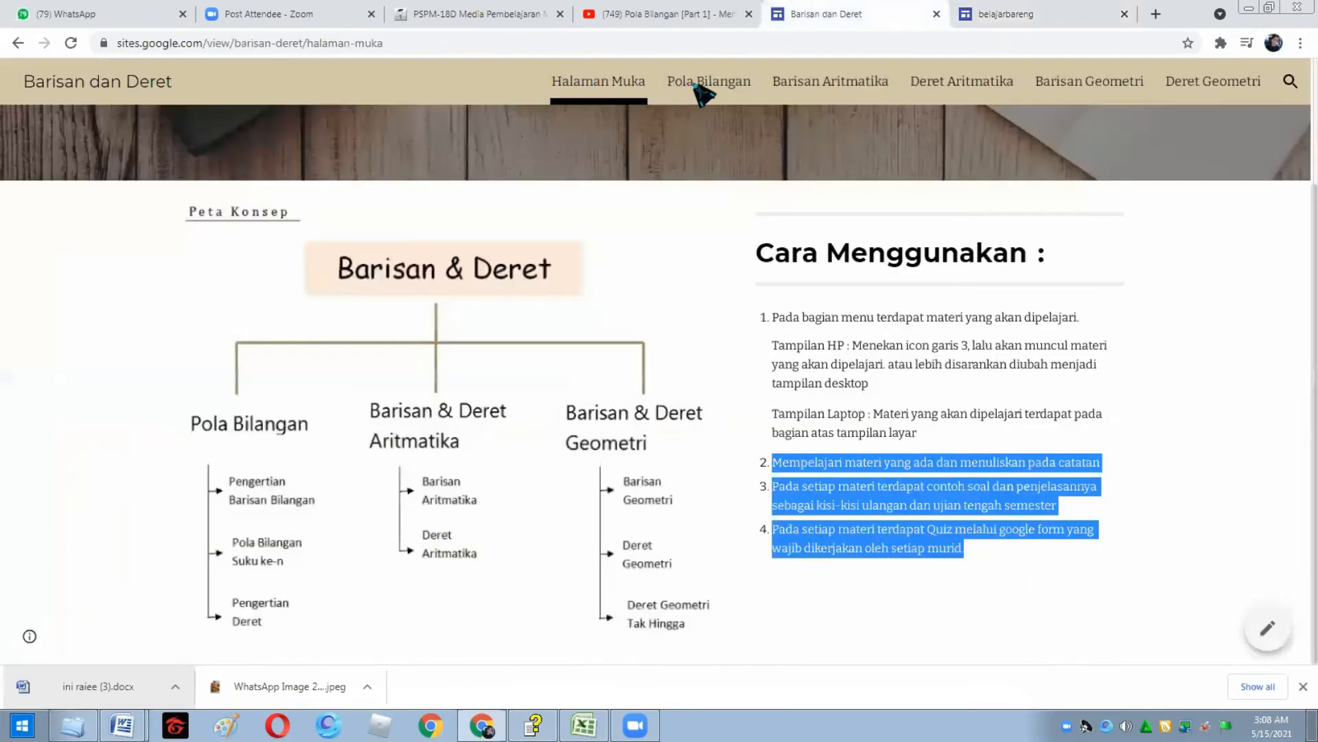
{"action": "left_click", "coordinate": [968, 12]}
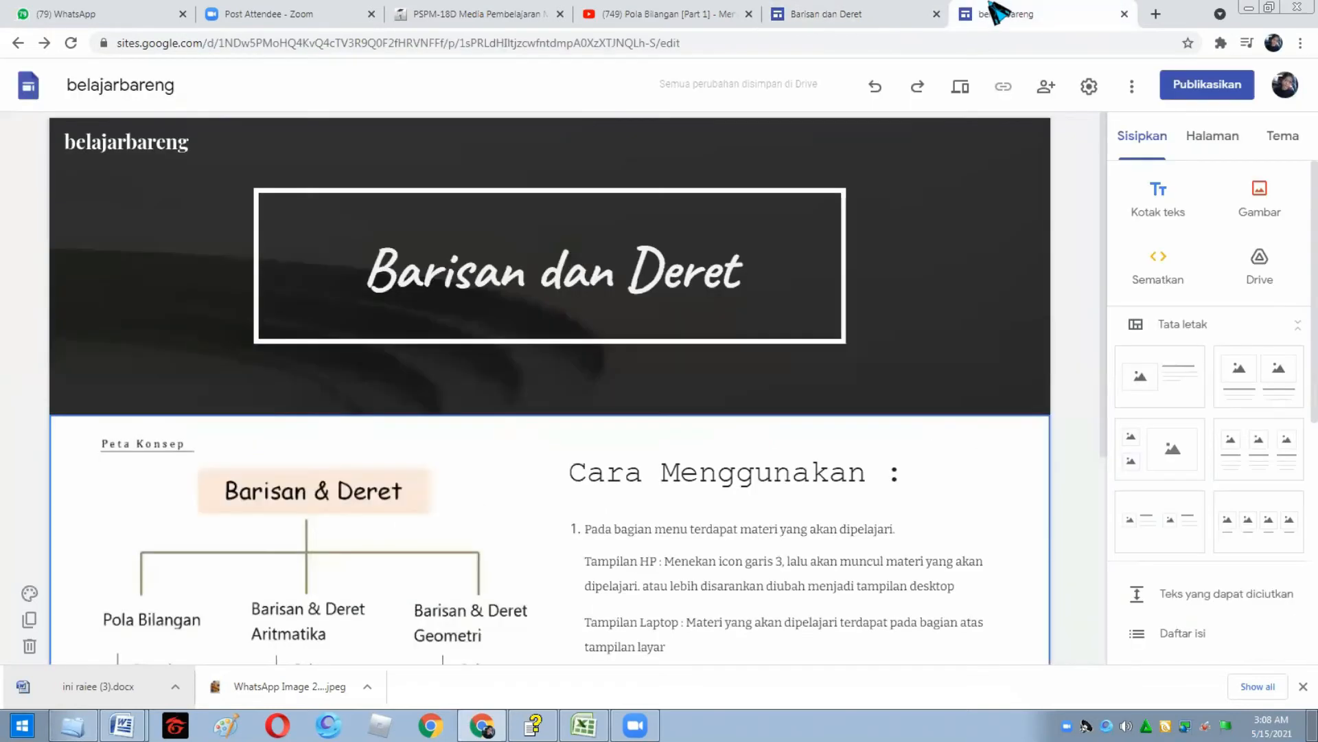
- Add a new page named "Pola Bilangan" to the belajarbareng site
{"action": "left_click", "coordinate": [1212, 141]}
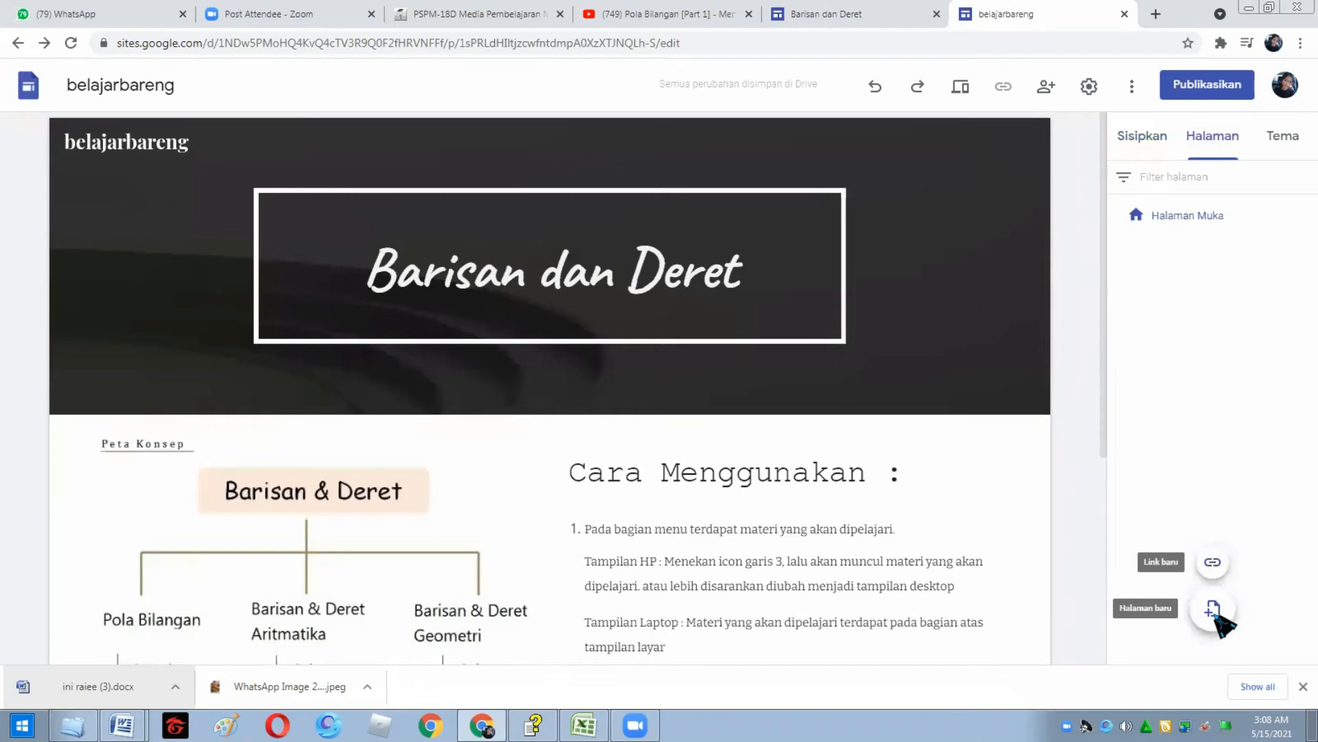
{"action": "left_click", "coordinate": [1212, 609]}
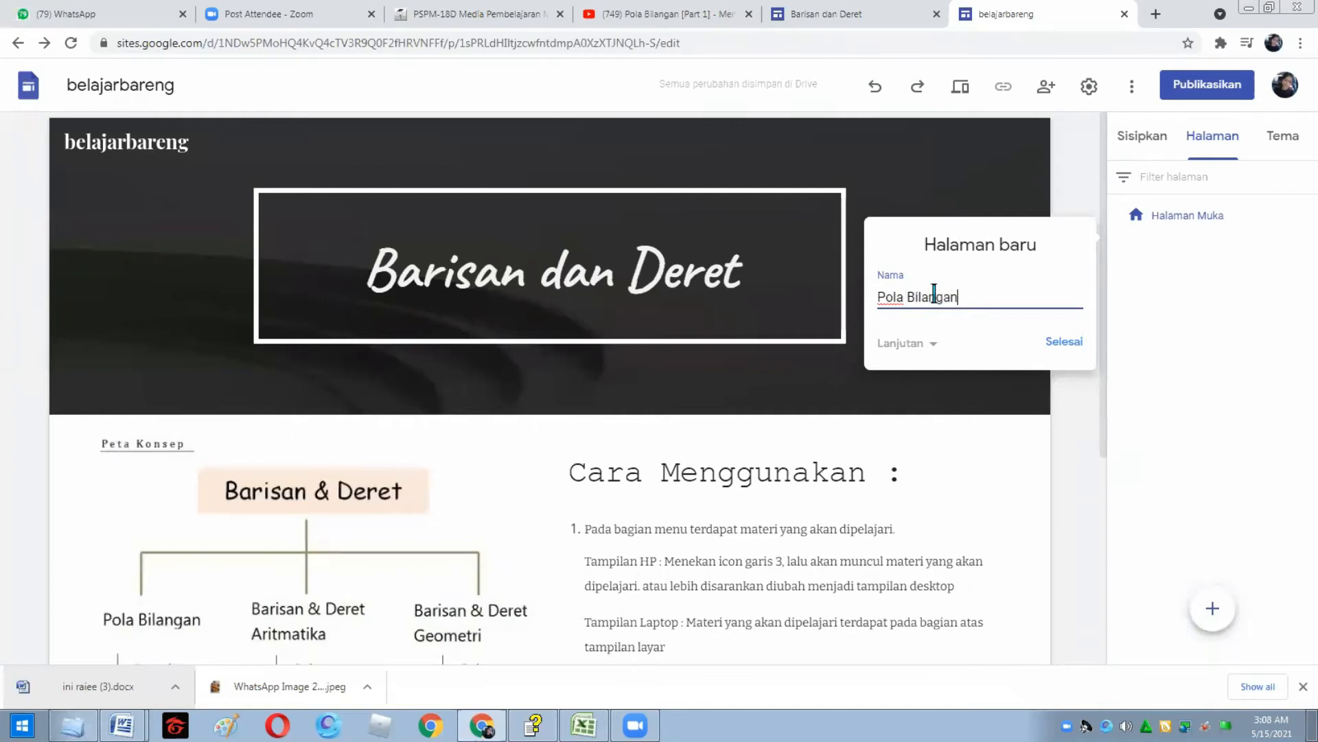
{"action": "left_click", "coordinate": [1069, 342]}
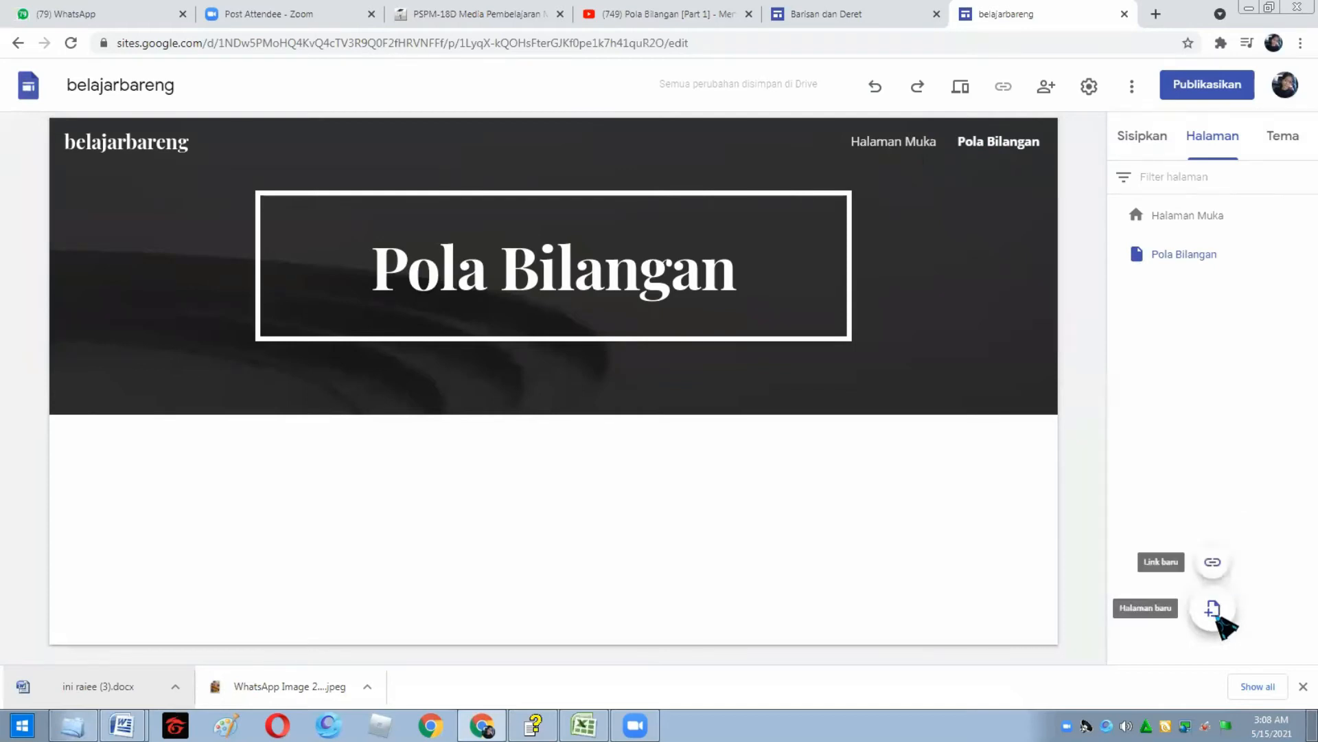
- Add two more pages to the site, named "Barisan Aritmatika" and "Deret Aritmatika"
{"action": "left_click", "coordinate": [1213, 609]}
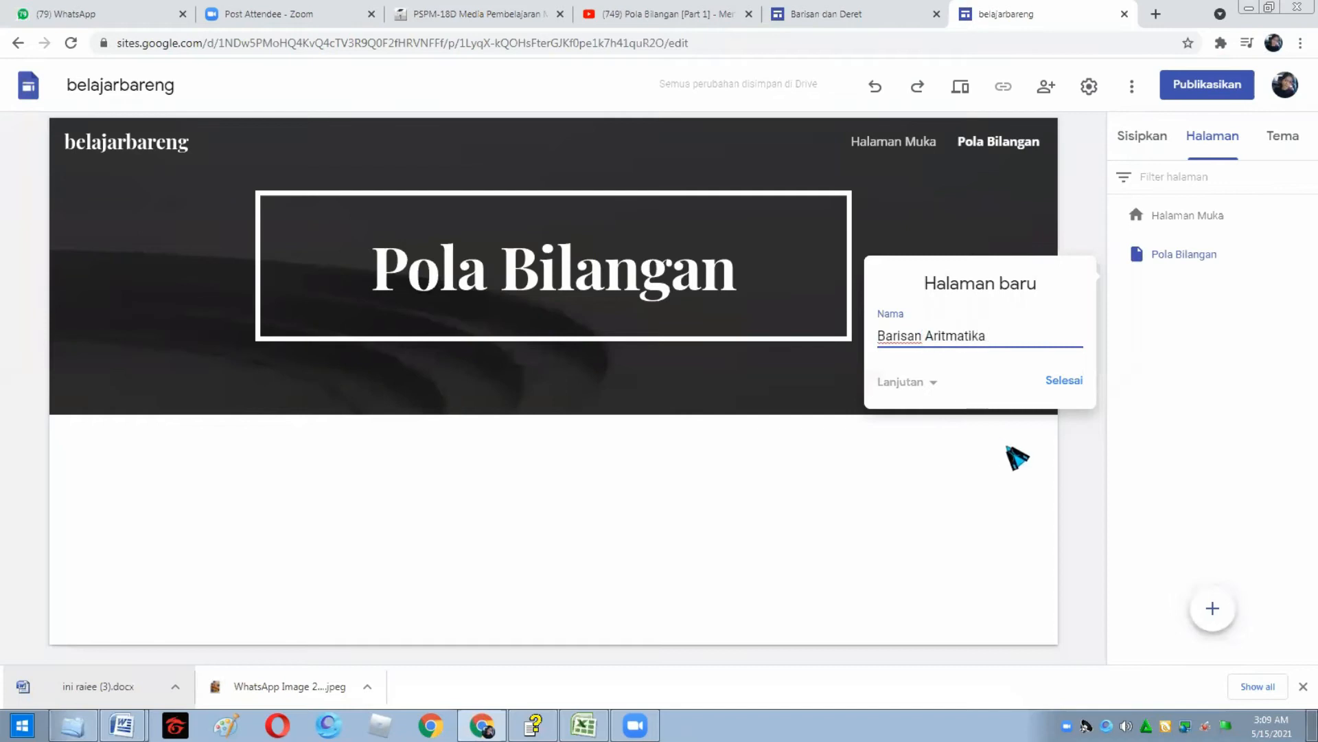
{"action": "left_click", "coordinate": [1064, 382]}
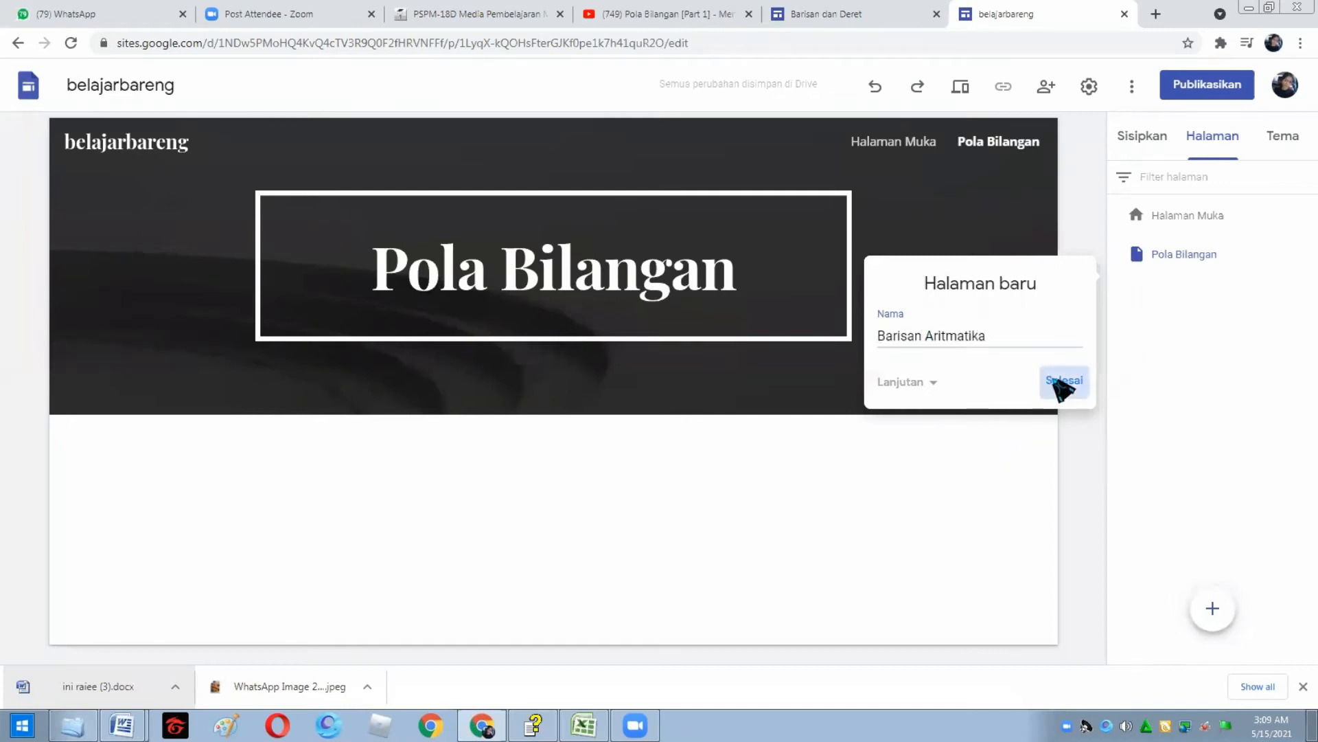
{"action": "left_click", "coordinate": [1213, 608]}
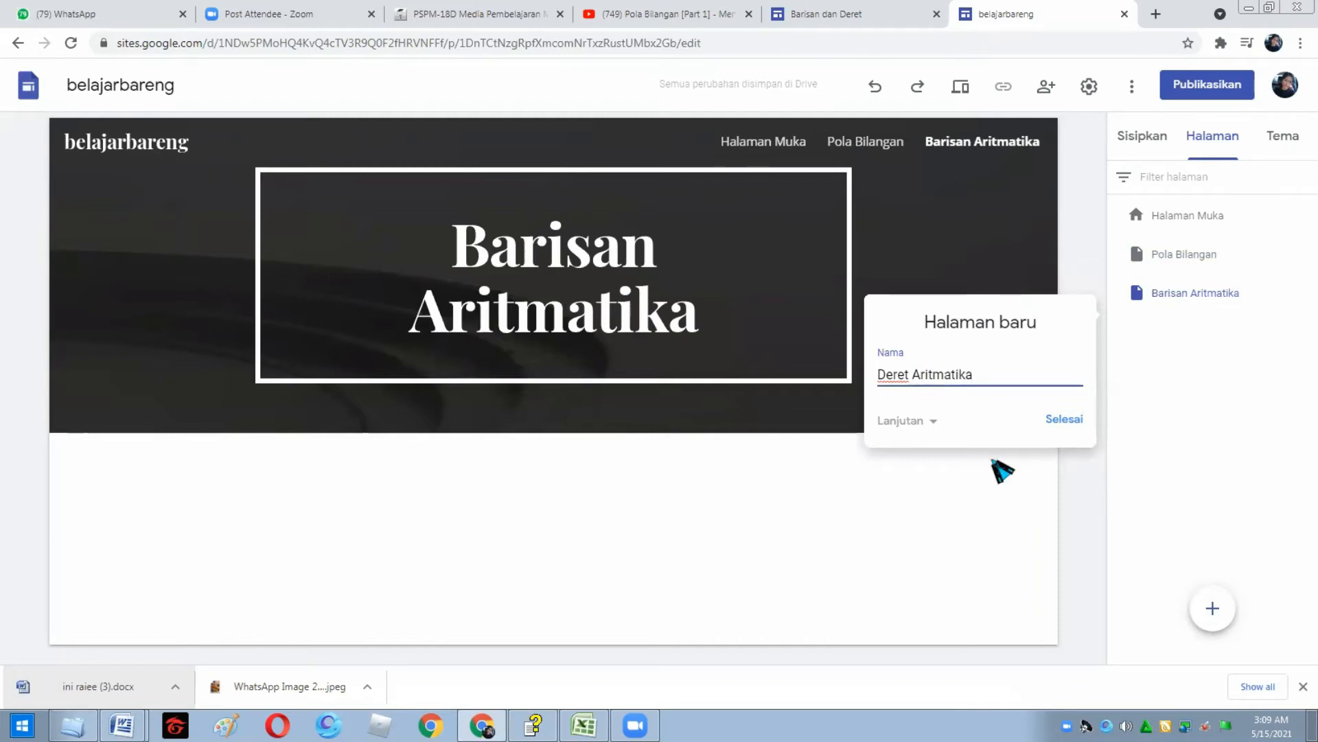
{"action": "left_click", "coordinate": [1064, 419]}
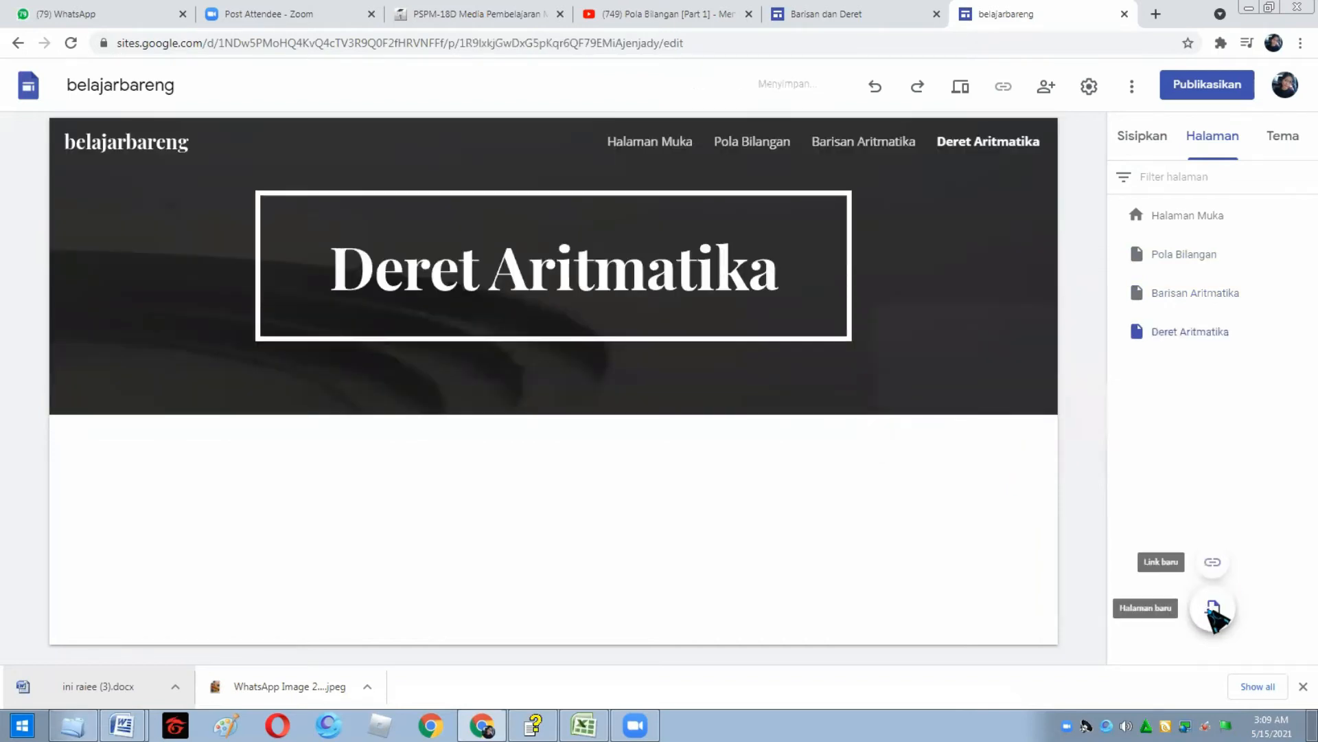
- Add a page named "Barisan Geometri", checking the page names against the example Barisan dan Deret site
{"action": "left_click", "coordinate": [1212, 609]}
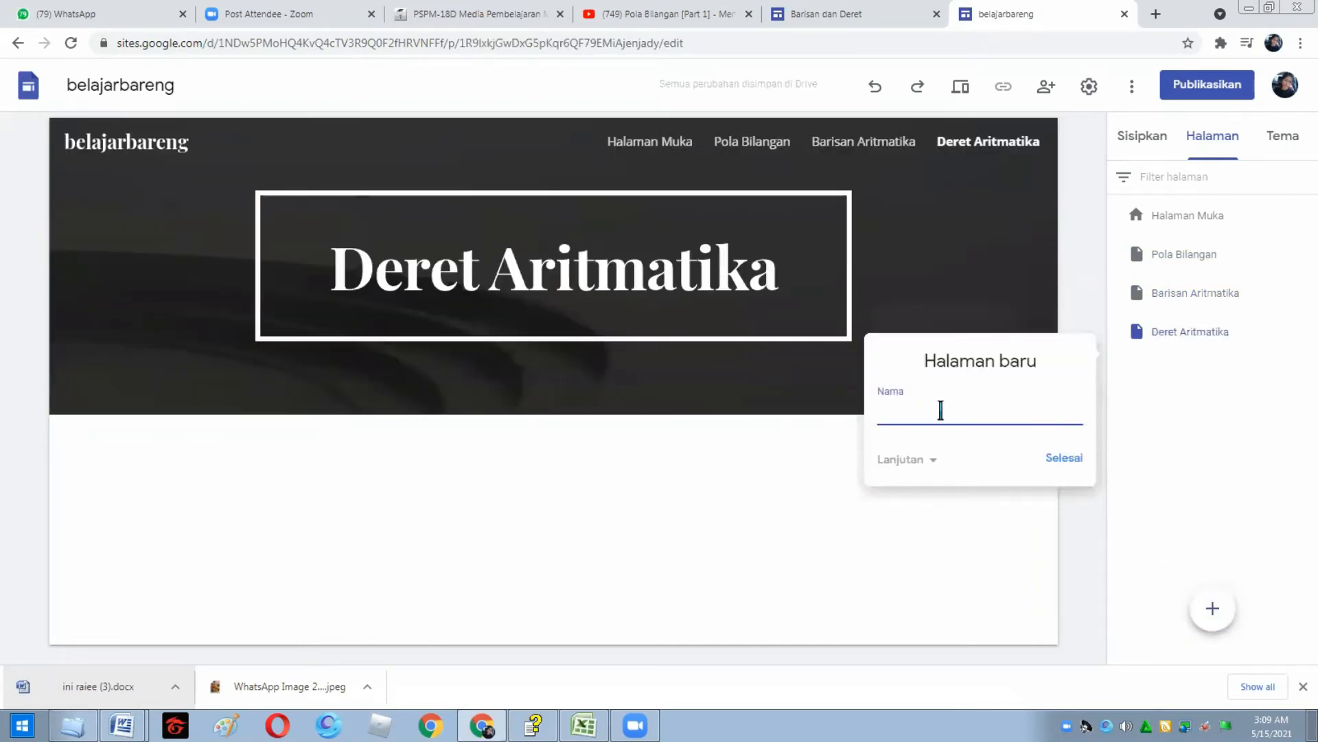
{"action": "type", "text": "Barisan Geometri"}
{"action": "left_click", "coordinate": [866, 14]}
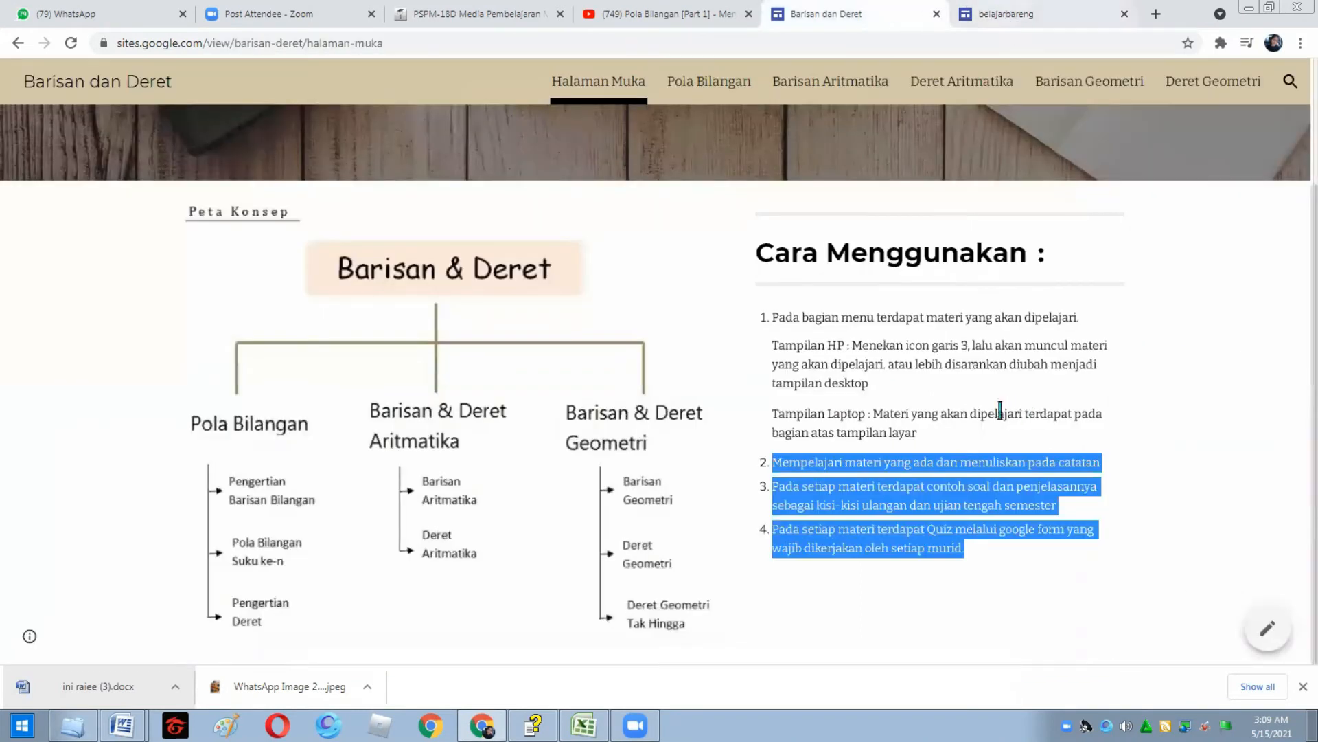
{"action": "key", "text": "ctrl+Tab"}
{"action": "left_click", "coordinate": [1076, 461]}
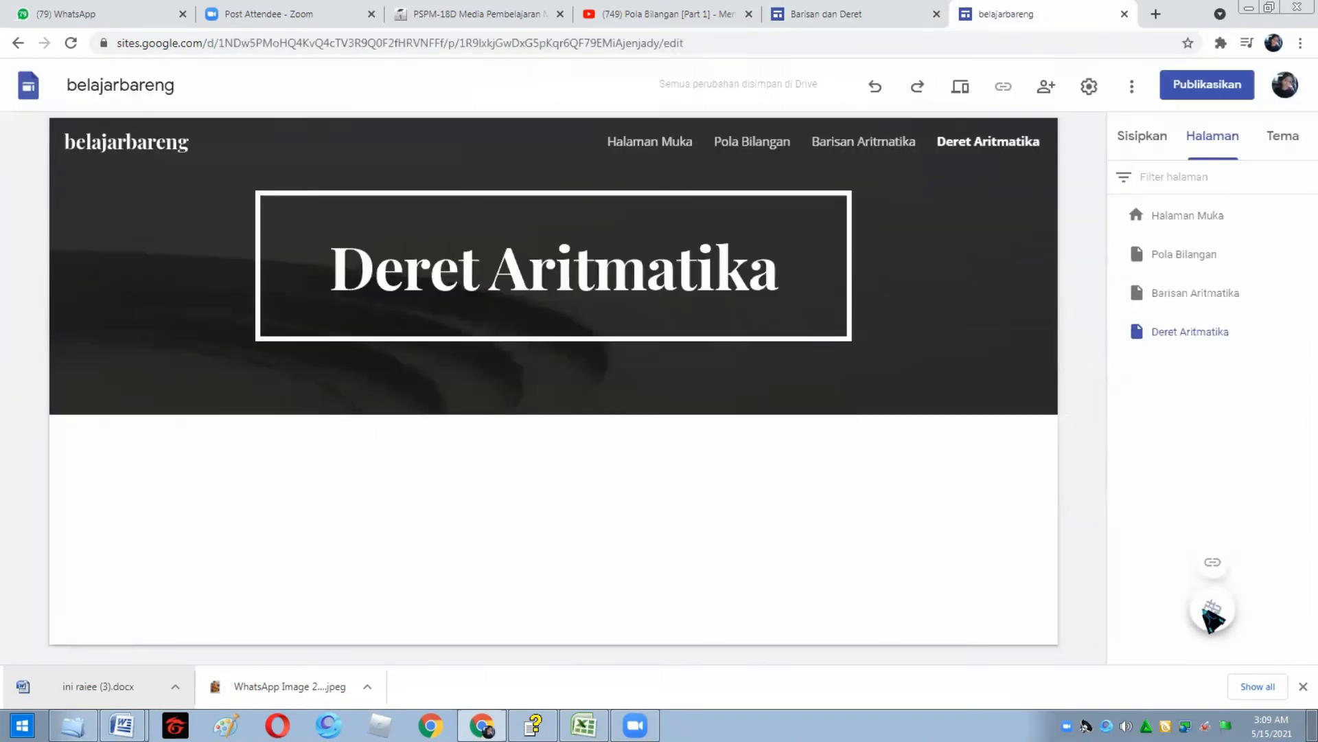
- Add a page named "Deret Geometri" to the site
{"action": "left_click", "coordinate": [1214, 610]}
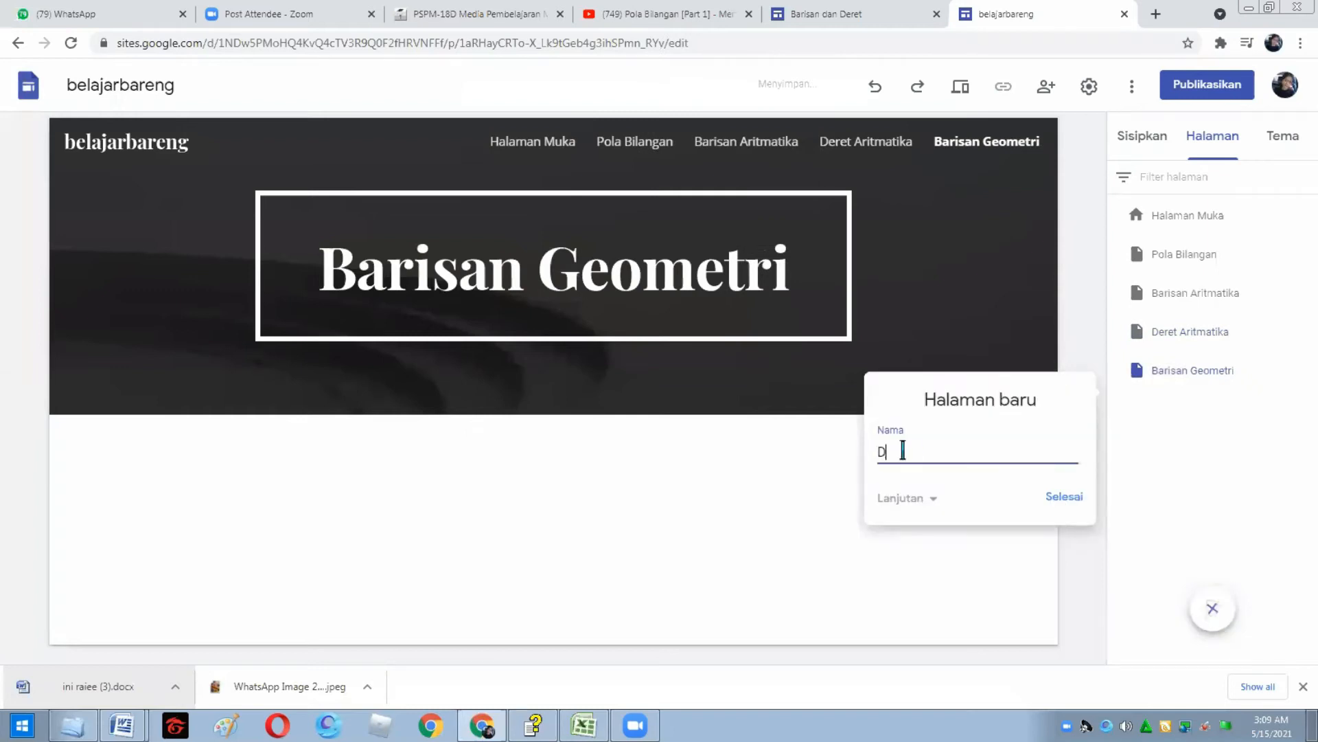
{"action": "type", "text": "Deret Geometri"}
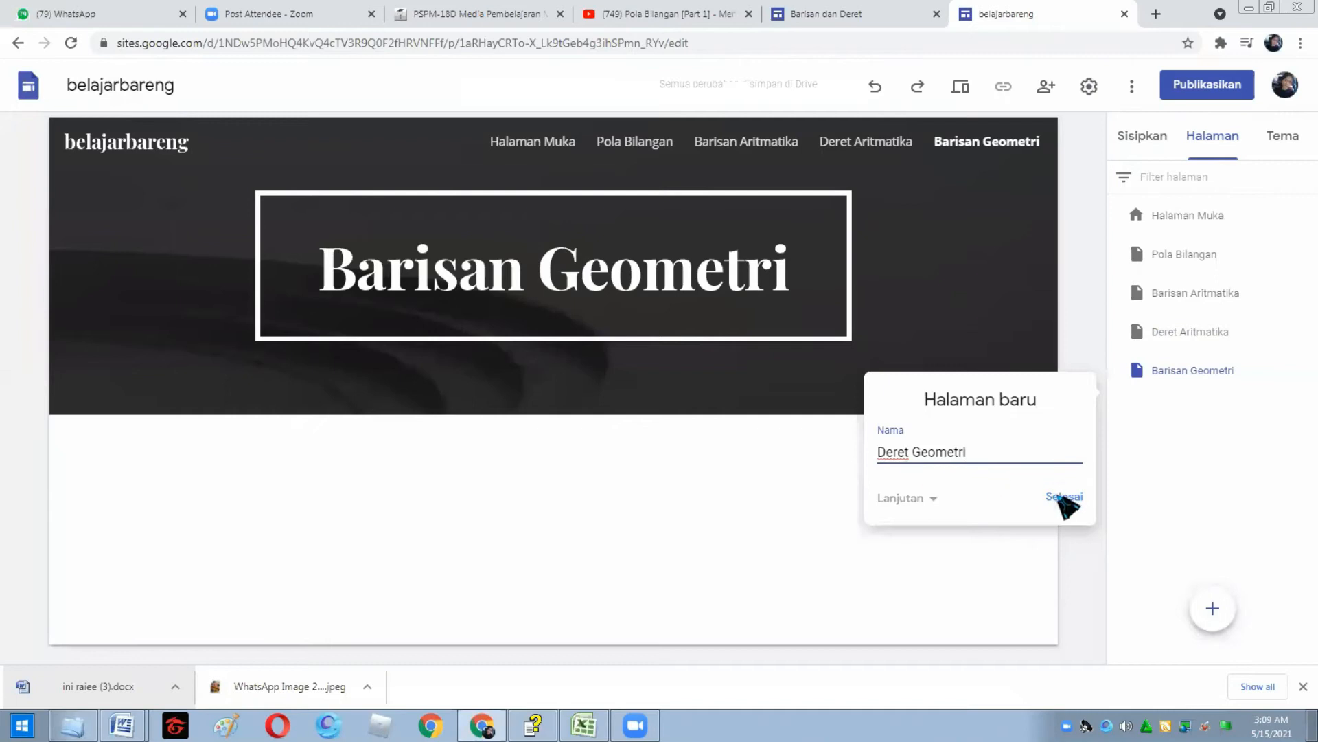
{"action": "left_click", "coordinate": [1064, 497]}
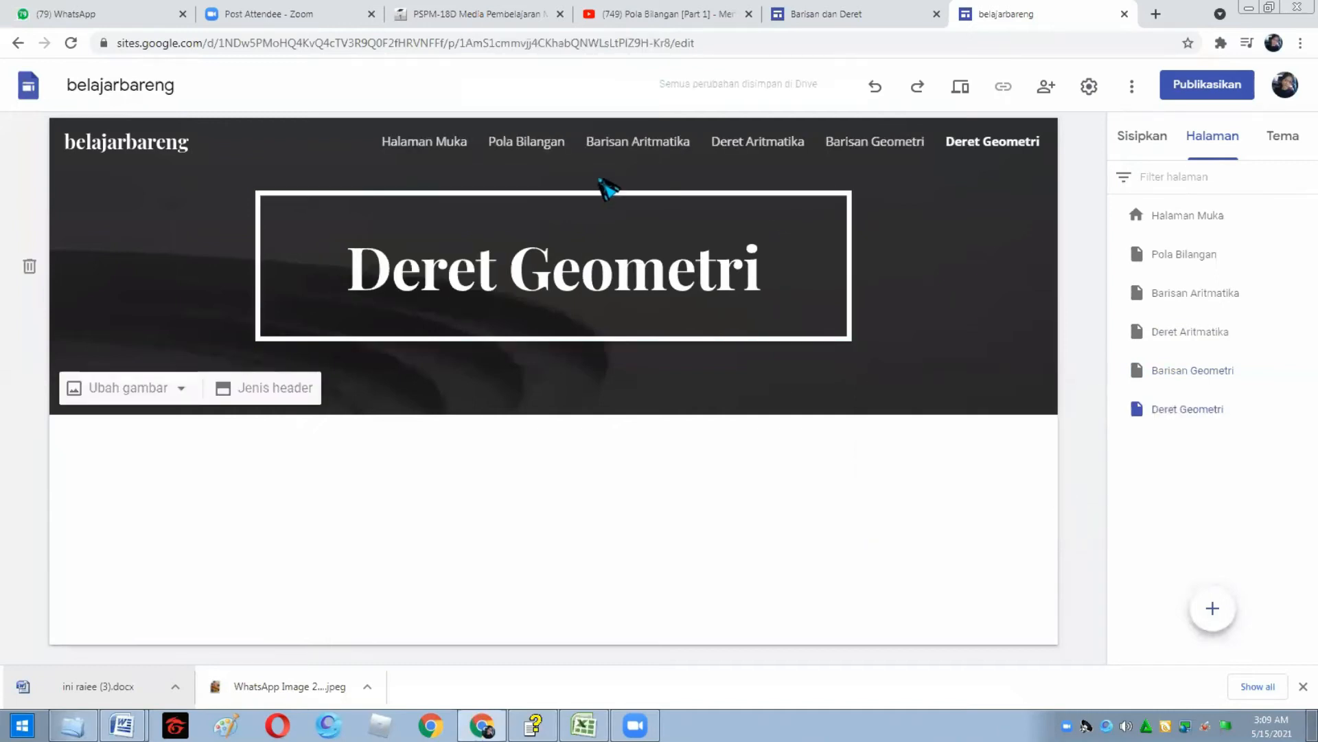
- Open the Pola Bilangan page for editing and review the section layout of the example site's Pola Bilangan page
{"action": "left_click", "coordinate": [533, 146]}
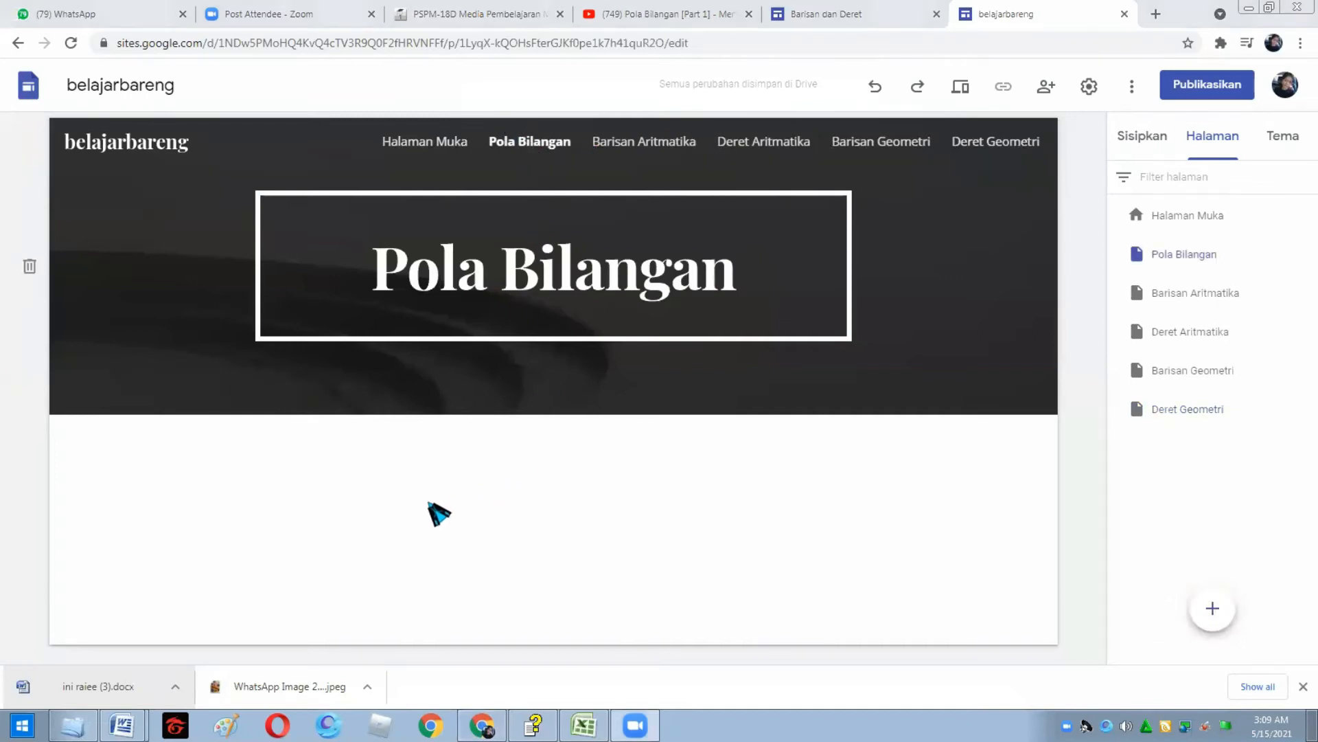
{"action": "left_click", "coordinate": [852, 15]}
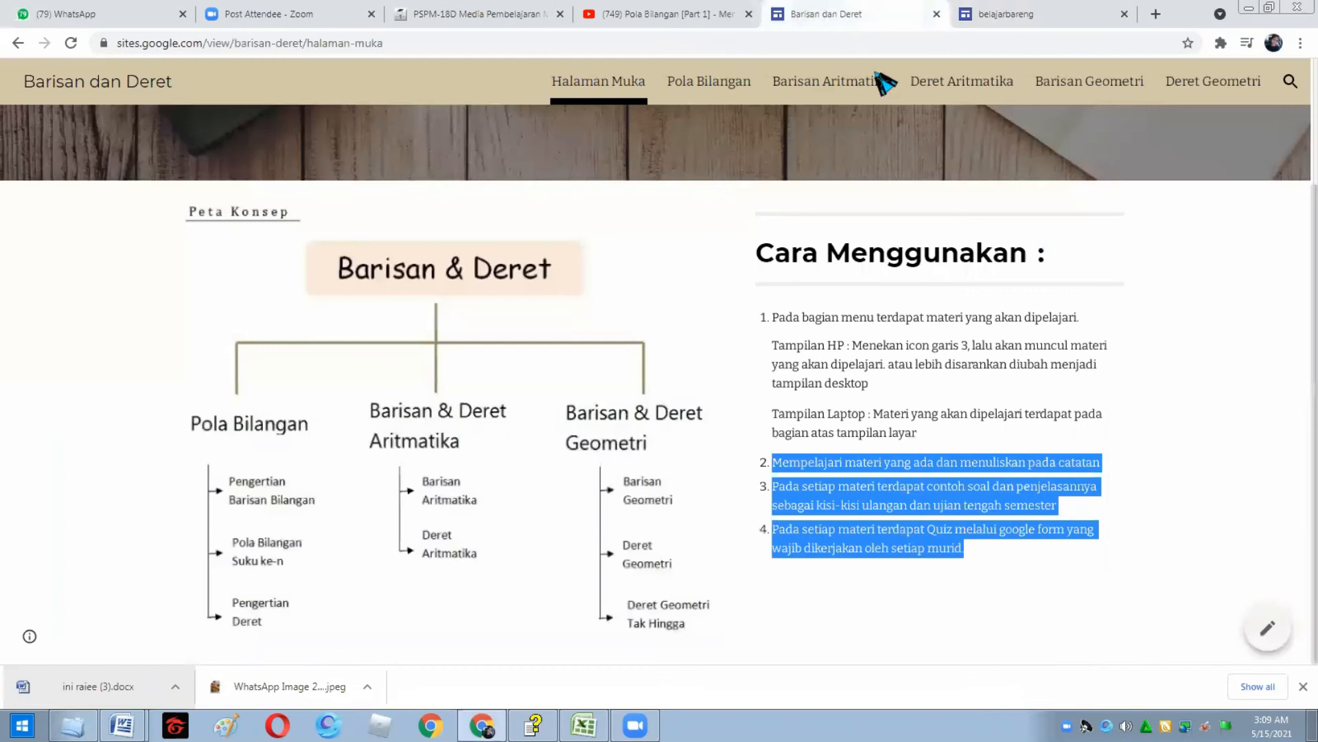
{"action": "left_click", "coordinate": [703, 88]}
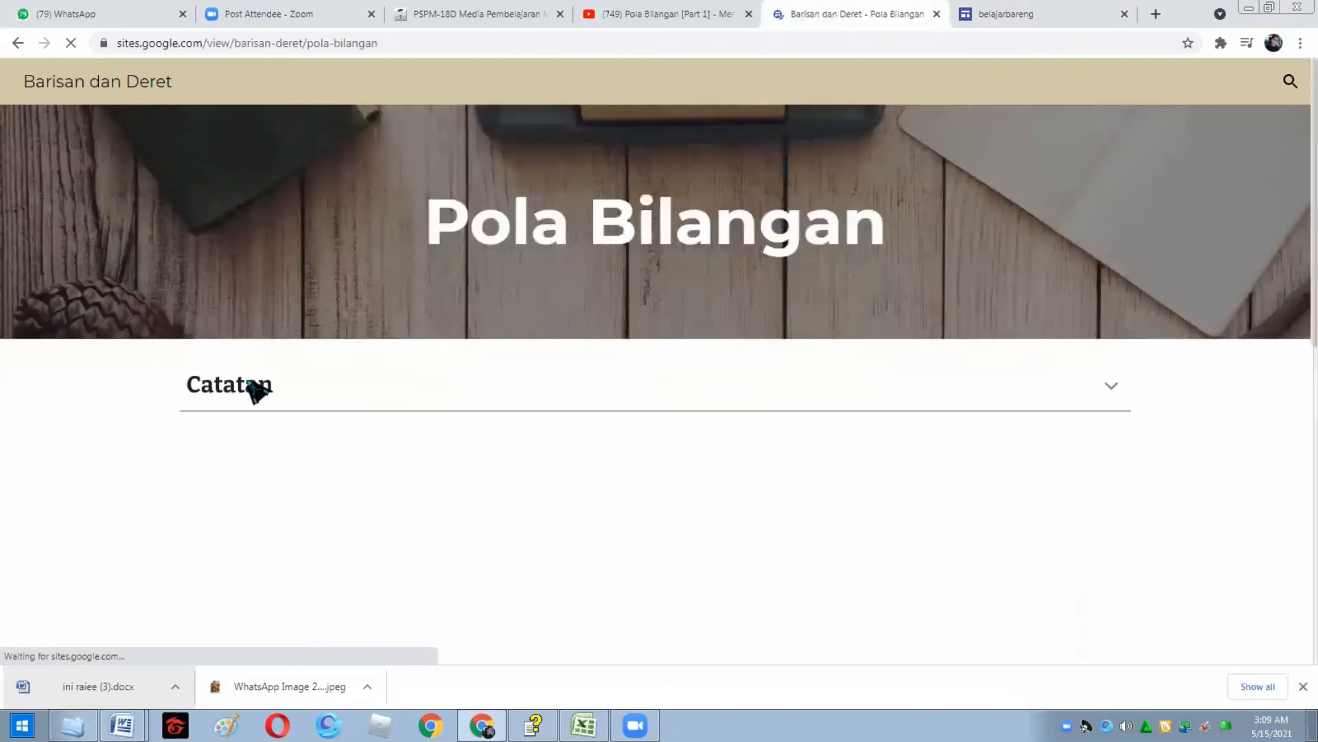
{"action": "scroll", "coordinate": [268, 412], "scroll_direction": "down", "scroll_amount": 5}
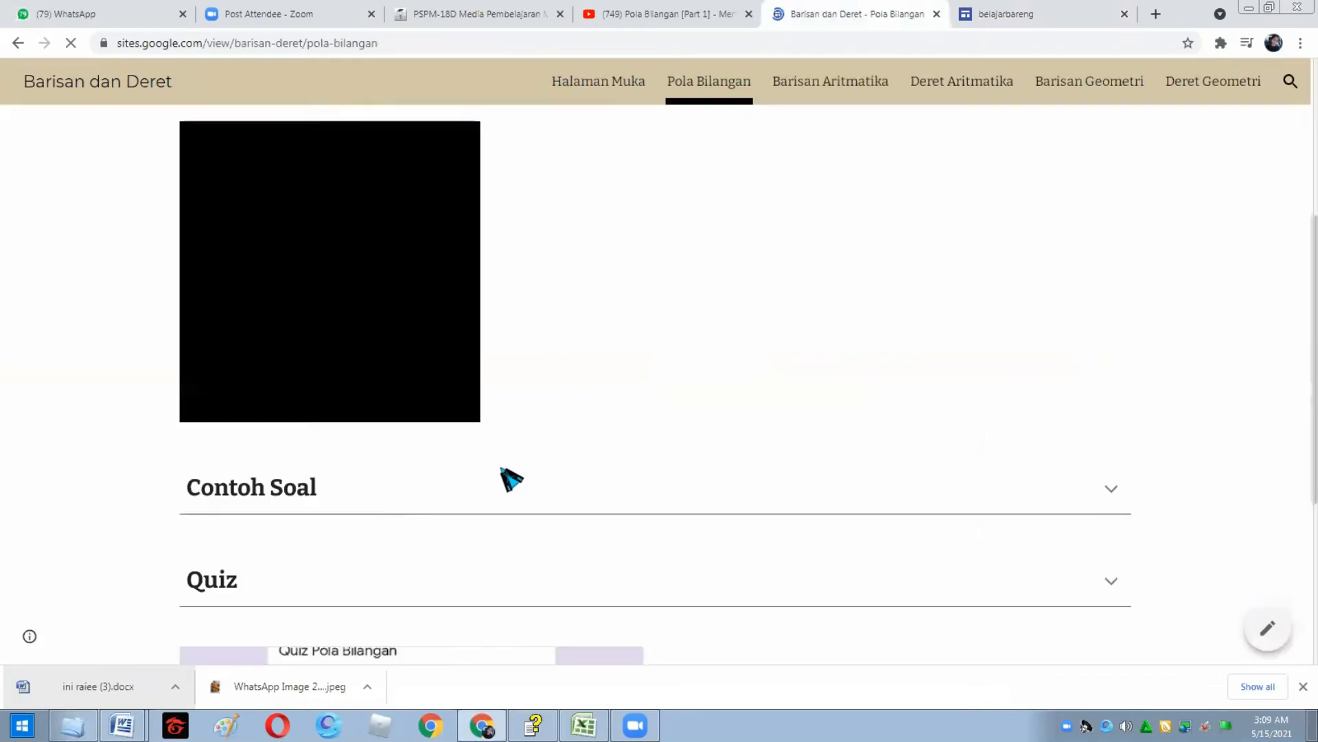
{"action": "left_click", "coordinate": [1006, 14]}
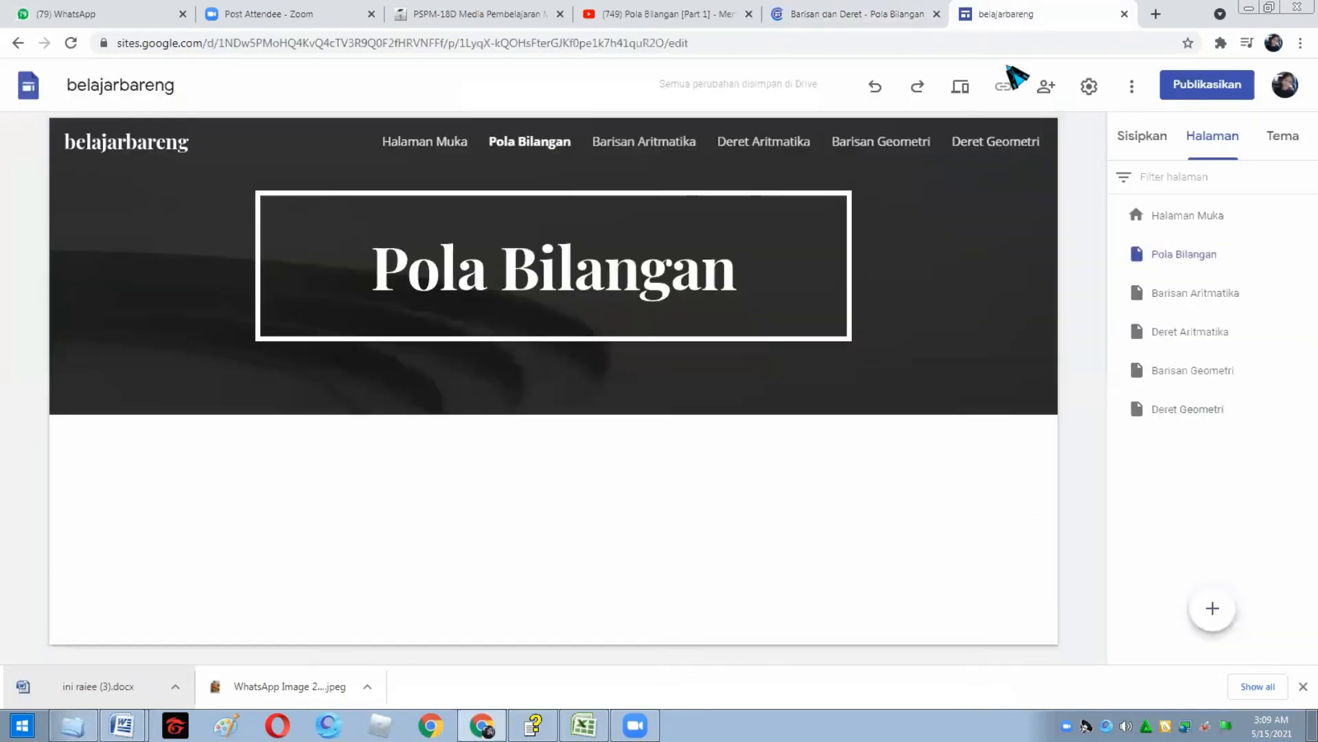
- Insert a collapsible text block below the Pola Bilangan header and enter "Catatan" as its heading
{"action": "left_click", "coordinate": [1143, 136]}
{"action": "scroll", "coordinate": [1229, 467], "scroll_direction": "down", "scroll_amount": 1}
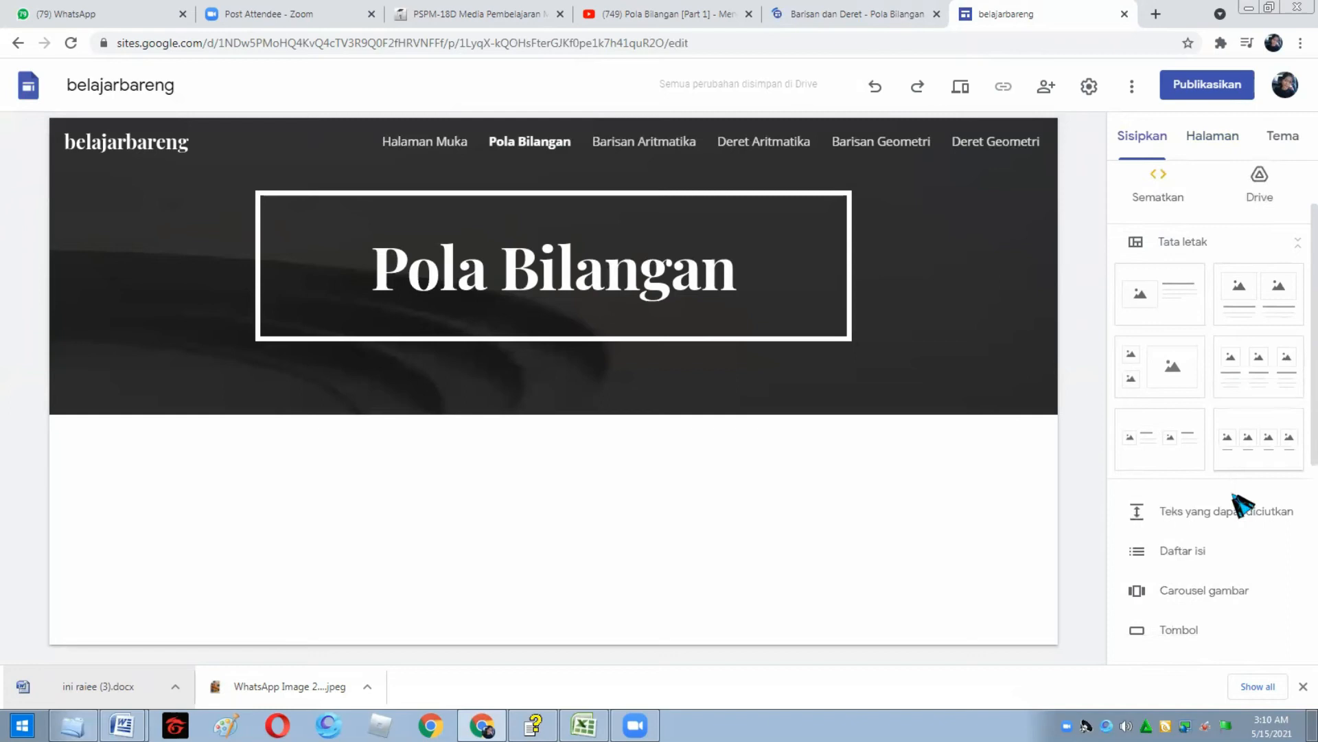
{"action": "left_click", "coordinate": [1229, 524]}
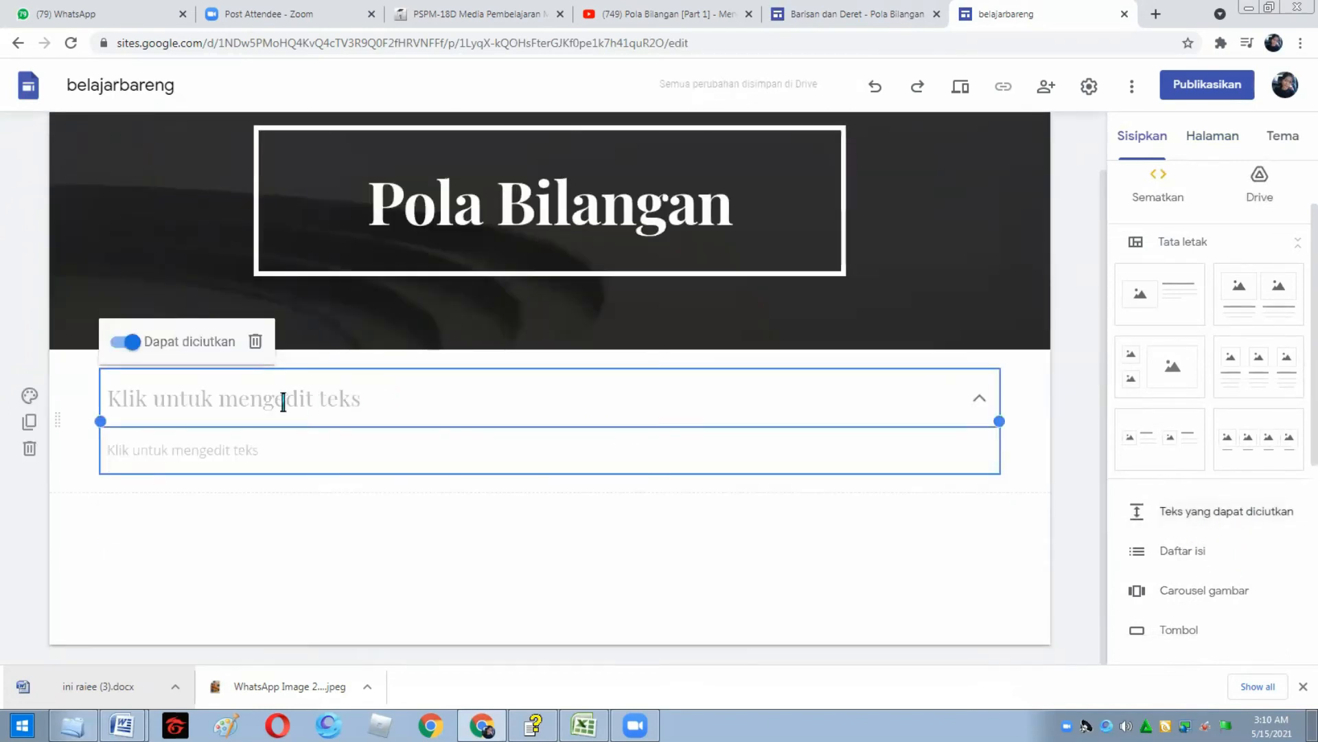
{"action": "left_click", "coordinate": [283, 402]}
{"action": "type", "text": "Cata"}
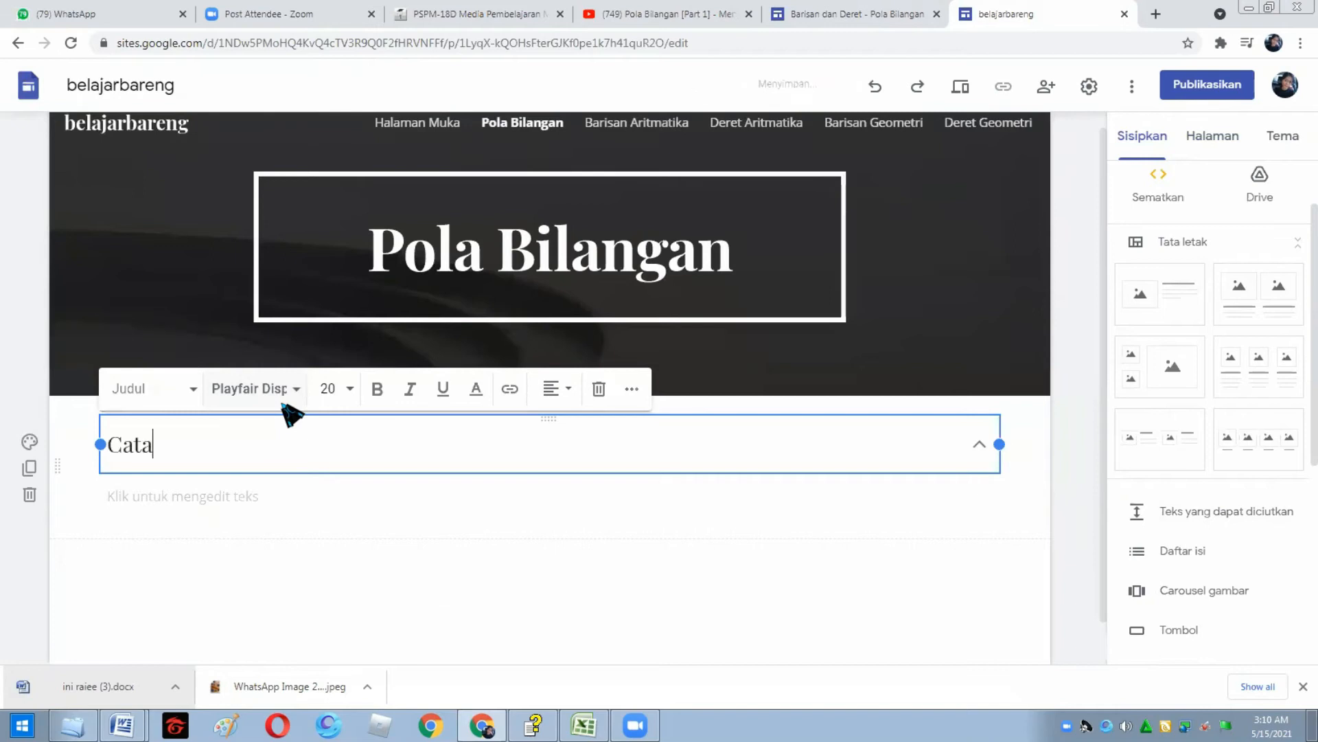
{"action": "type", "text": "tan"}
- Set the font of the "Catatan" heading to Comfortaa
{"action": "double_click", "coordinate": [191, 441]}
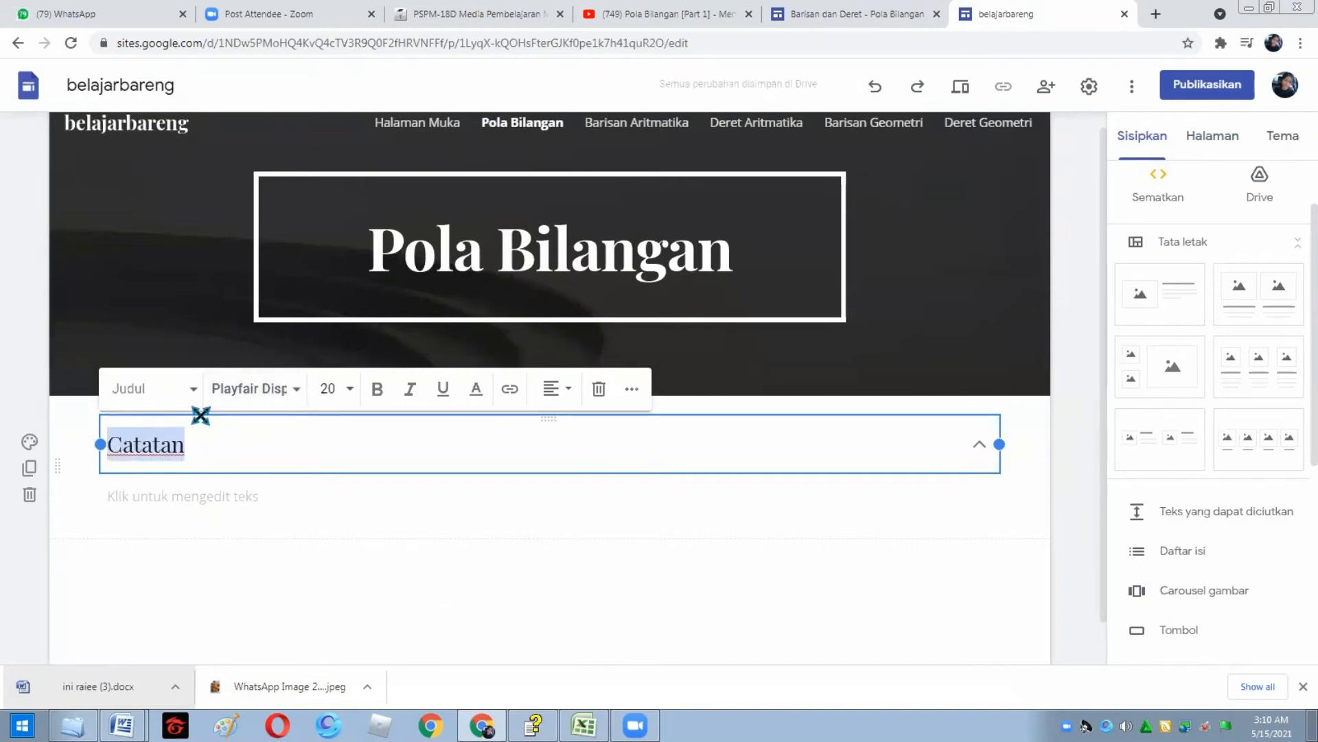
{"action": "left_click", "coordinate": [292, 397]}
{"action": "mouse_move", "coordinate": [332, 541]}
{"action": "left_click", "coordinate": [359, 571]}
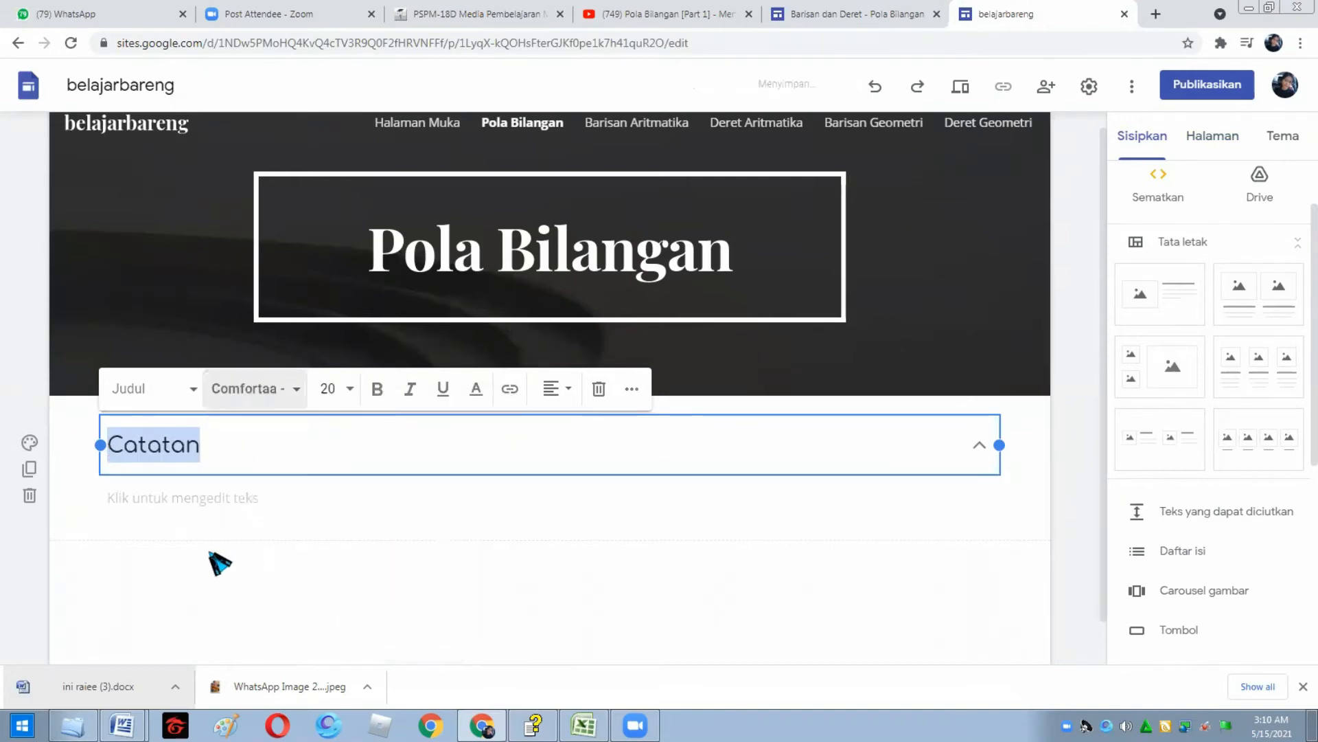
{"action": "left_click", "coordinate": [264, 577]}
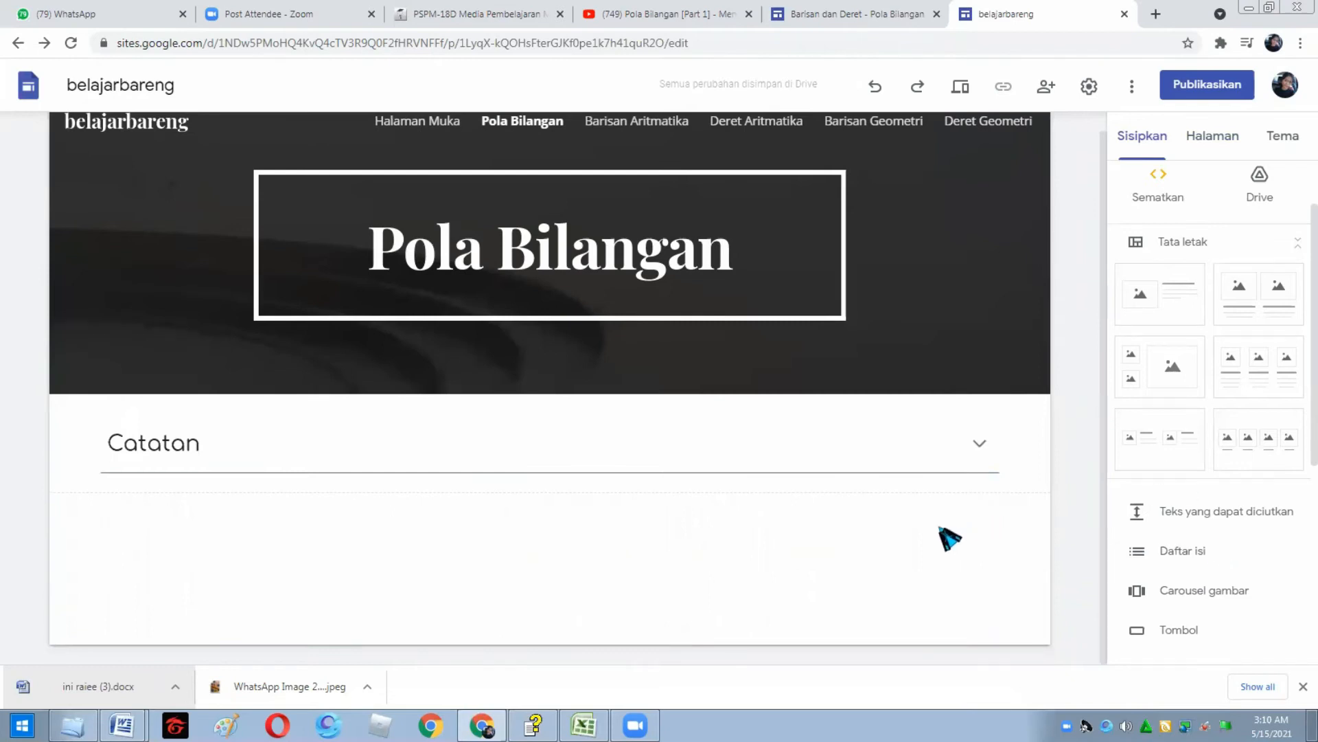
{"action": "left_click_drag", "start_coordinate": [1189, 512], "coordinate": [312, 532]}
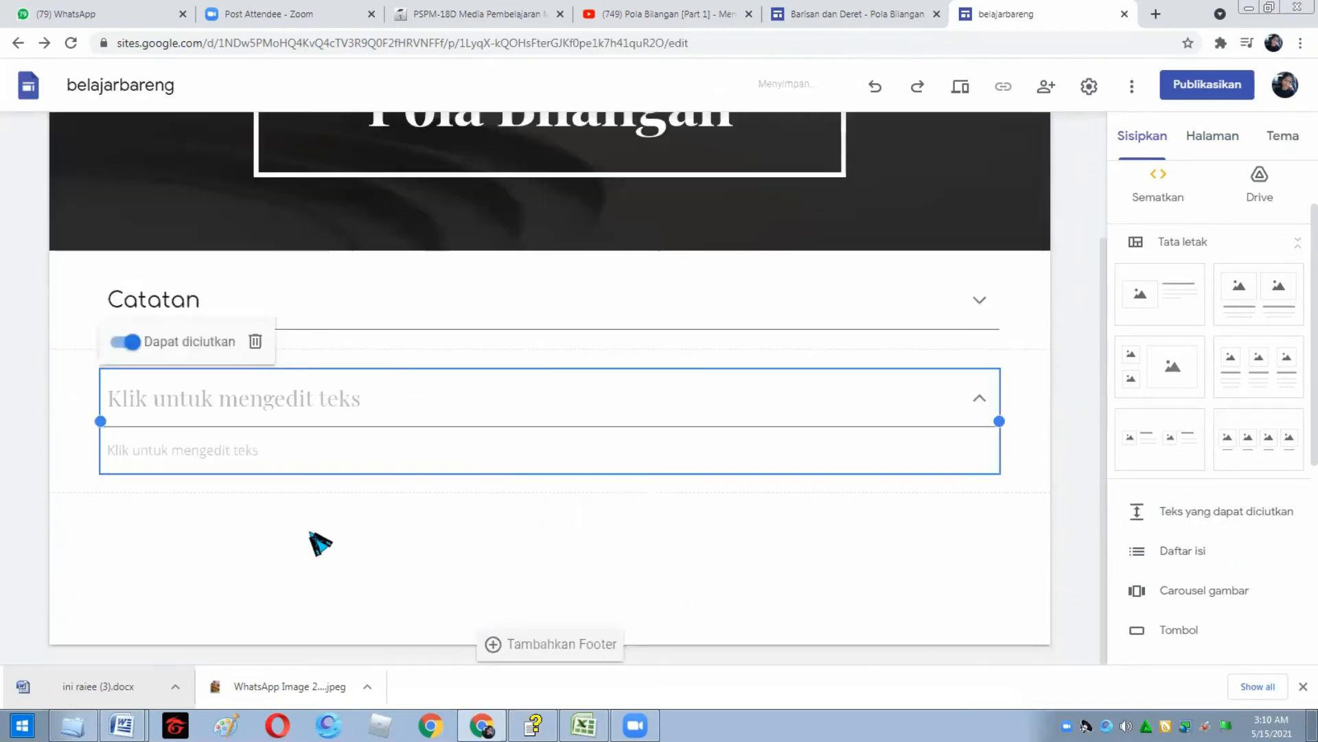
{"action": "left_click", "coordinate": [315, 530]}
{"action": "left_click", "coordinate": [347, 443]}
{"action": "left_click", "coordinate": [309, 496]}
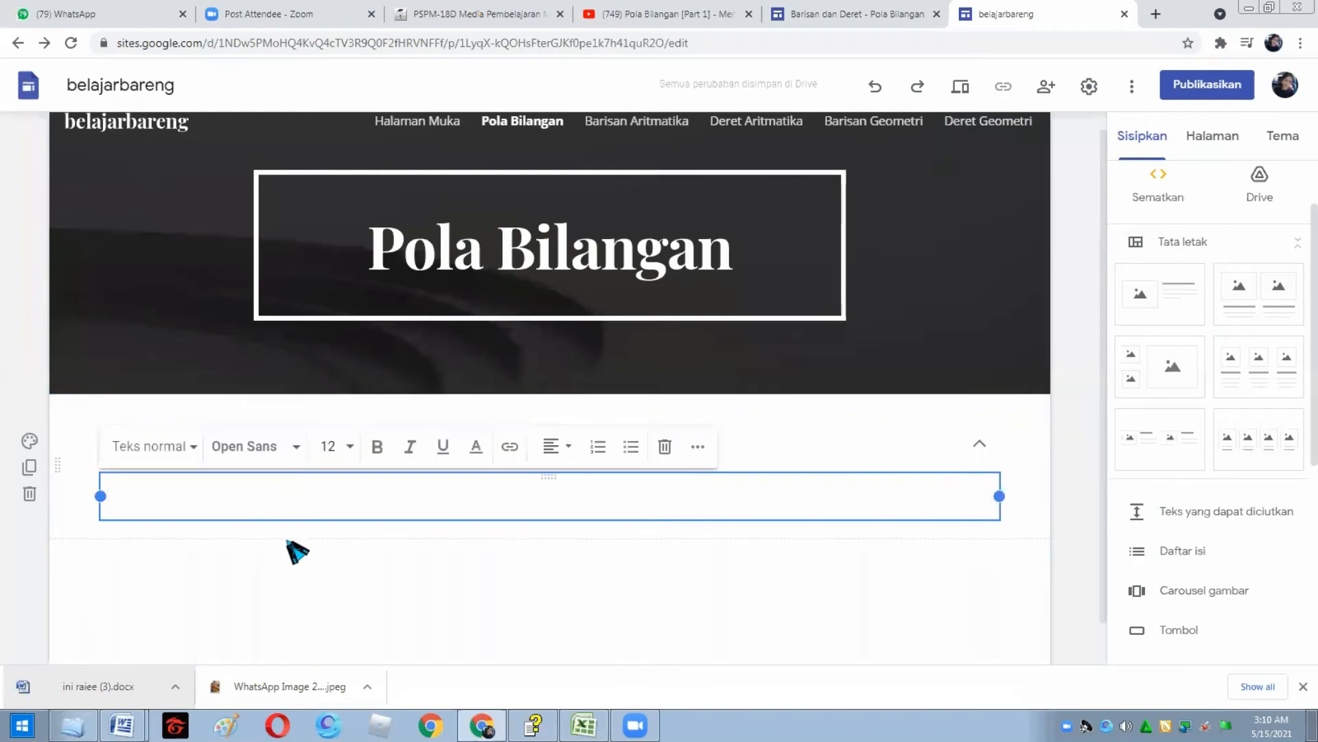
{"action": "type", "text": "d"}
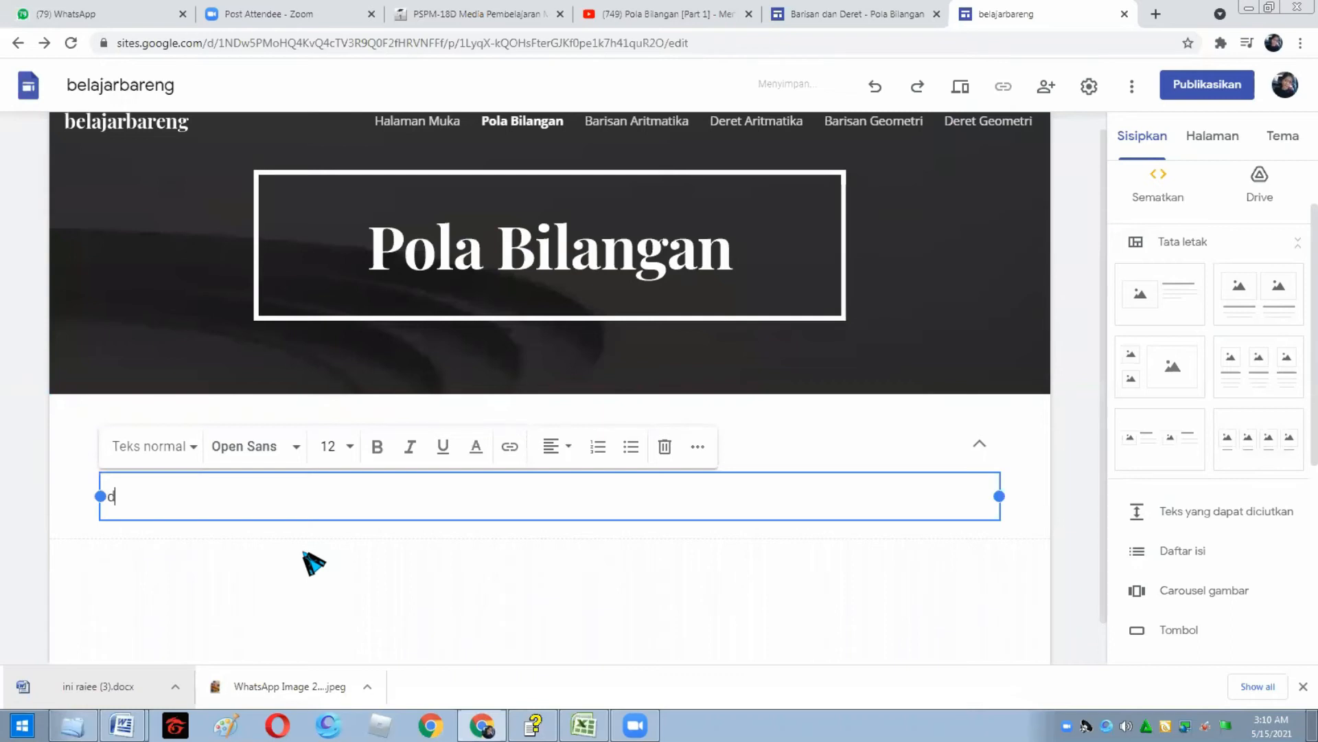
{"action": "left_click", "coordinate": [314, 564]}
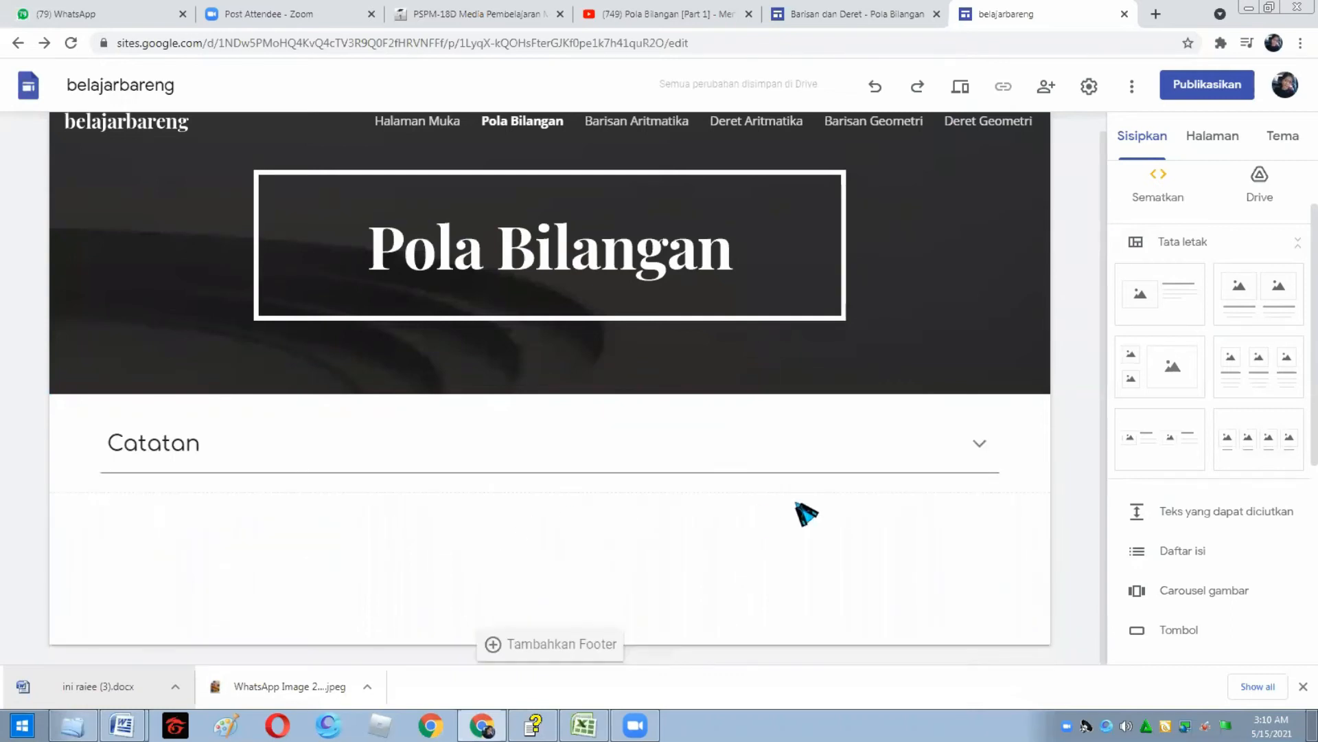
- Copy section 1, "Pengertian Barisan Bilangan", from the Word document ini raiee (3) and paste it into the body of the Catatan block
{"action": "left_click", "coordinate": [982, 445]}
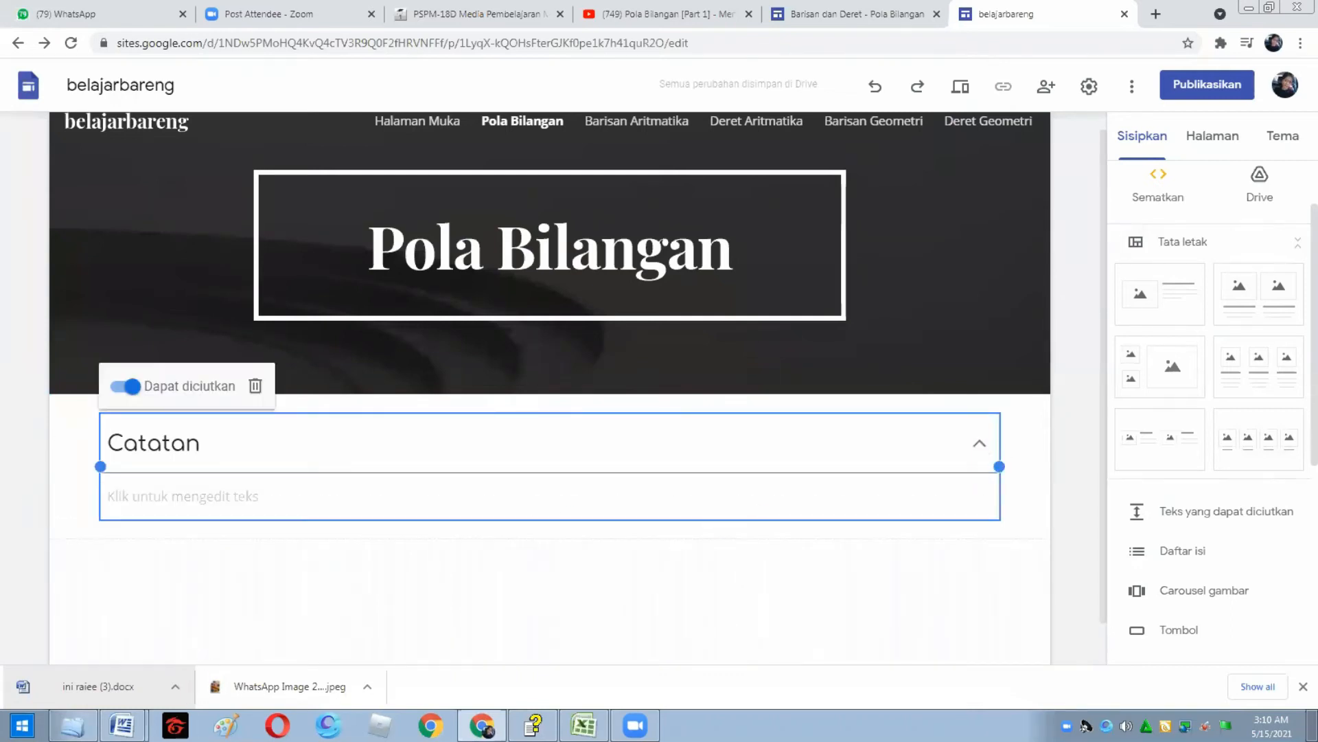
{"action": "mouse_move", "coordinate": [122, 725]}
{"action": "left_click", "coordinate": [100, 656]}
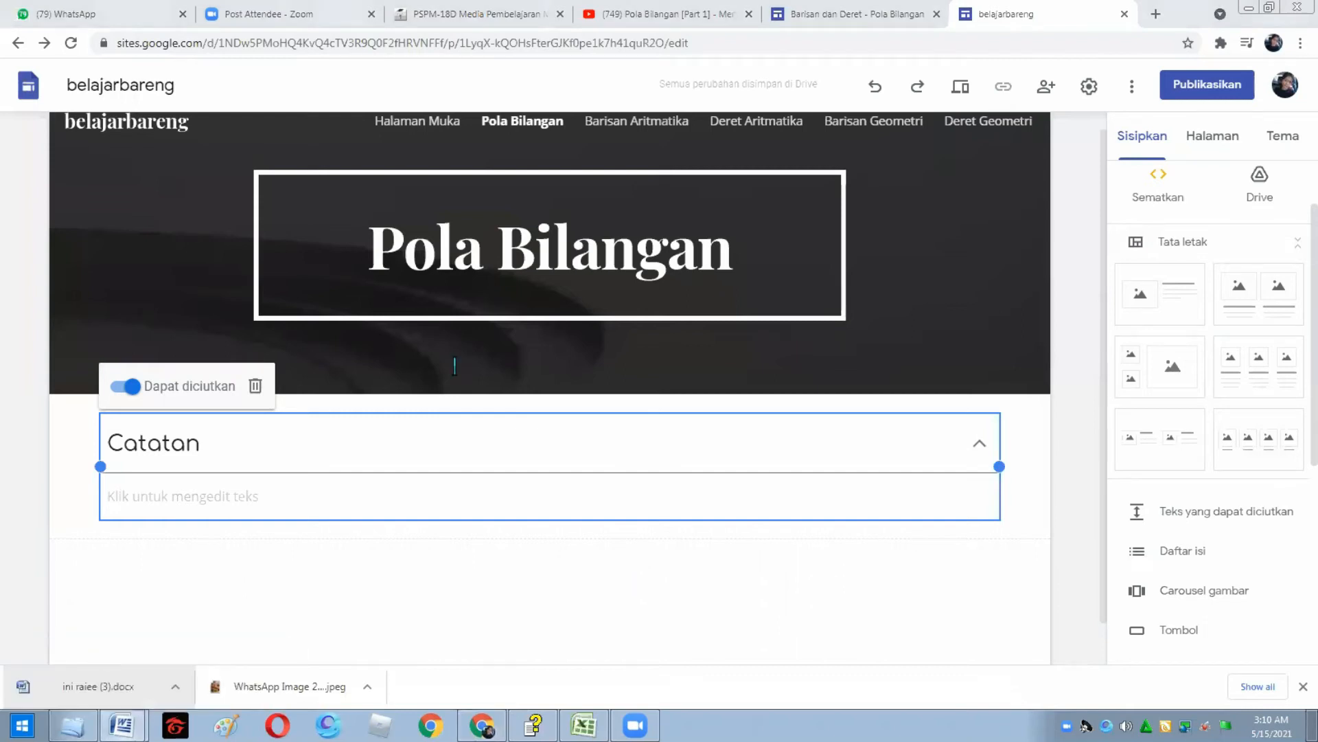
{"action": "left_click_drag", "start_coordinate": [443, 254], "coordinate": [798, 558]}
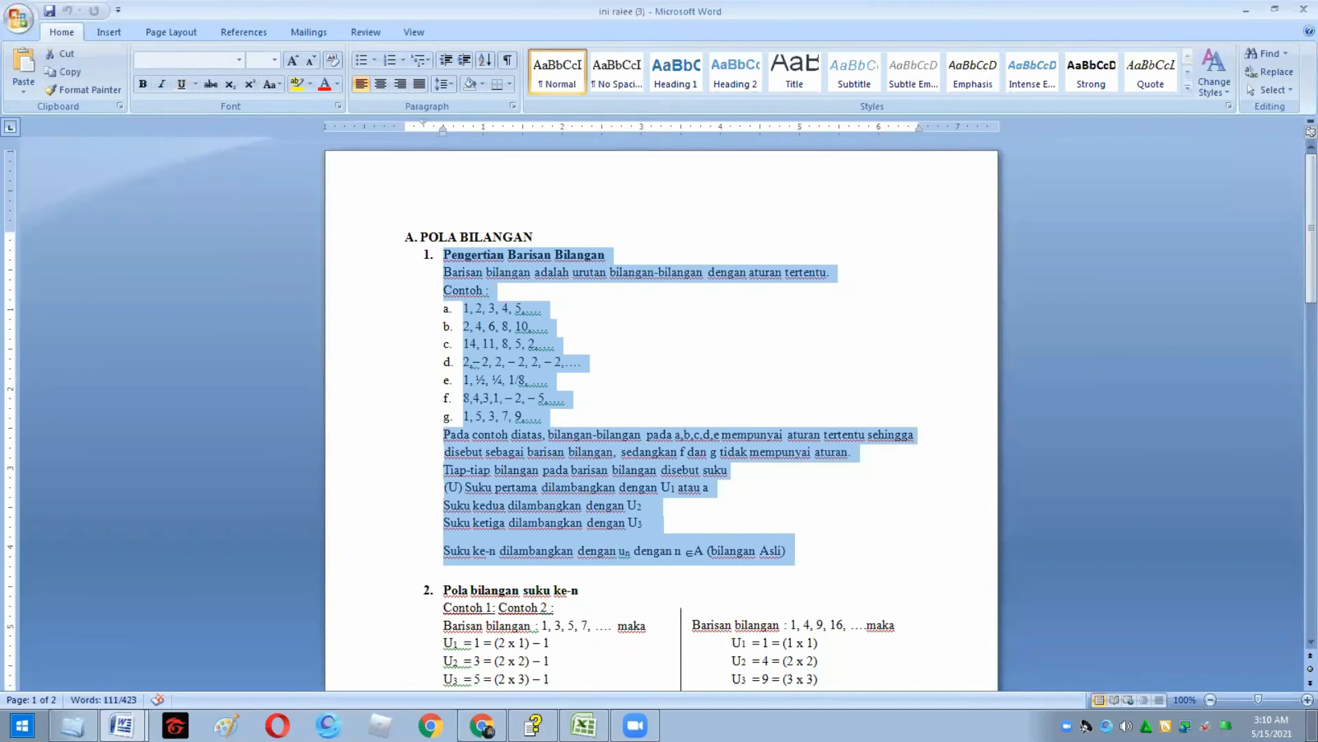
{"action": "key", "text": "alt+Tab"}
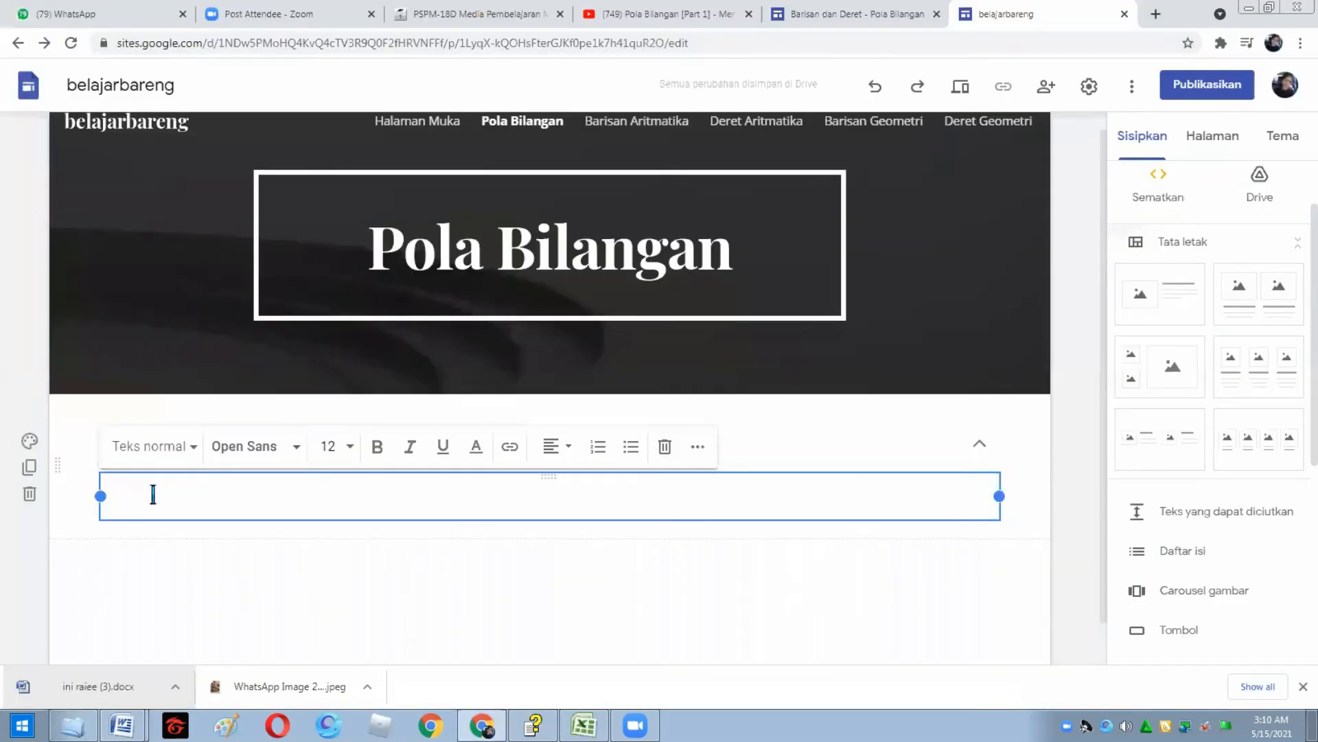
{"action": "key", "text": "ctrl+v"}
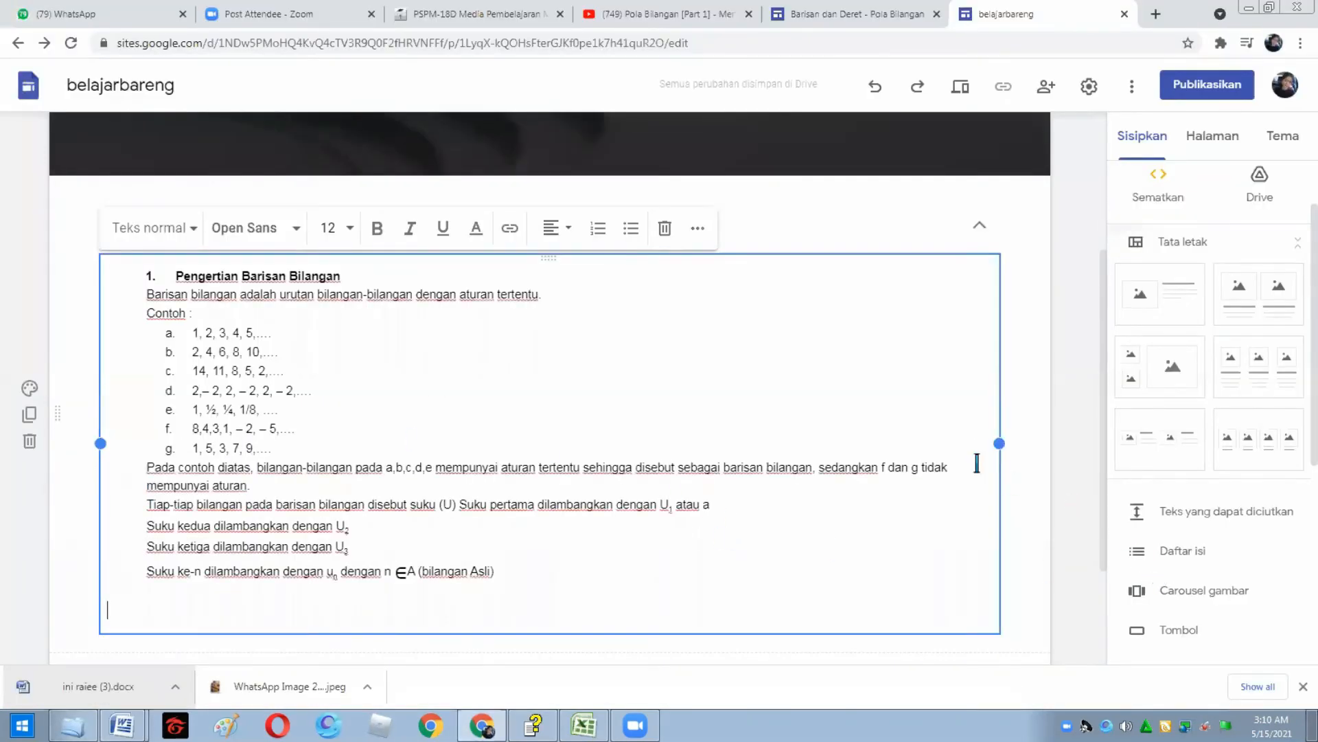
{"action": "left_click", "coordinate": [1043, 517]}
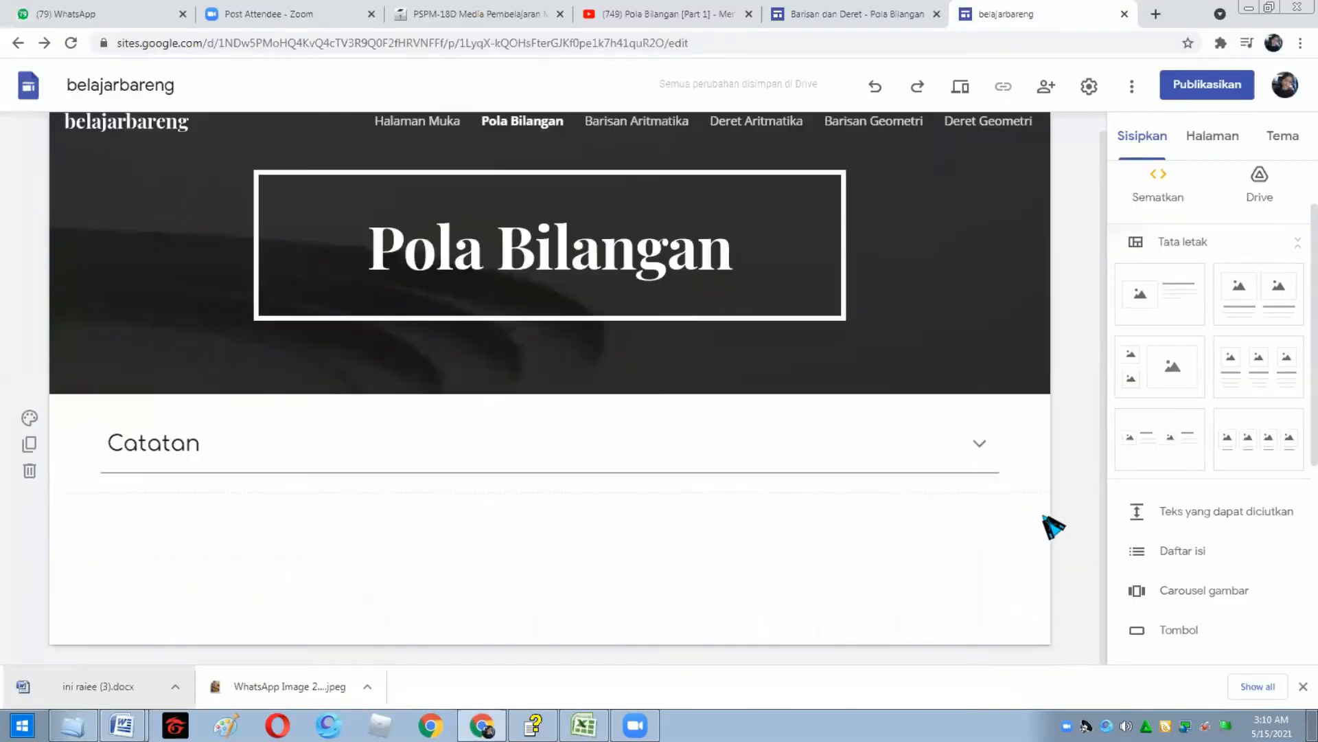
- Check what follows Catatan on the example site and insert a layout with one image beside text below the Catatan block
{"action": "left_click", "coordinate": [854, 12]}
{"action": "scroll", "coordinate": [335, 332], "scroll_direction": "down", "scroll_amount": 3}
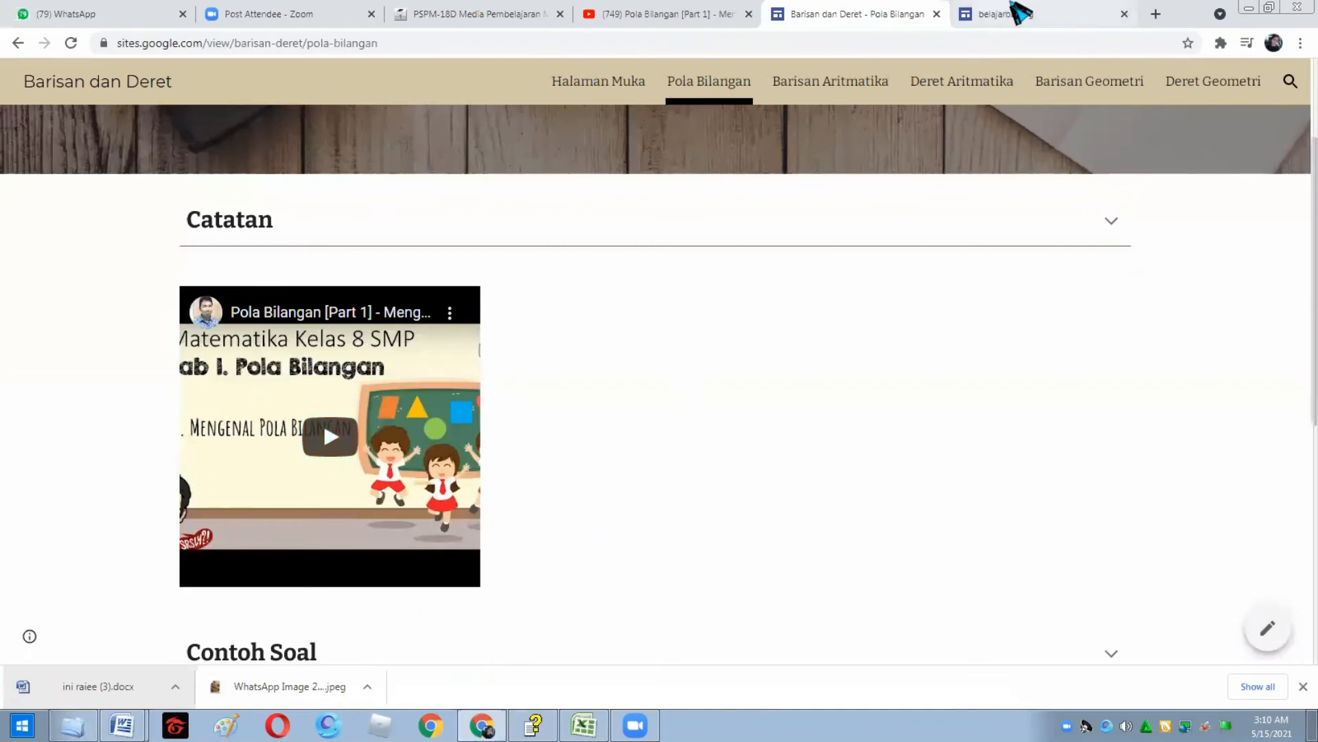
{"action": "left_click", "coordinate": [1017, 13]}
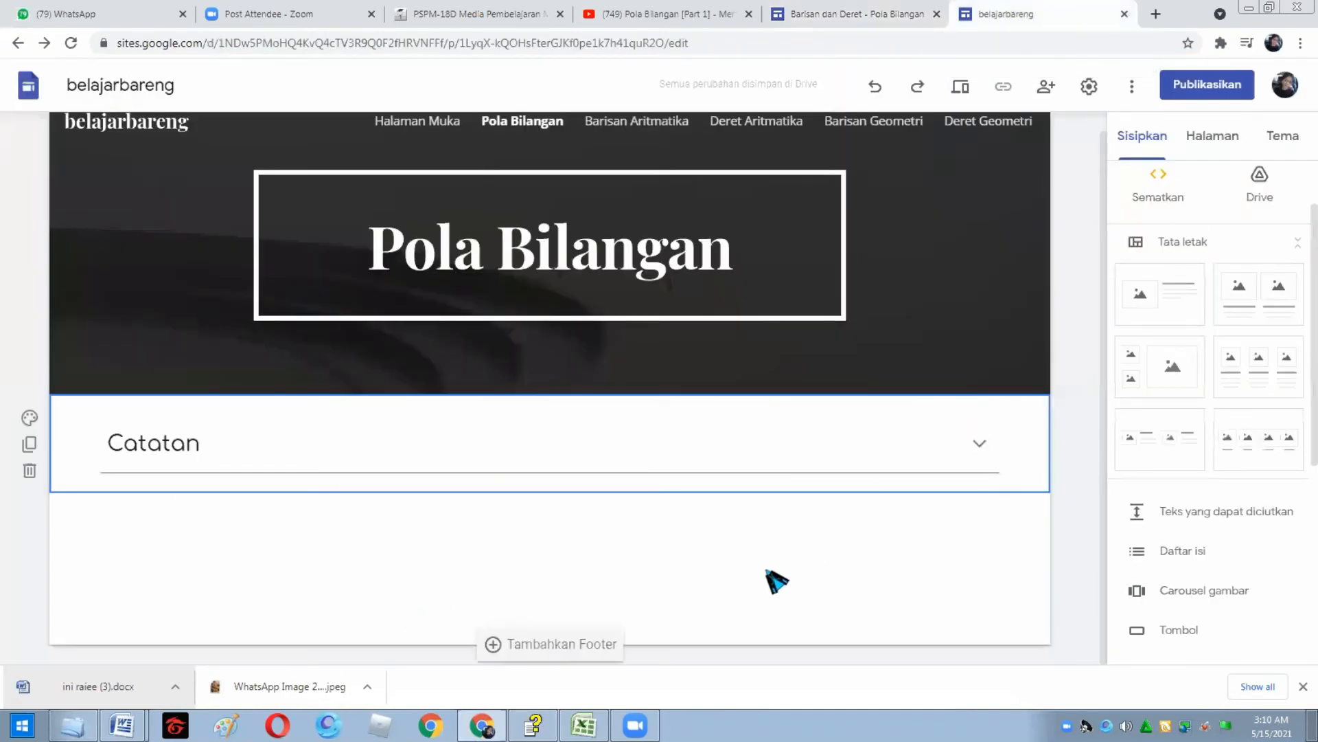
{"action": "left_click", "coordinate": [1167, 312]}
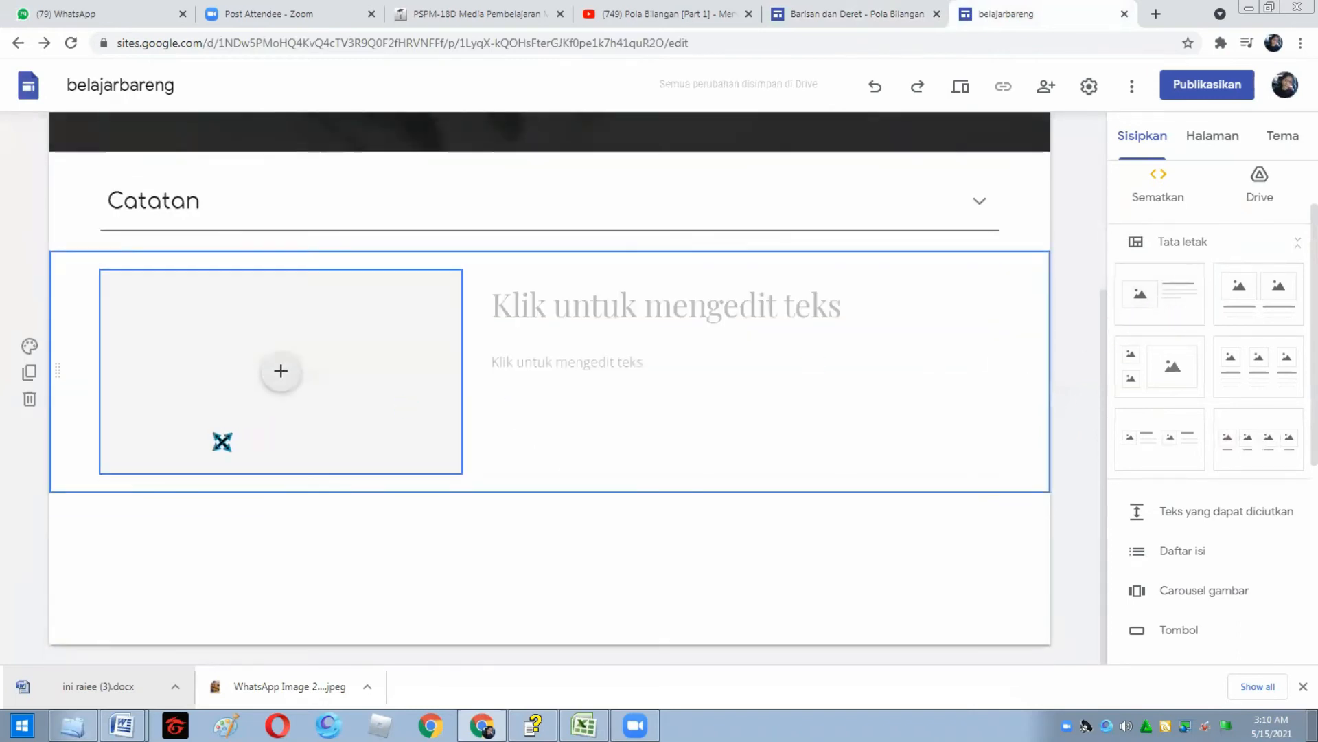
- Fill the layout's media placeholder with the YouTube video "Pola Bilangan [Part 1] - Mengenal Pola Bilangan", found through its copied share link
{"action": "left_click", "coordinate": [282, 373]}
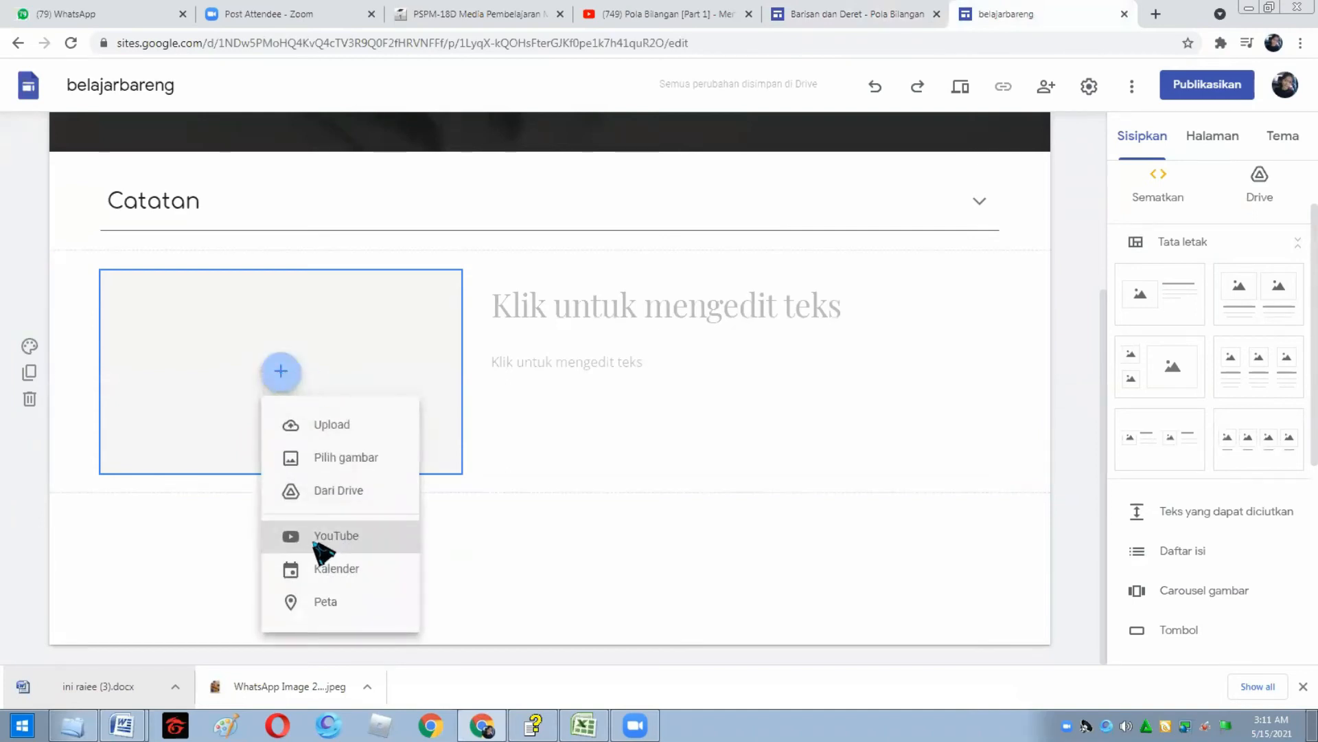
{"action": "left_click", "coordinate": [339, 547]}
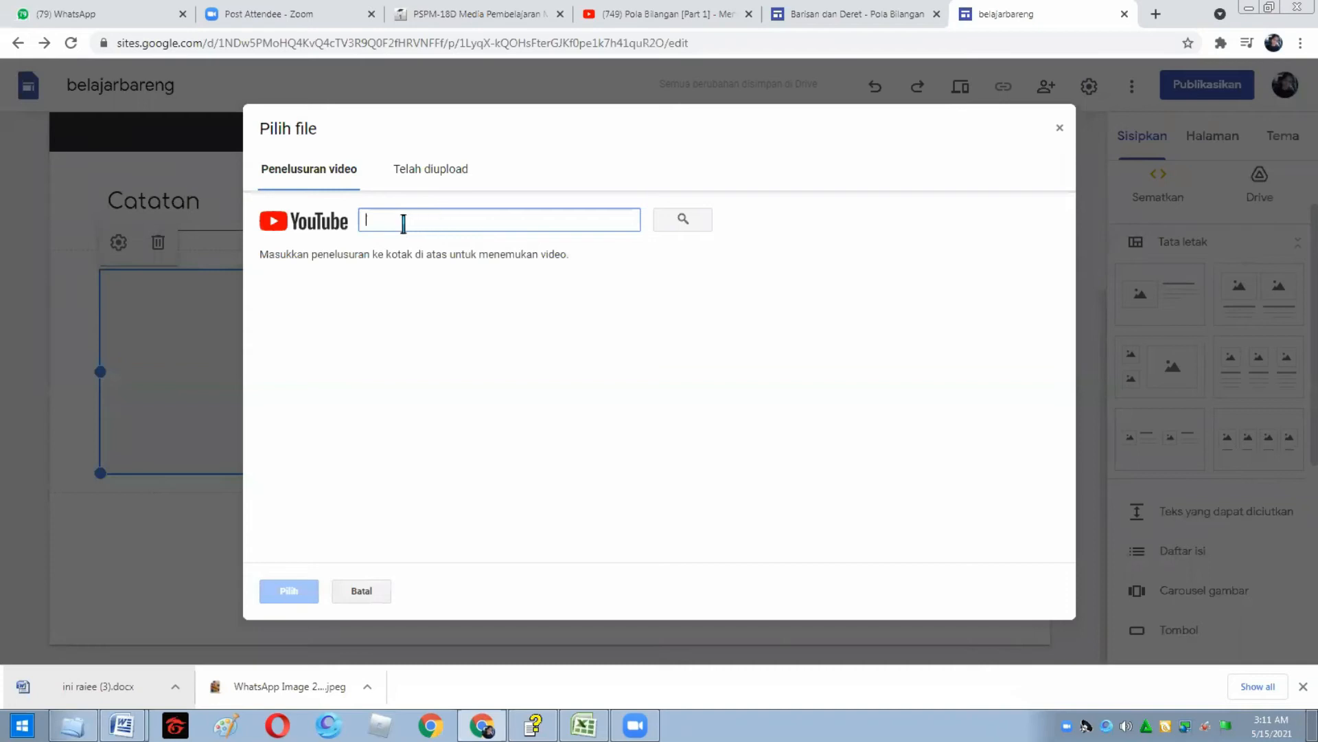
{"action": "left_click", "coordinate": [688, 15]}
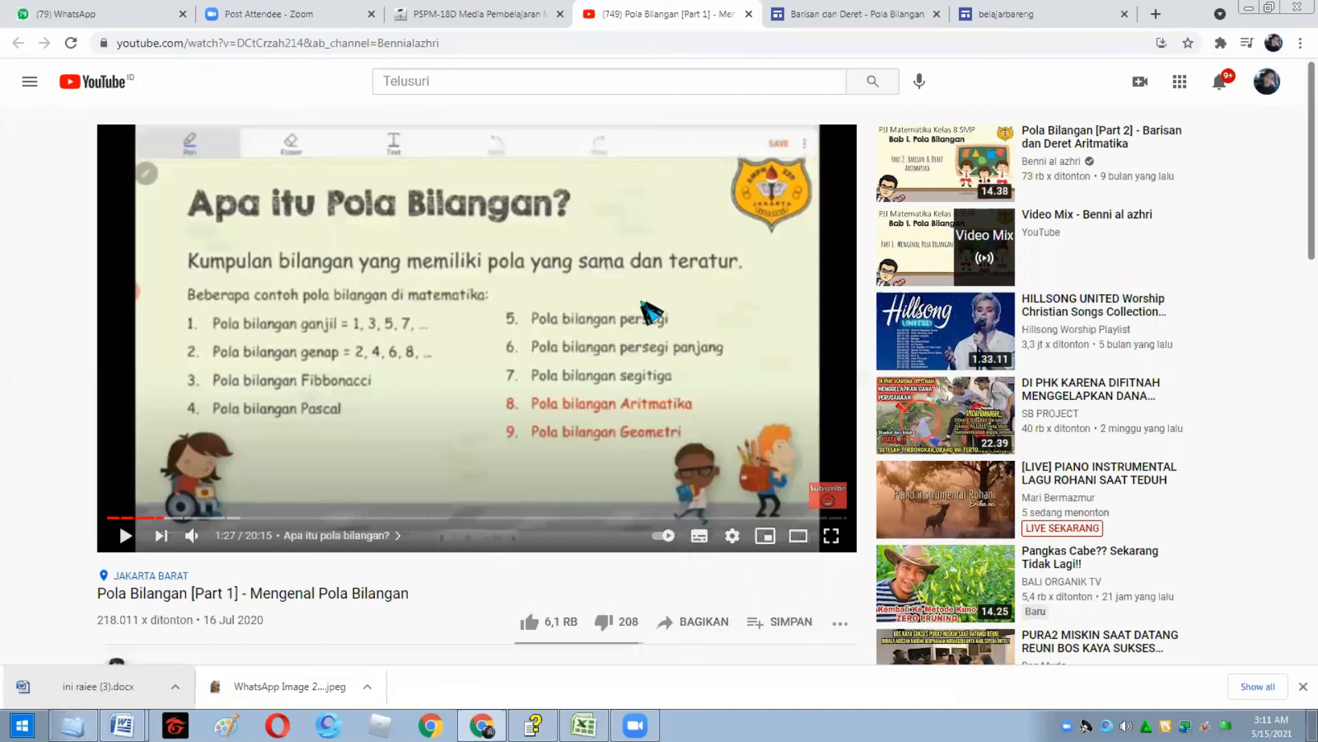
{"action": "left_click", "coordinate": [694, 621]}
{"action": "left_click", "coordinate": [817, 402]}
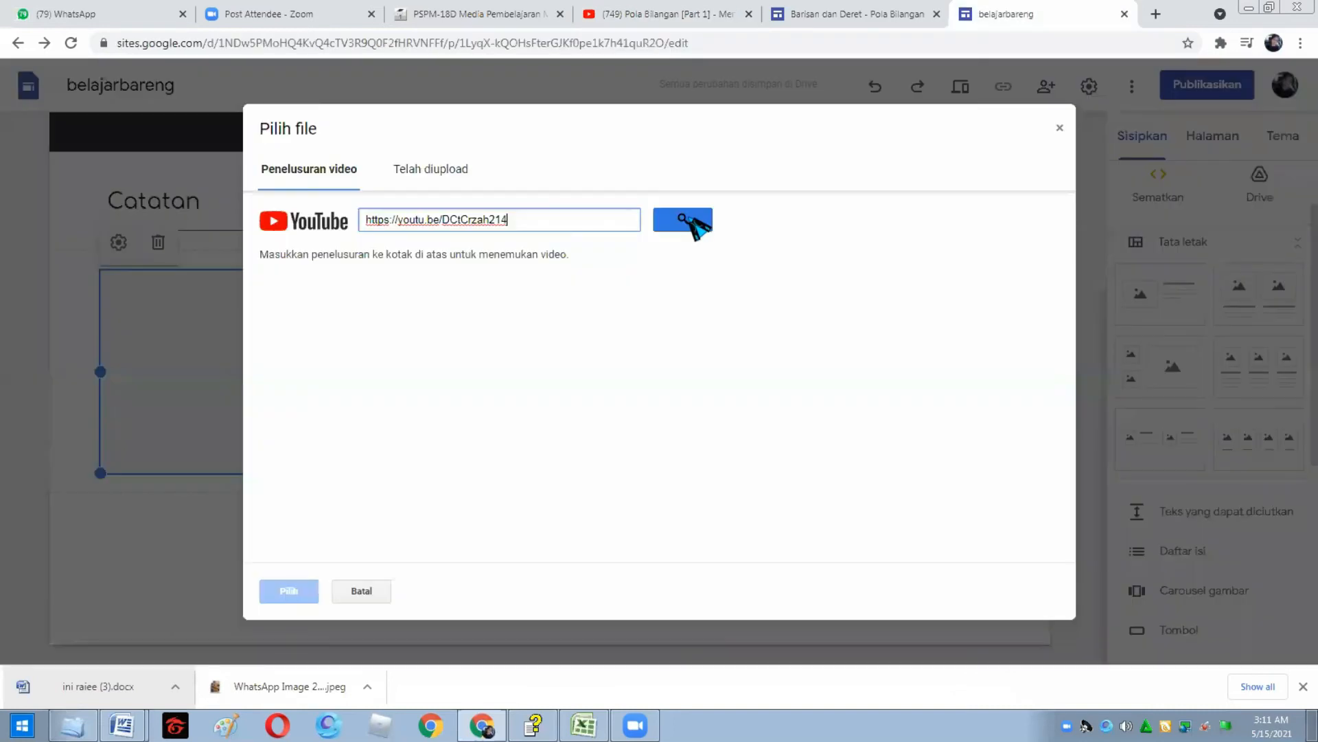
{"action": "left_click", "coordinate": [687, 224]}
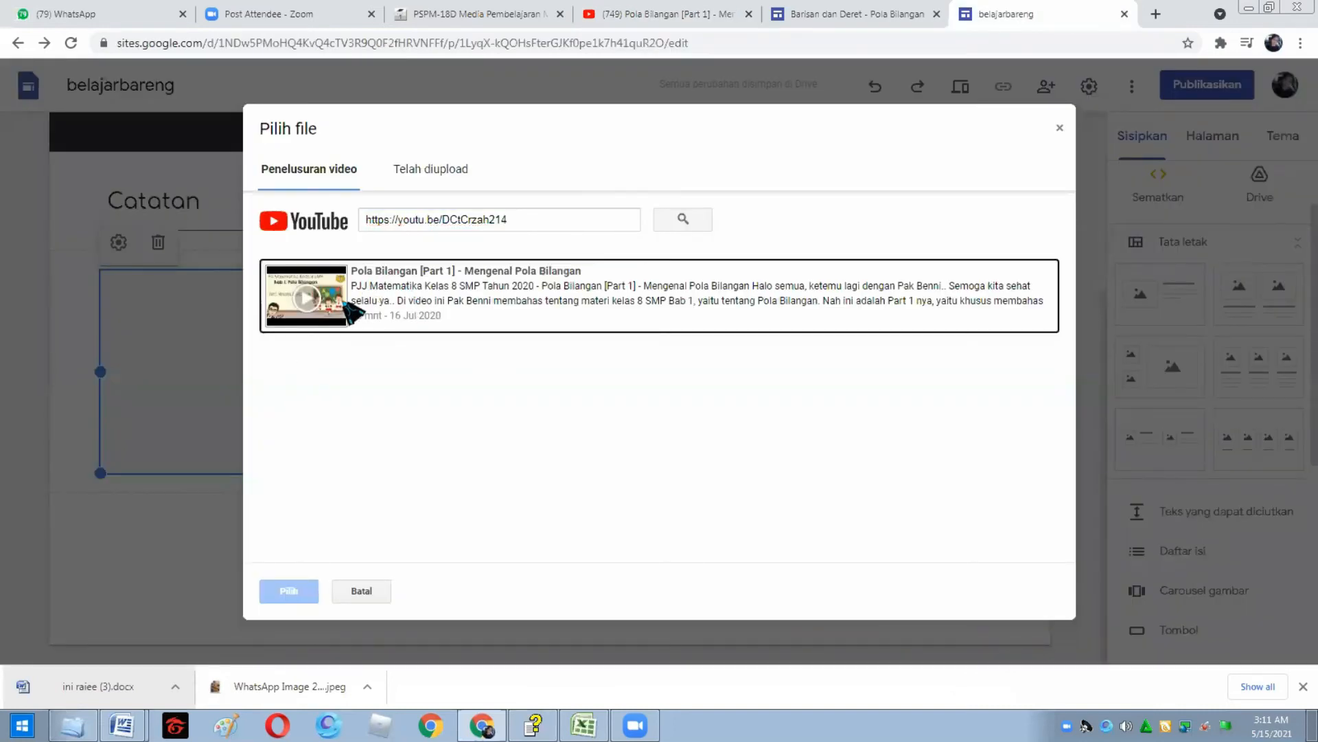
{"action": "left_click", "coordinate": [354, 312]}
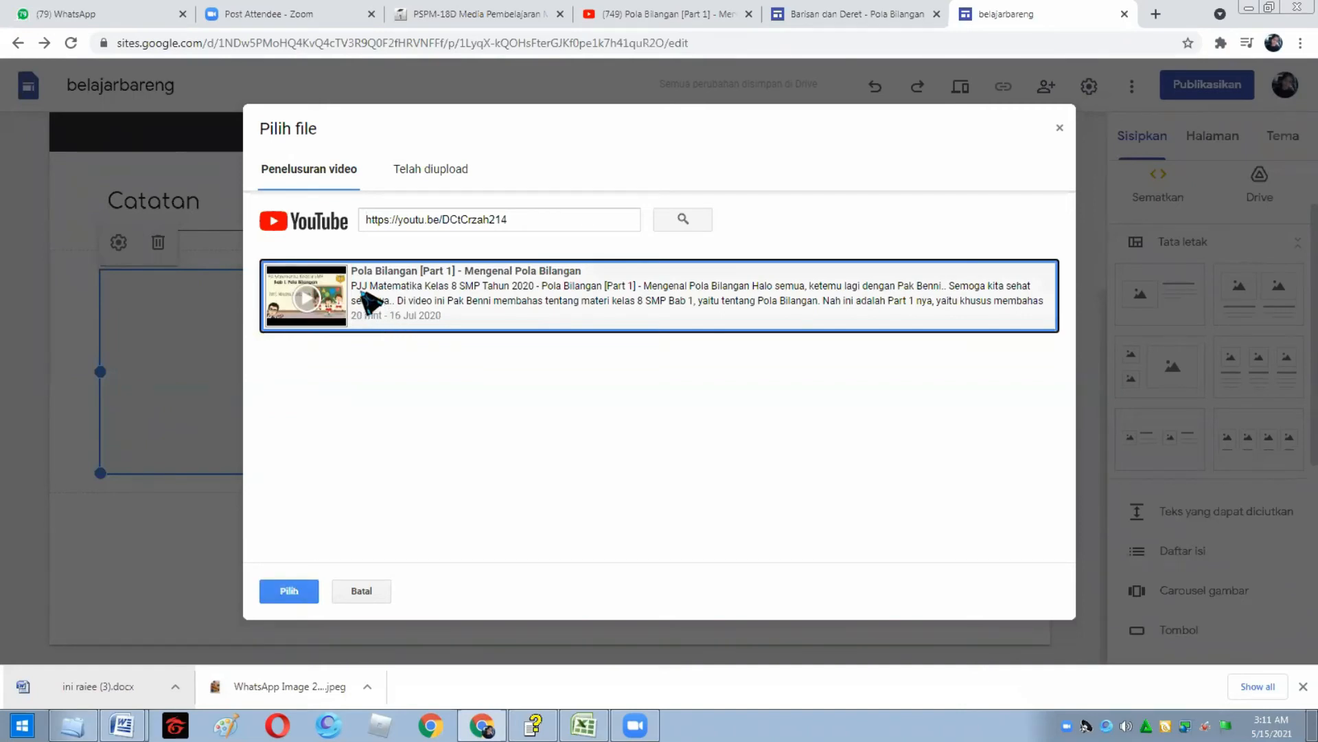
{"action": "left_click", "coordinate": [289, 592]}
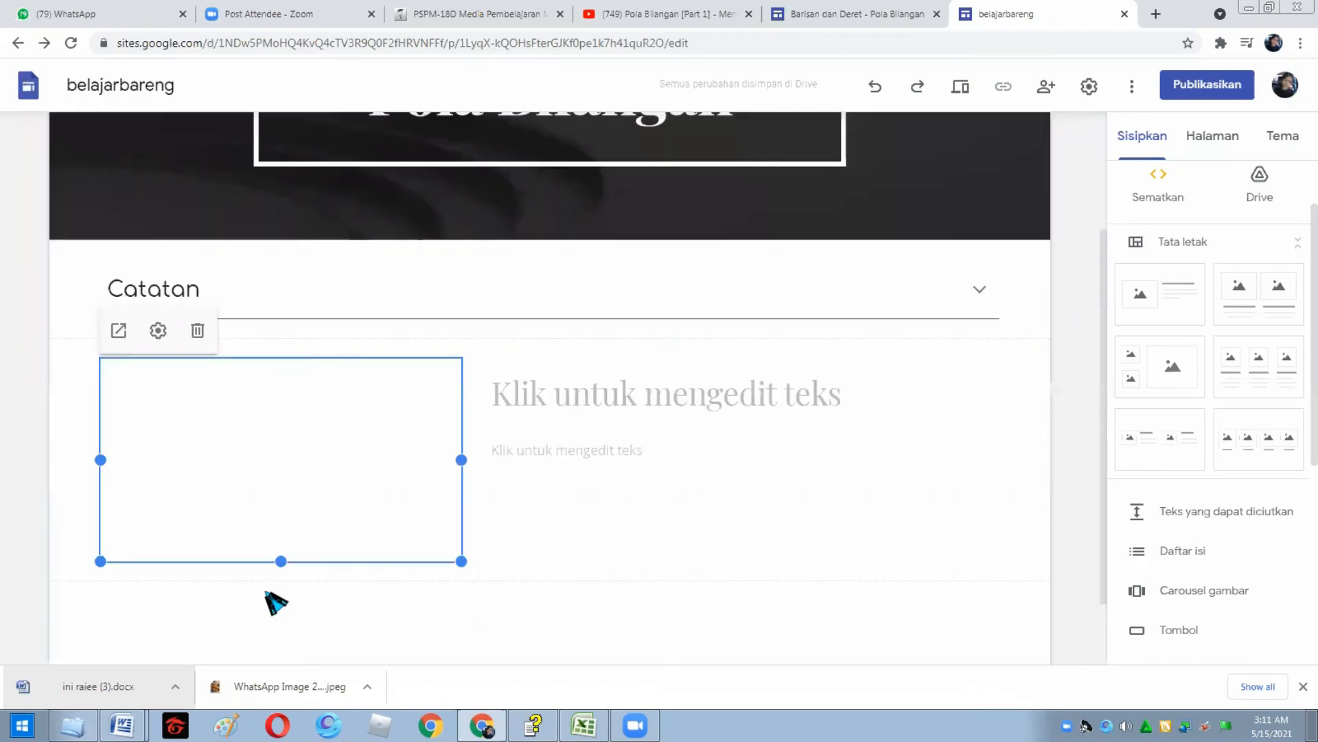
- Delete the heading placeholder beside the video and enter "Silahkan menon video berikut ini untuk lebh memahami pola bilangan" in the remaining text box
{"action": "left_click", "coordinate": [689, 401]}
{"action": "left_click", "coordinate": [978, 334]}
{"action": "left_click", "coordinate": [545, 378]}
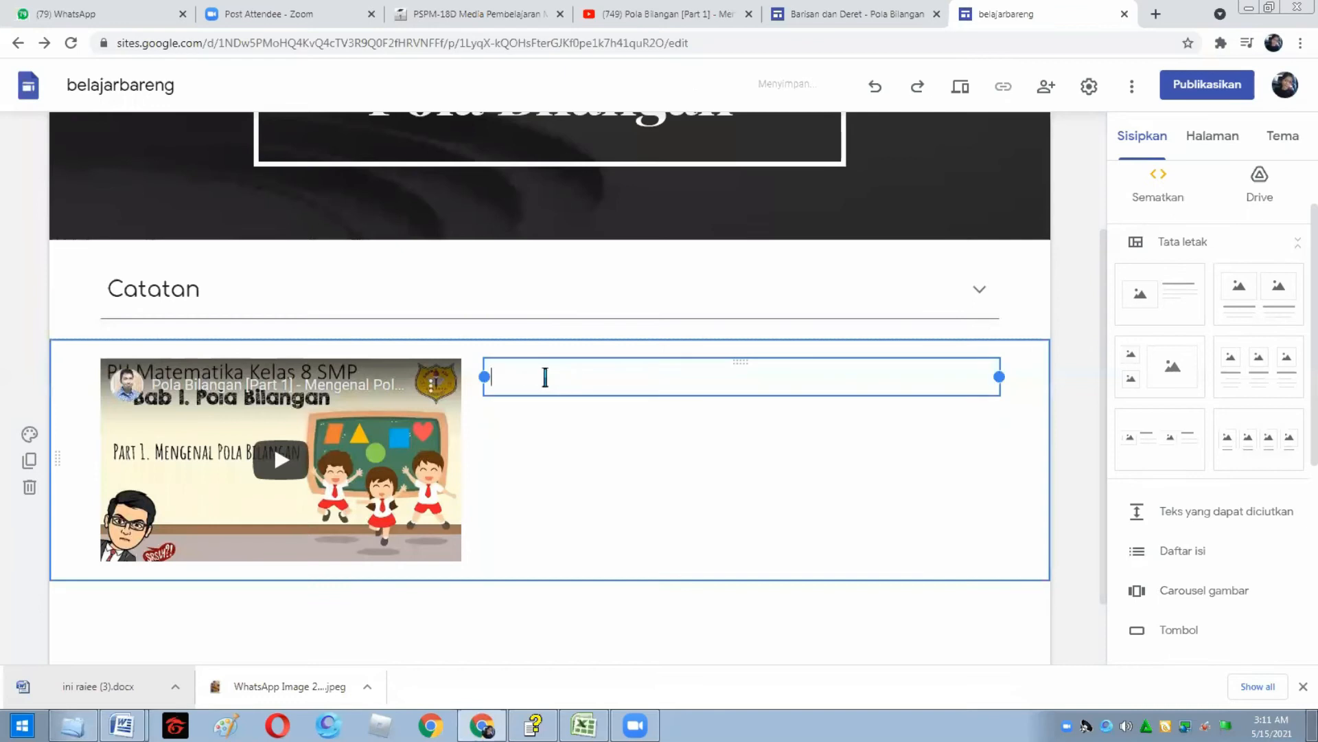
{"action": "type", "text": "Sila"}
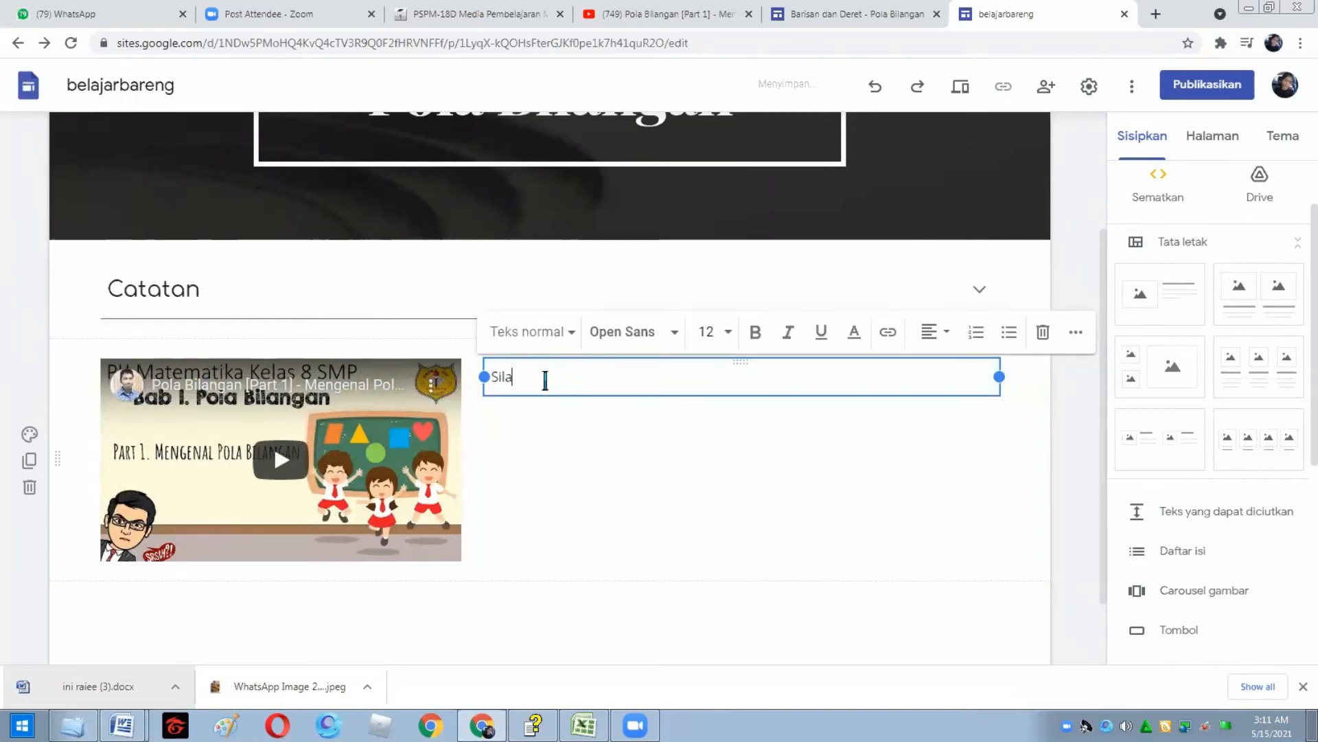
{"action": "type", "text": "hkan Meng"}
{"action": "key", "text": "BackSpace"}
{"action": "key", "text": "BackSpace"}
{"action": "key", "text": "BackSpace"}
{"action": "type", "text": "menon video beritk"}
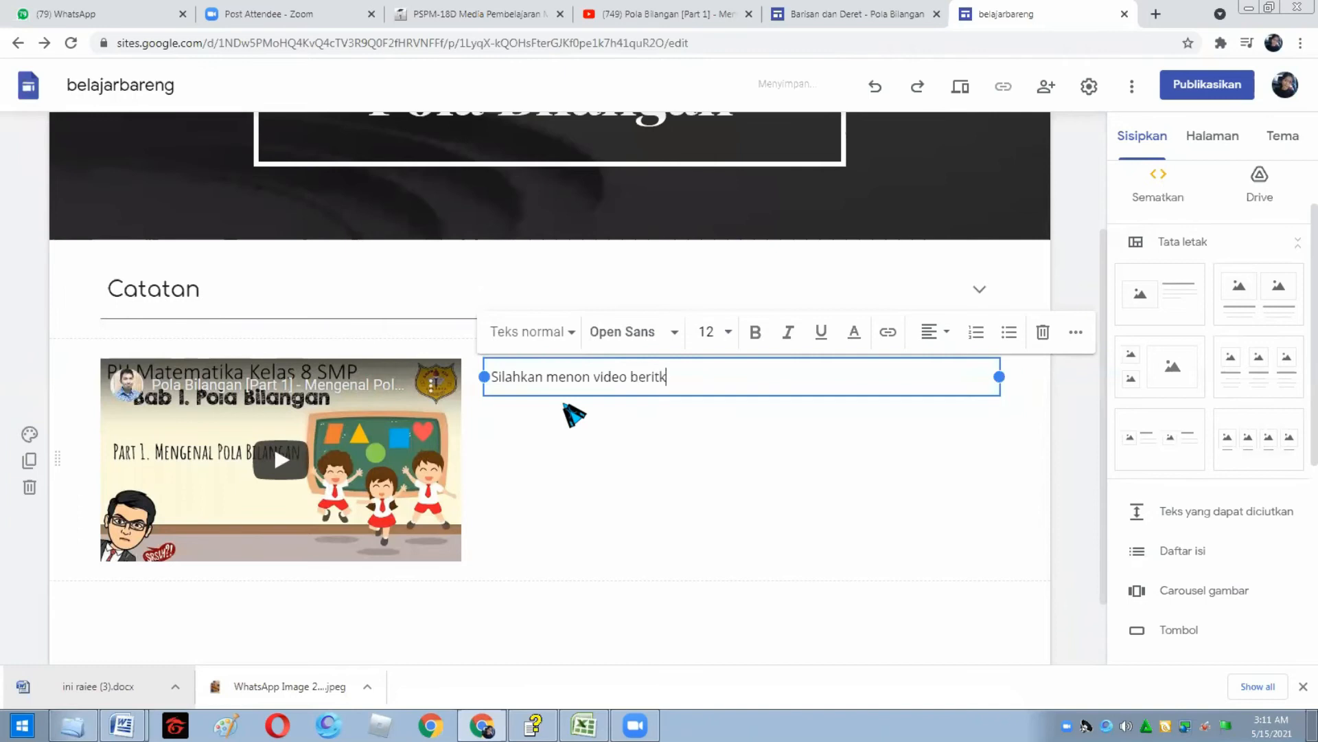
{"action": "key", "text": "BackSpace"}
{"action": "key", "text": "BackSpace"}
{"action": "type", "text": "kut ini untuk lebh memahami "}
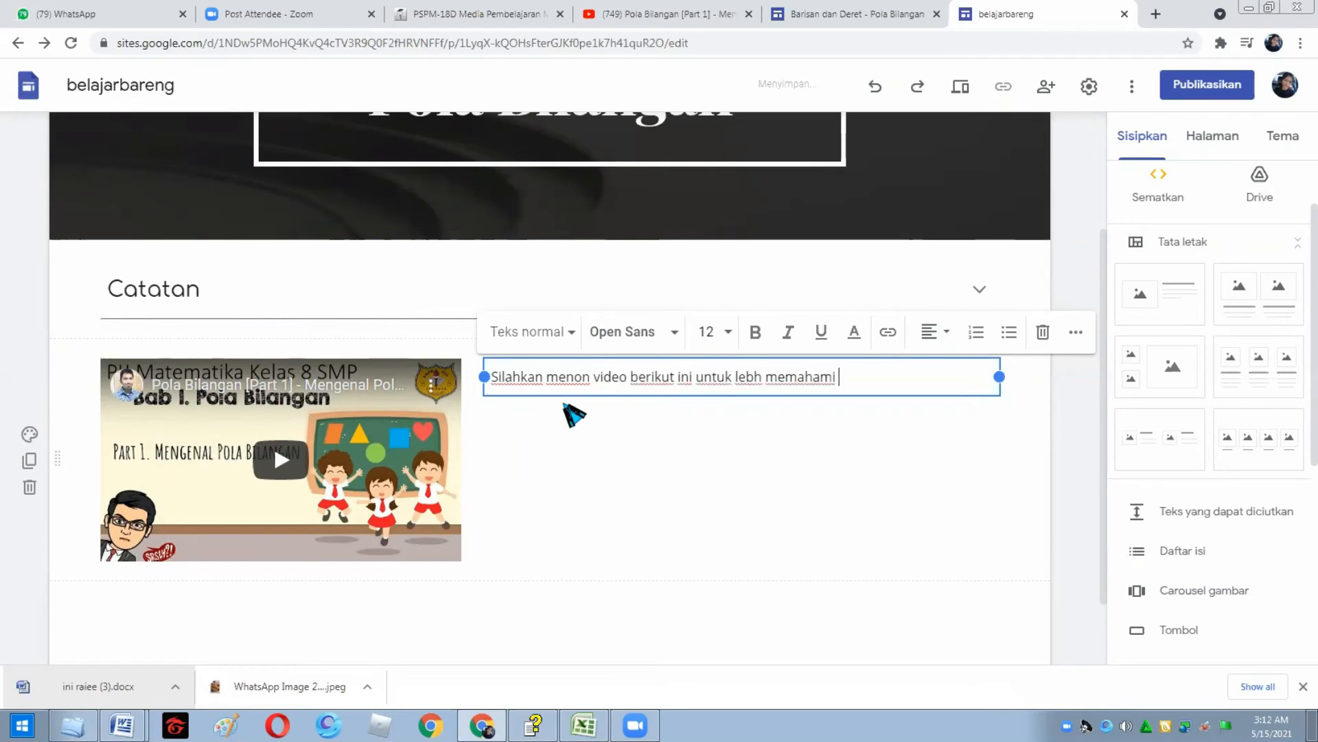
{"action": "type", "text": "pola bilangan"}
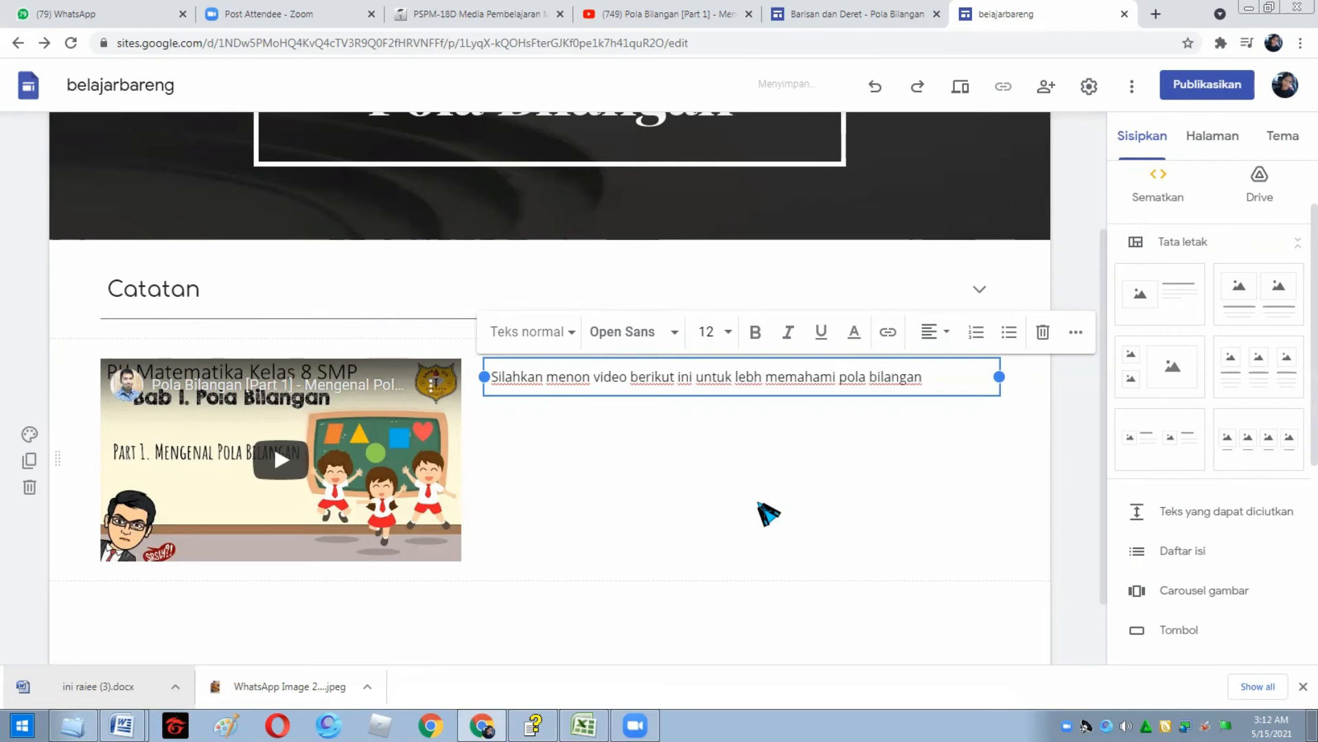
{"action": "left_click", "coordinate": [822, 516]}
{"action": "scroll", "coordinate": [536, 632], "scroll_direction": "down", "scroll_amount": 1}
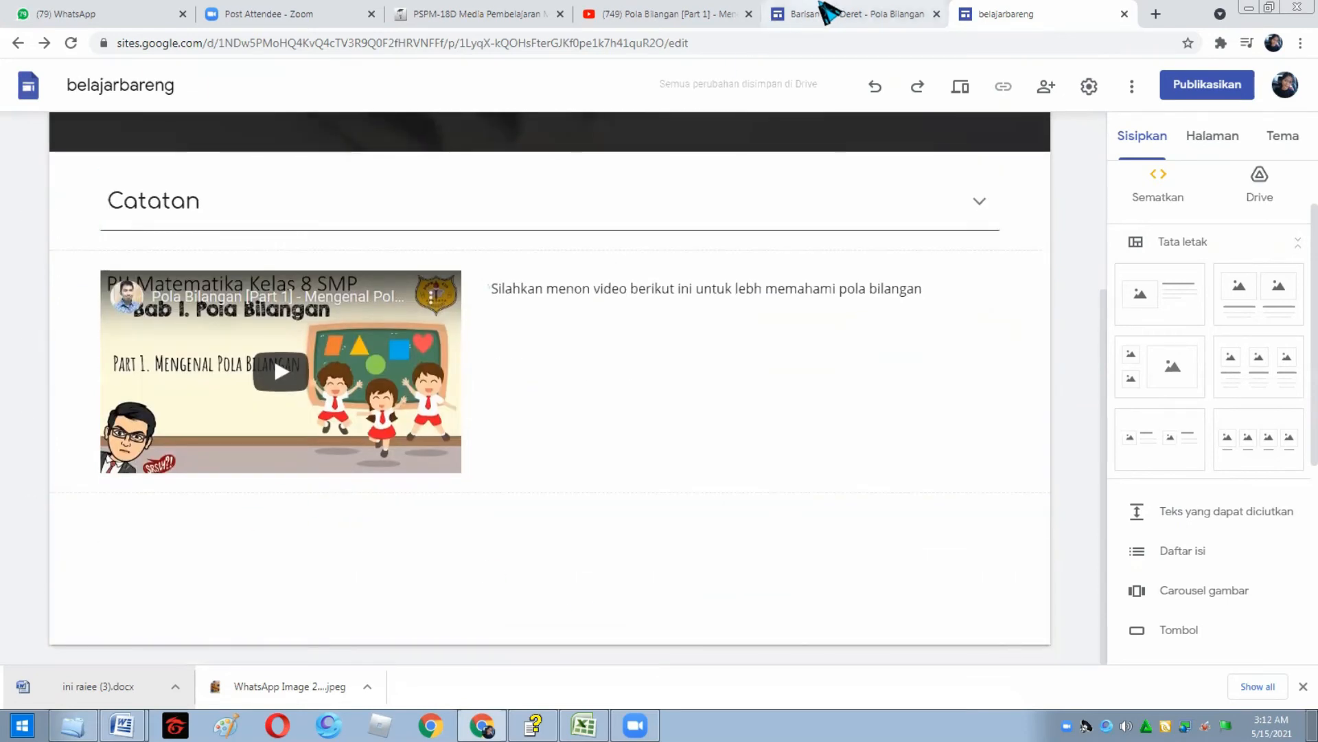
- Insert a collapsible text block below the video section and enter "Contoh Soal" as its heading
{"action": "left_click", "coordinate": [556, 436]}
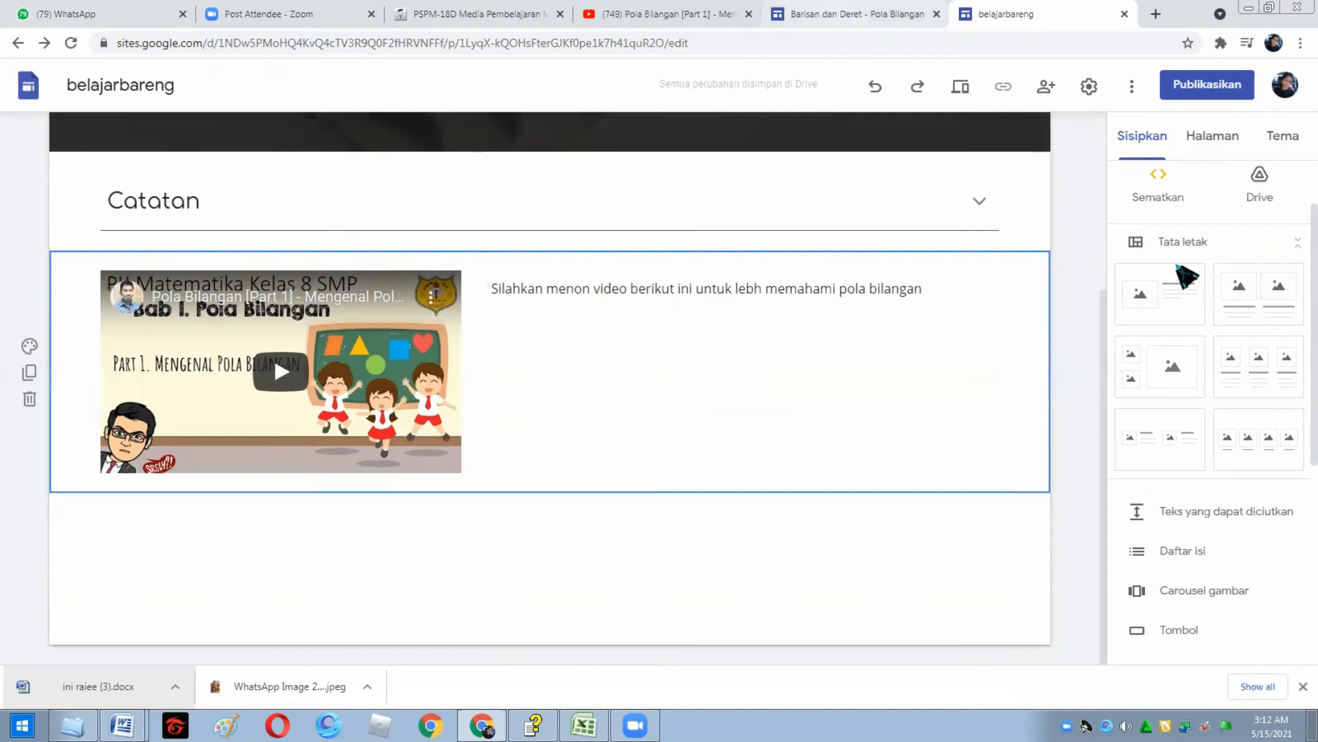
{"action": "left_click", "coordinate": [1205, 519]}
{"action": "left_click", "coordinate": [252, 415]}
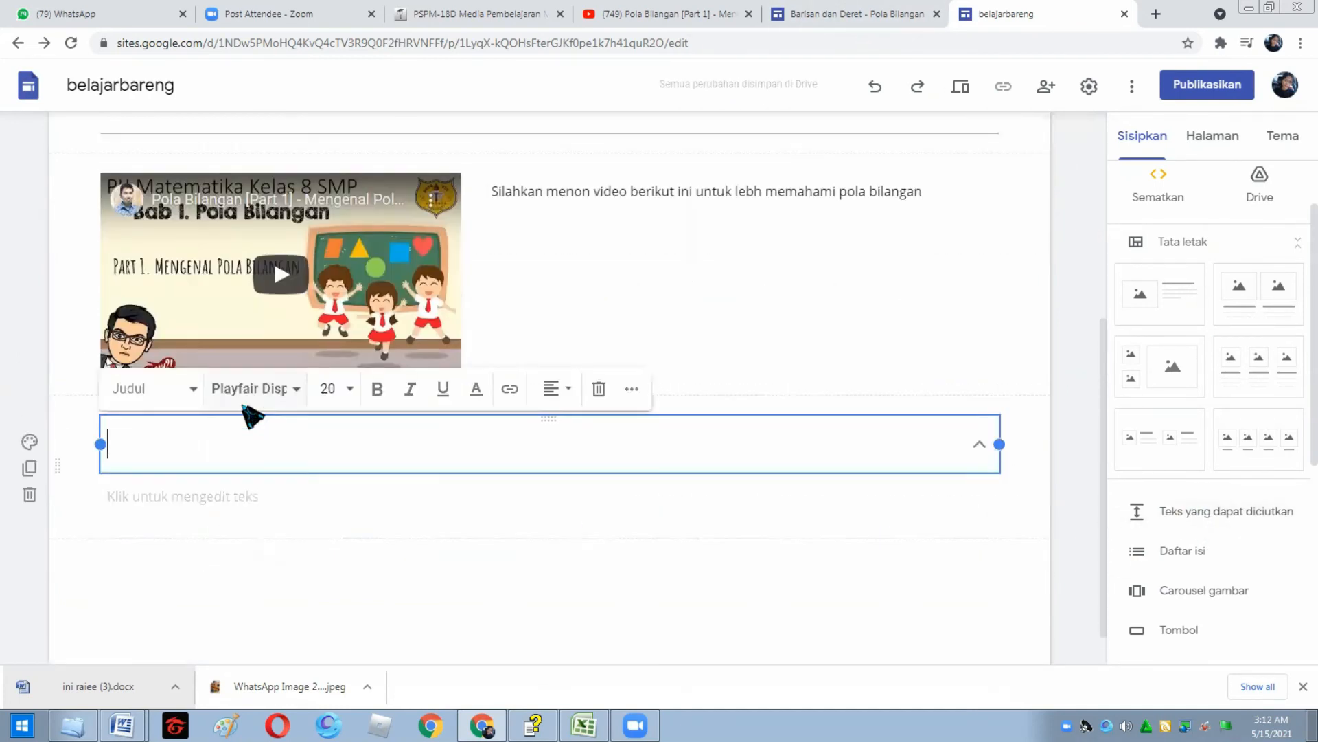
{"action": "type", "text": "S"}
{"action": "key", "text": "BackSpace"}
{"action": "key", "text": "BackSpace"}
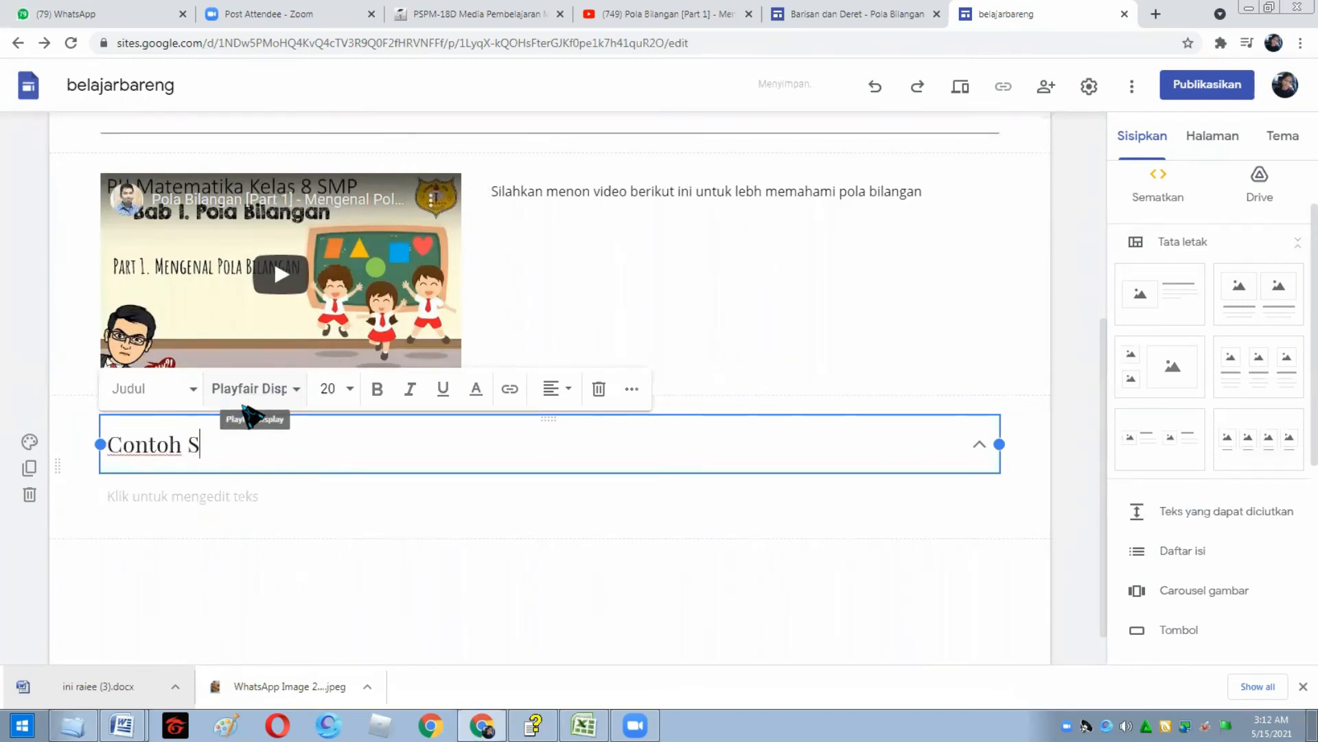
- Switch to the Word document ini raiee (3) and look through its worked examples for the body of the Contoh Soal block
{"action": "left_click", "coordinate": [194, 496]}
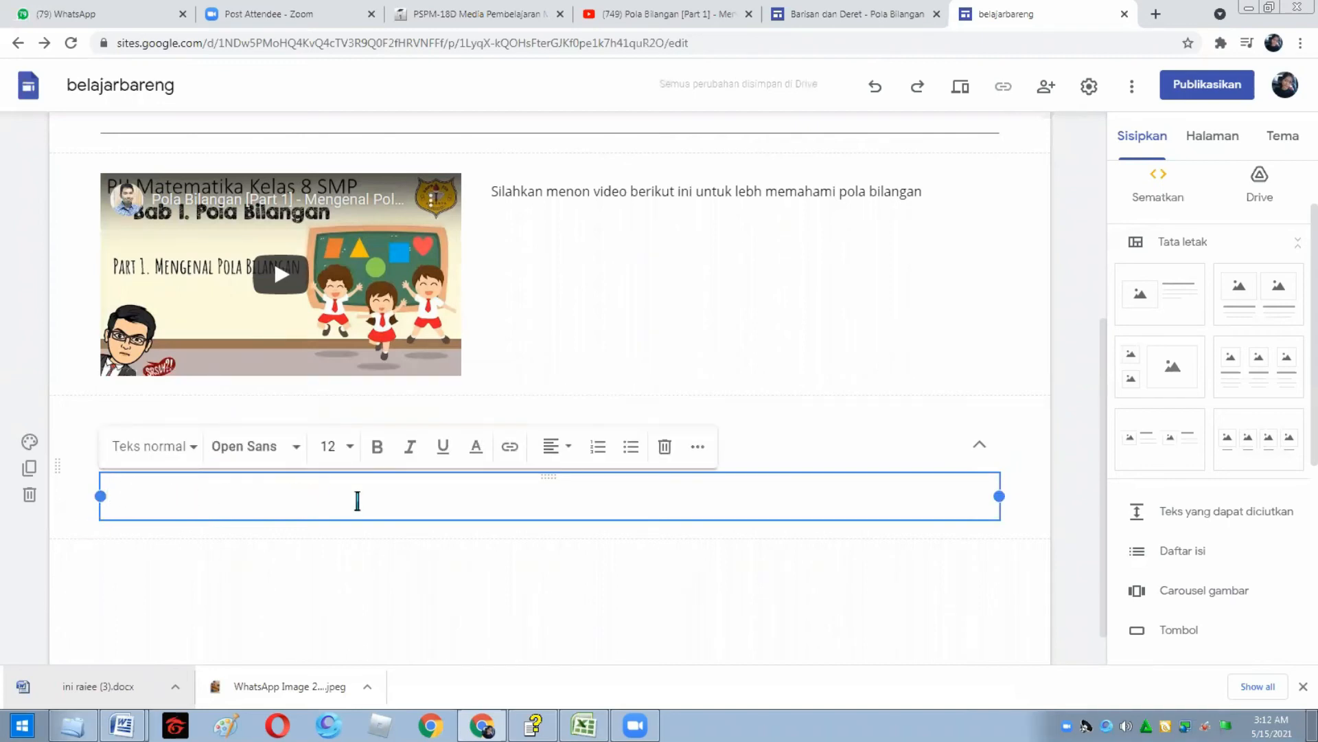
{"action": "mouse_move", "coordinate": [121, 724]}
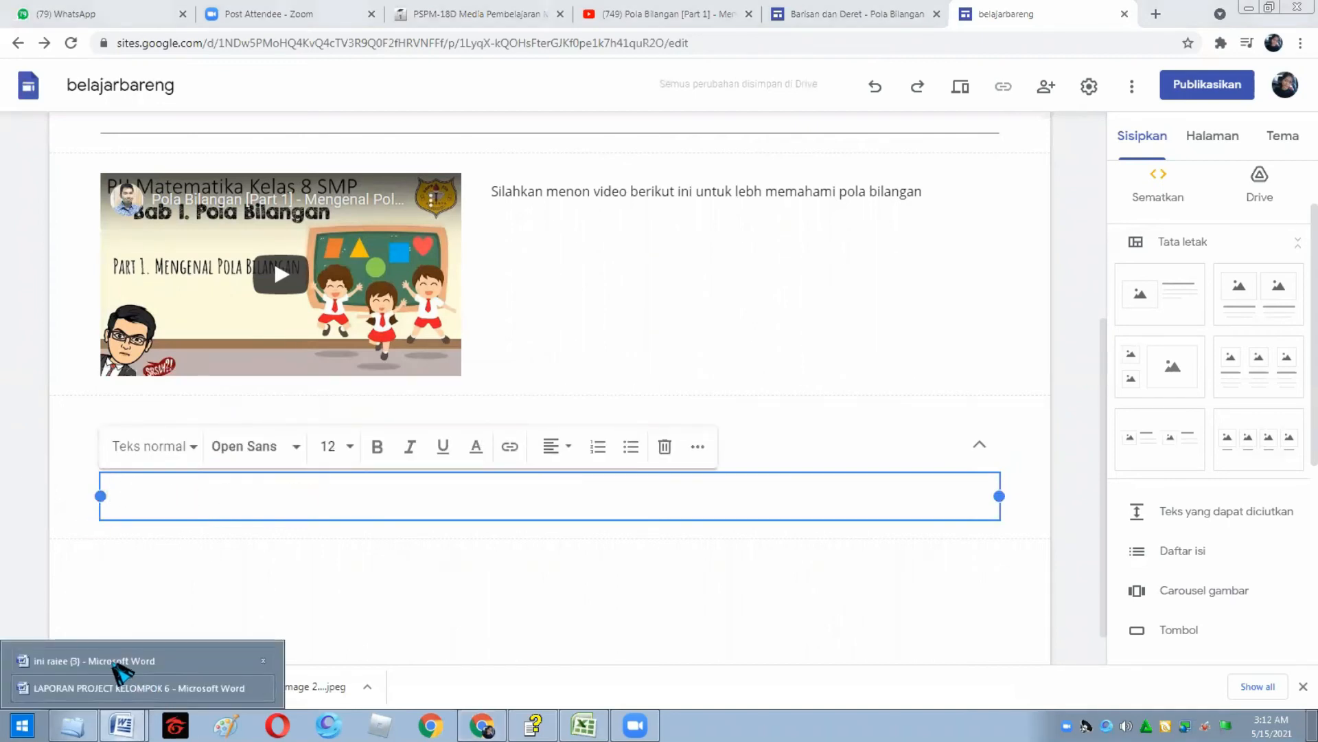
{"action": "left_click", "coordinate": [110, 661]}
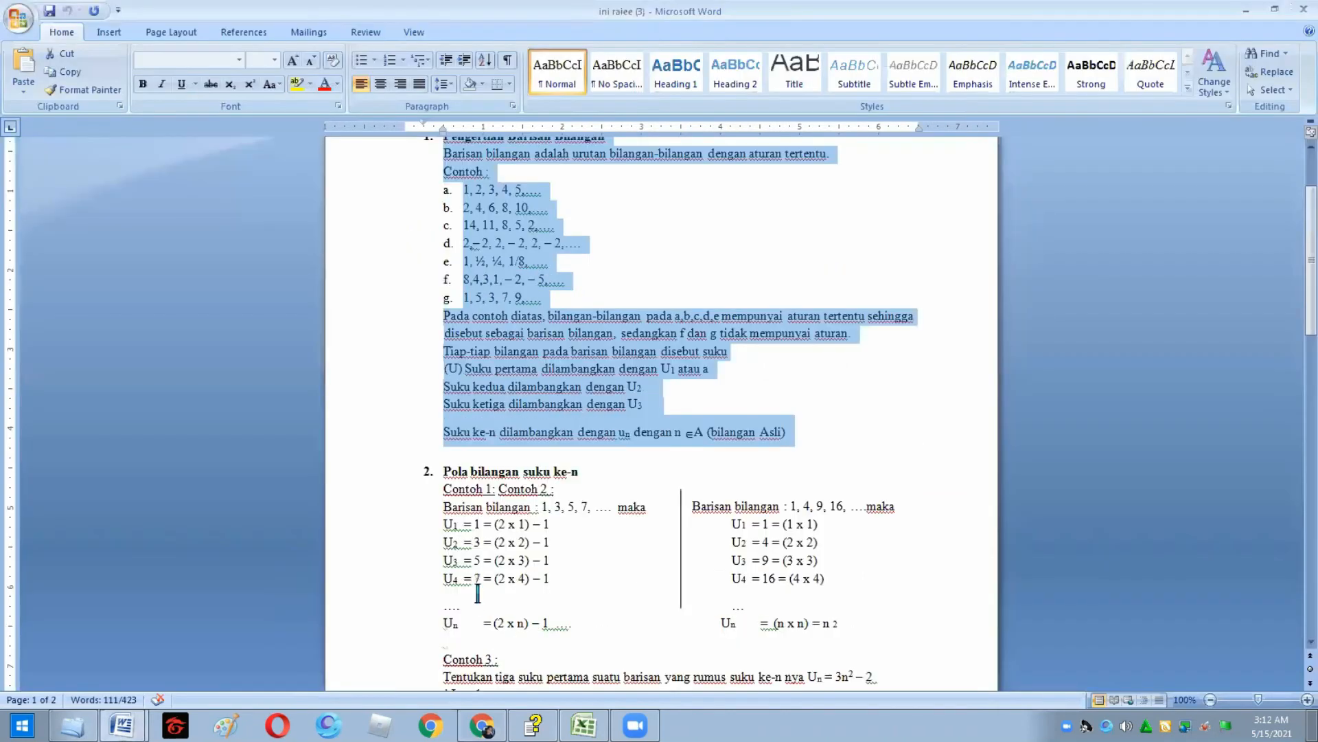
{"action": "scroll", "coordinate": [477, 592], "scroll_direction": "down", "scroll_amount": 4}
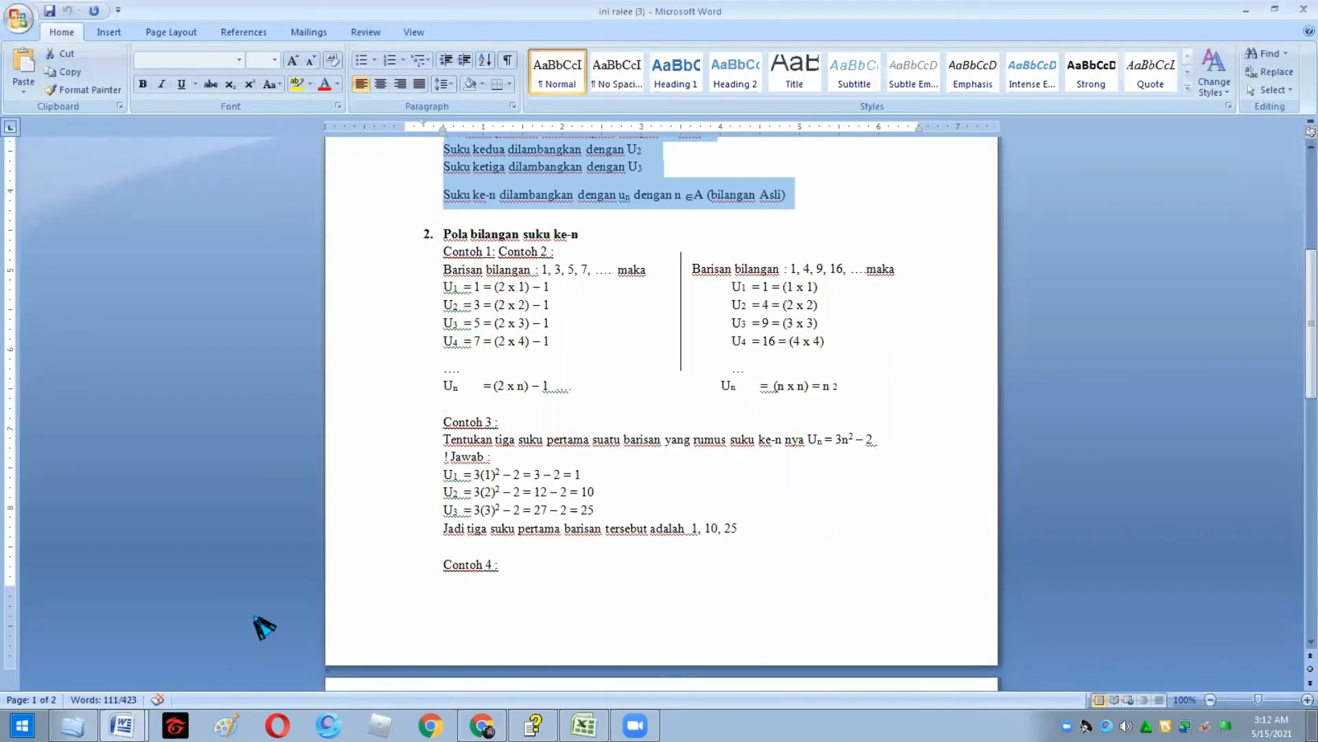
{"action": "scroll", "coordinate": [522, 557], "scroll_direction": "down", "scroll_amount": 2}
{"action": "scroll", "coordinate": [522, 557], "scroll_direction": "up", "scroll_amount": 6}
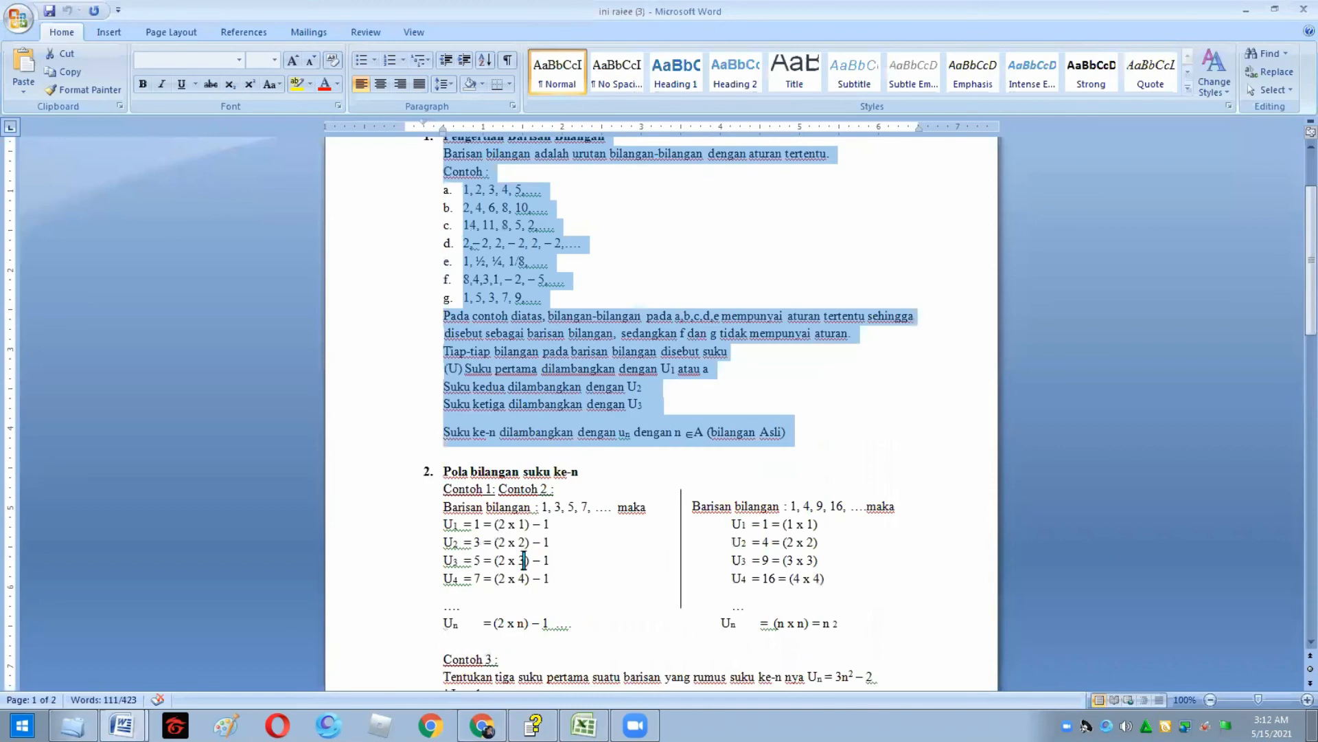
{"action": "scroll", "coordinate": [523, 559], "scroll_direction": "down", "scroll_amount": 17}
{"action": "scroll", "coordinate": [524, 560], "scroll_direction": "down", "scroll_amount": 3}
{"action": "scroll", "coordinate": [523, 558], "scroll_direction": "up", "scroll_amount": 14}
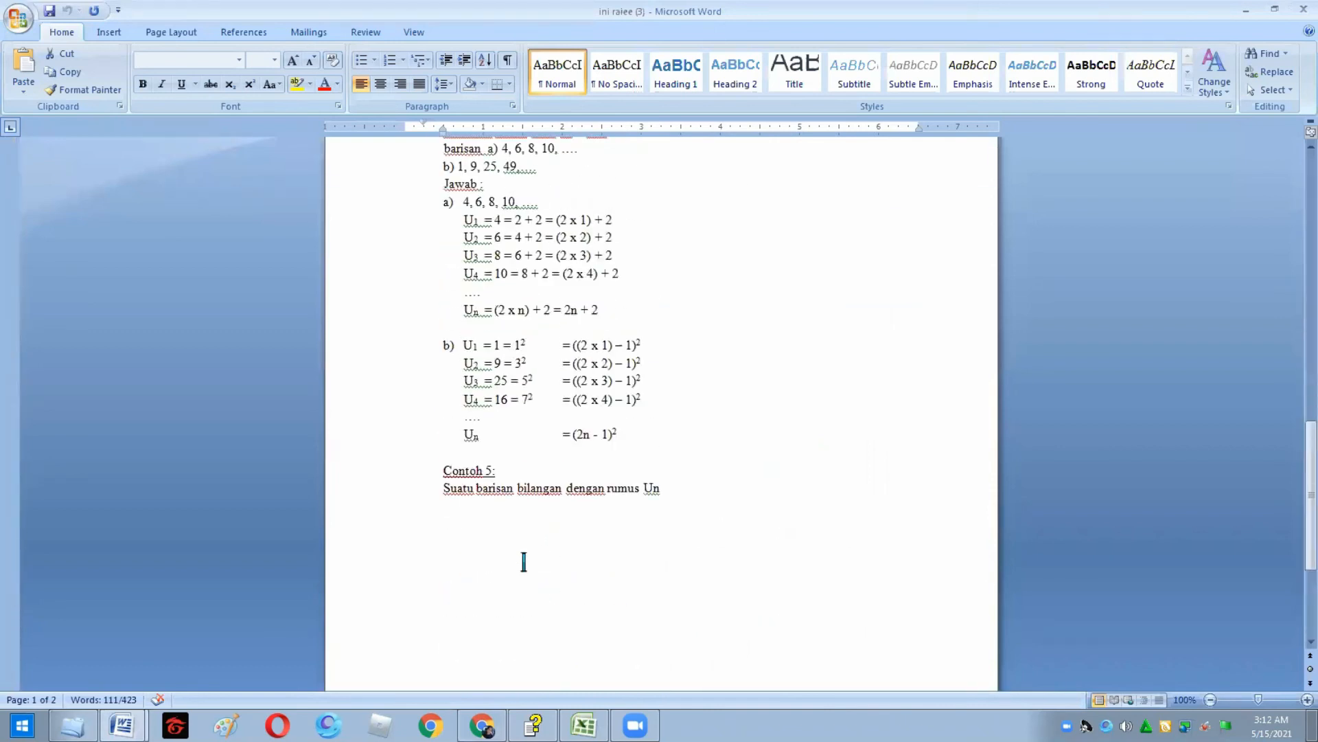
{"action": "scroll", "coordinate": [522, 543], "scroll_direction": "up", "scroll_amount": 2}
- Copy "Contoh 3" with its question and answer from the Word document and paste it into the body of the Contoh Soal block
{"action": "left_click", "coordinate": [445, 371]}
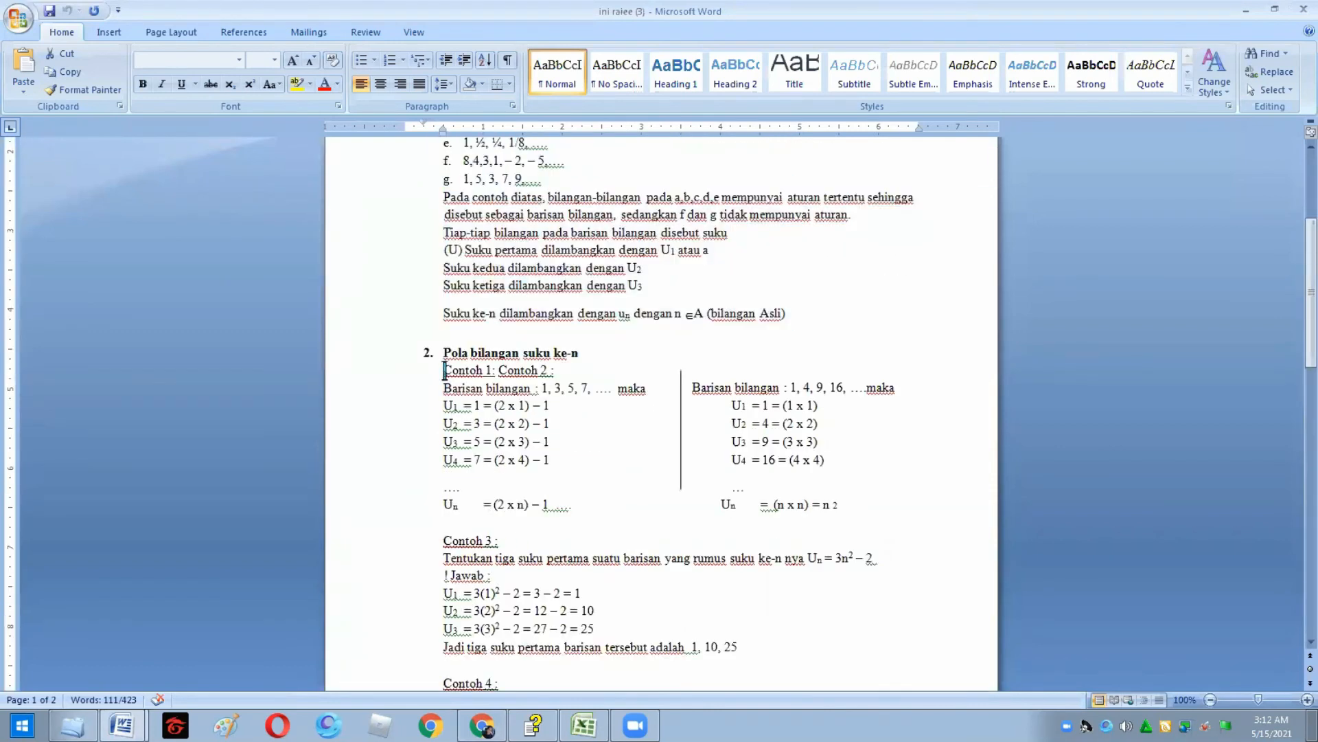
{"action": "left_click_drag", "start_coordinate": [532, 401], "coordinate": [567, 462]}
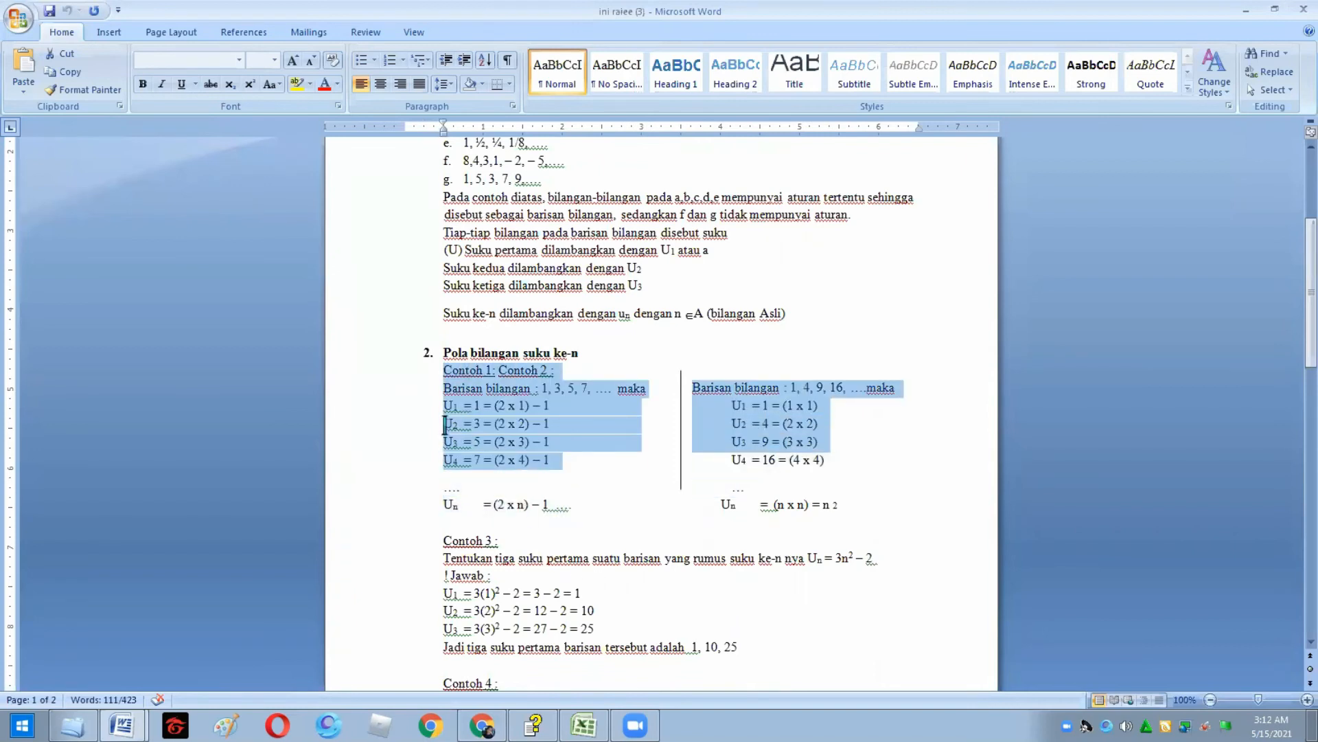
{"action": "scroll", "coordinate": [444, 426], "scroll_direction": "down", "scroll_amount": 2}
{"action": "left_click_drag", "start_coordinate": [788, 542], "coordinate": [764, 542]}
{"action": "key", "text": "ctrl+c"}
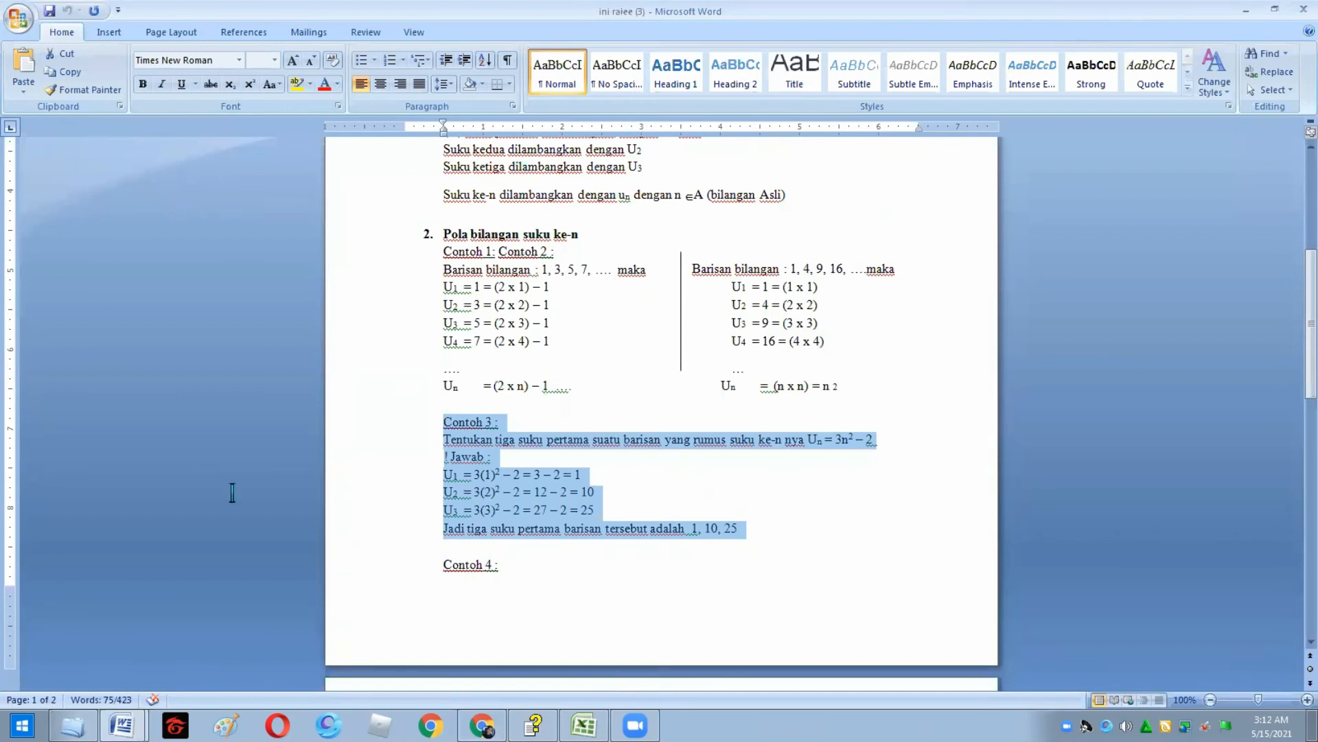
{"action": "key", "text": "alt+Tab"}
{"action": "key", "text": "ctrl+v"}
- Collapse the Contoh Soal block so only its heading shows below the video section
{"action": "left_click", "coordinate": [1019, 400]}
{"action": "left_click", "coordinate": [983, 448]}
{"action": "scroll", "coordinate": [642, 598], "scroll_direction": "down", "scroll_amount": 2}
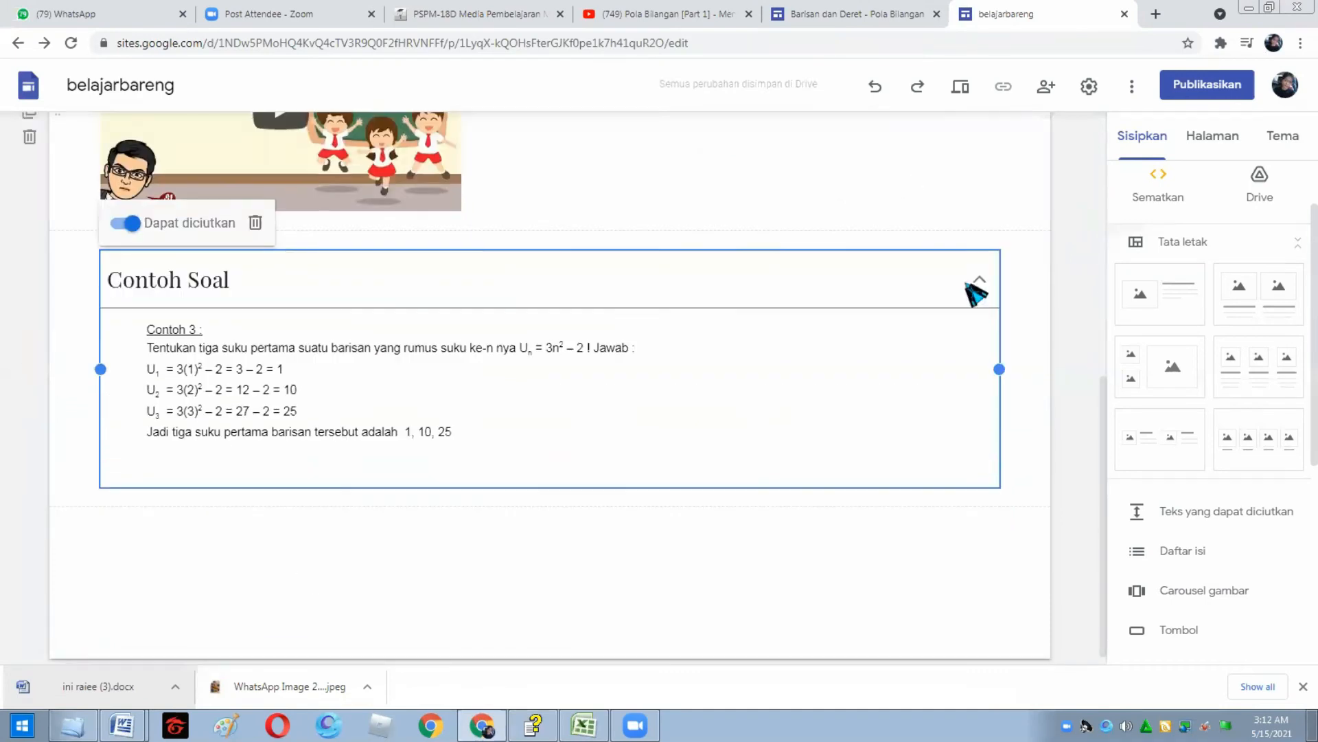
{"action": "left_click_drag", "start_coordinate": [980, 287], "coordinate": [997, 289]}
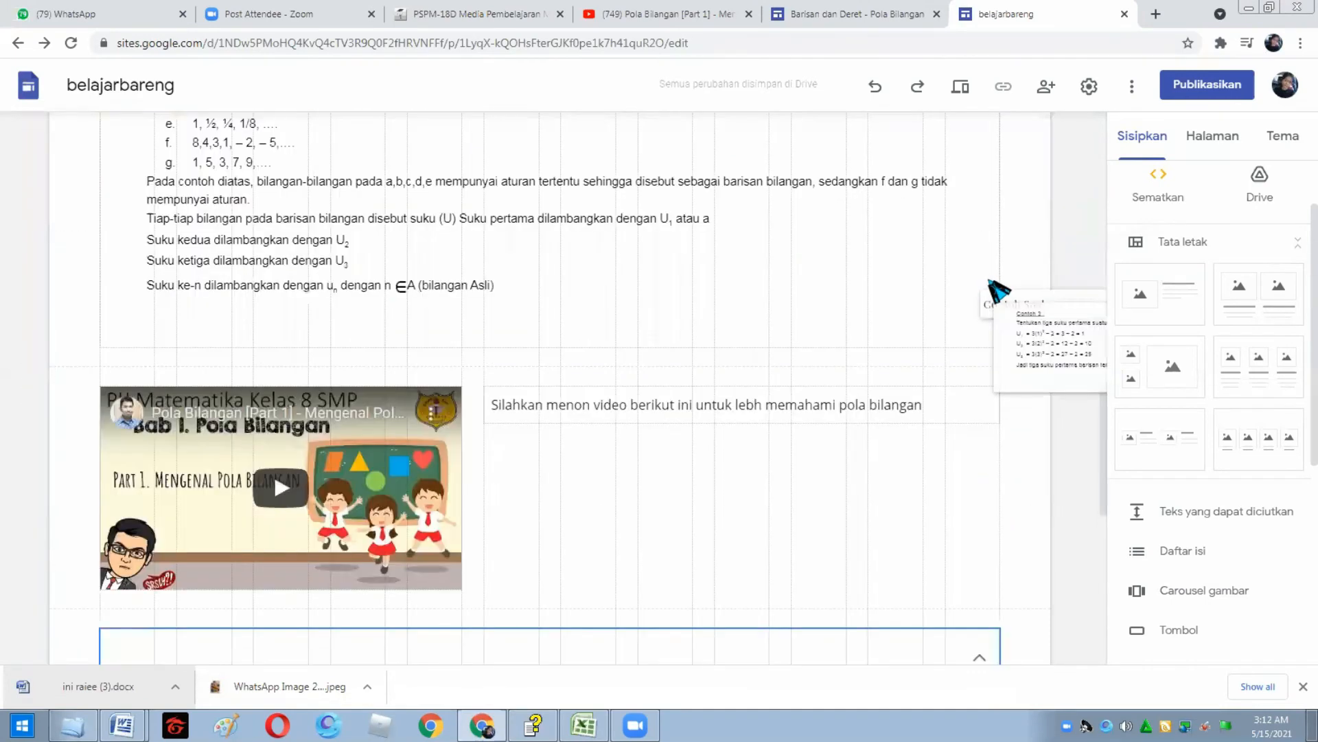
{"action": "left_click_drag", "start_coordinate": [1069, 529], "coordinate": [1069, 530]}
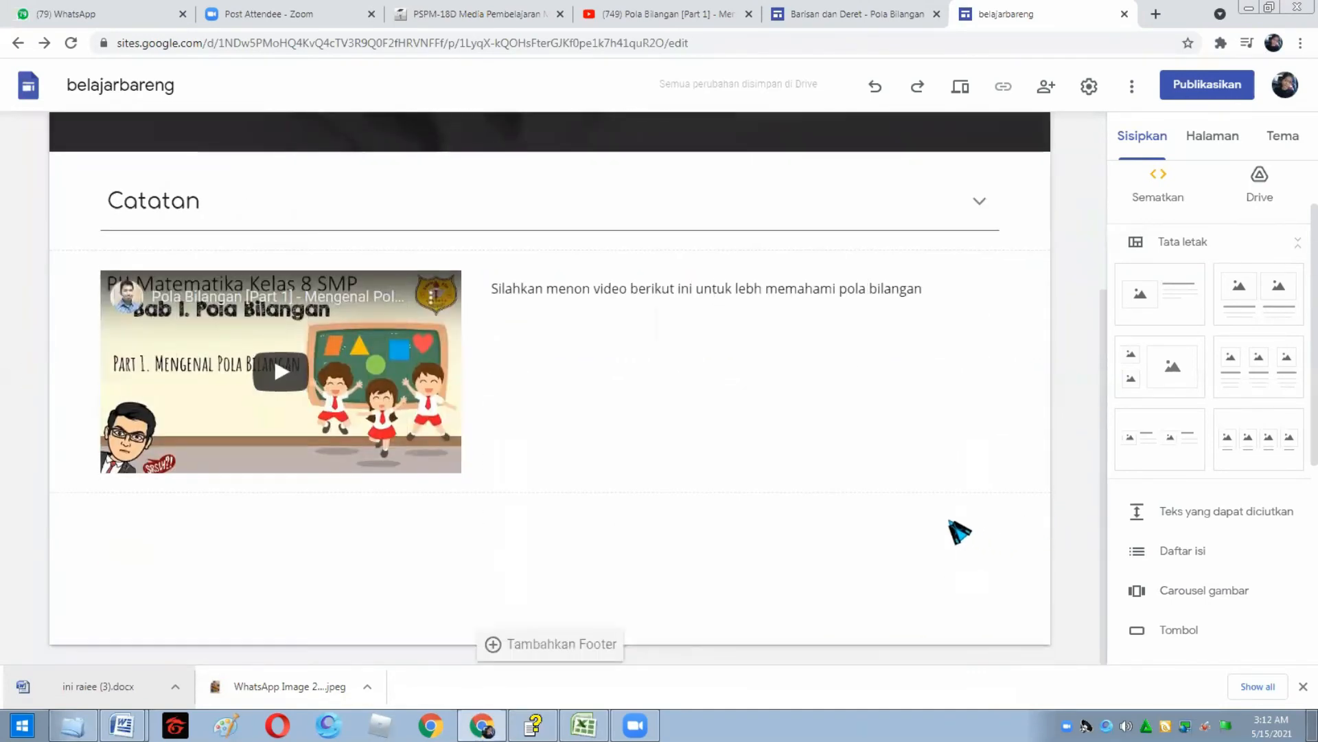
{"action": "scroll", "coordinate": [919, 505], "scroll_direction": "down", "scroll_amount": 4}
{"action": "left_click", "coordinate": [999, 510]}
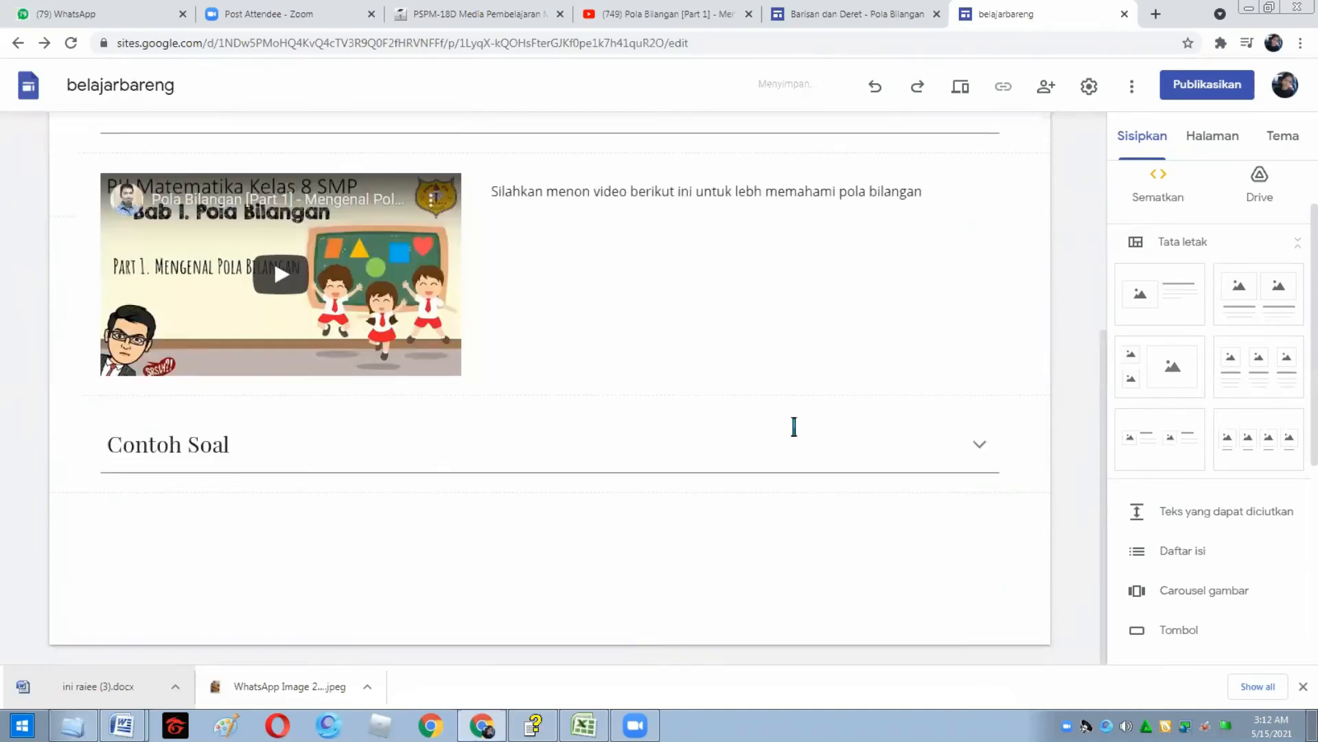
{"action": "left_click", "coordinate": [176, 453]}
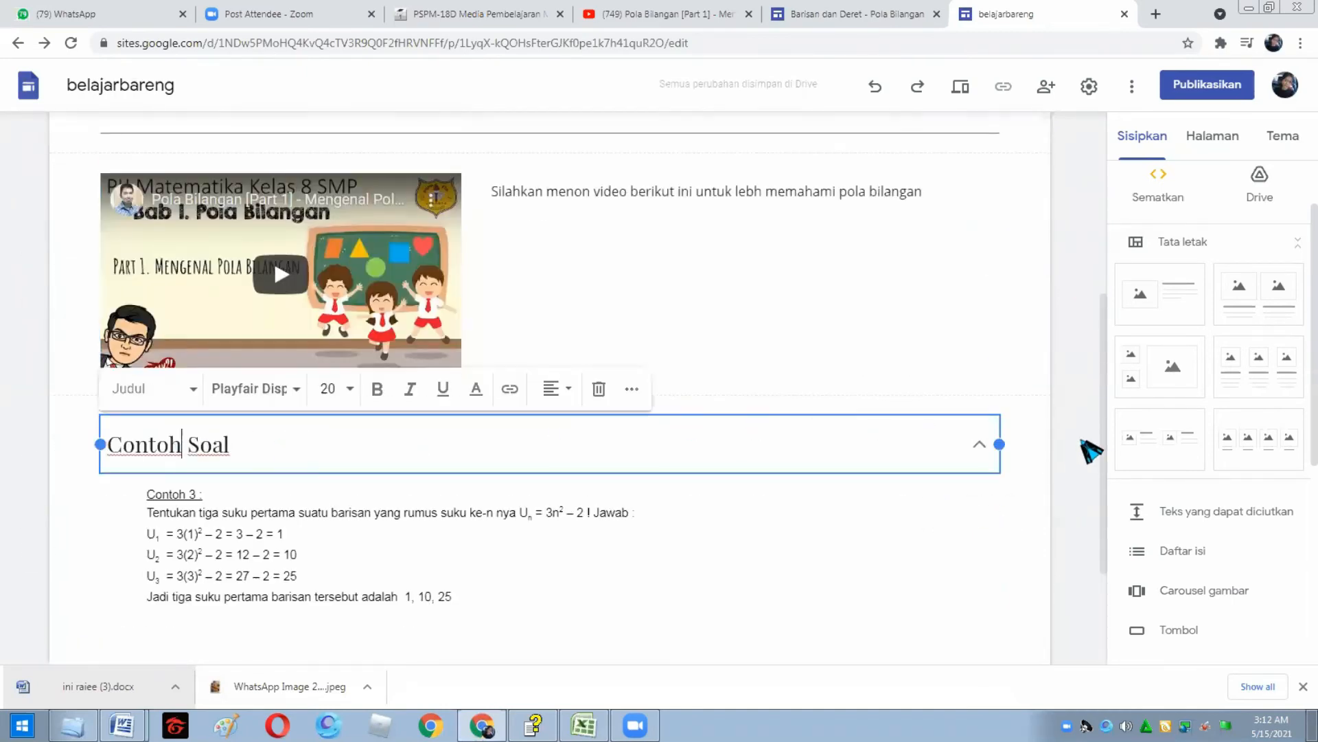
{"action": "left_click", "coordinate": [1064, 436]}
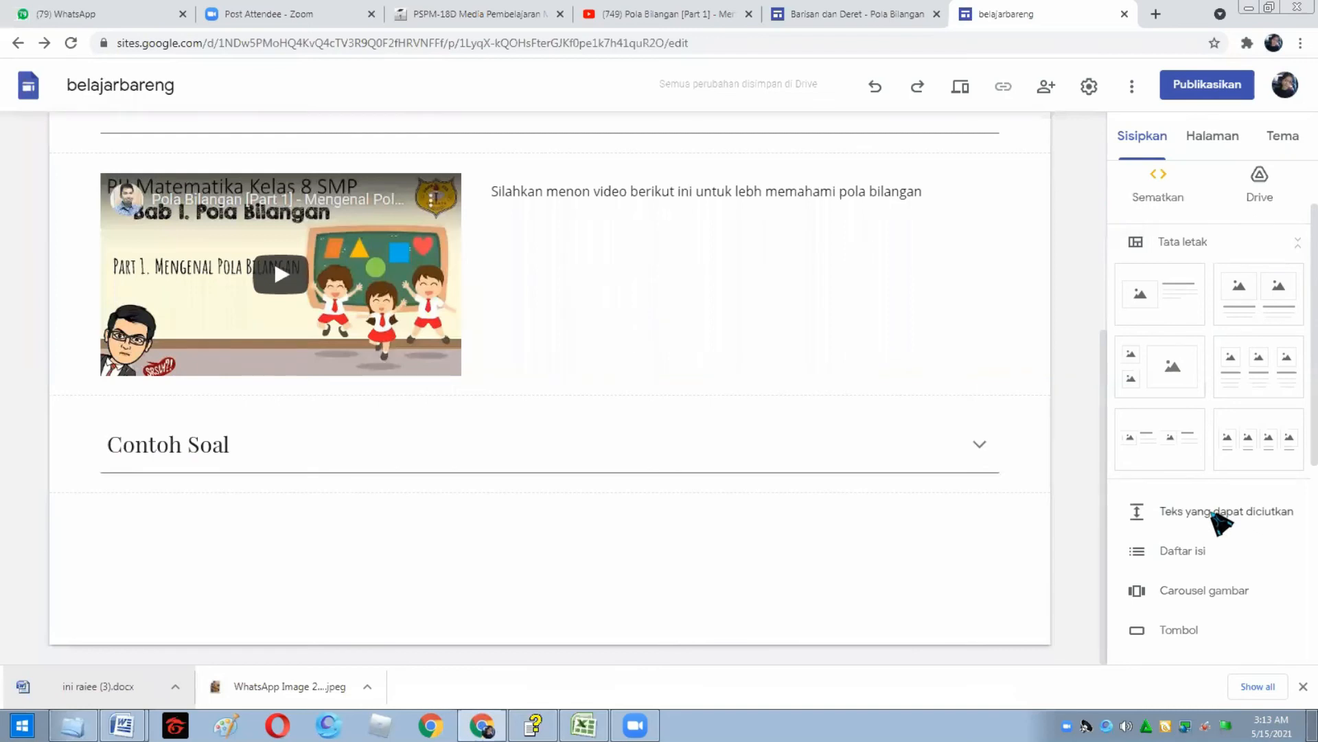
- Insert another collapsible text block below Contoh Soal and enter "Quiz" as its heading
{"action": "left_click", "coordinate": [1222, 522]}
{"action": "left_click", "coordinate": [274, 406]}
{"action": "type", "text": "Quiz"}
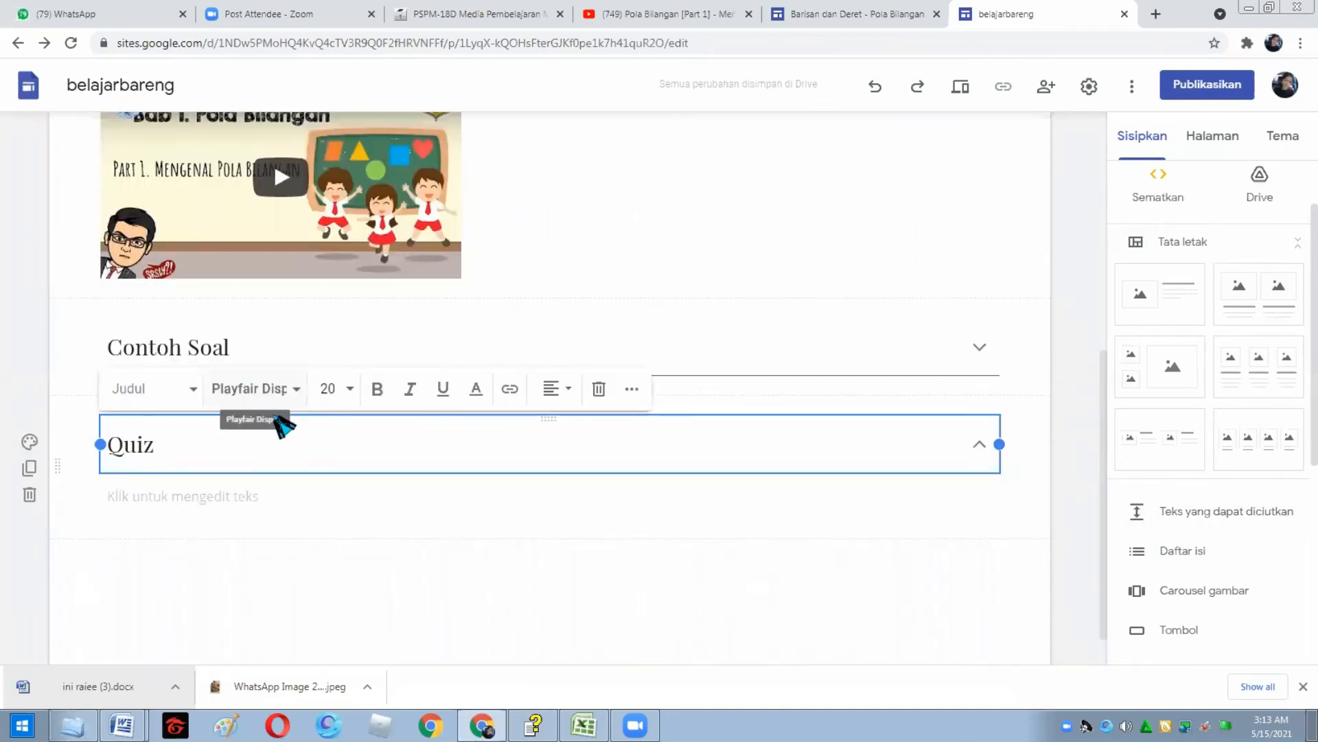
- Switch to WhatsApp Web and copy the Quiz Deret Geometri Tak Hingga form link from the Tugas chat
{"action": "left_click", "coordinate": [166, 501]}
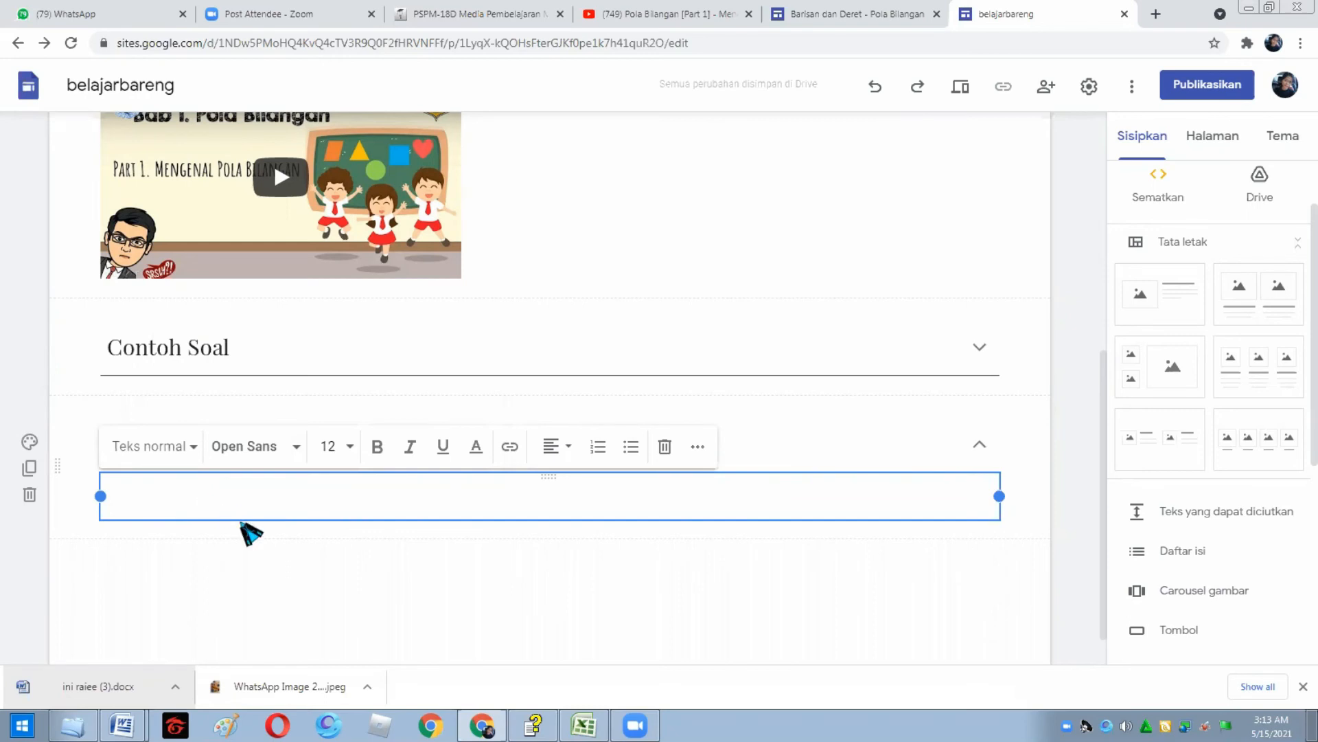
{"action": "left_click", "coordinate": [103, 8]}
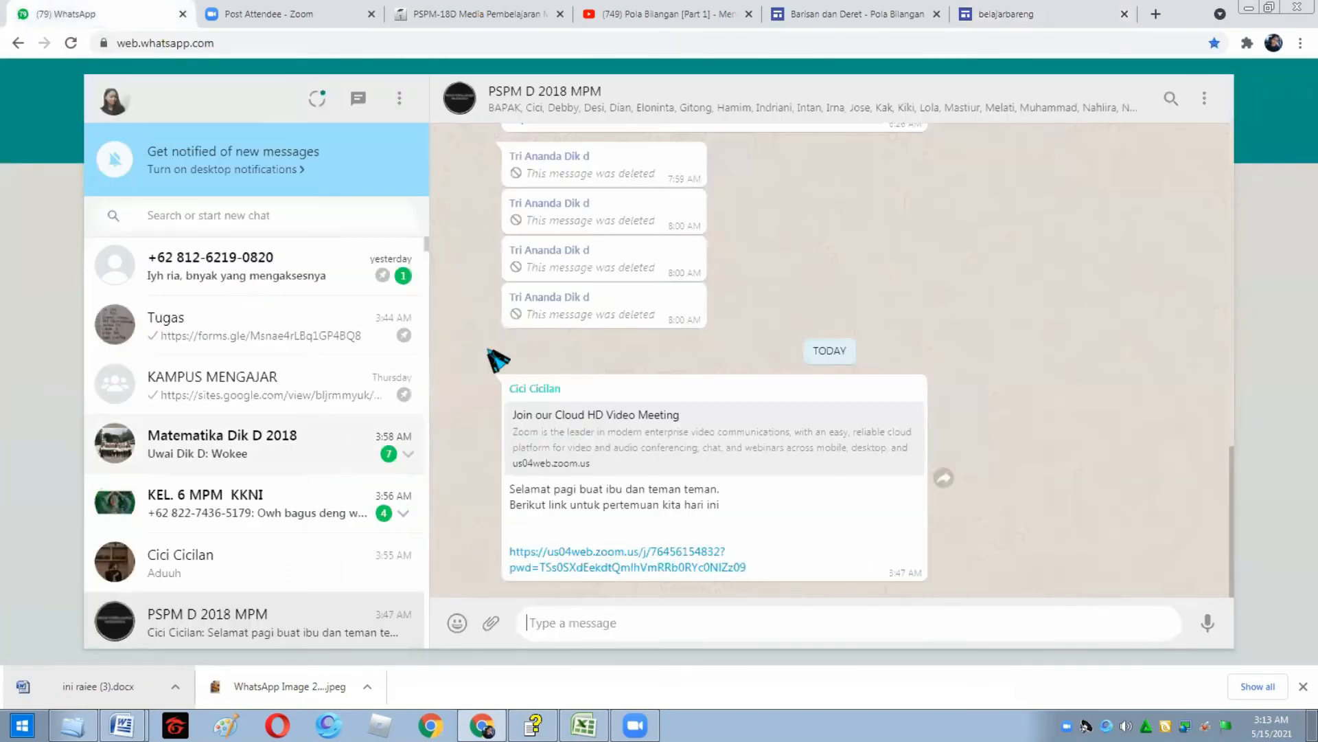
{"action": "left_click", "coordinate": [309, 327]}
{"action": "left_click_drag", "start_coordinate": [938, 568], "coordinate": [748, 572]}
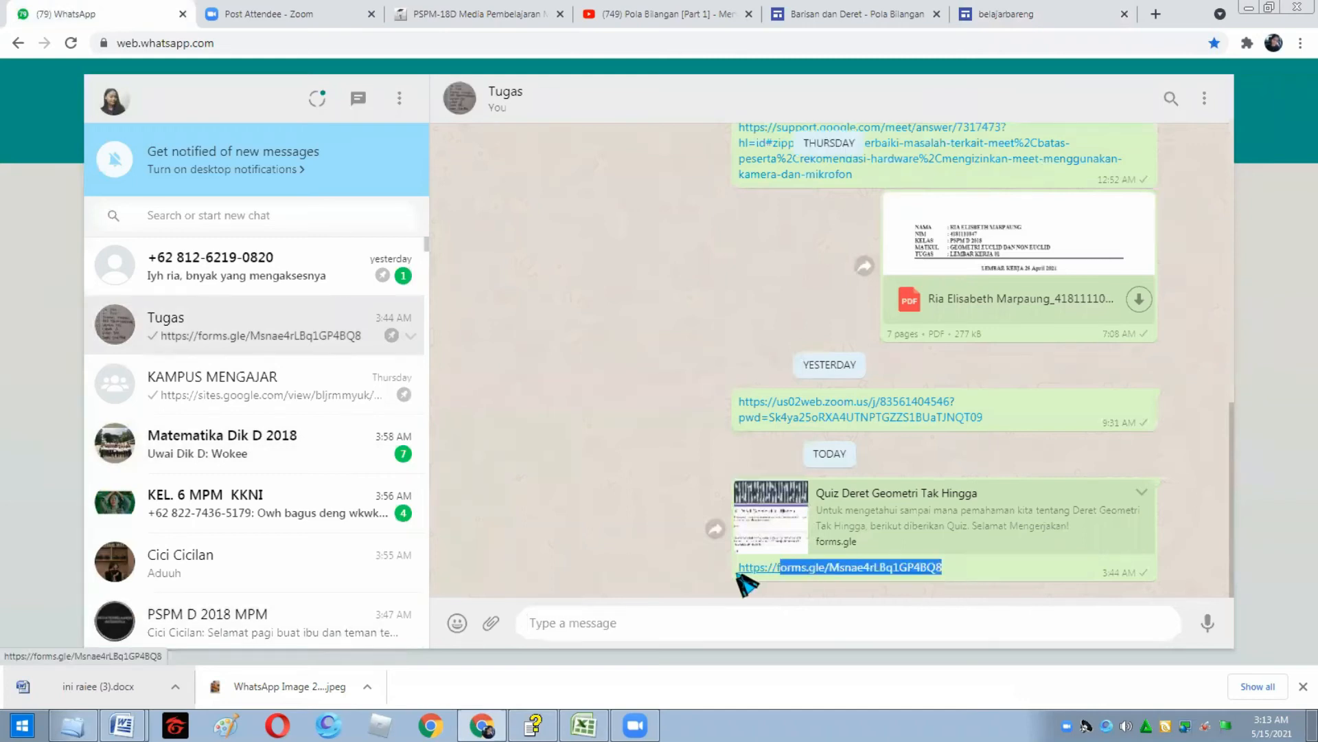
{"action": "left_click", "coordinate": [772, 567]}
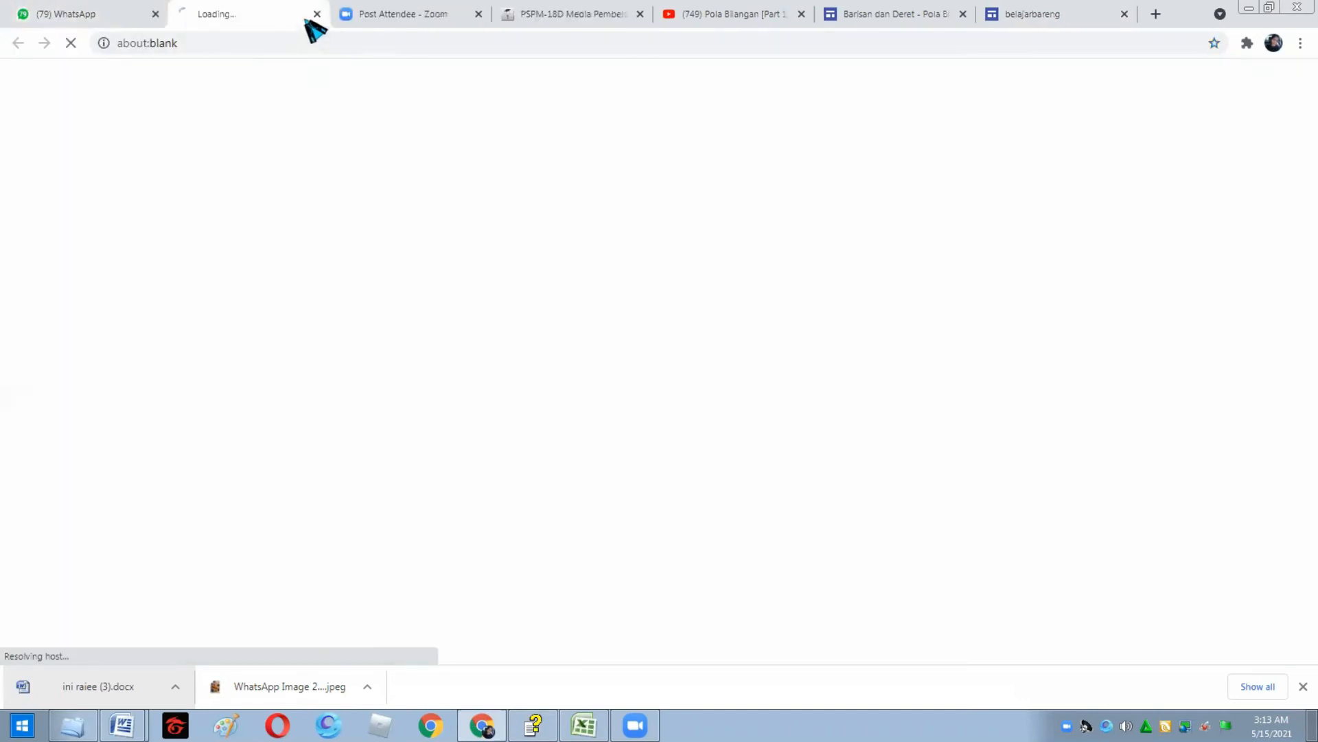
{"action": "left_click", "coordinate": [318, 13]}
{"action": "type", "text": "3q1"}
{"action": "left_click_drag", "start_coordinate": [944, 570], "coordinate": [731, 577]}
{"action": "key", "text": "ctrl+c"}
{"action": "left_click", "coordinate": [989, 14]}
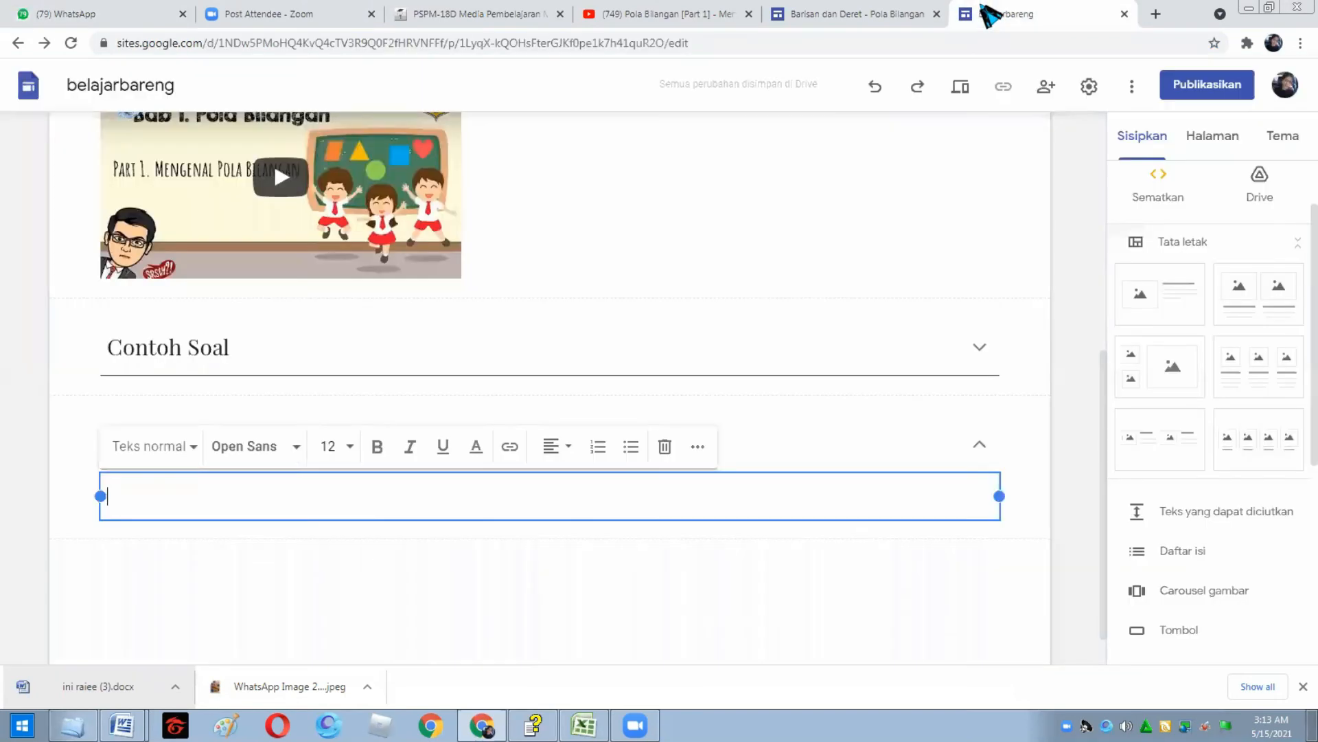
{"action": "key", "text": "ctrl+v"}
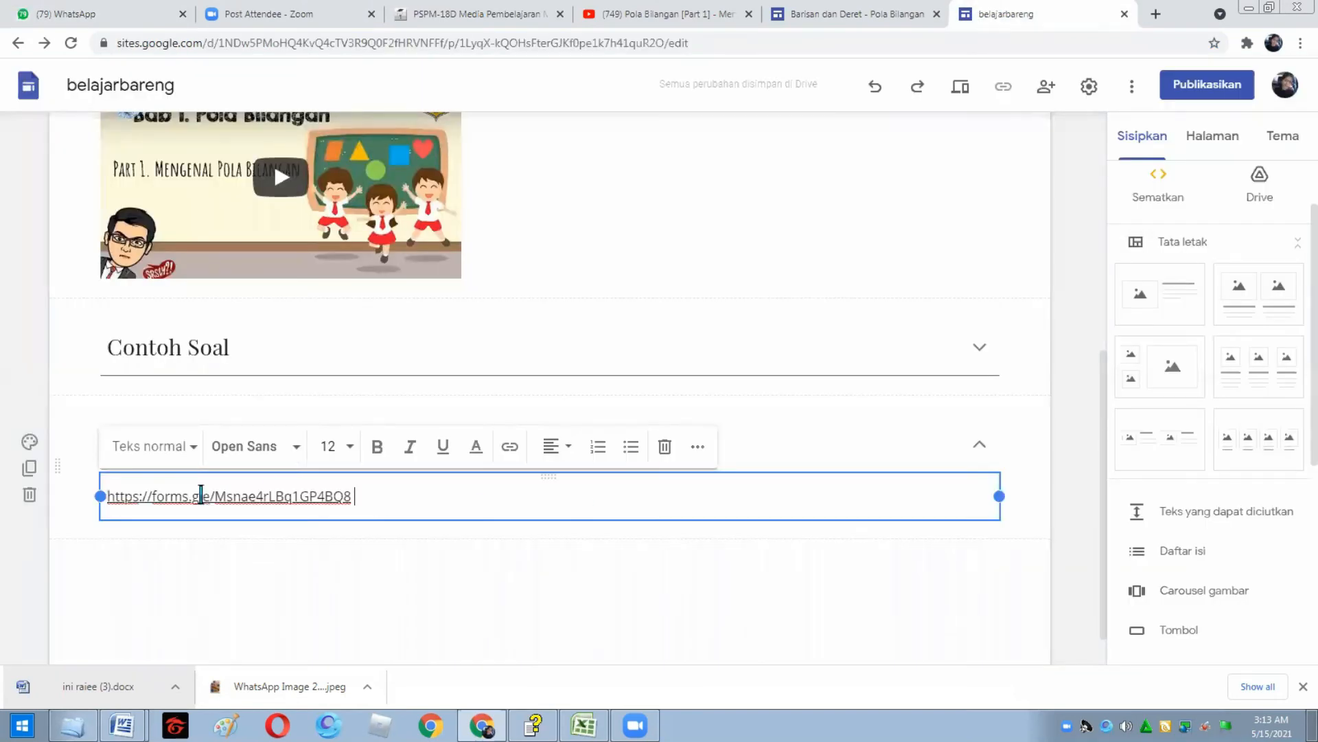
{"action": "left_click", "coordinate": [282, 568]}
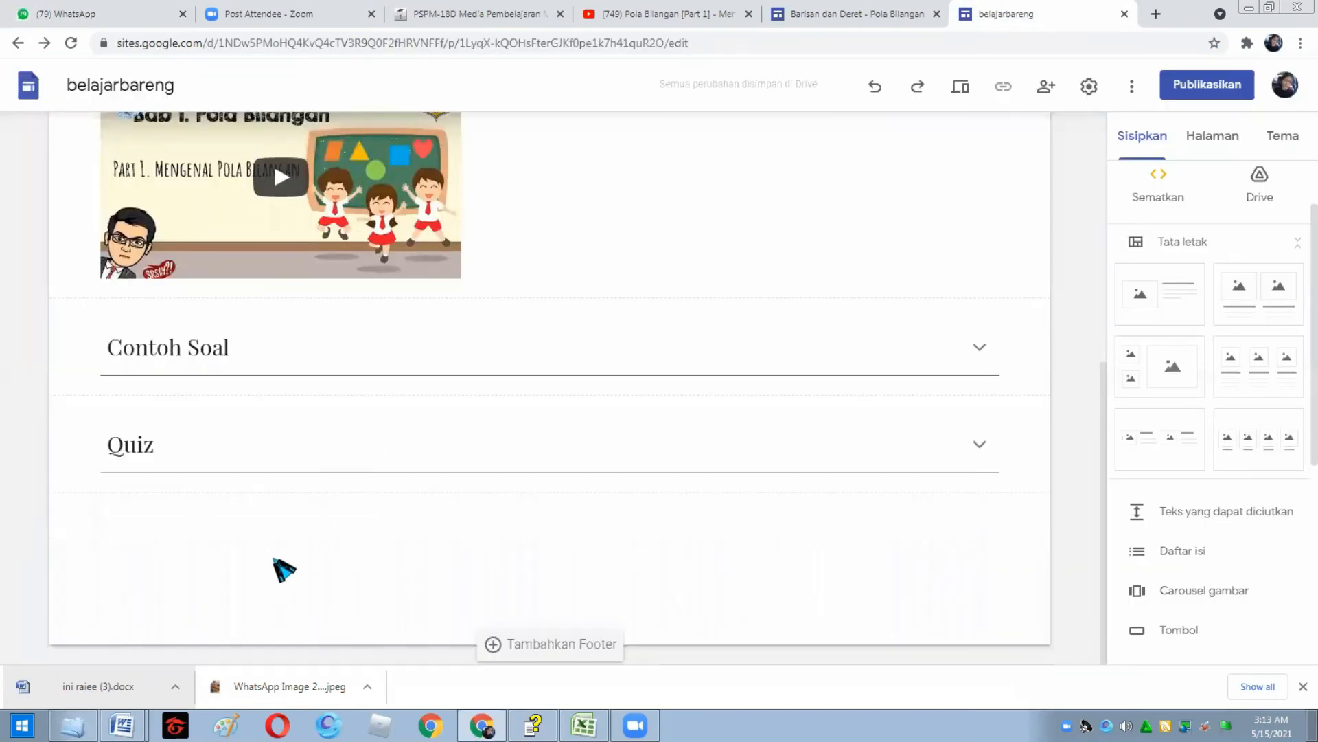
{"action": "left_click", "coordinate": [982, 446]}
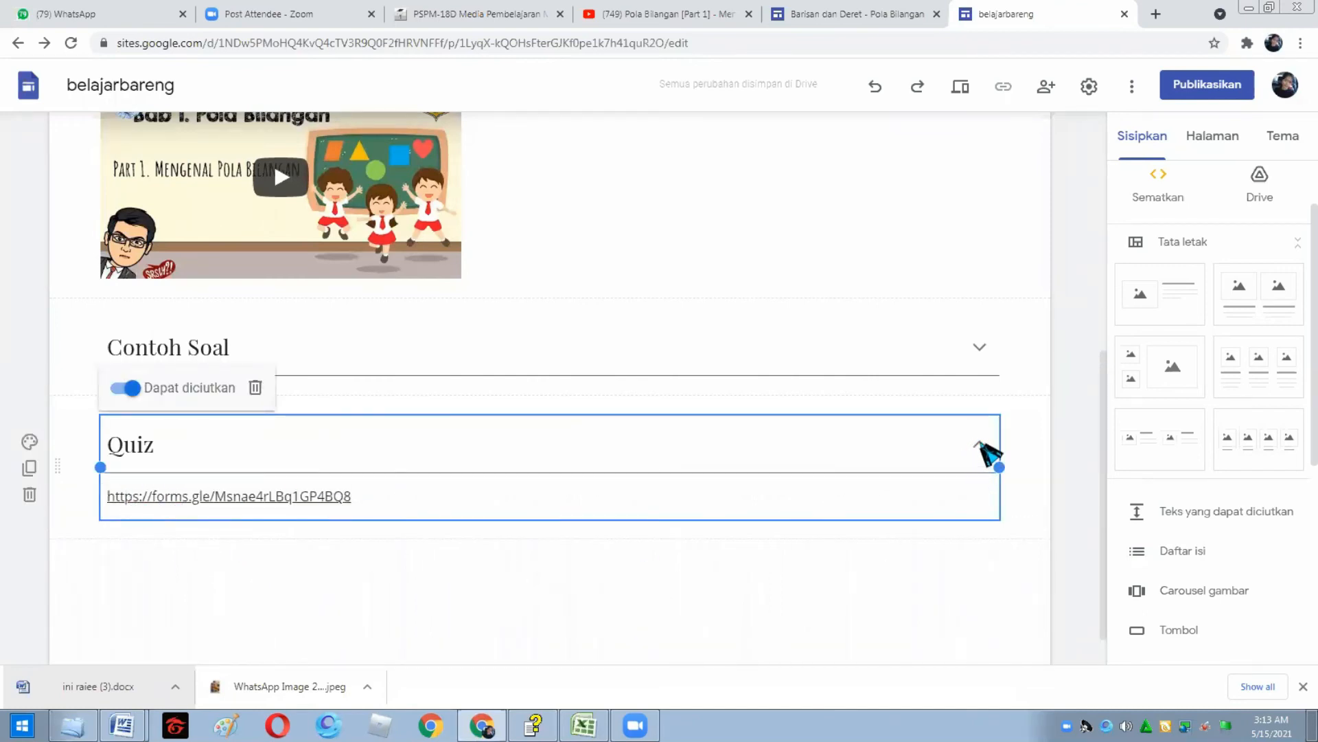
- Check the example site's quiz section, then embed the copied form link in belajarbareng below the Quiz block using the Pratinjau display
{"action": "left_click", "coordinate": [872, 14]}
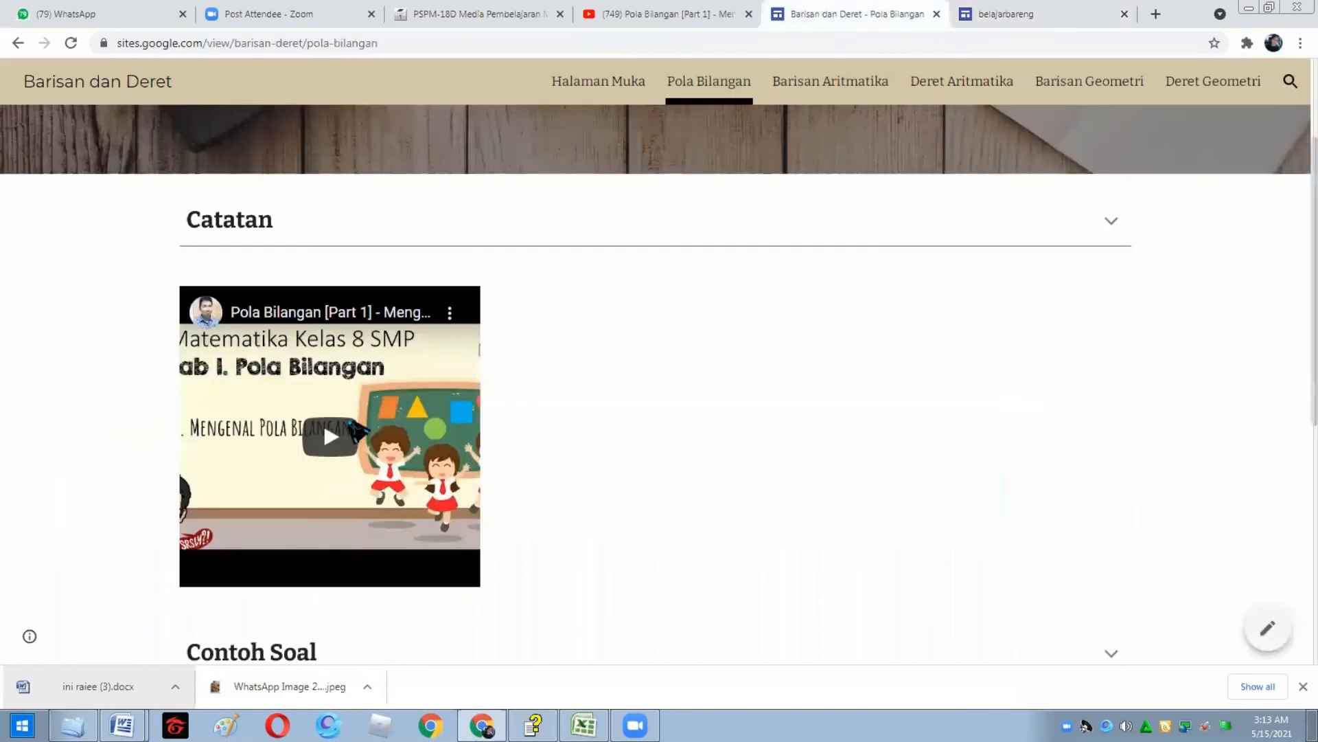
{"action": "scroll", "coordinate": [323, 421], "scroll_direction": "down", "scroll_amount": 7}
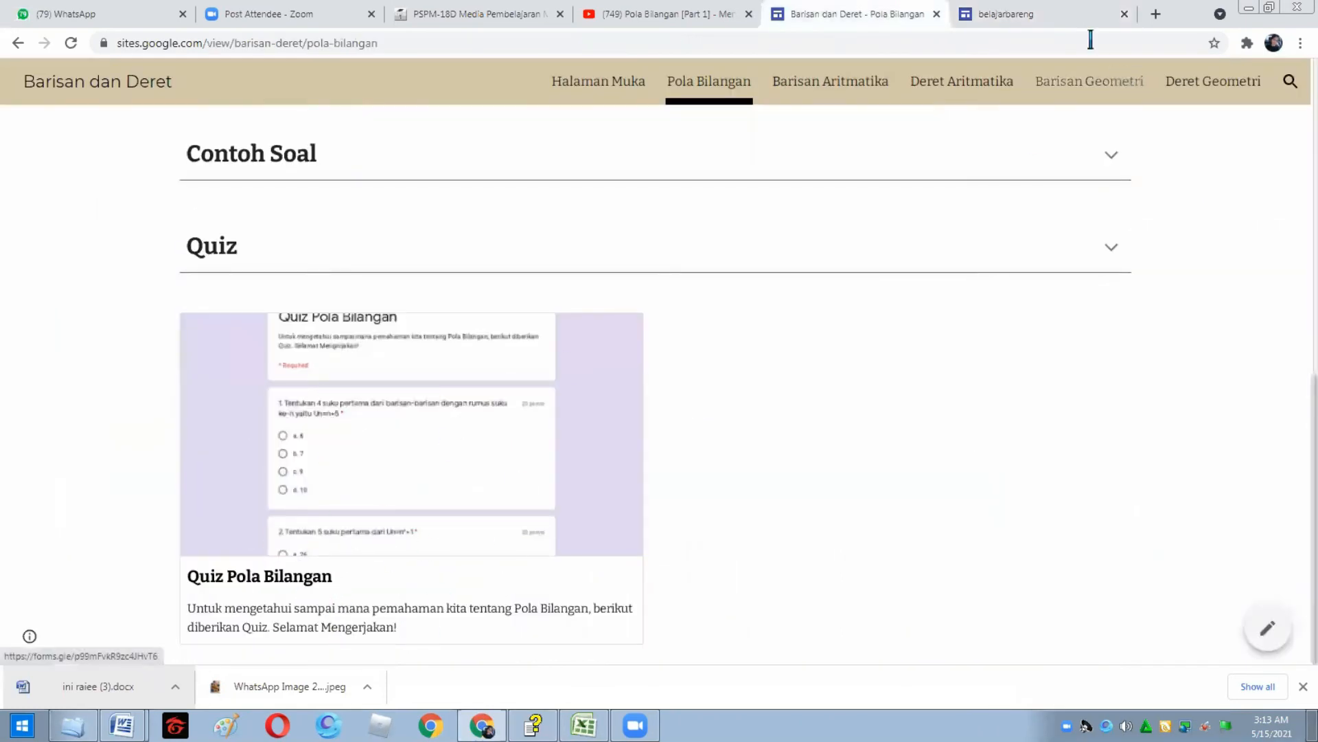
{"action": "left_click", "coordinate": [1057, 14]}
{"action": "left_click", "coordinate": [405, 577]}
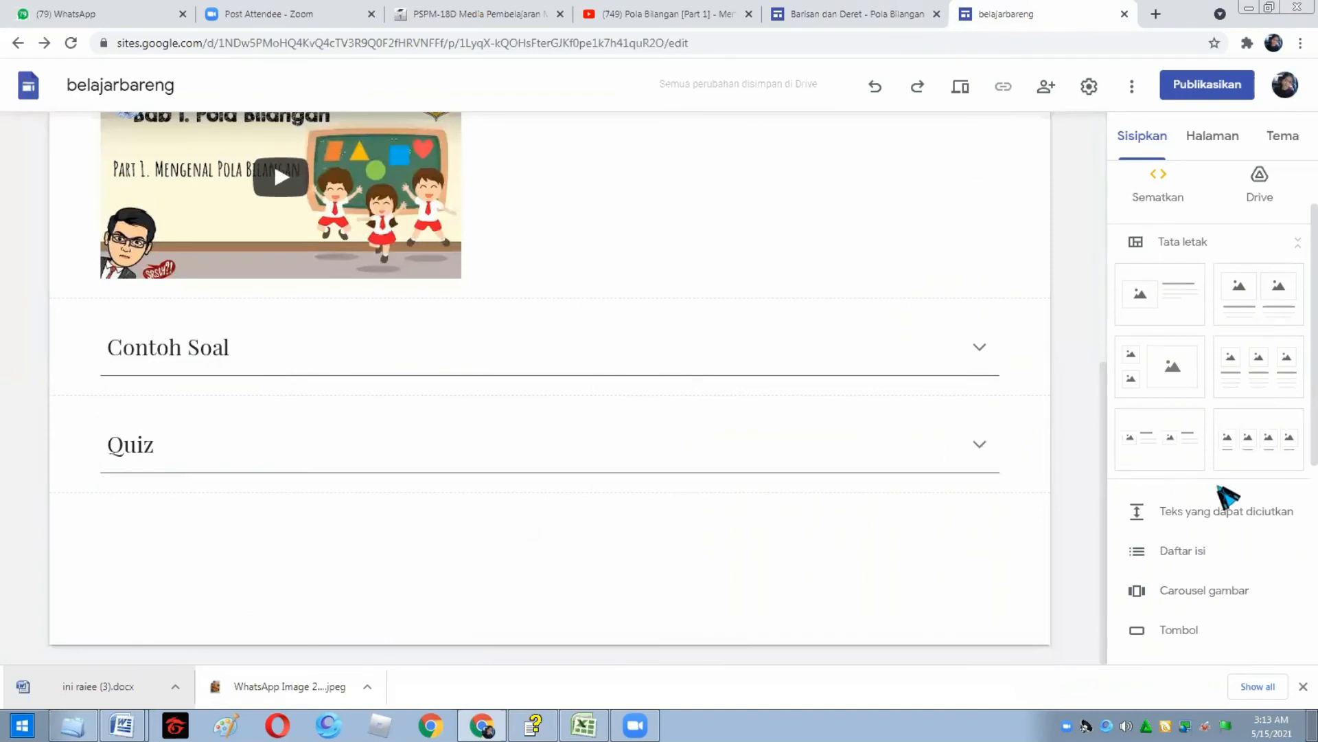
{"action": "scroll", "coordinate": [1223, 481], "scroll_direction": "up", "scroll_amount": 1}
{"action": "left_click", "coordinate": [1165, 281]}
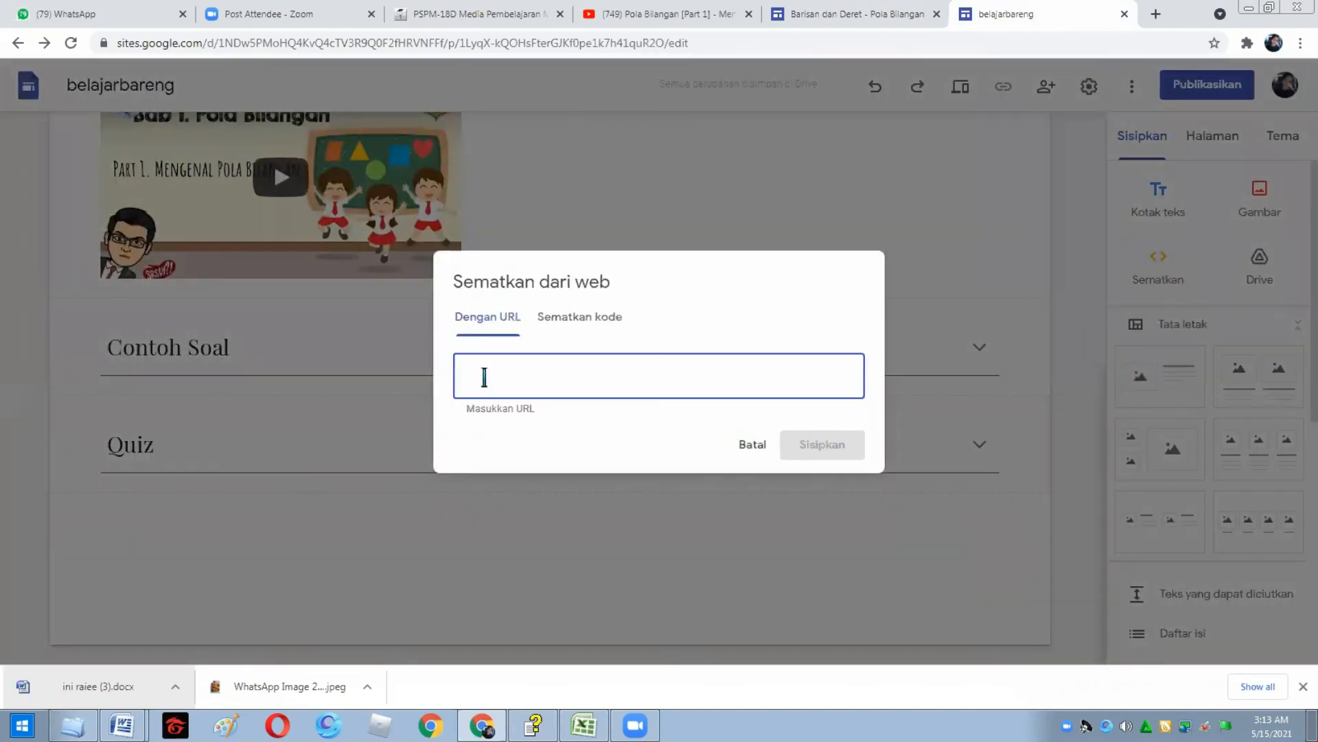
{"action": "key", "text": "ctrl+v"}
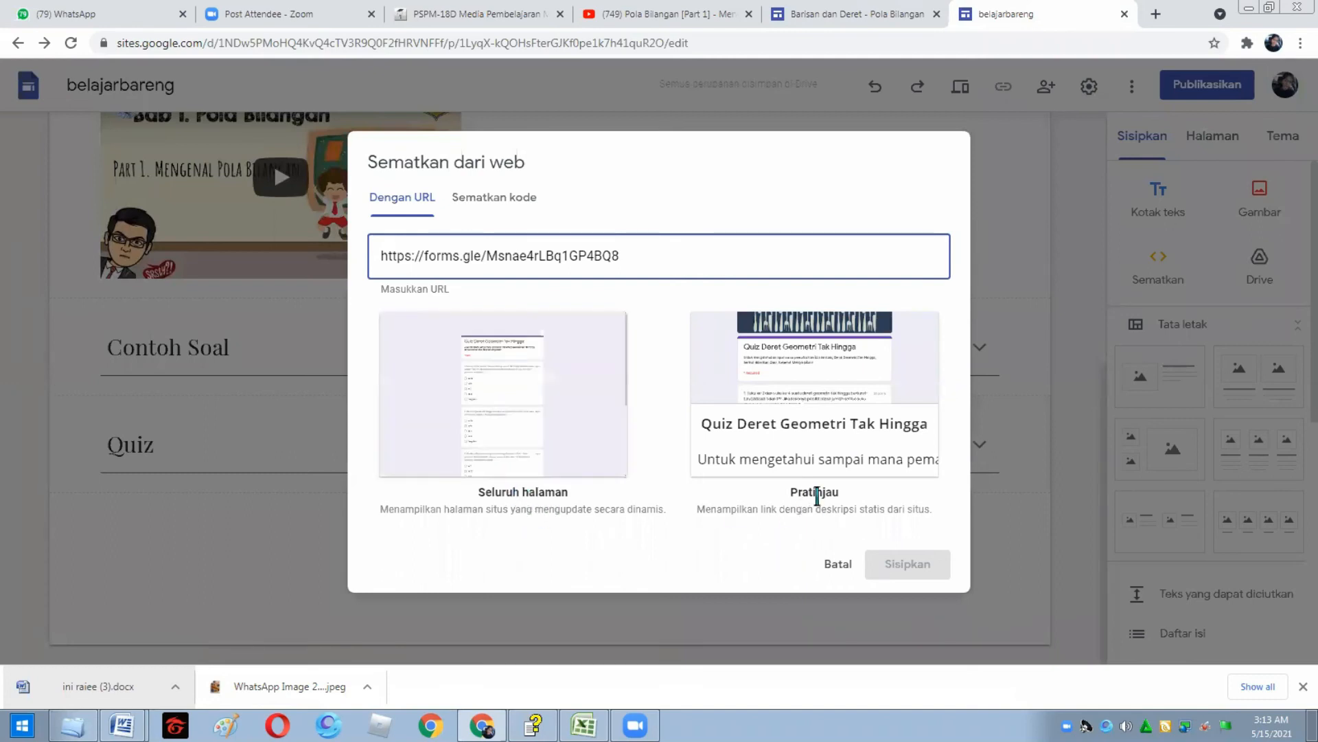
{"action": "left_click", "coordinate": [827, 436]}
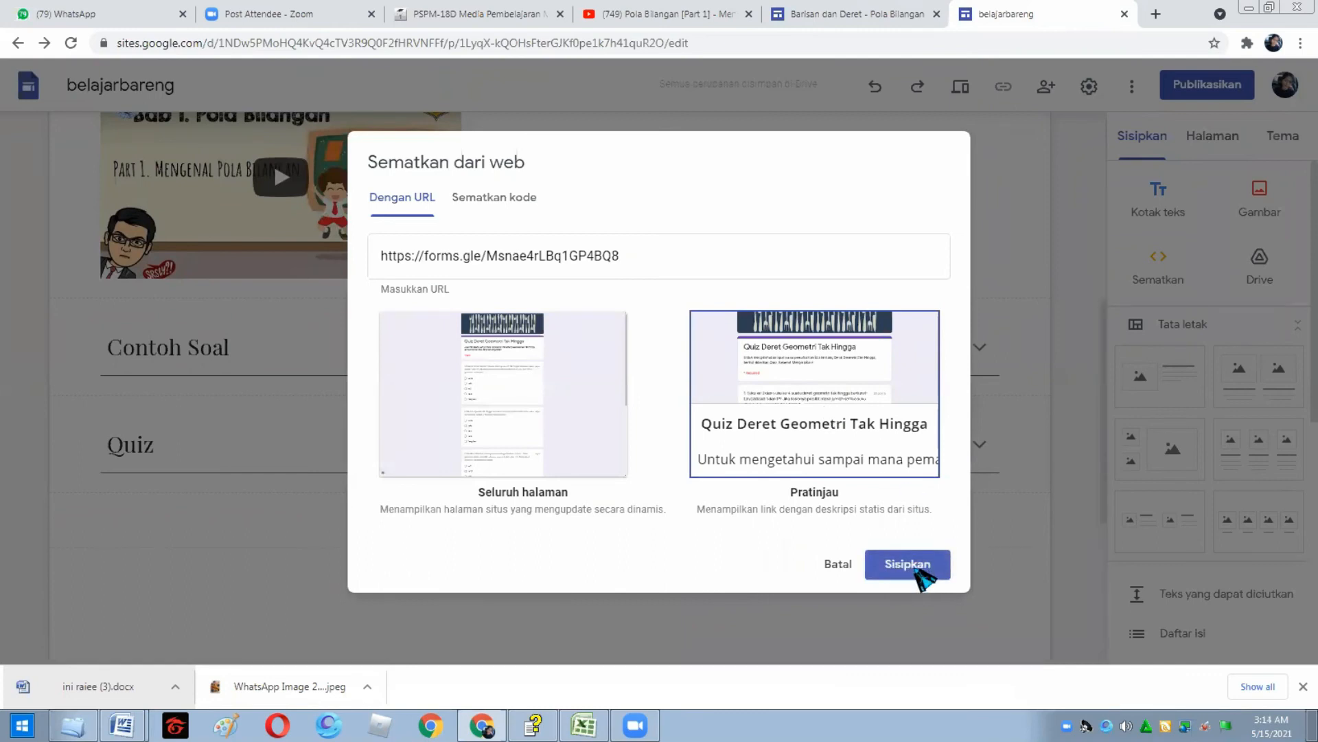
{"action": "left_click", "coordinate": [924, 577]}
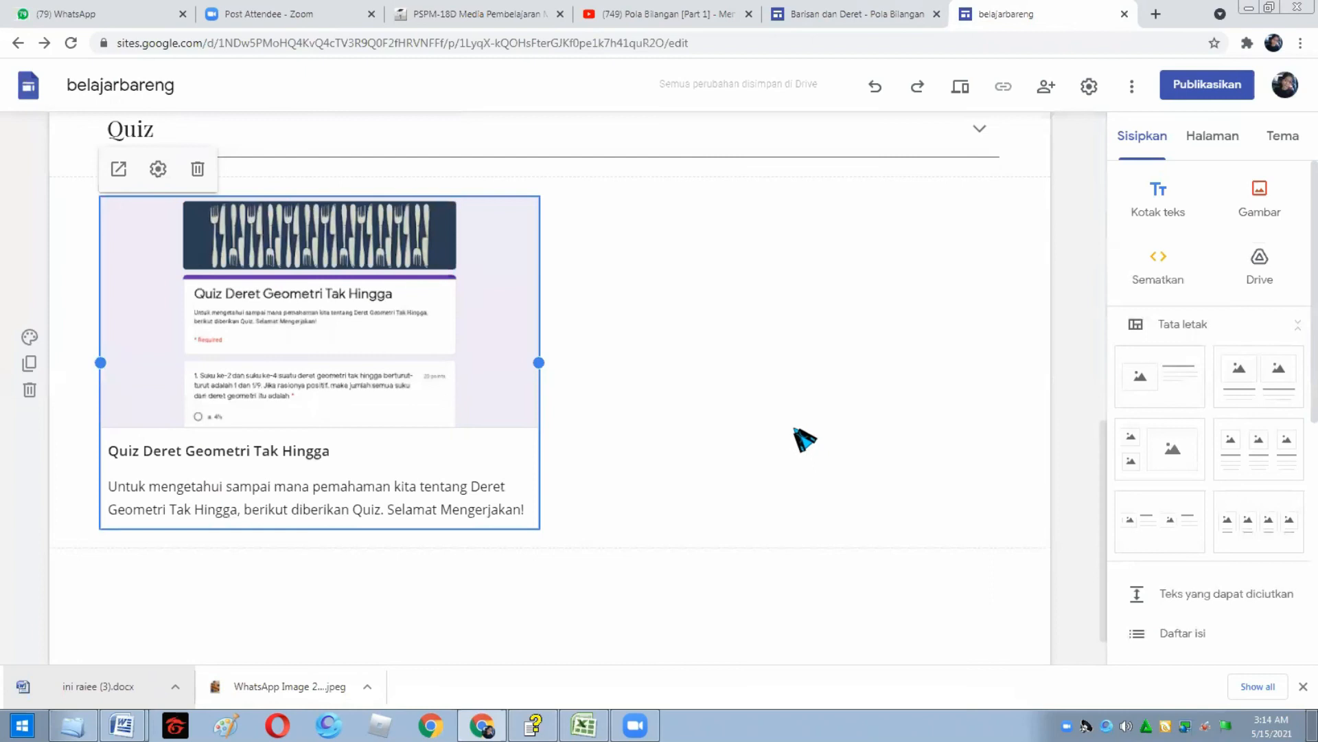
{"action": "left_click", "coordinate": [714, 431]}
- Review the Pola Bilangan page from its header to the Quiz block and open the Halaman Muka page
{"action": "scroll", "coordinate": [728, 439], "scroll_direction": "up", "scroll_amount": 5}
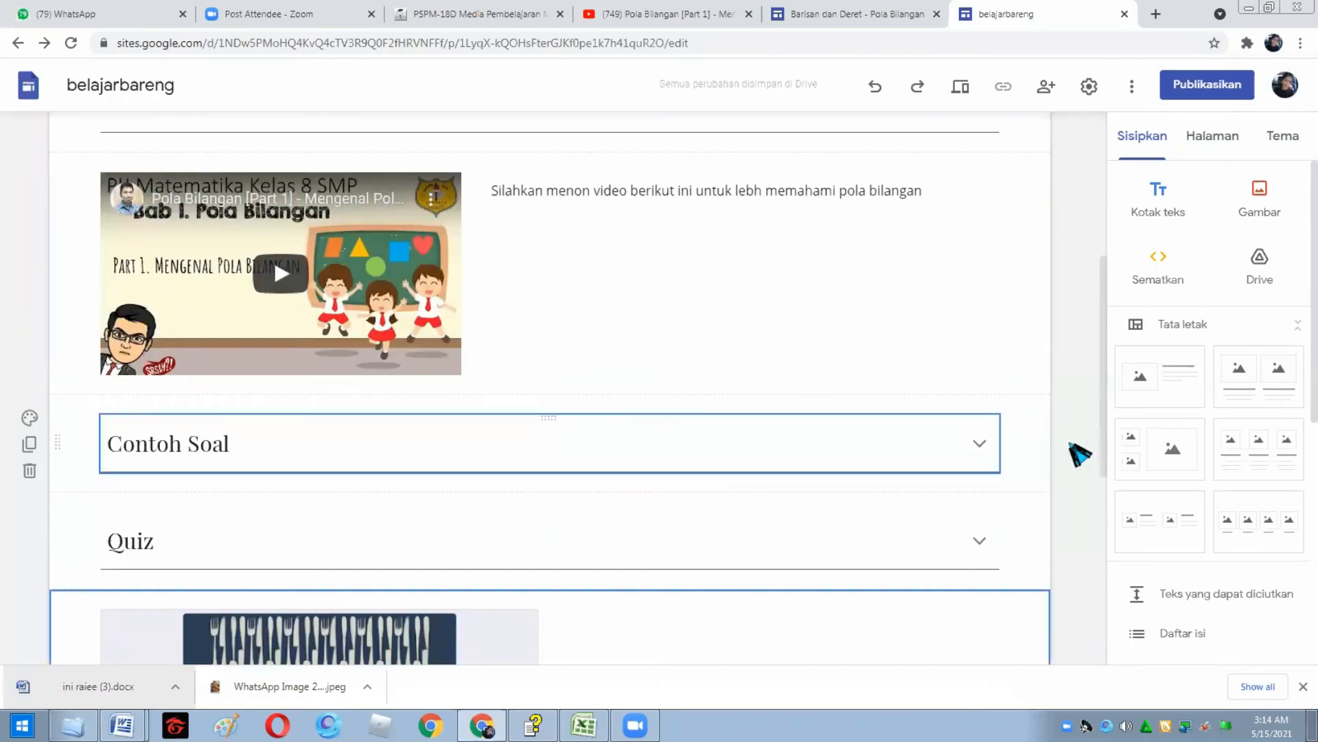
{"action": "scroll", "coordinate": [1015, 506], "scroll_direction": "up", "scroll_amount": 5}
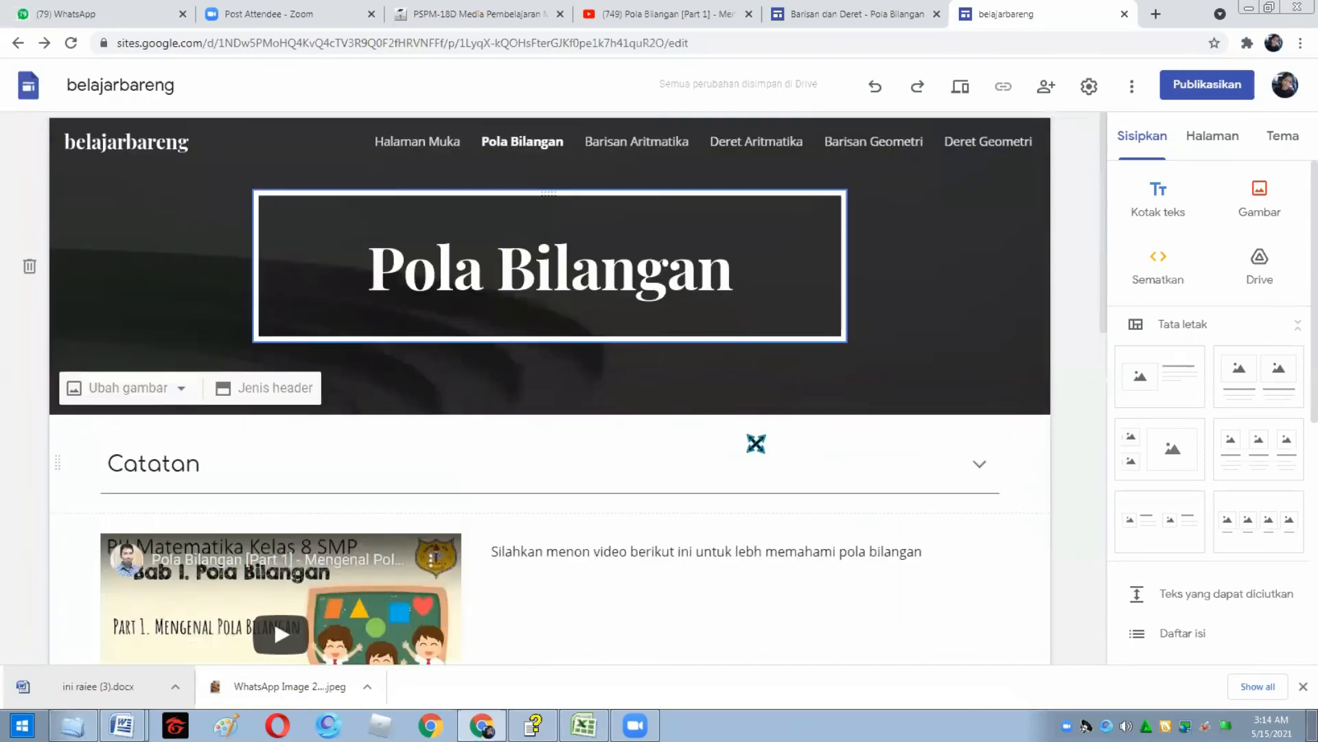
{"action": "scroll", "coordinate": [756, 443], "scroll_direction": "down", "scroll_amount": 10}
{"action": "scroll", "coordinate": [765, 461], "scroll_direction": "up", "scroll_amount": 6}
{"action": "left_click", "coordinate": [767, 436]}
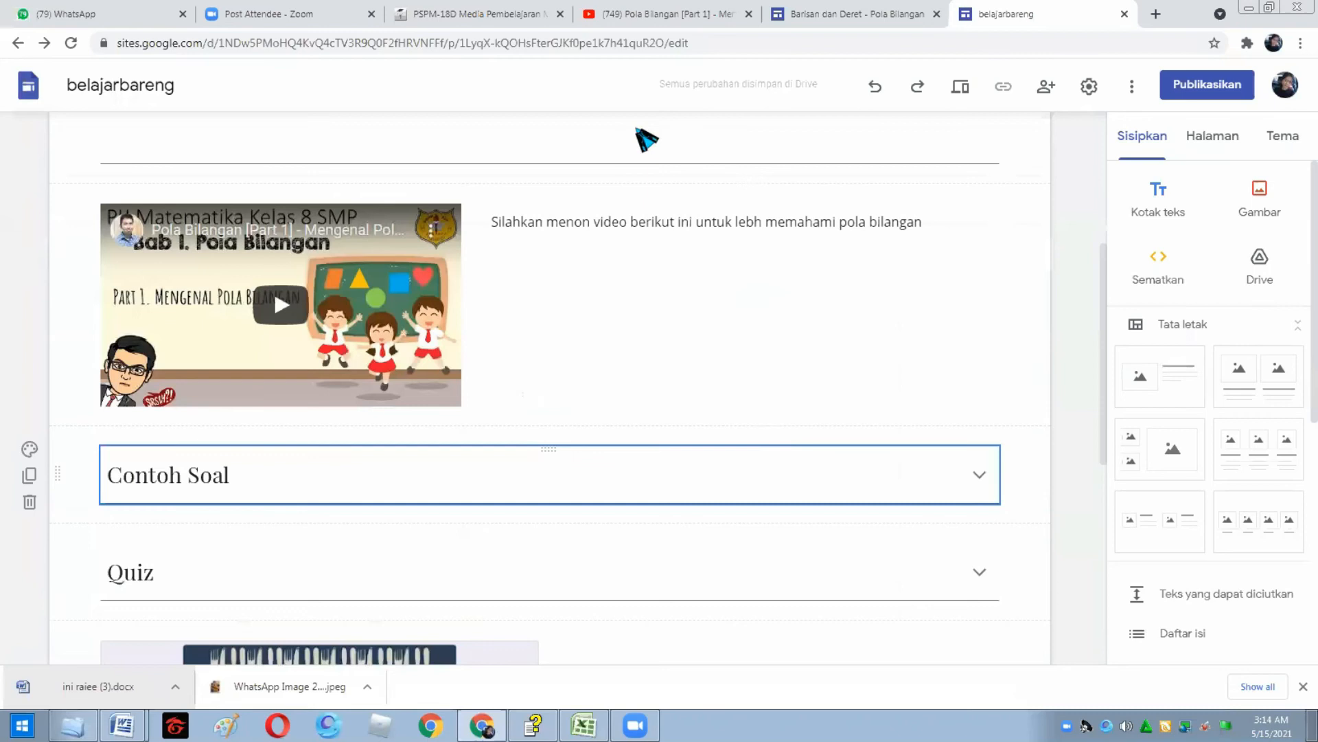
{"action": "scroll", "coordinate": [645, 140], "scroll_direction": "up", "scroll_amount": 5}
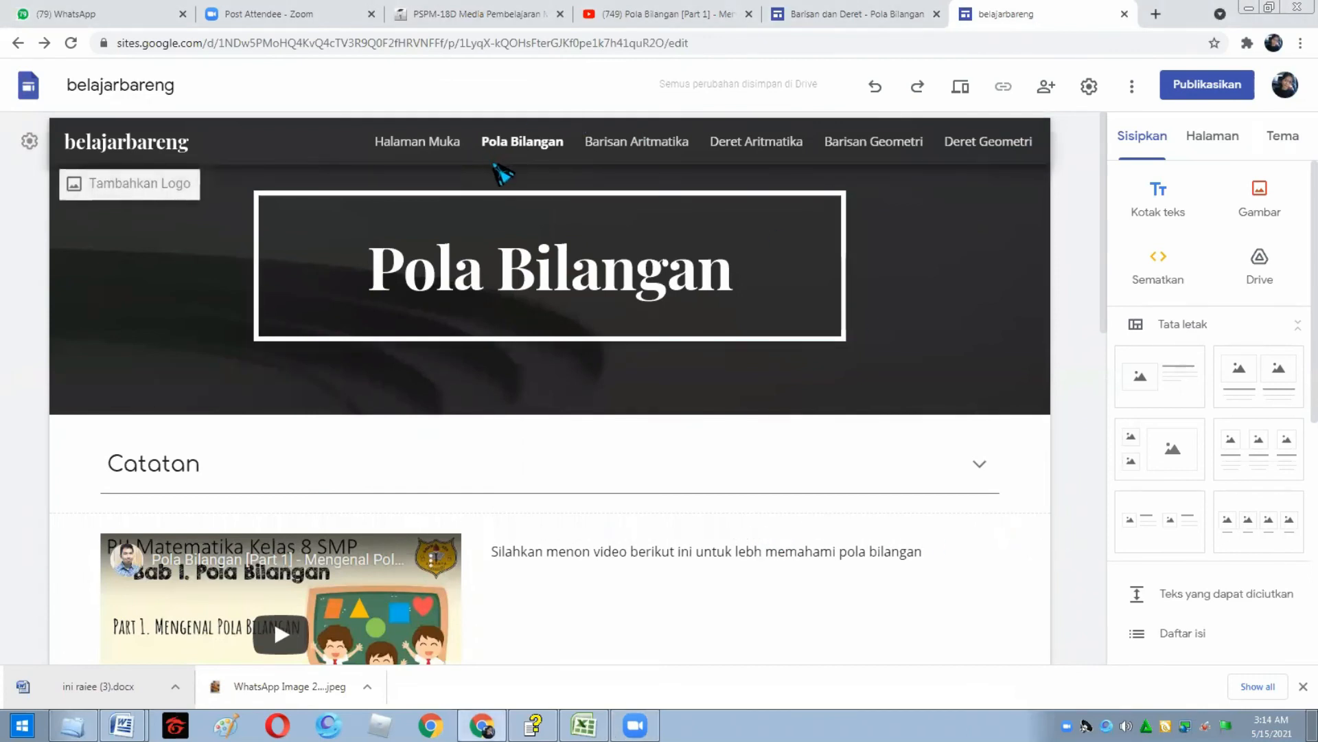
{"action": "left_click", "coordinate": [417, 161]}
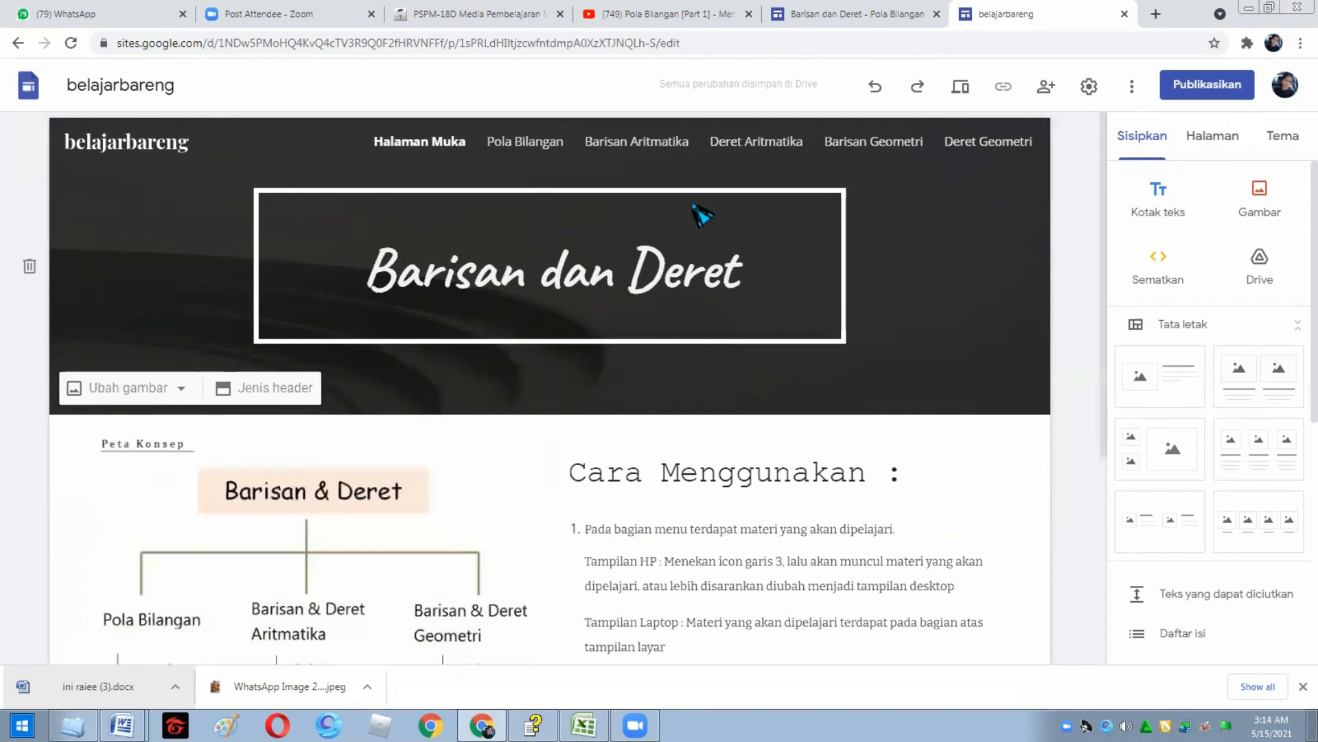
{"action": "left_click", "coordinate": [504, 330]}
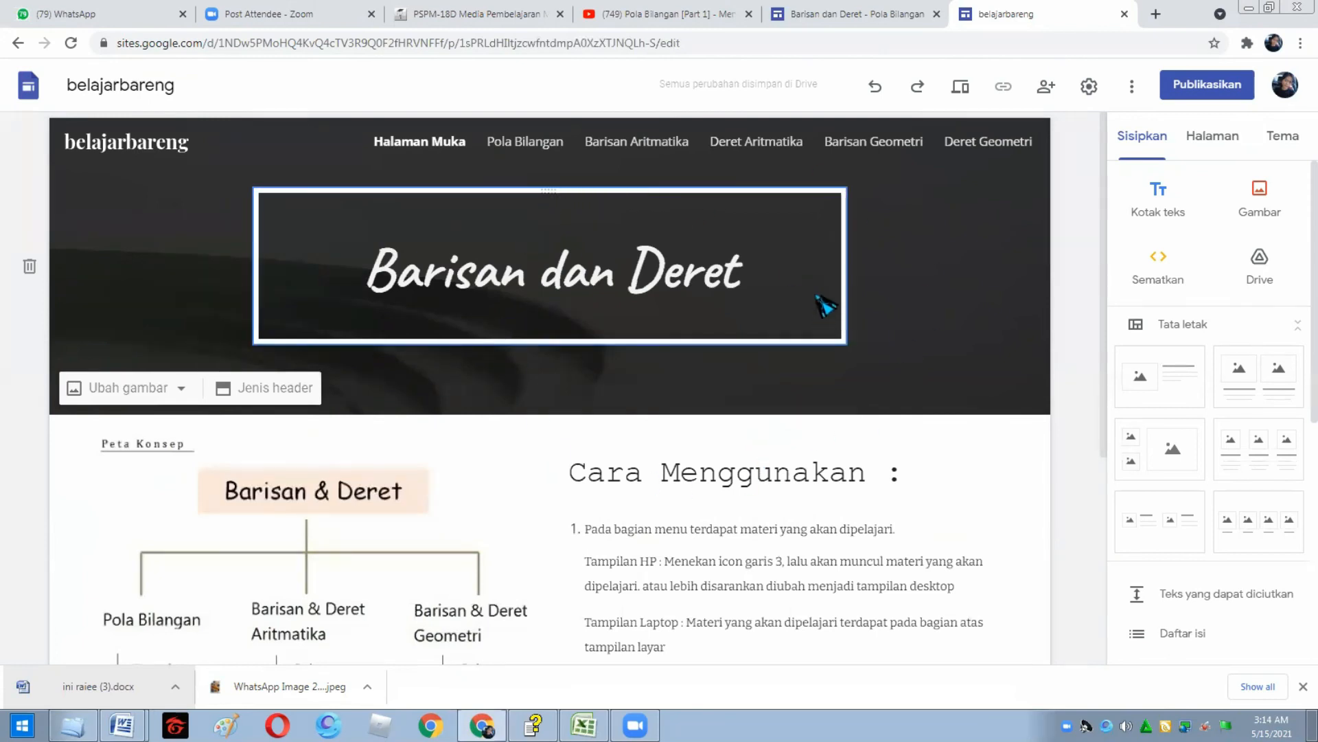
- Preview the site at desktop size and look over the Halaman Muka page
{"action": "left_click", "coordinate": [963, 91]}
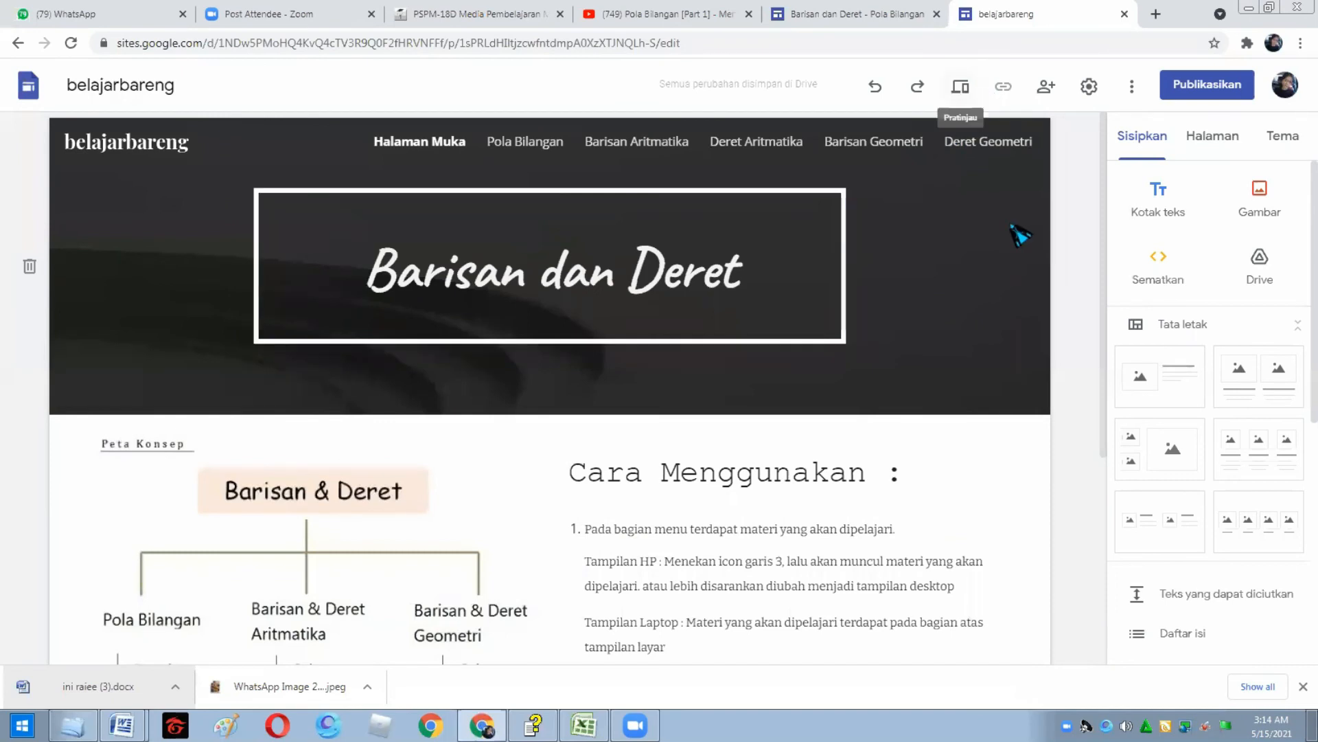
{"action": "left_click", "coordinate": [965, 94]}
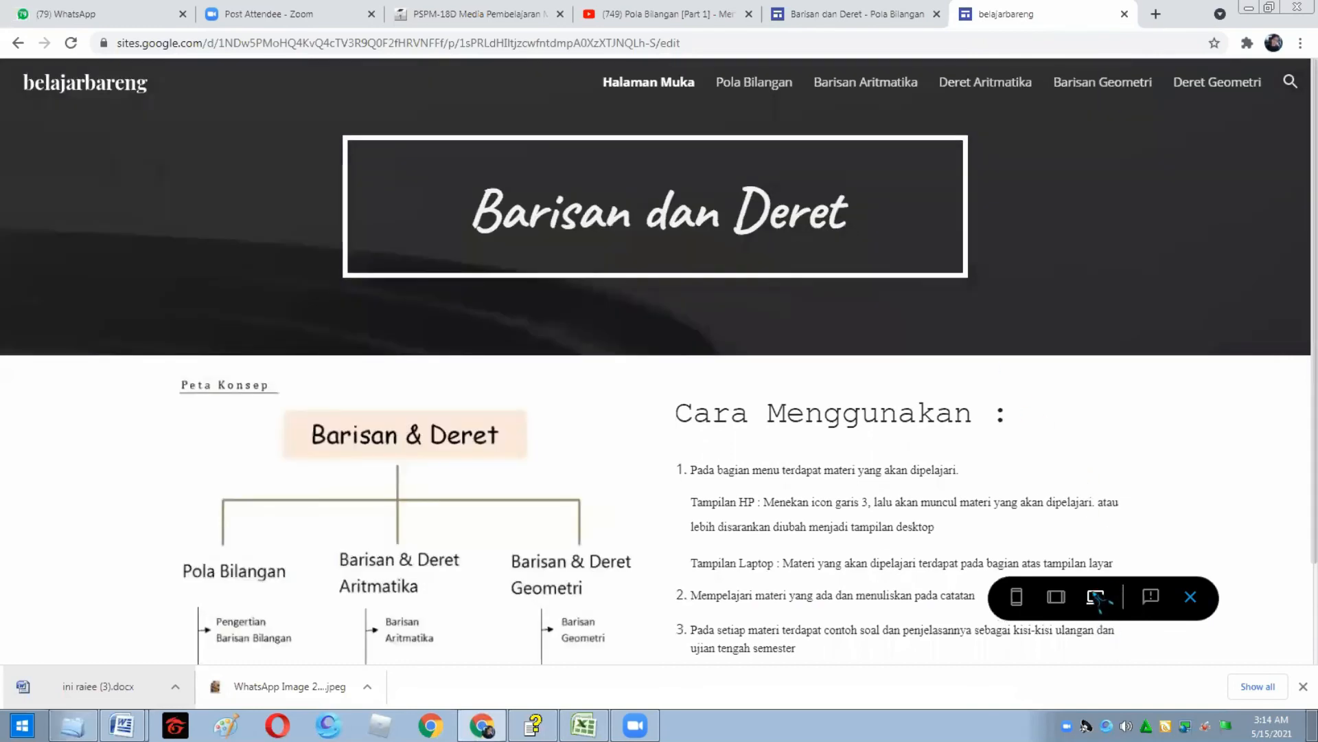
{"action": "scroll", "coordinate": [809, 467], "scroll_direction": "down", "scroll_amount": 2}
{"action": "scroll", "coordinate": [803, 473], "scroll_direction": "up", "scroll_amount": 2}
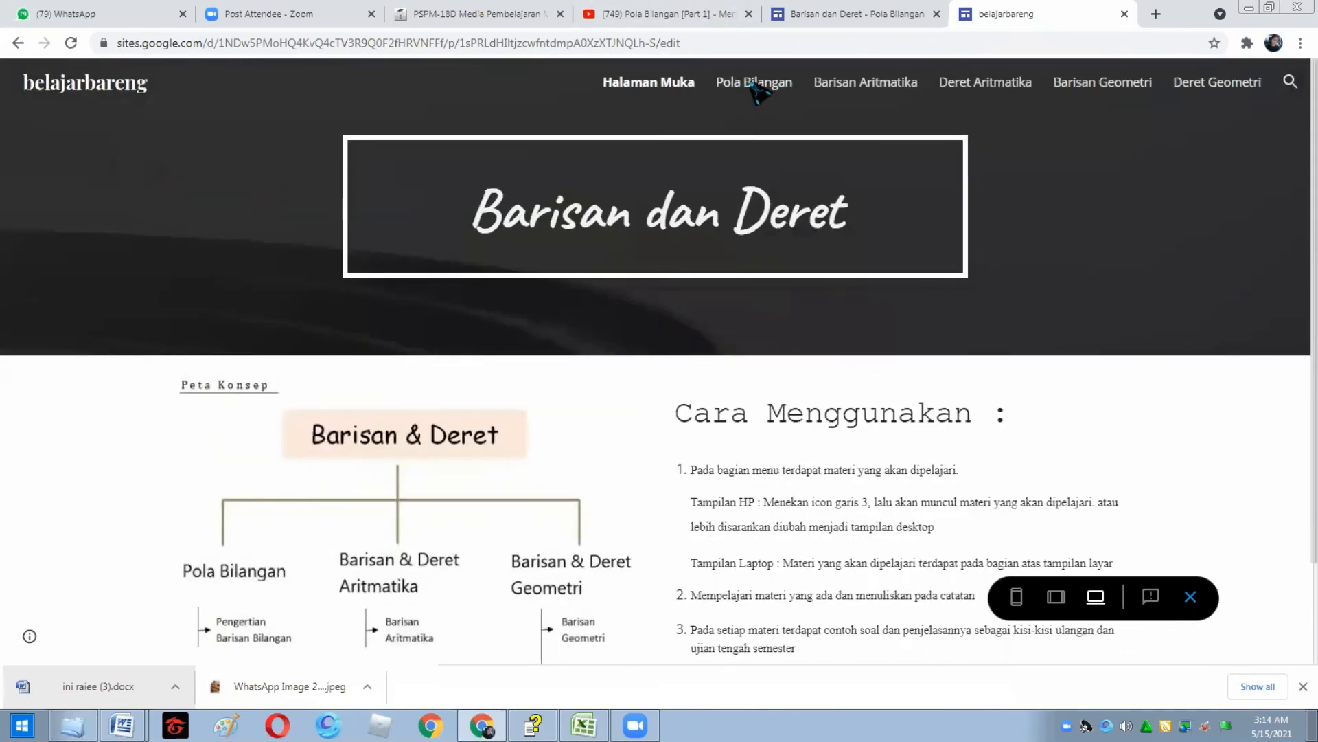
- Open Pola Bilangan in the desktop preview and test expanding and collapsing its Catatan block
{"action": "left_click", "coordinate": [758, 85]}
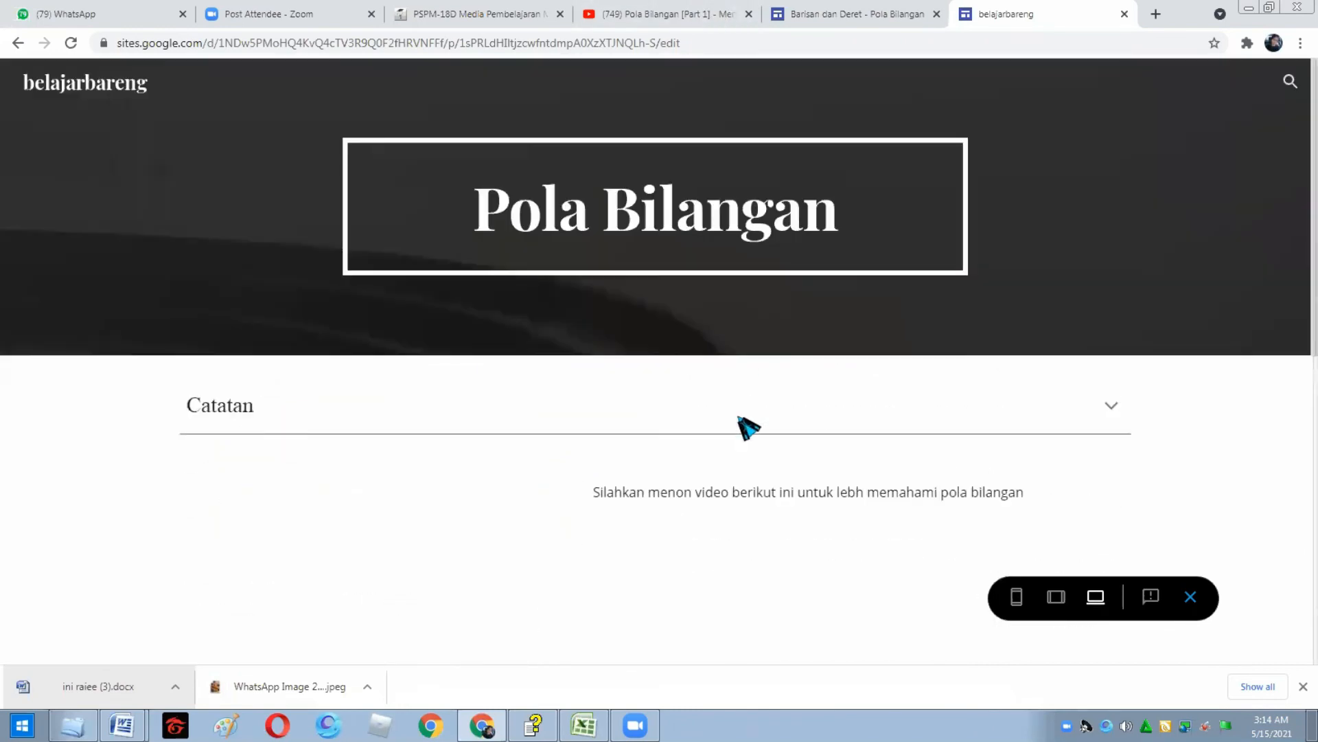
{"action": "scroll", "coordinate": [813, 472], "scroll_direction": "down", "scroll_amount": 8}
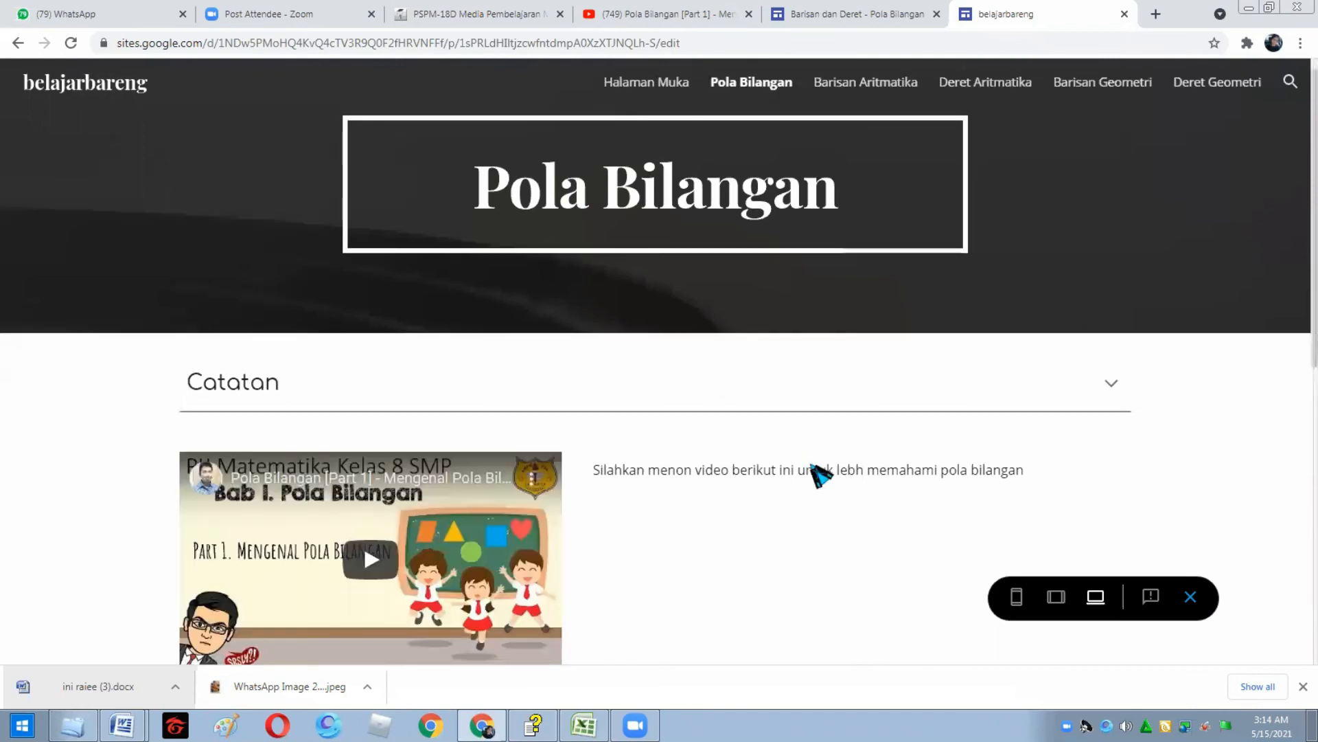
{"action": "scroll", "coordinate": [1101, 403], "scroll_direction": "up", "scroll_amount": 8}
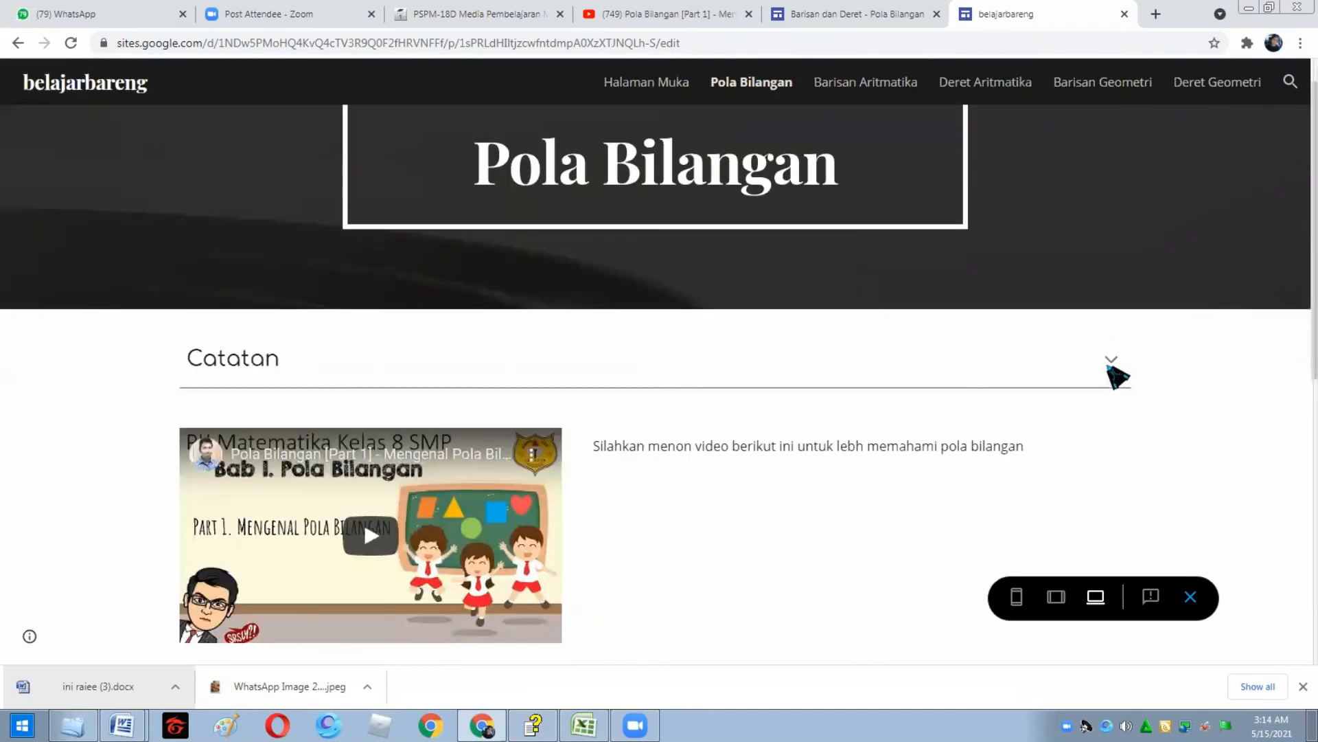
{"action": "left_click", "coordinate": [1111, 360]}
{"action": "scroll", "coordinate": [996, 453], "scroll_direction": "down", "scroll_amount": 4}
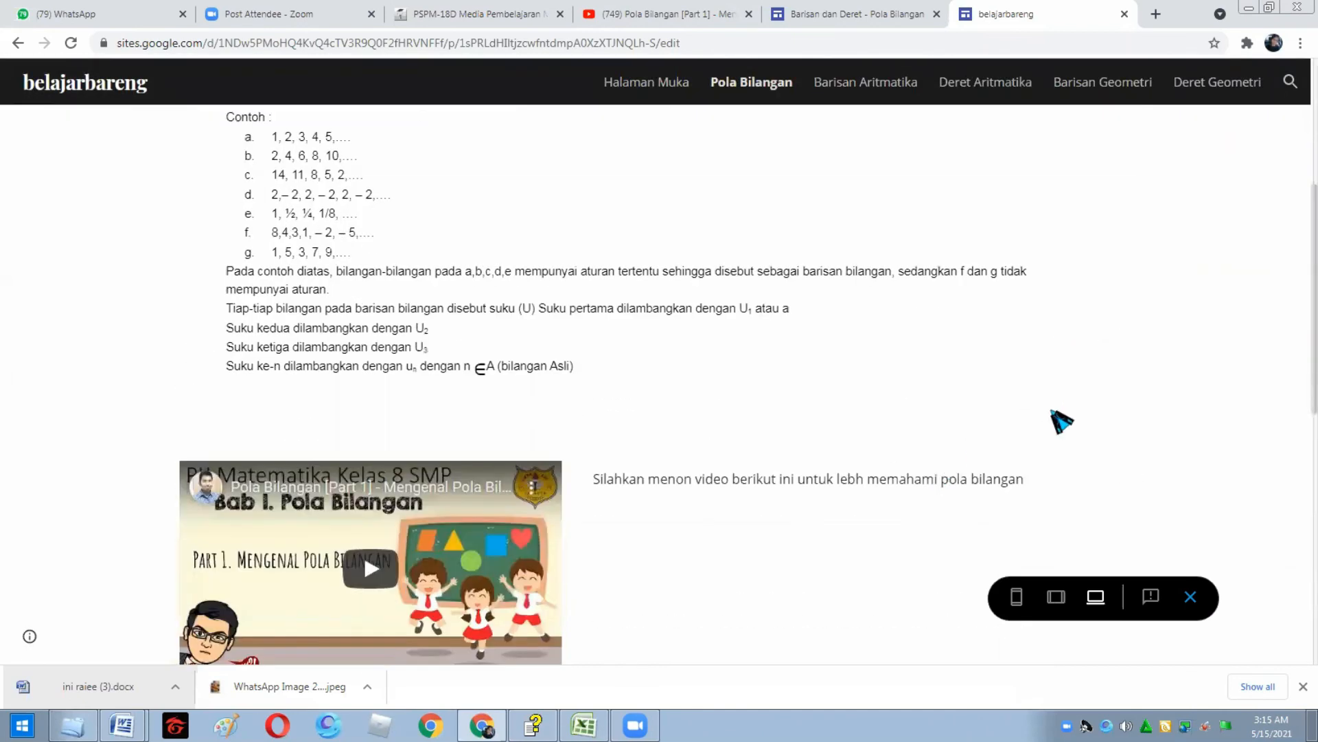
{"action": "scroll", "coordinate": [1108, 370], "scroll_direction": "up", "scroll_amount": 4}
{"action": "left_click", "coordinate": [1110, 360]}
- Switch the preview to tablet size and examine the Pola Bilangan page, including its Catatan notes and quiz section
{"action": "left_click", "coordinate": [1056, 597]}
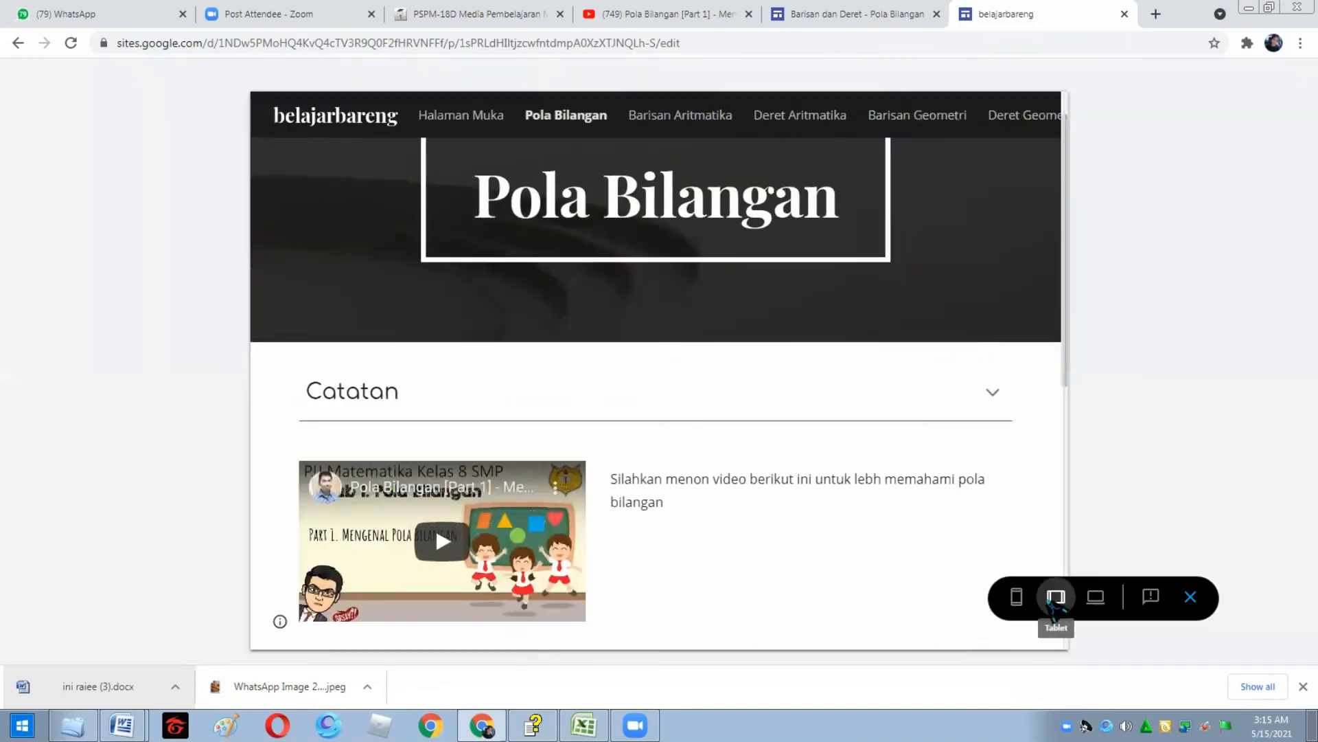
{"action": "scroll", "coordinate": [737, 421], "scroll_direction": "down", "scroll_amount": 6}
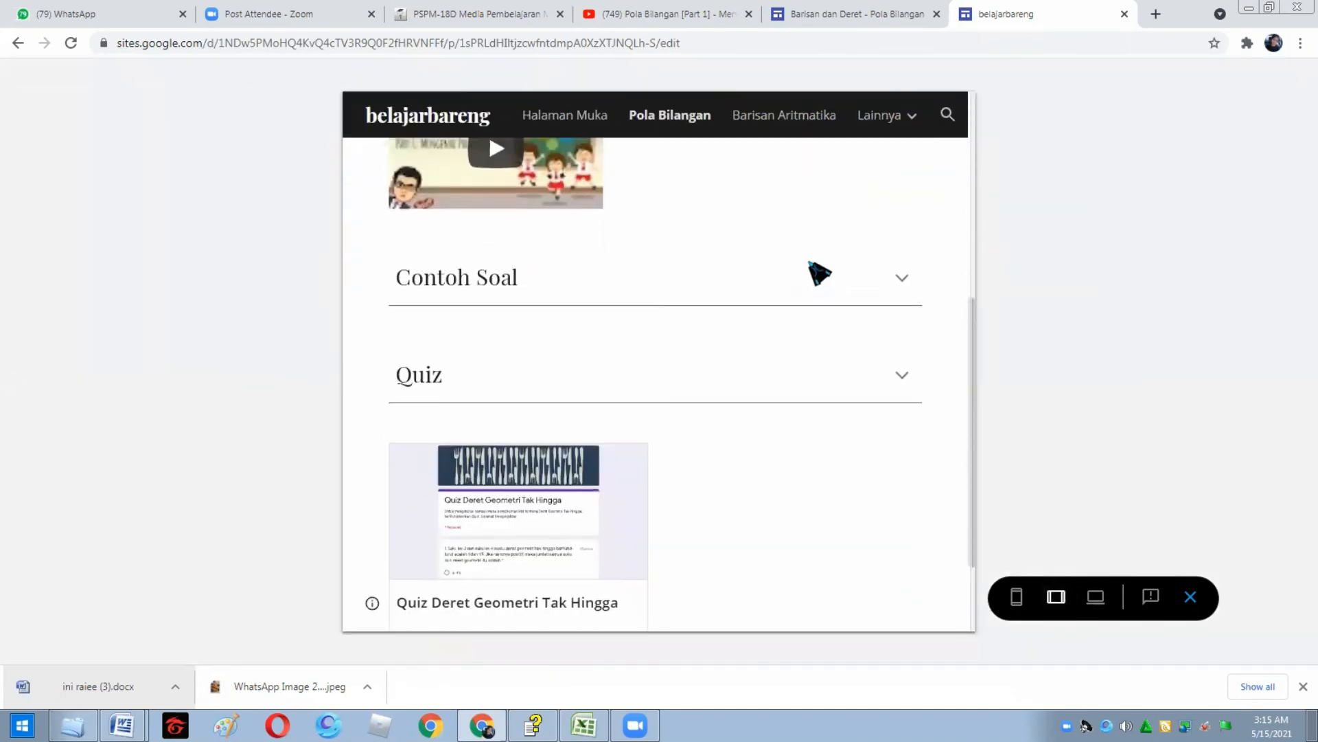
{"action": "scroll", "coordinate": [854, 359], "scroll_direction": "up", "scroll_amount": 5}
{"action": "left_click", "coordinate": [900, 323]}
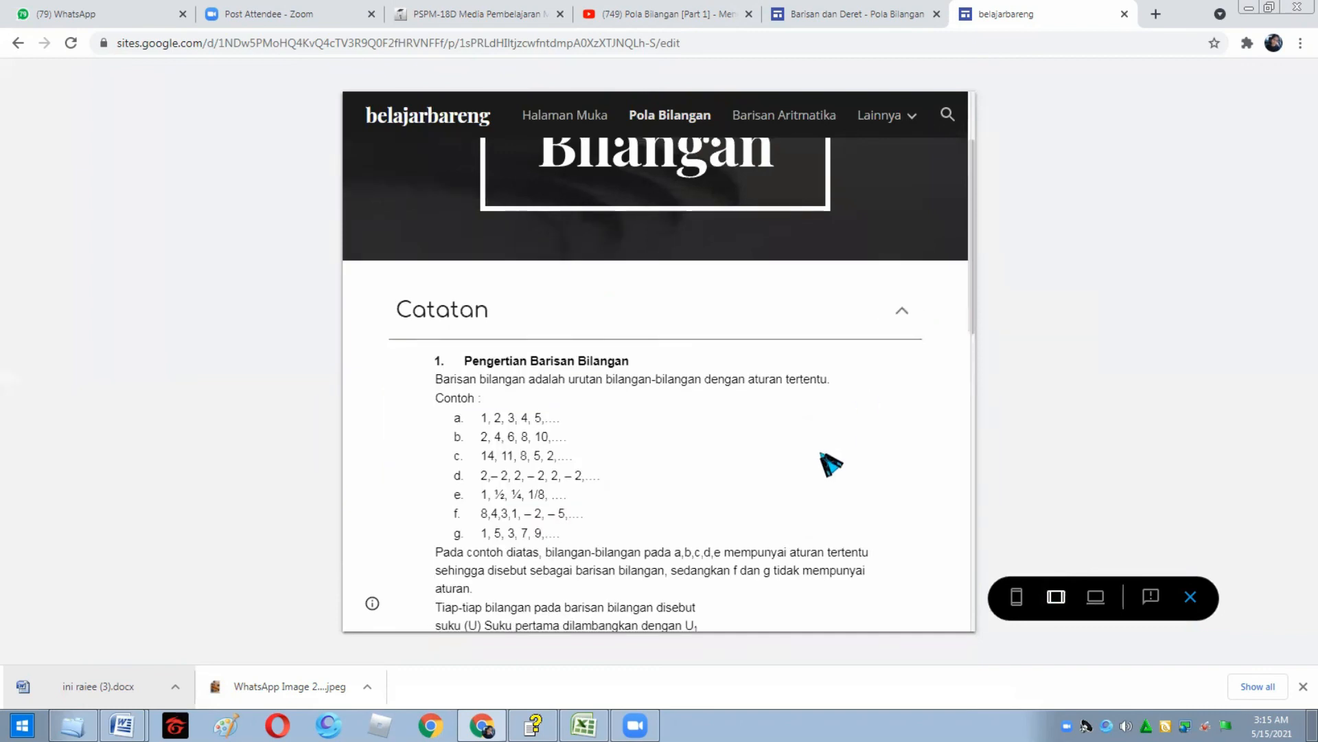
{"action": "scroll", "coordinate": [833, 456], "scroll_direction": "down", "scroll_amount": 1}
{"action": "scroll", "coordinate": [901, 412], "scroll_direction": "up", "scroll_amount": 2}
{"action": "left_click", "coordinate": [903, 409]}
{"action": "scroll", "coordinate": [877, 445], "scroll_direction": "down", "scroll_amount": 6}
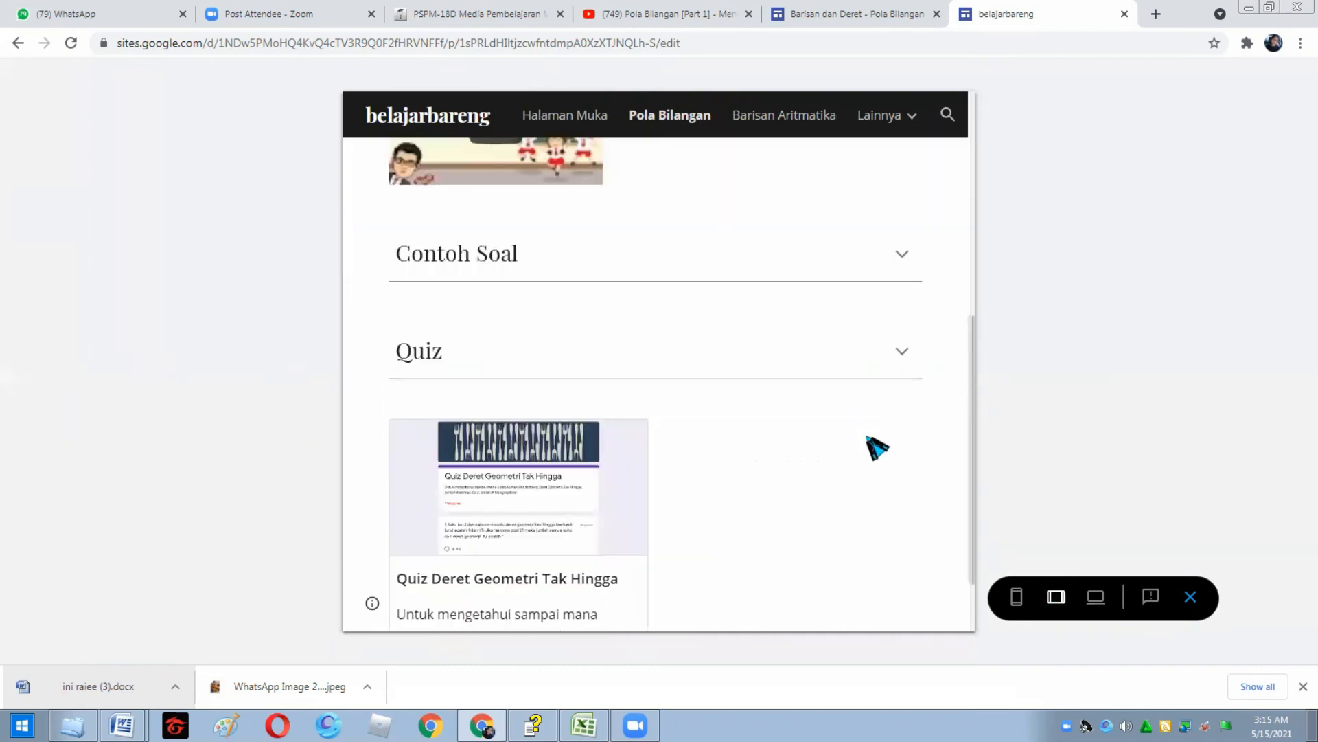
{"action": "scroll", "coordinate": [877, 445], "scroll_direction": "up", "scroll_amount": 6}
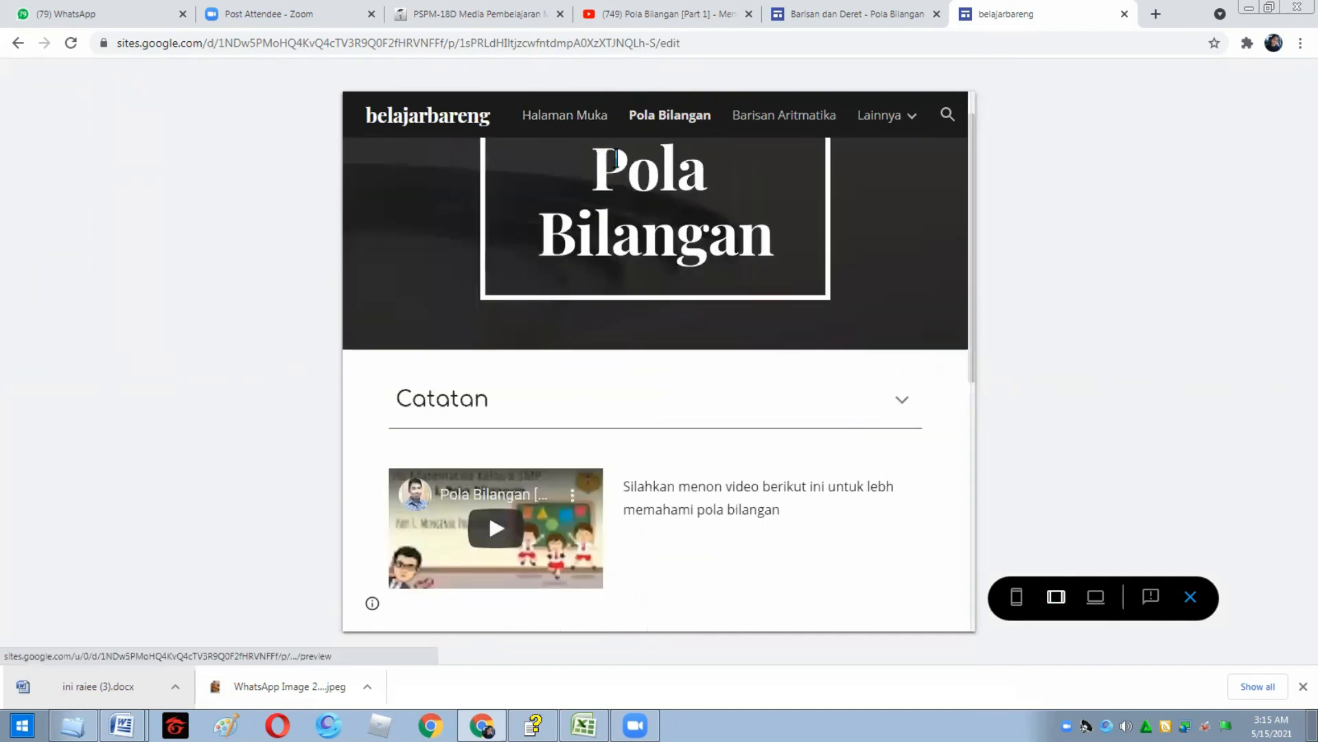
- Open Halaman Muka in the tablet preview and look through its concept map and usage instructions
{"action": "left_click", "coordinate": [580, 117]}
{"action": "scroll", "coordinate": [797, 436], "scroll_direction": "down", "scroll_amount": 5}
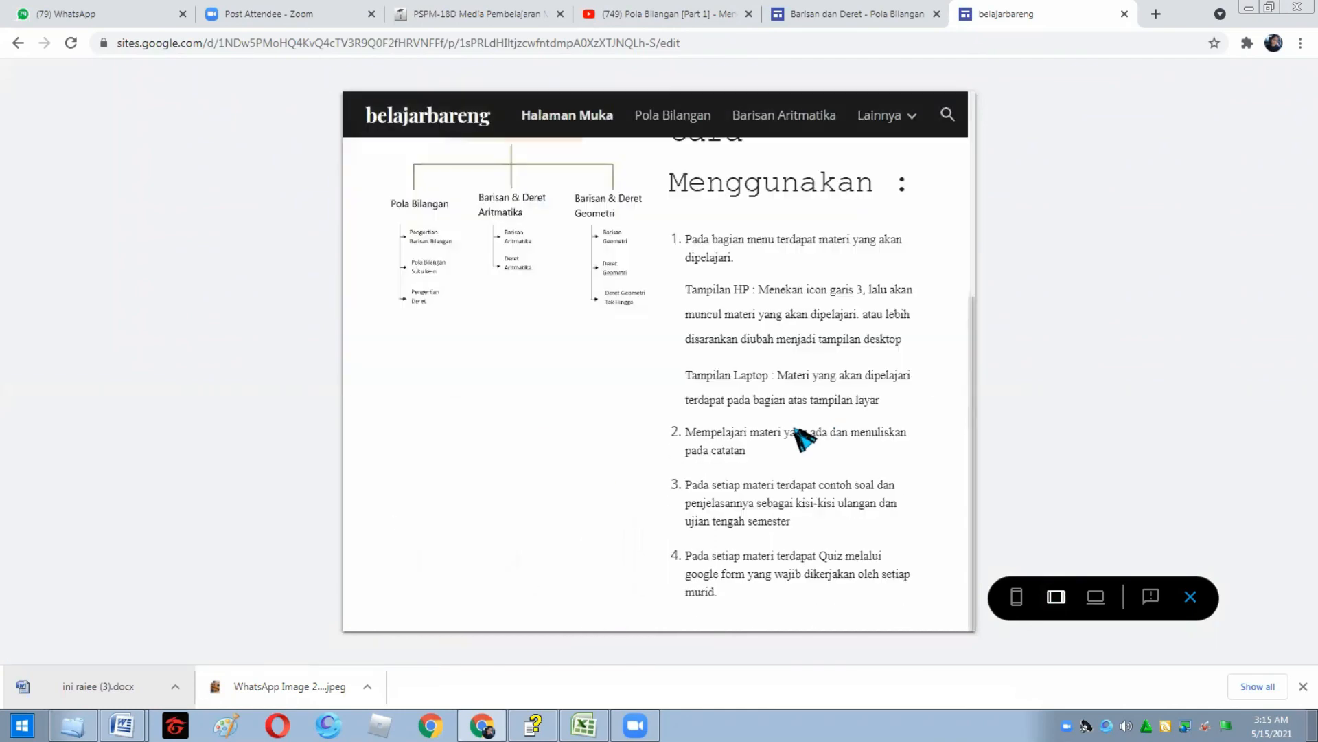
{"action": "scroll", "coordinate": [800, 406], "scroll_direction": "up", "scroll_amount": 5}
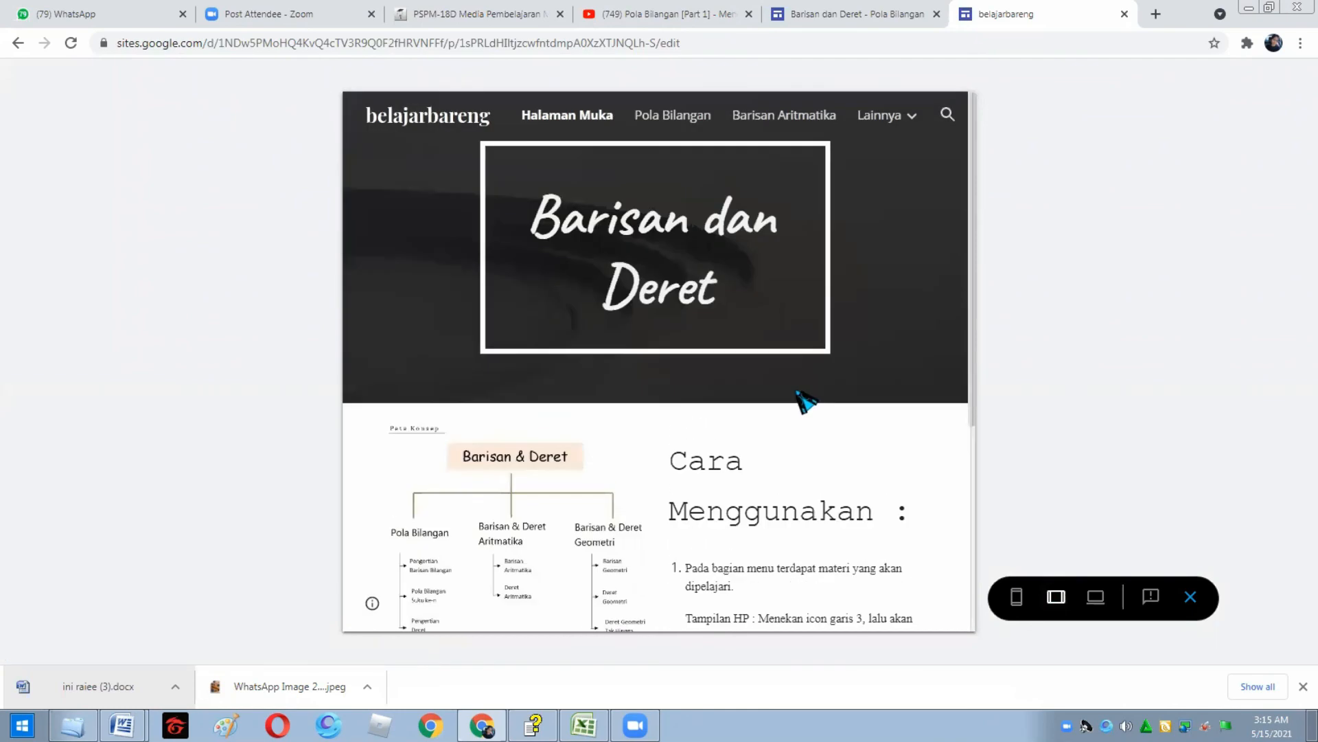
- Switch the preview to phone size and test opening and closing the site's navigation menu
{"action": "left_click", "coordinate": [1017, 599]}
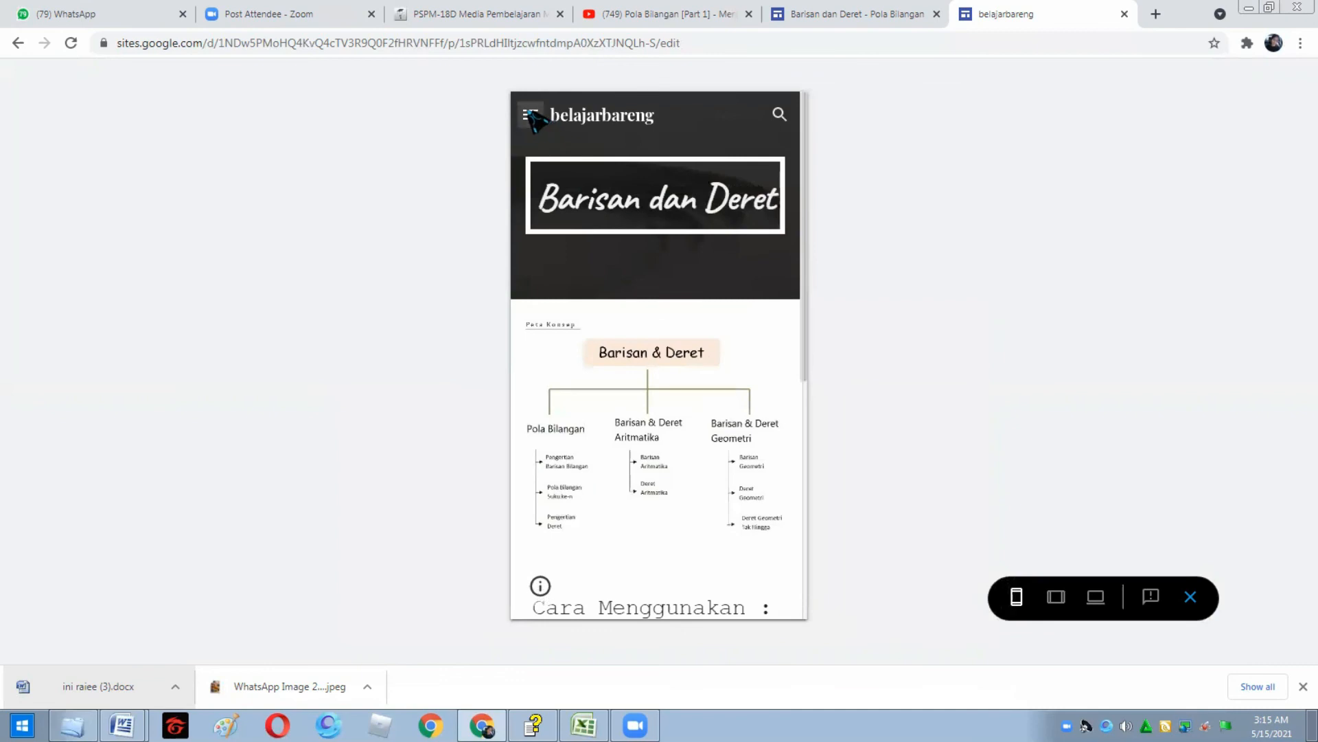
{"action": "left_click", "coordinate": [530, 115]}
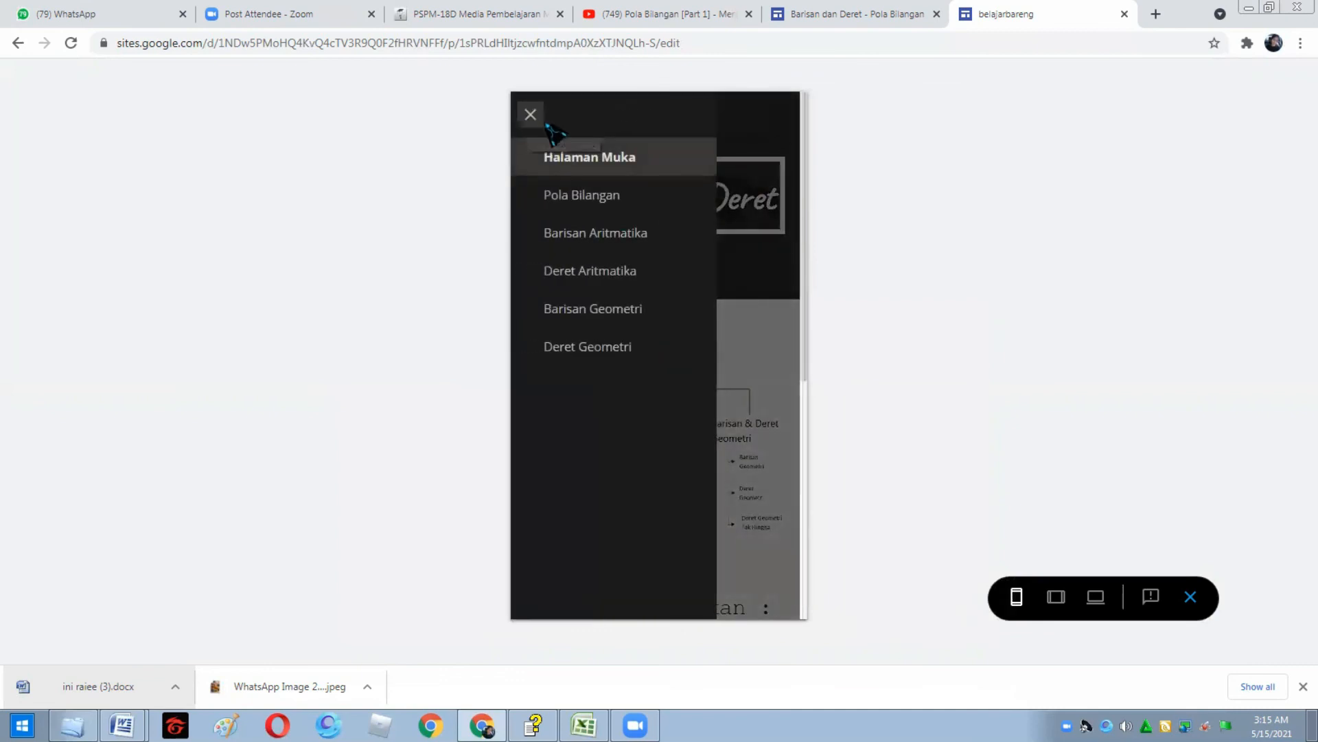
{"action": "left_click", "coordinate": [754, 252]}
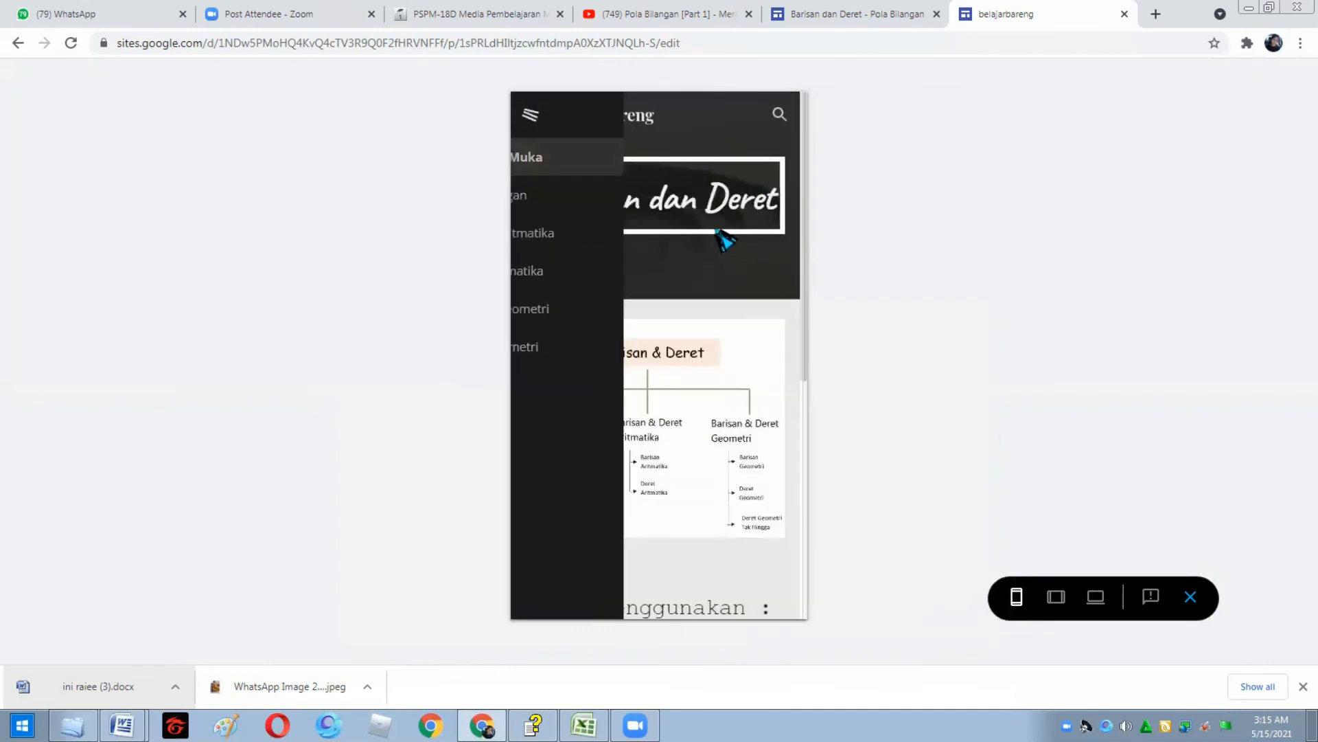
- Open Pola Bilangan in the phone preview, look through the page down to its quiz, and exit the preview
{"action": "left_click", "coordinate": [530, 116]}
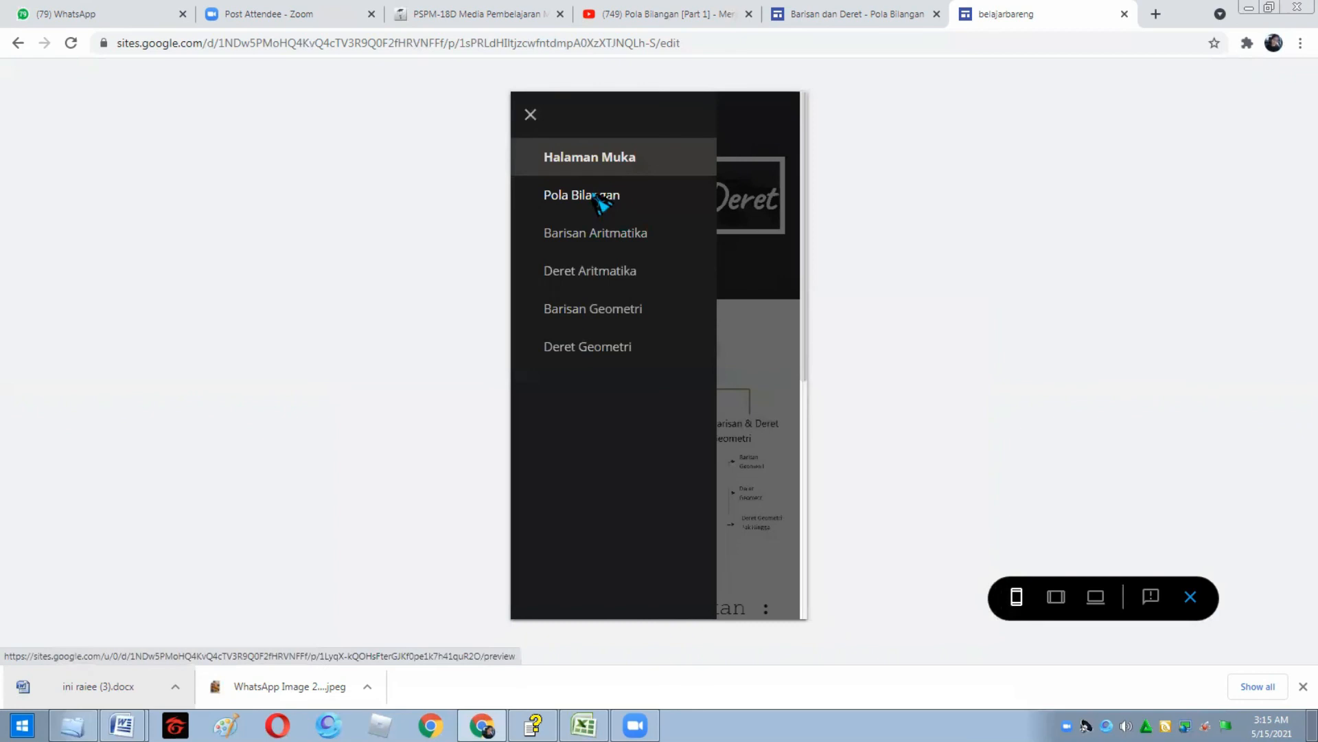
{"action": "left_click", "coordinate": [599, 199]}
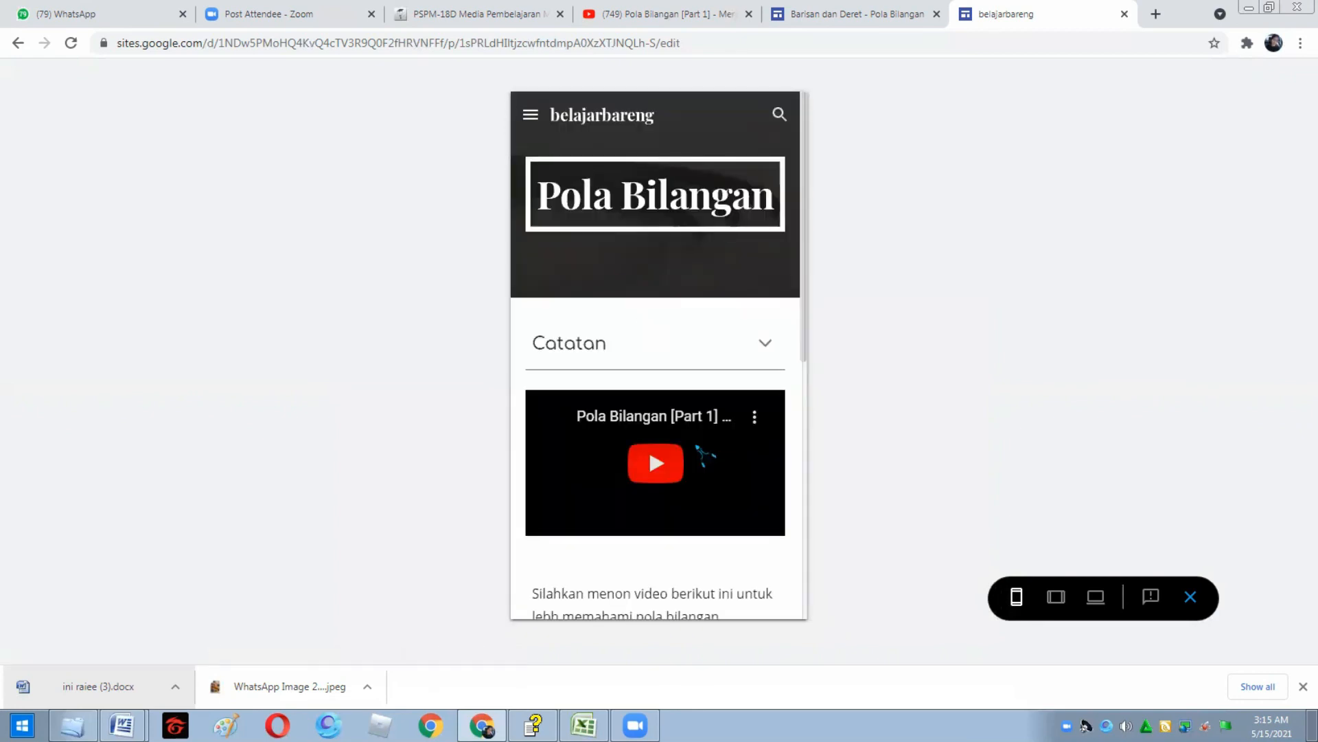
{"action": "scroll", "coordinate": [690, 433], "scroll_direction": "down", "scroll_amount": 6}
{"action": "scroll", "coordinate": [698, 451], "scroll_direction": "up", "scroll_amount": 6}
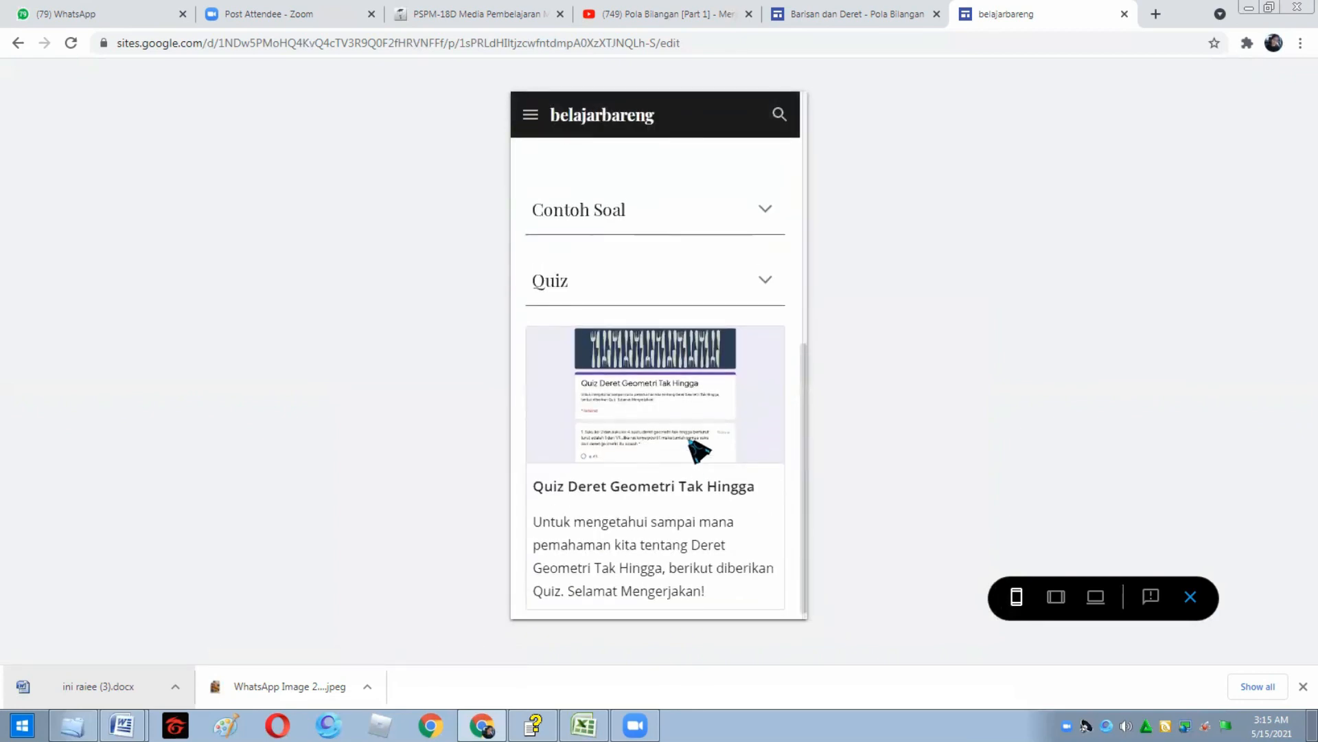
{"action": "left_click", "coordinate": [1195, 600]}
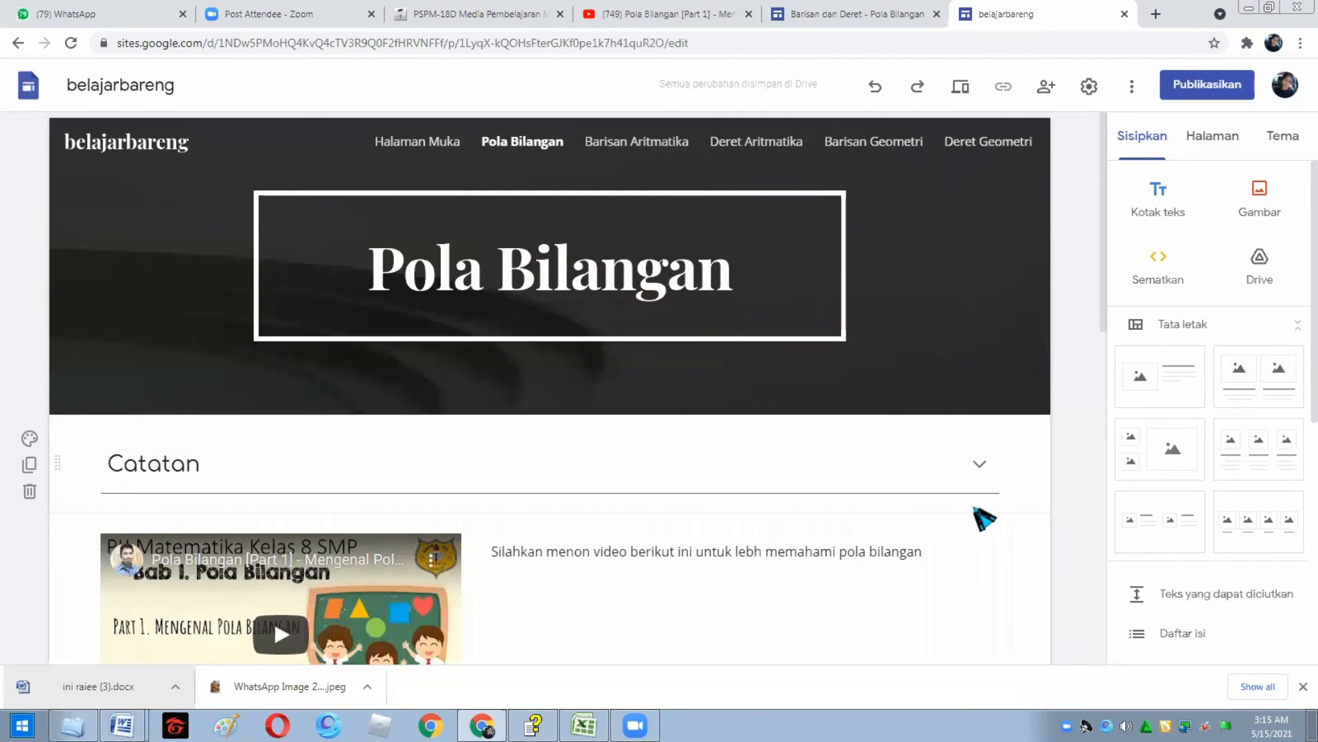
- Publish the site to the web with the address belajarbareng35
{"action": "left_click", "coordinate": [1208, 85]}
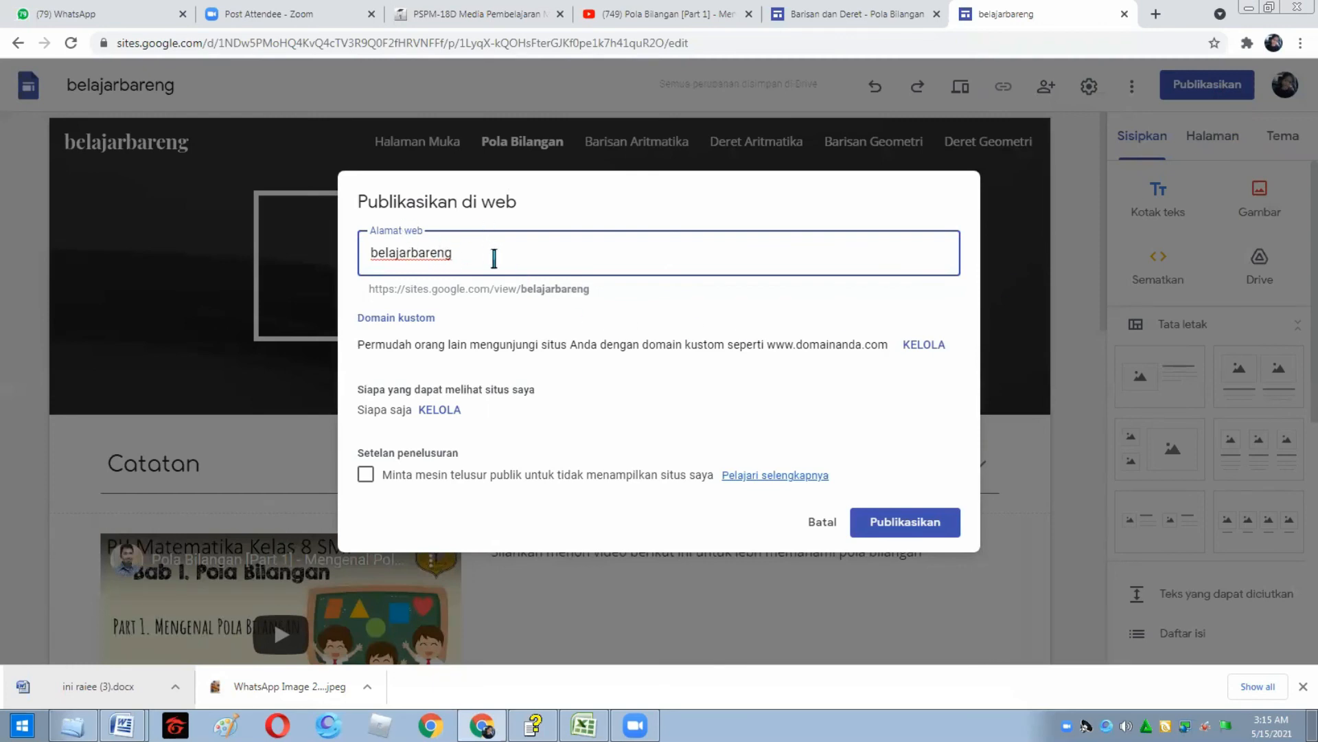
{"action": "type", "text": "12"}
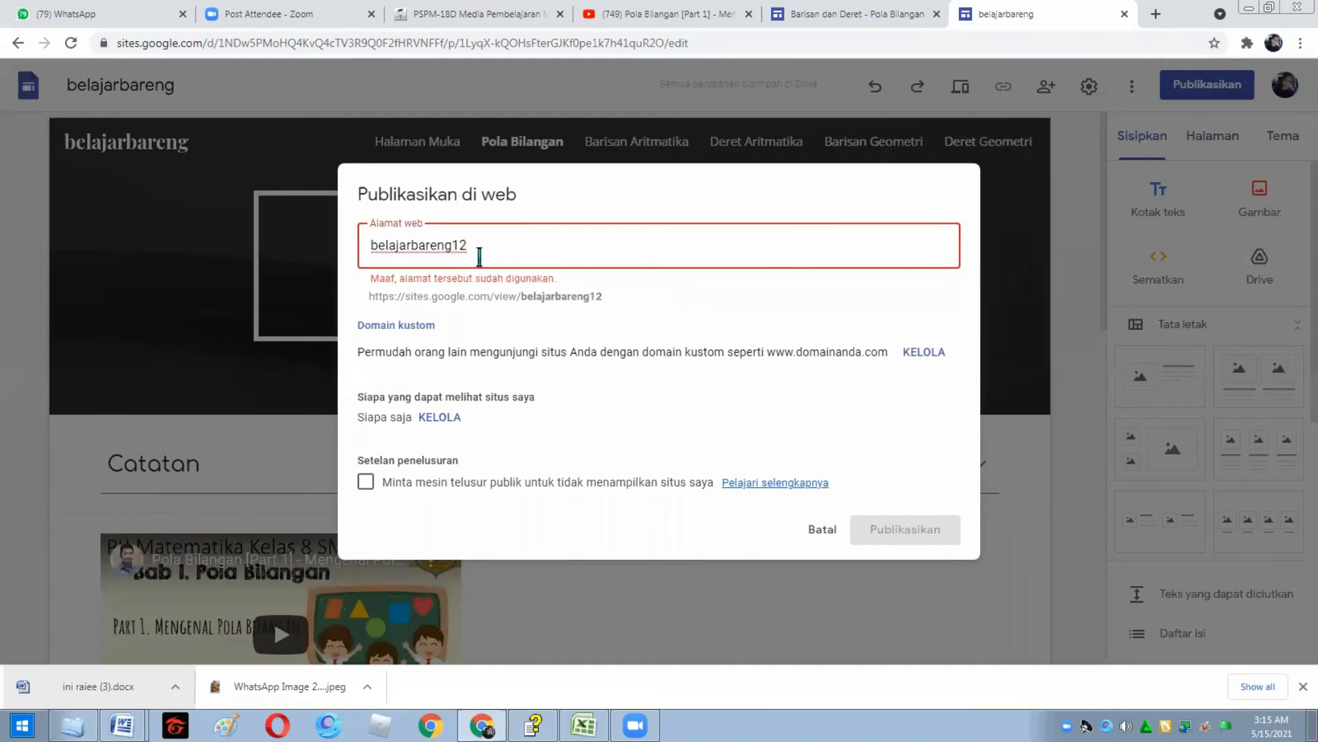
{"action": "key", "text": "BackSpace"}
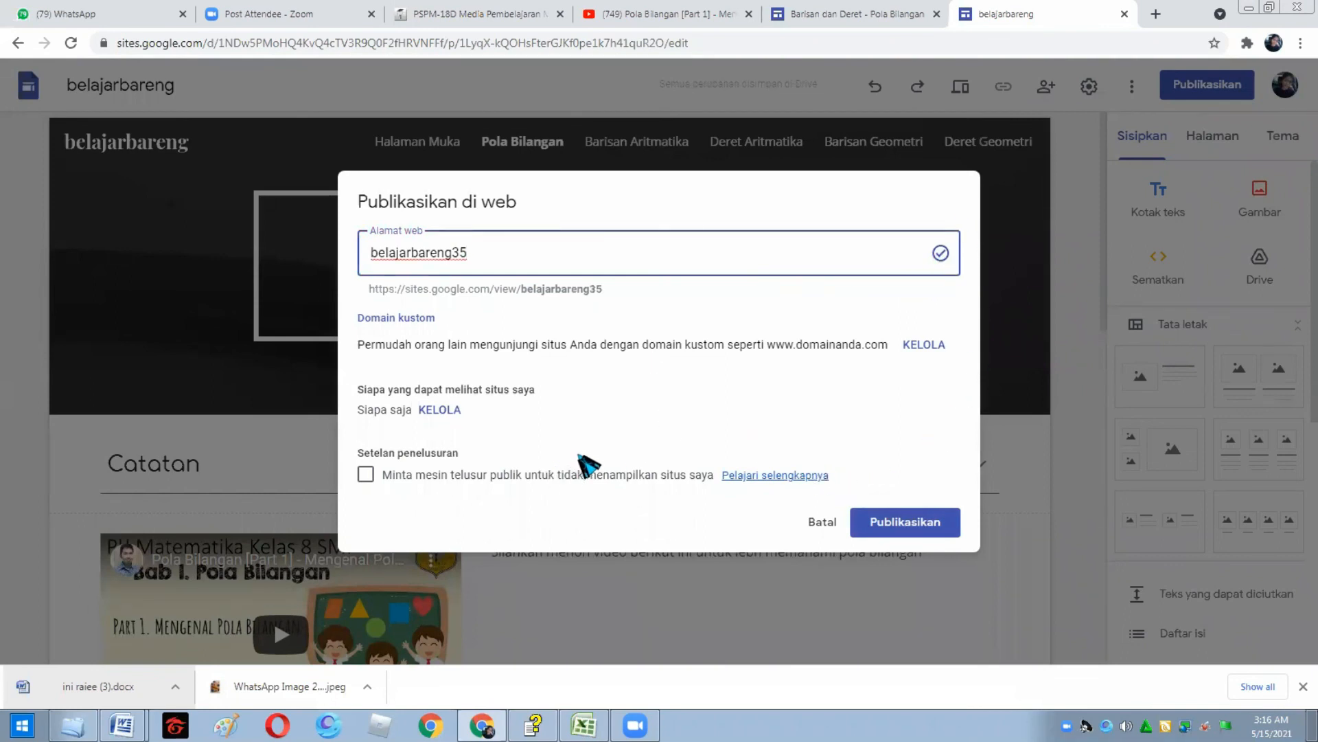
{"action": "left_click", "coordinate": [933, 528]}
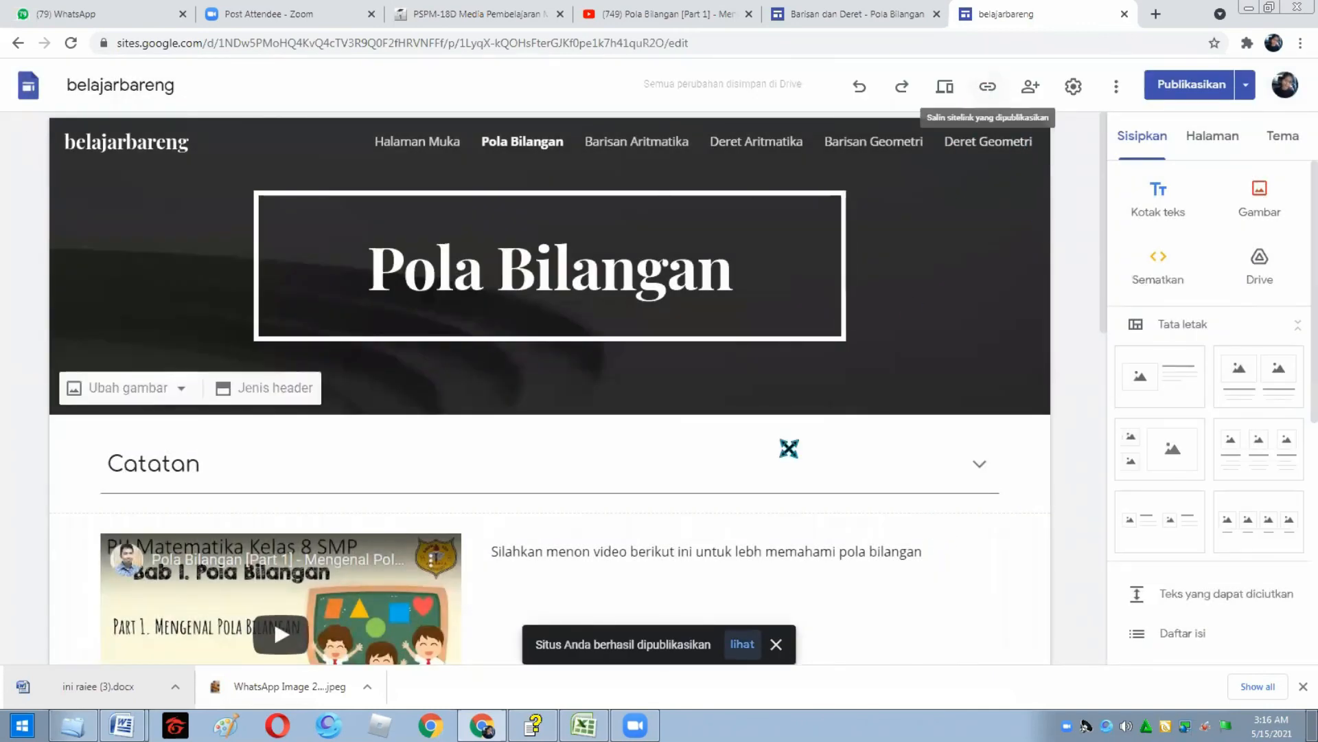
- Copy the published site's link and open it in a new browser tab
{"action": "left_click", "coordinate": [989, 87]}
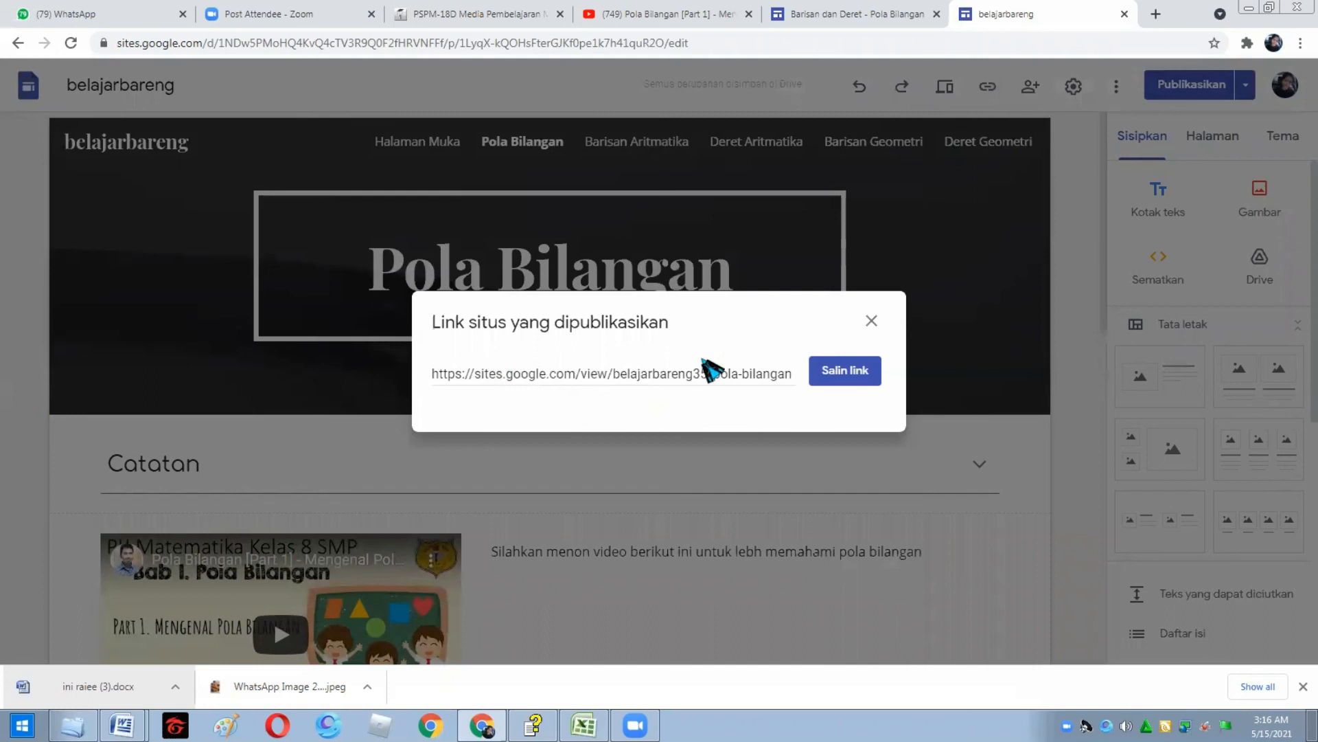
{"action": "left_click", "coordinate": [846, 374]}
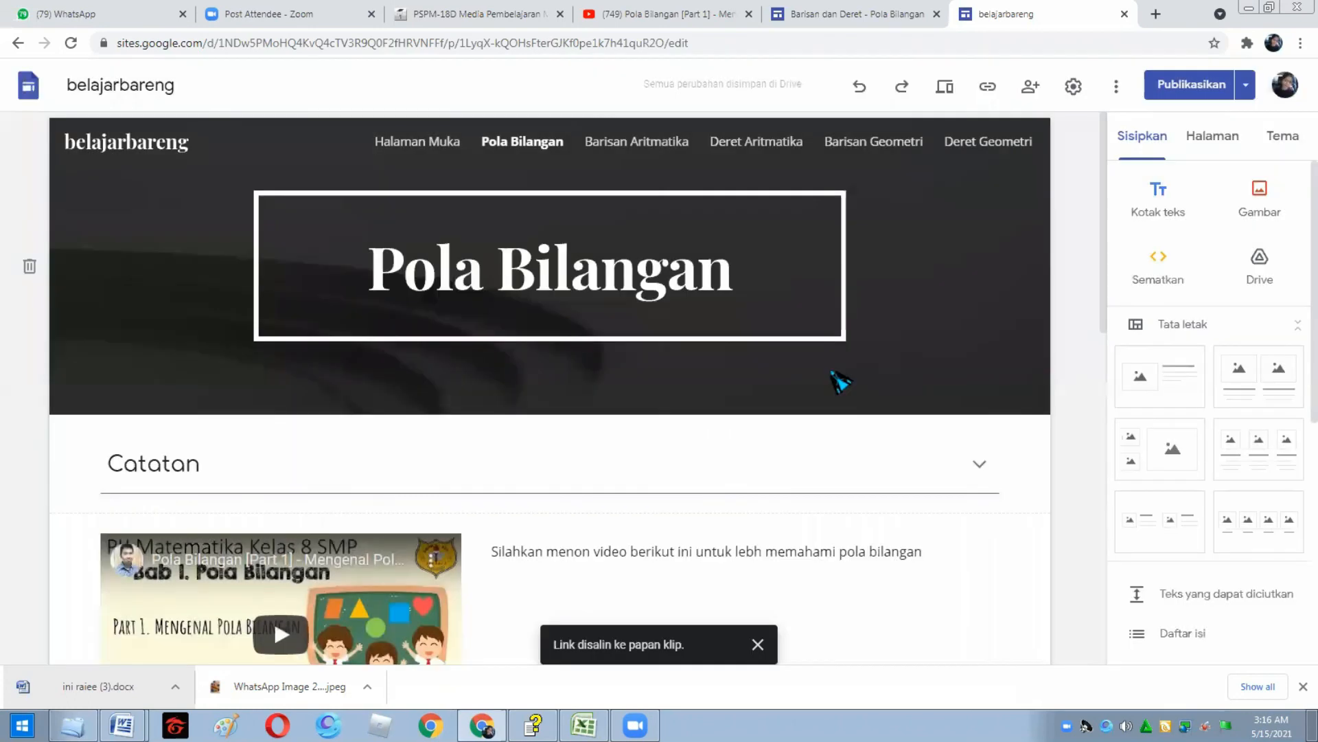
{"action": "left_click", "coordinate": [1157, 14]}
{"action": "type", "text": "https://sites.google.com/view/belajarbareng35/pola-bilangan"}
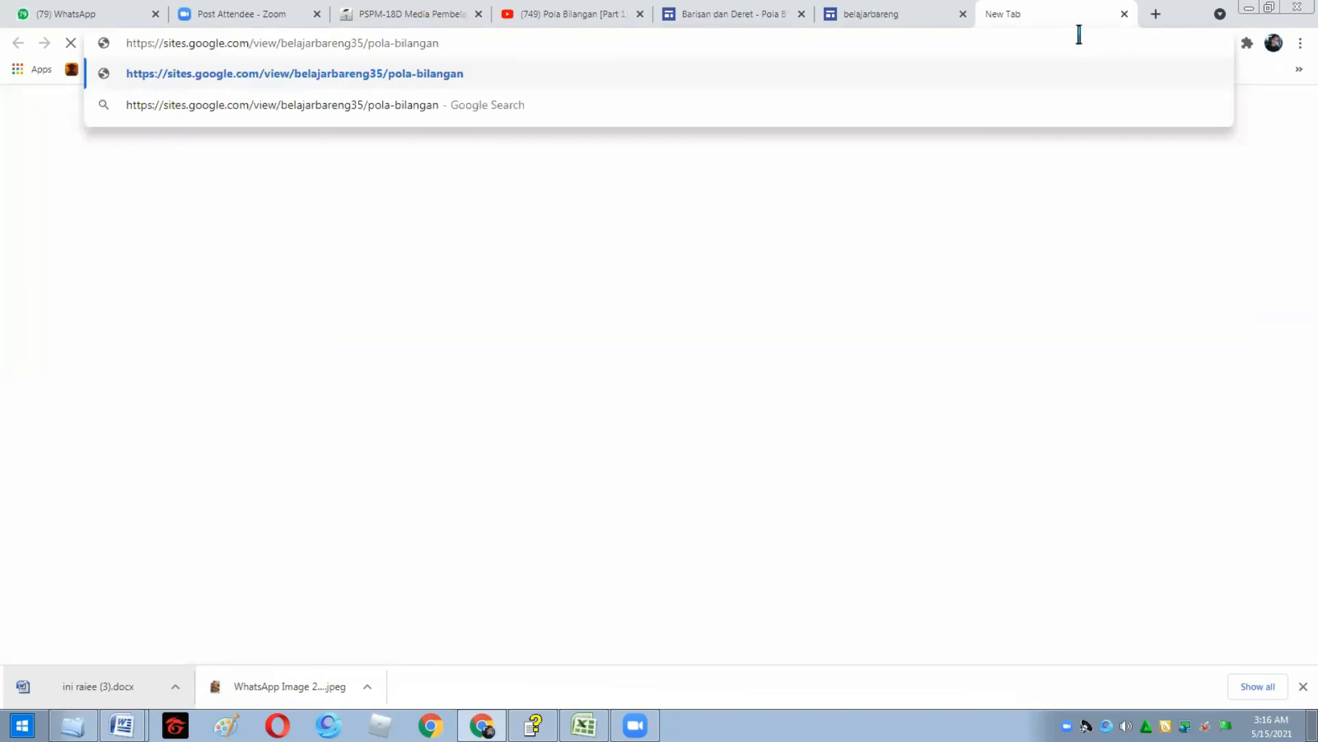
{"action": "key", "text": "Return"}
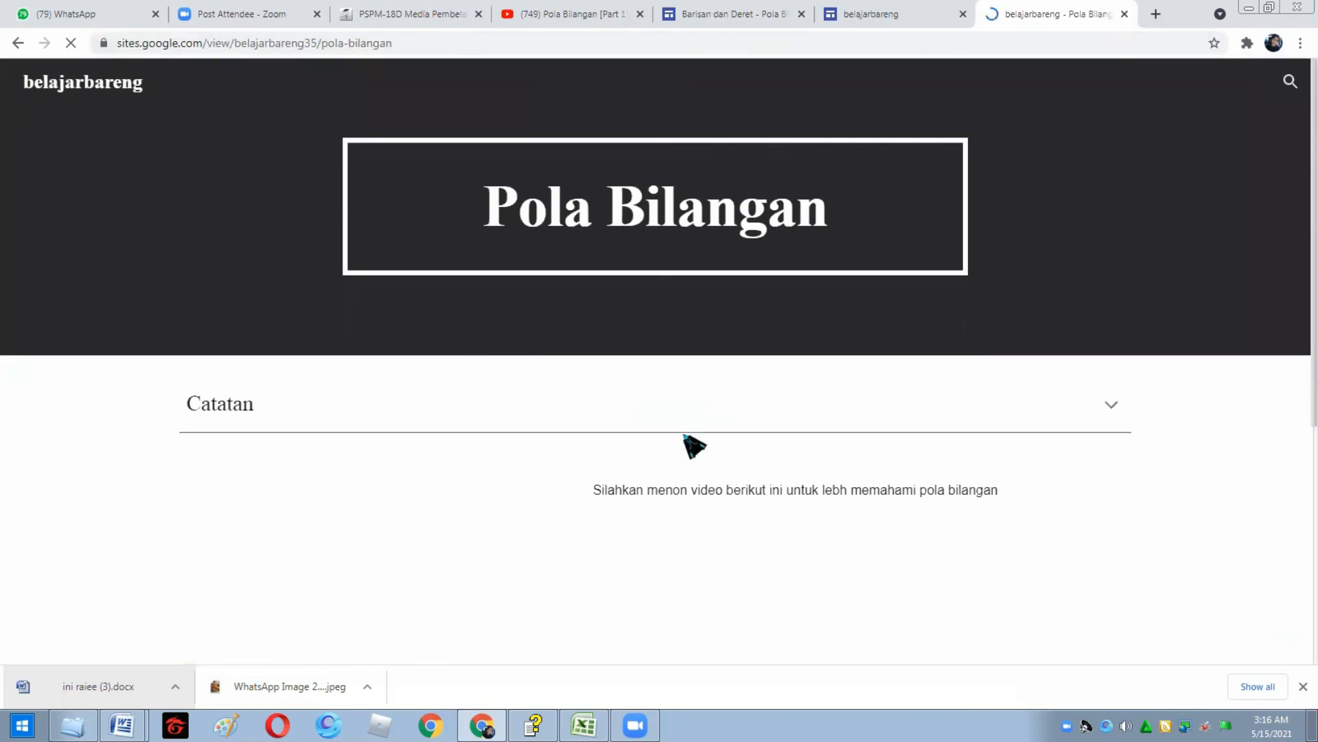
- Look through the published Pola Bilangan page and open Halaman Muka on the live site
{"action": "scroll", "coordinate": [694, 447], "scroll_direction": "down", "scroll_amount": 5}
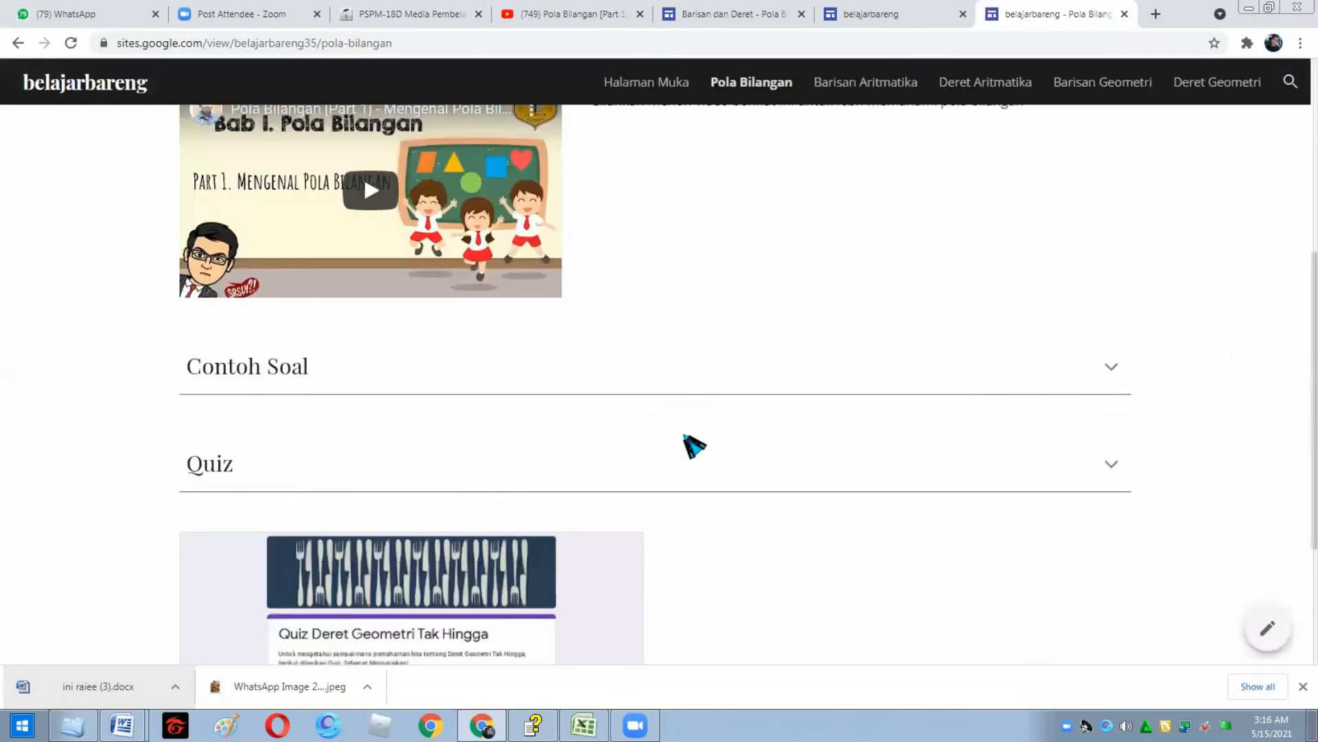
{"action": "scroll", "coordinate": [694, 447], "scroll_direction": "up", "scroll_amount": 5}
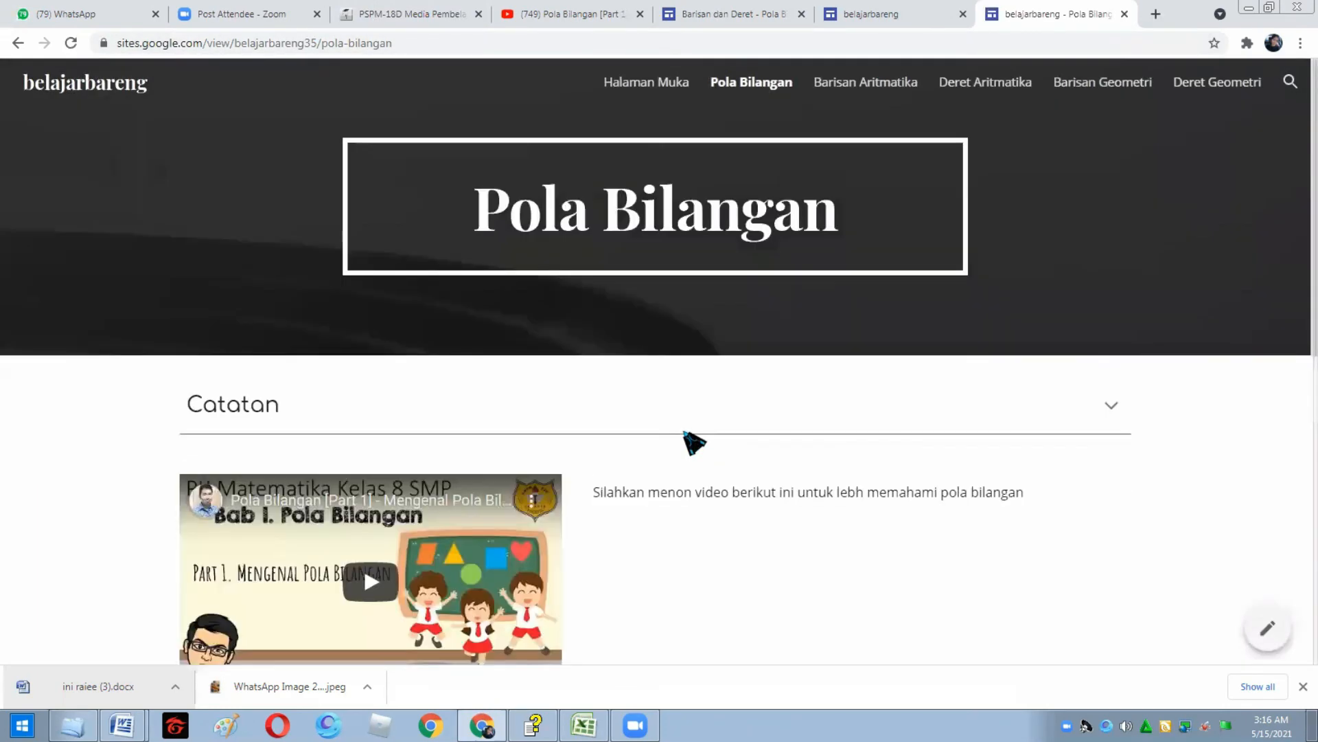
{"action": "left_click", "coordinate": [667, 83]}
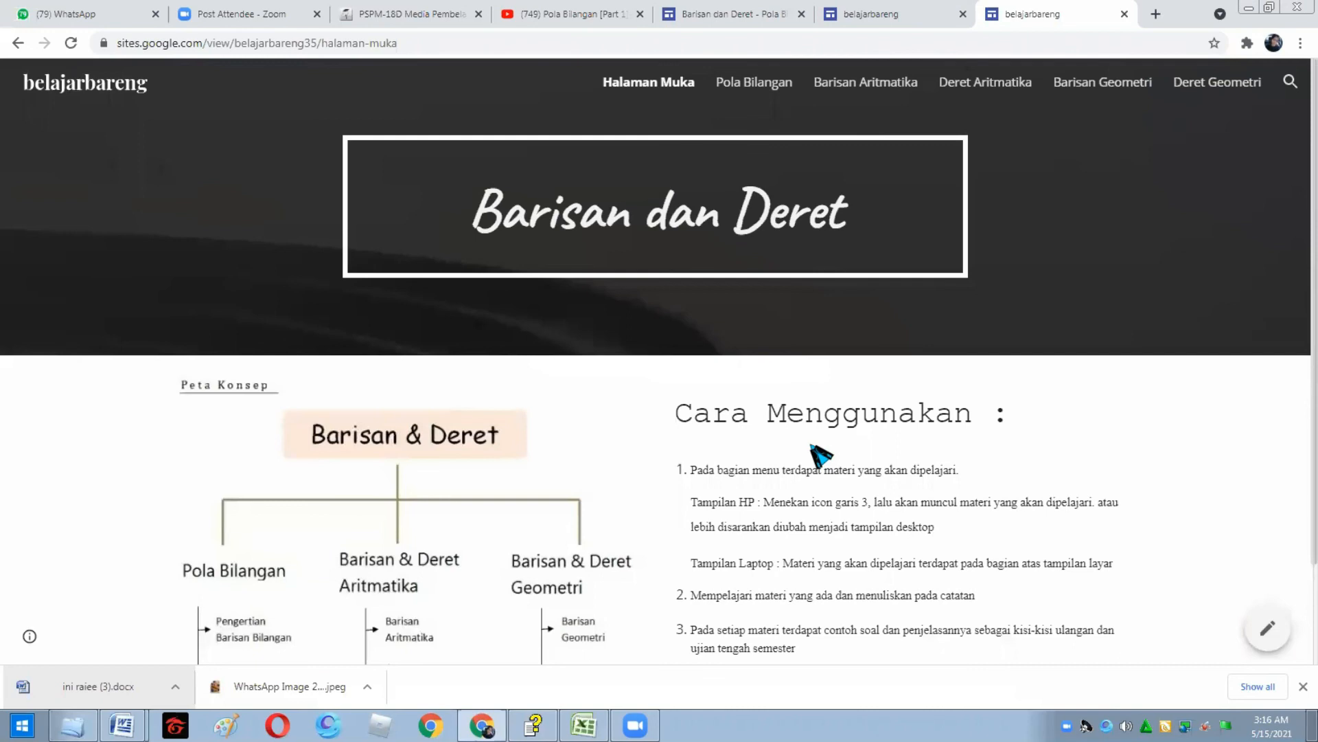
- Return to the belajarbareng editor, show the Halaman Muka page, and leave for the Google Sites home page
{"action": "left_click", "coordinate": [873, 12]}
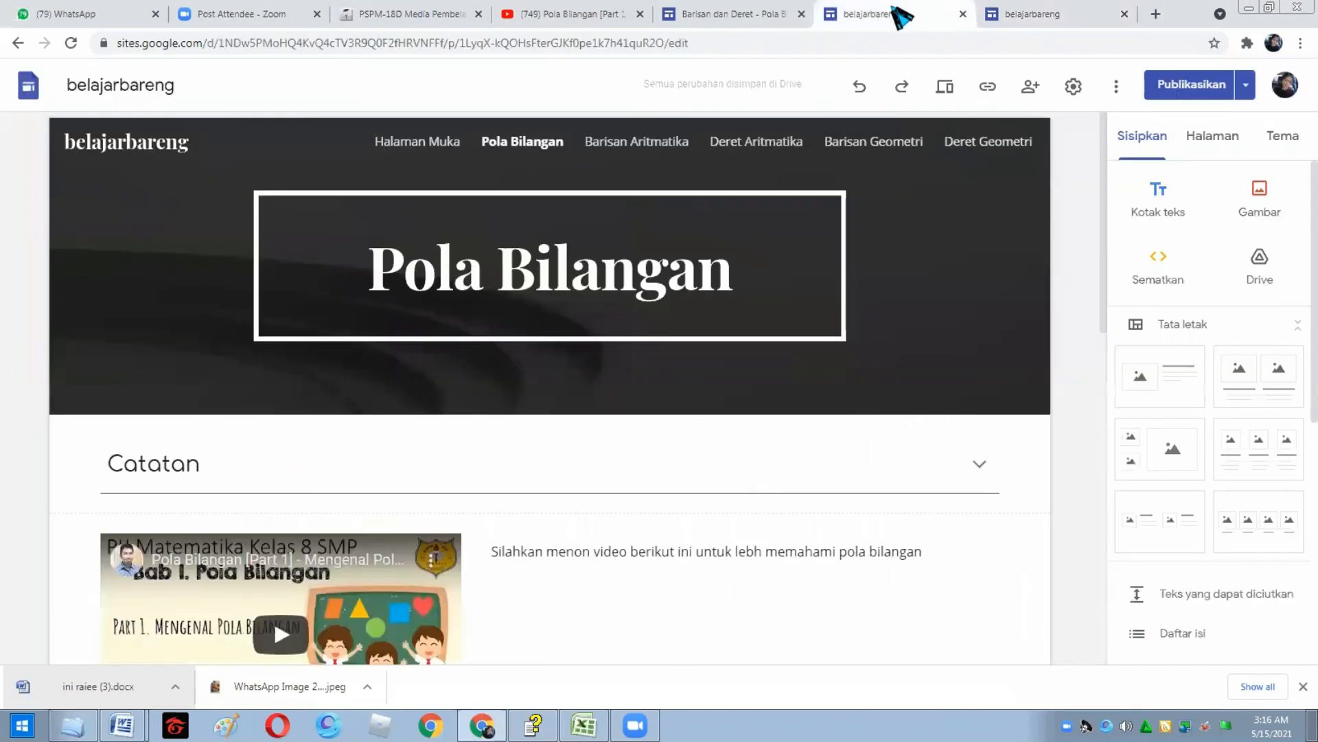
{"action": "left_click", "coordinate": [436, 147]}
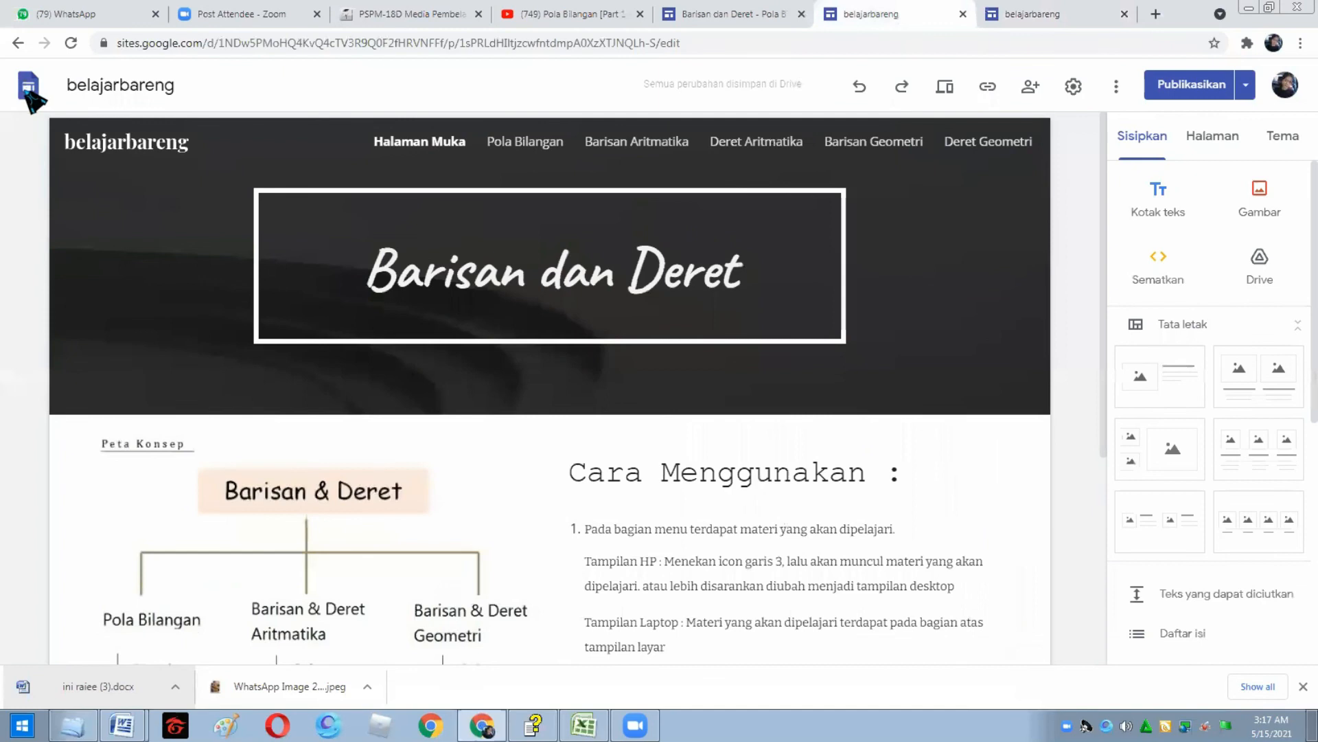
{"action": "left_click", "coordinate": [29, 89]}
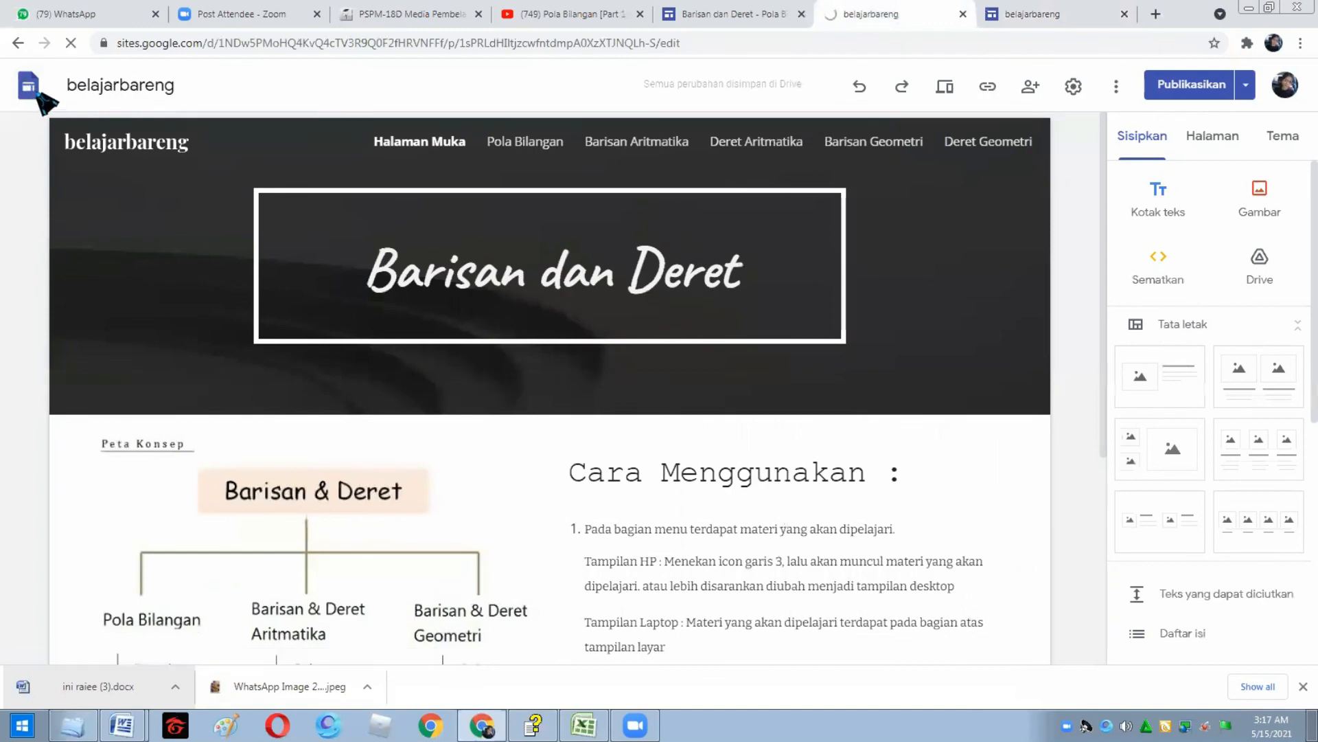